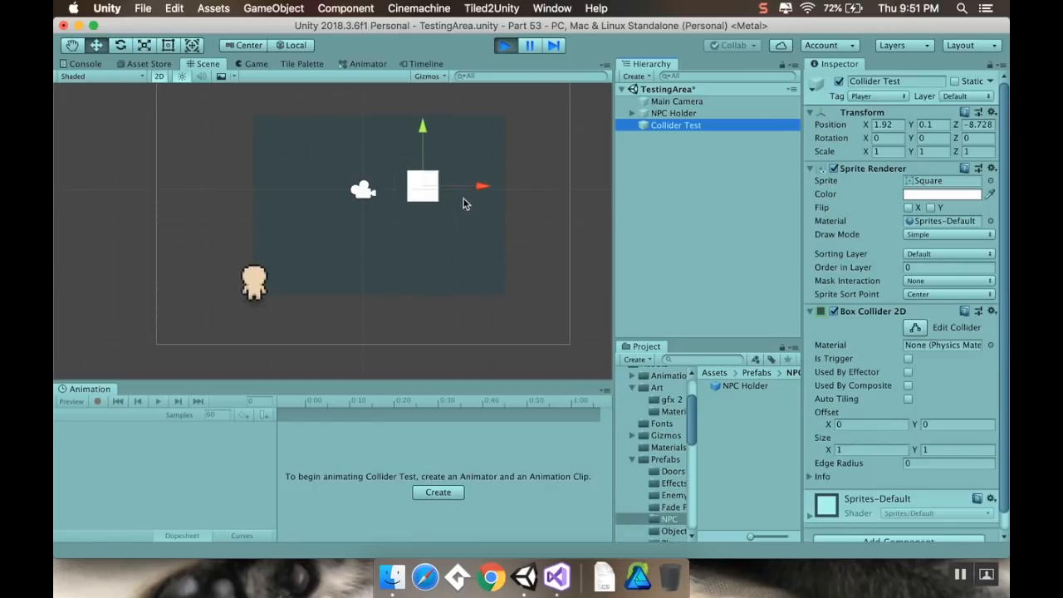
{"action": "left_click_drag", "start_coordinate": [416, 205], "coordinate": [491, 212]}
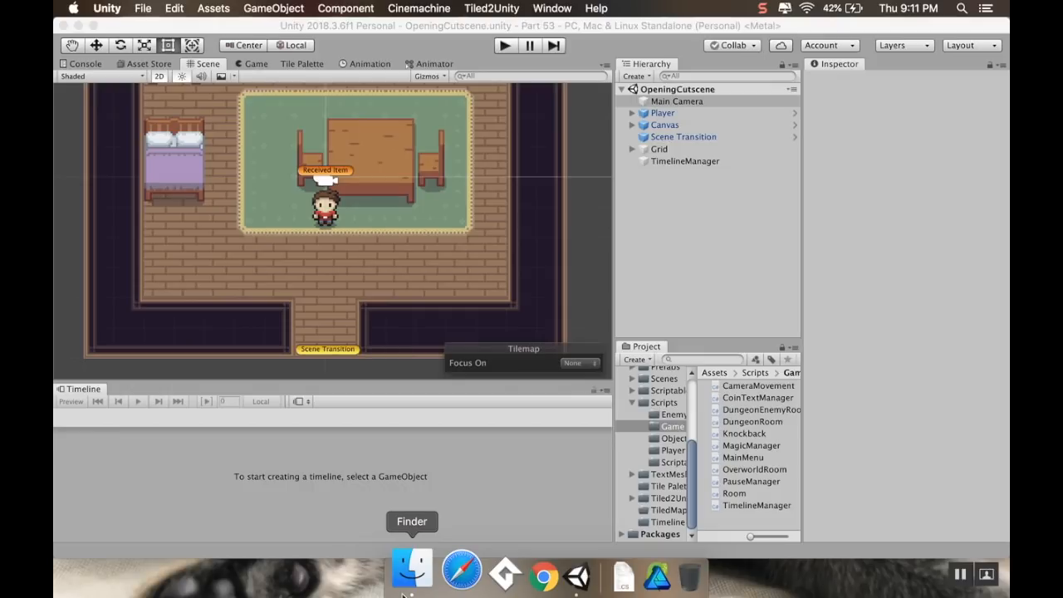
- Collapse the scripts view as needed and open the Scenes folder in the project assets
{"action": "left_click", "coordinate": [630, 378]}
{"action": "left_click", "coordinate": [656, 378]}
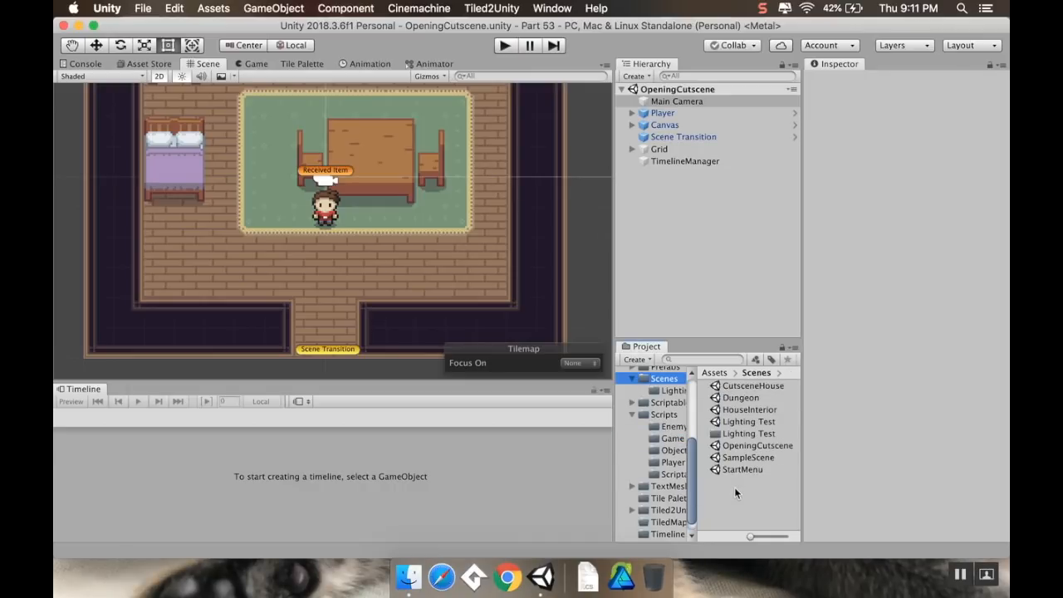
{"action": "right_click", "coordinate": [733, 486]}
{"action": "mouse_move", "coordinate": [810, 219]}
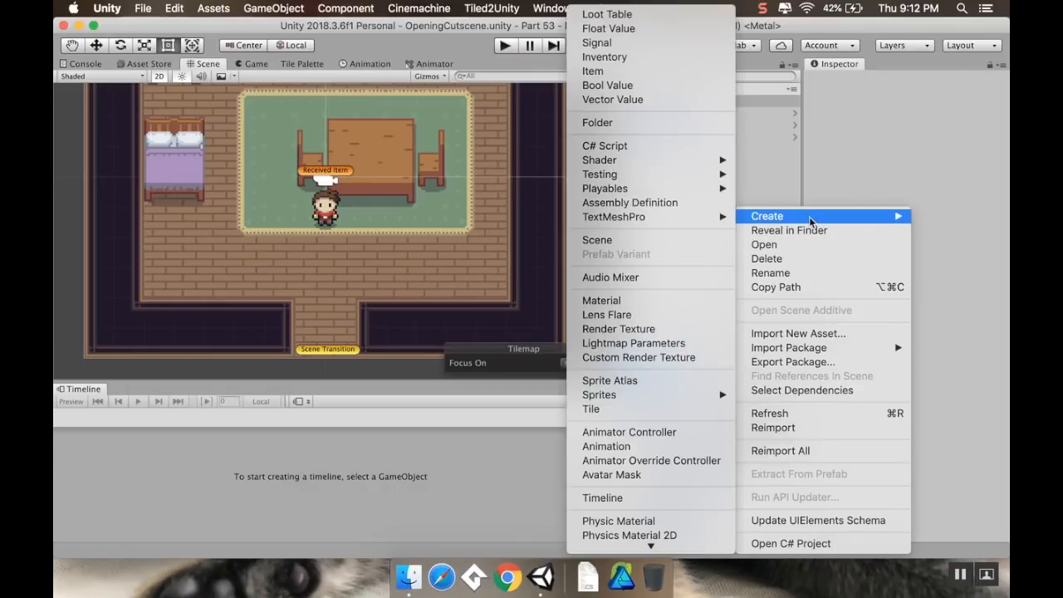
{"action": "left_click", "coordinate": [697, 146]}
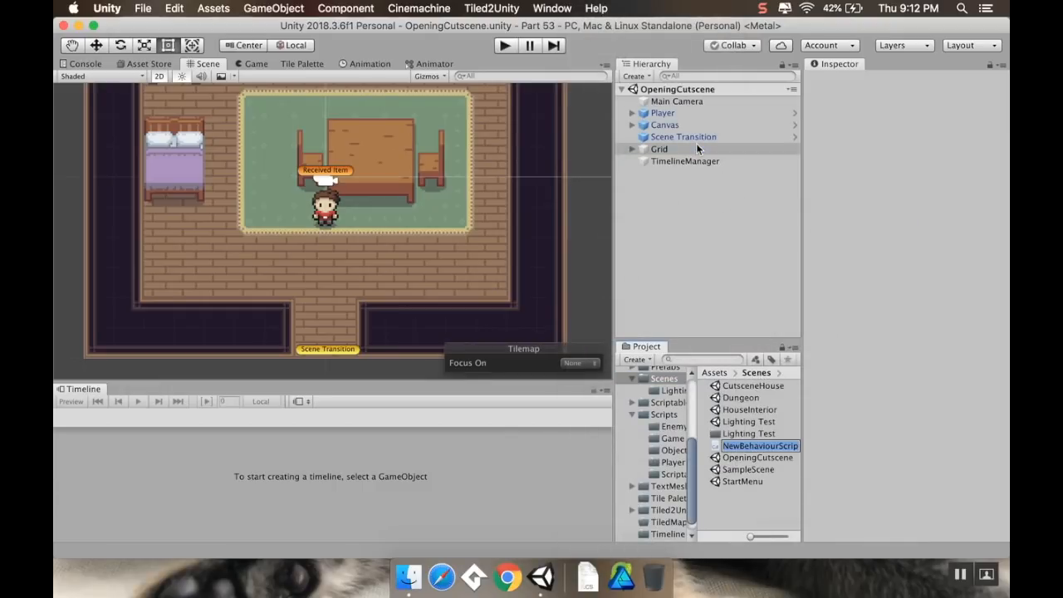
{"action": "key", "text": "Return"}
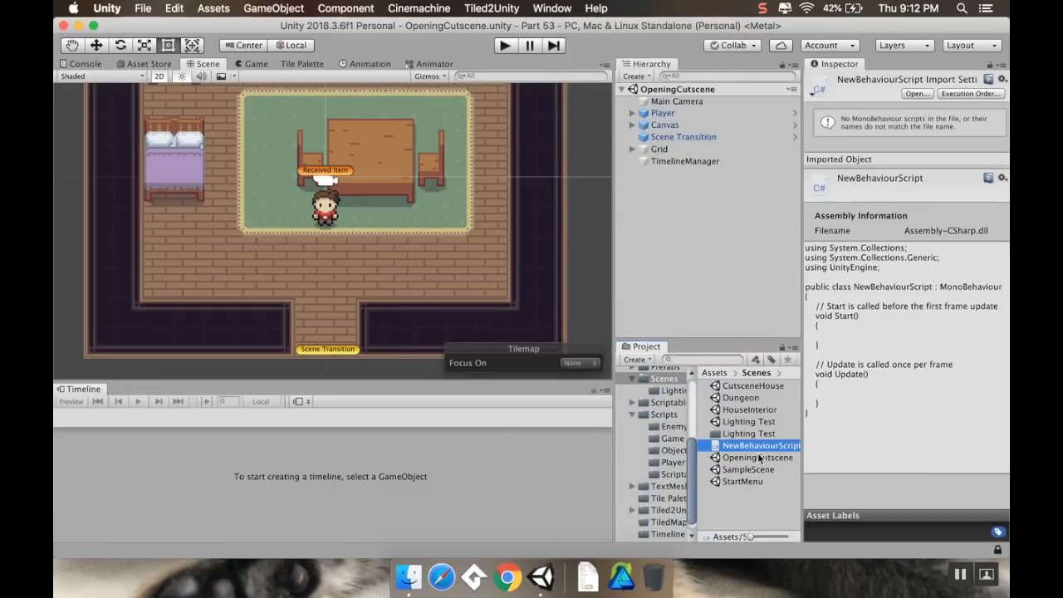
{"action": "right_click", "coordinate": [758, 449]}
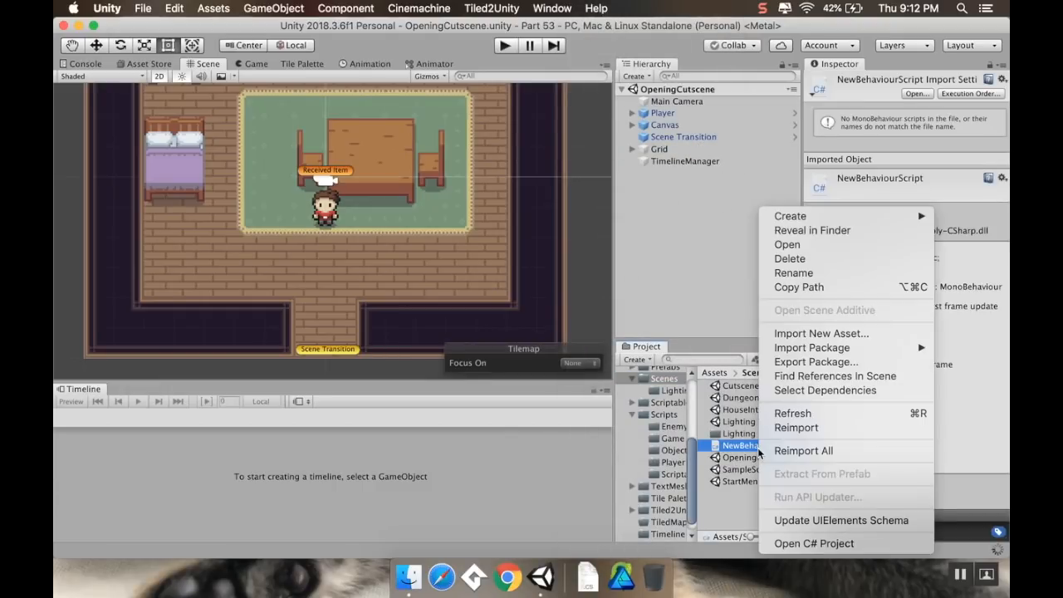
{"action": "left_click", "coordinate": [835, 259]}
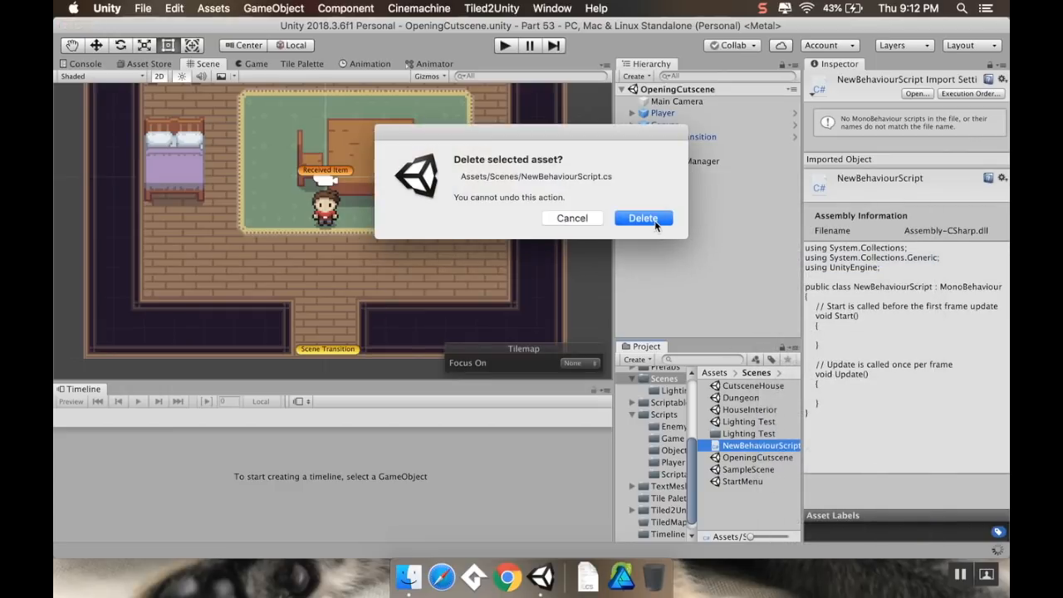
{"action": "left_click", "coordinate": [655, 220]}
- Create a new scene named TestingArea in the Scenes folder and open it
{"action": "right_click", "coordinate": [734, 488]}
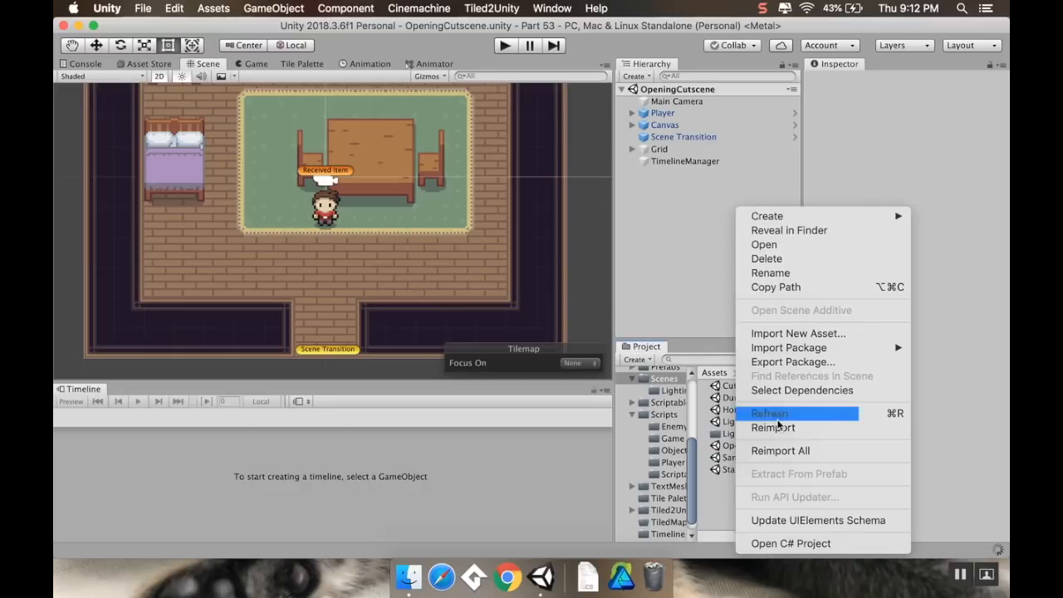
{"action": "mouse_move", "coordinate": [839, 220]}
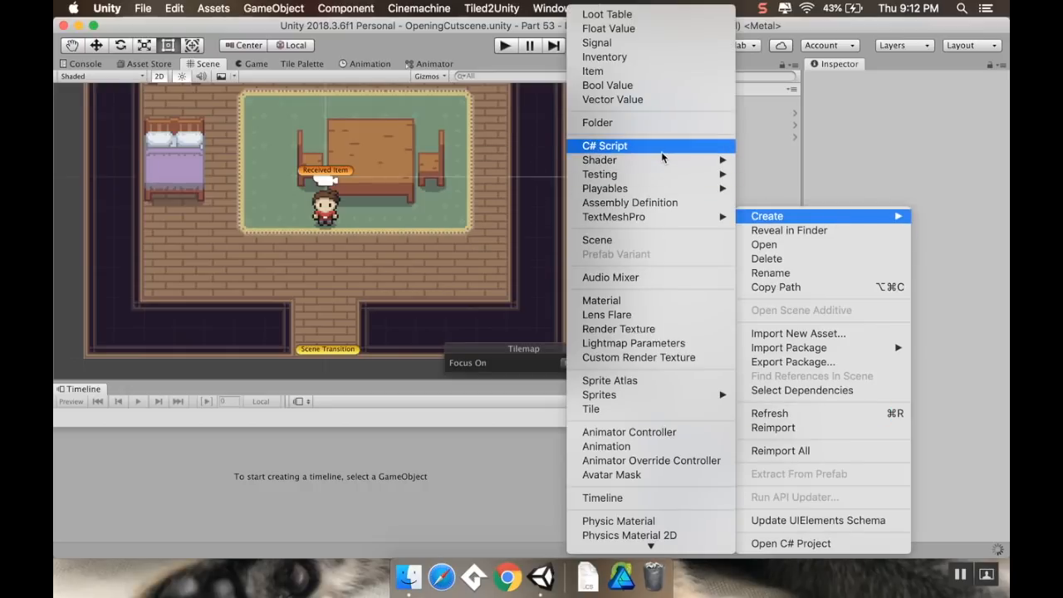
{"action": "left_click", "coordinate": [640, 239]}
{"action": "type", "text": "Tes"}
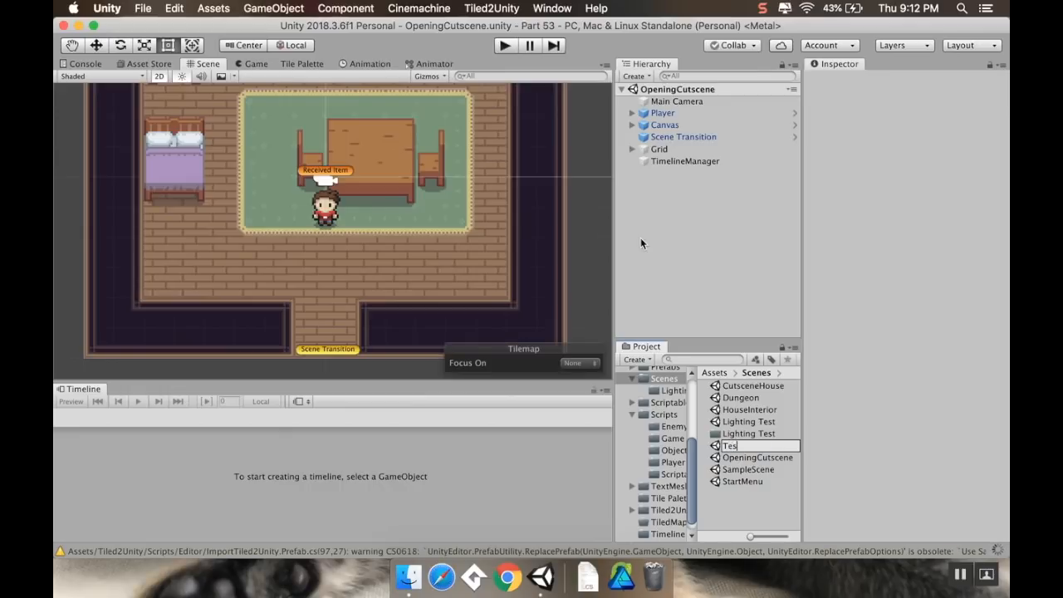
{"action": "type", "text": "tingArea"}
{"action": "key", "text": "Return"}
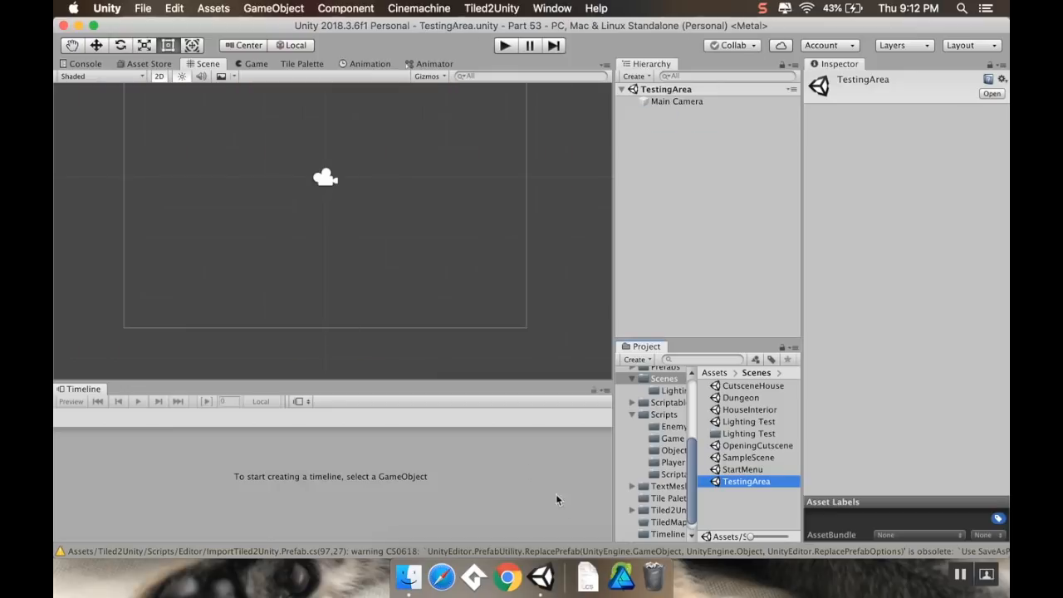
- Set the Main Camera's background to a muted dark blue with hexadecimal value 364050, checking it in the Game view
{"action": "scroll", "coordinate": [347, 225], "scroll_direction": "down", "scroll_amount": 2}
{"action": "middle_click_drag", "start_coordinate": [346, 225], "coordinate": [330, 280]}
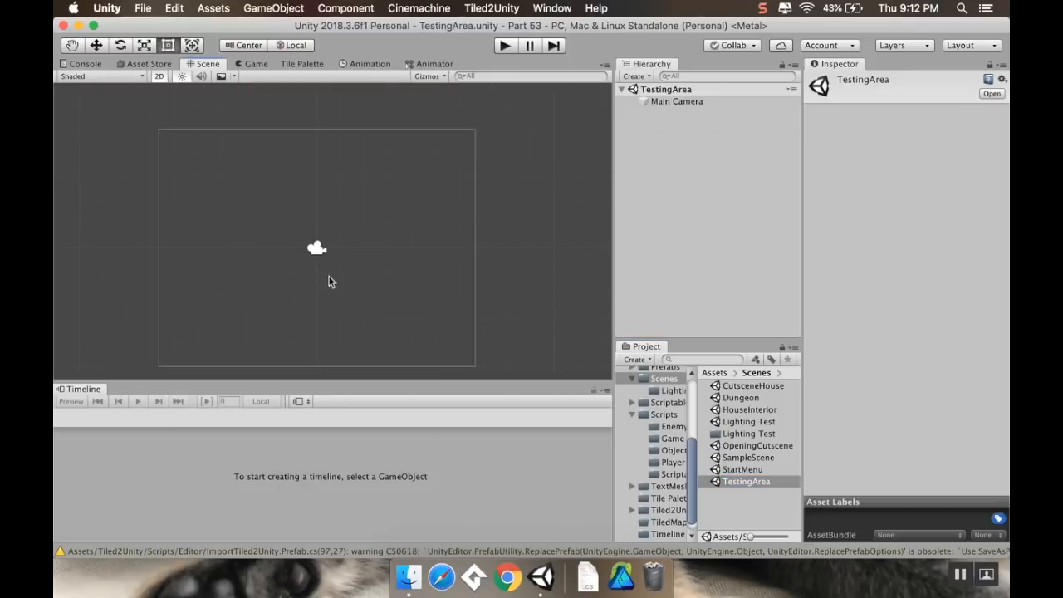
{"action": "left_click", "coordinate": [252, 65]}
{"action": "left_click", "coordinate": [666, 103]}
{"action": "left_click", "coordinate": [947, 194]}
{"action": "left_click_drag", "start_coordinate": [626, 265], "coordinate": [614, 262]}
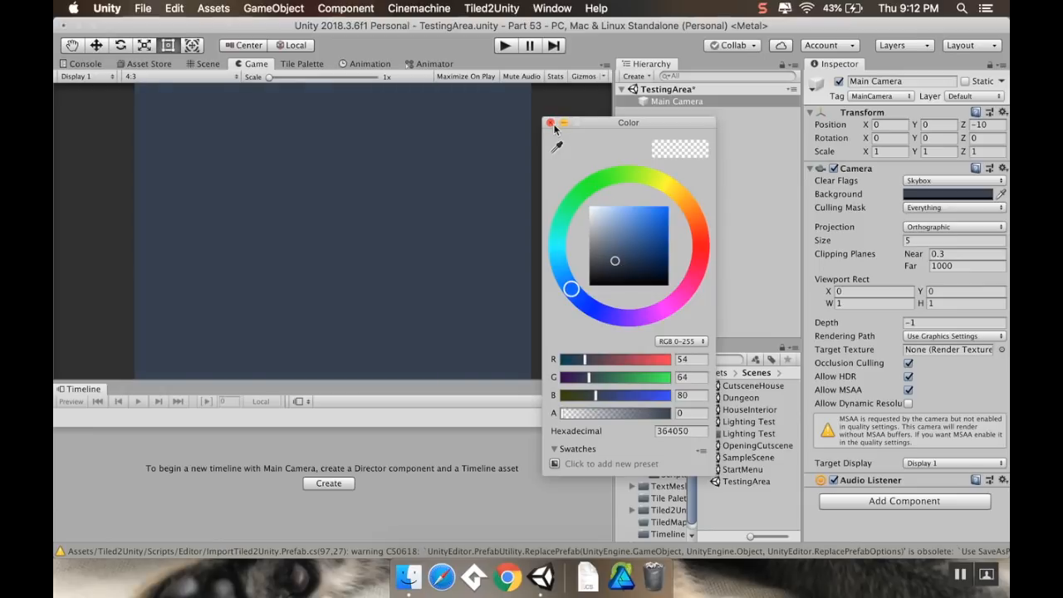
{"action": "left_click", "coordinate": [551, 123]}
- Dock the Timeline window alongside the Animator and the Animation window below the Scene view, which is shown again
{"action": "left_click_drag", "start_coordinate": [87, 386], "coordinate": [486, 67]}
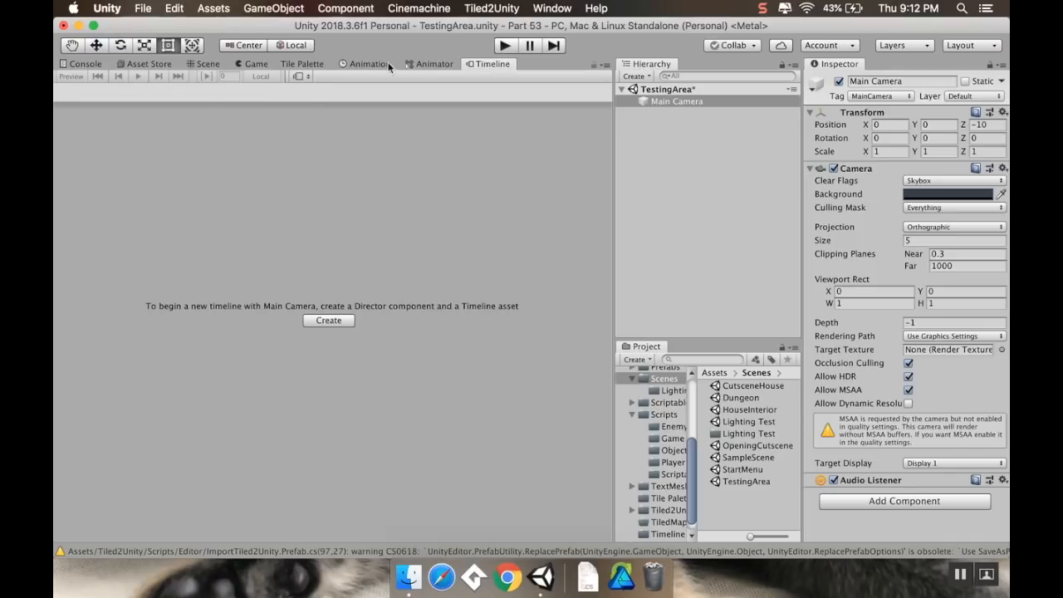
{"action": "left_click_drag", "start_coordinate": [377, 64], "coordinate": [304, 440]}
{"action": "left_click", "coordinate": [203, 64]}
{"action": "middle_click_drag", "start_coordinate": [364, 311], "coordinate": [368, 278]}
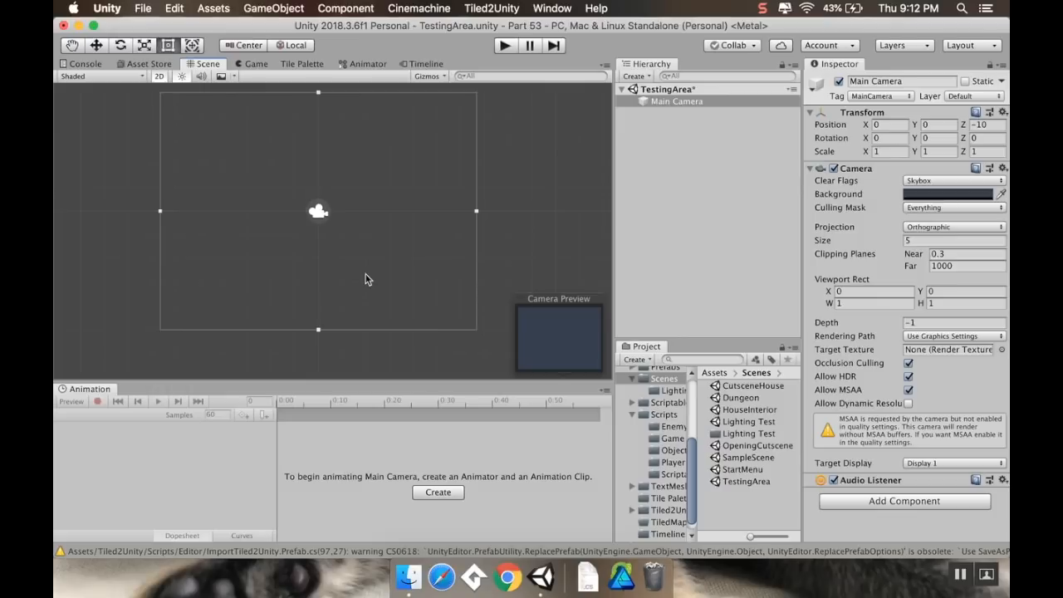
- Open the gfx 2 folder inside Art and select the NPC_test sprite sheet
{"action": "left_click", "coordinate": [632, 414]}
{"action": "left_click", "coordinate": [633, 426]}
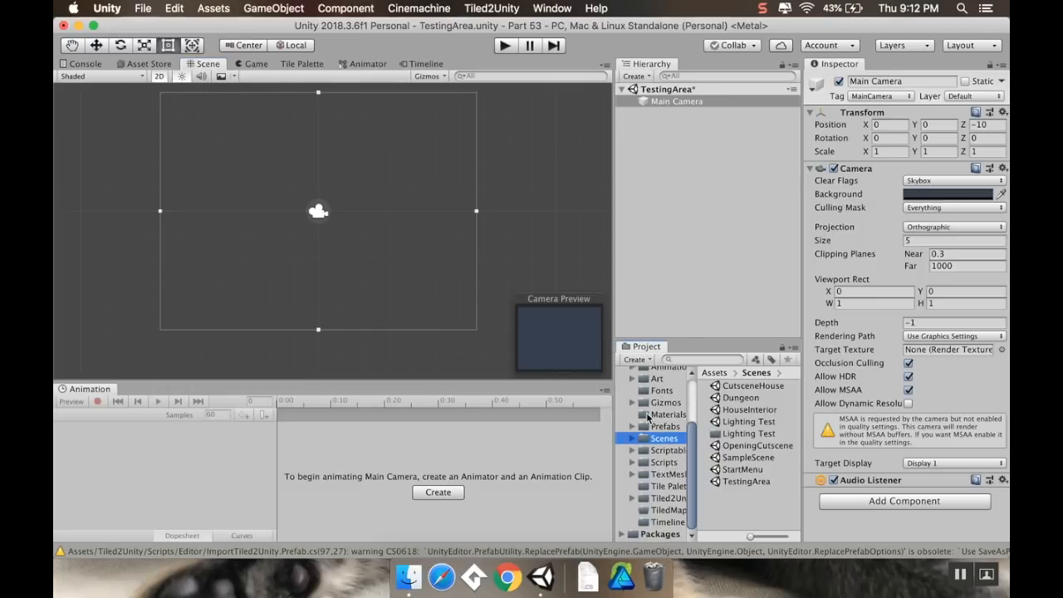
{"action": "scroll", "coordinate": [640, 428], "scroll_direction": "up", "scroll_amount": 3}
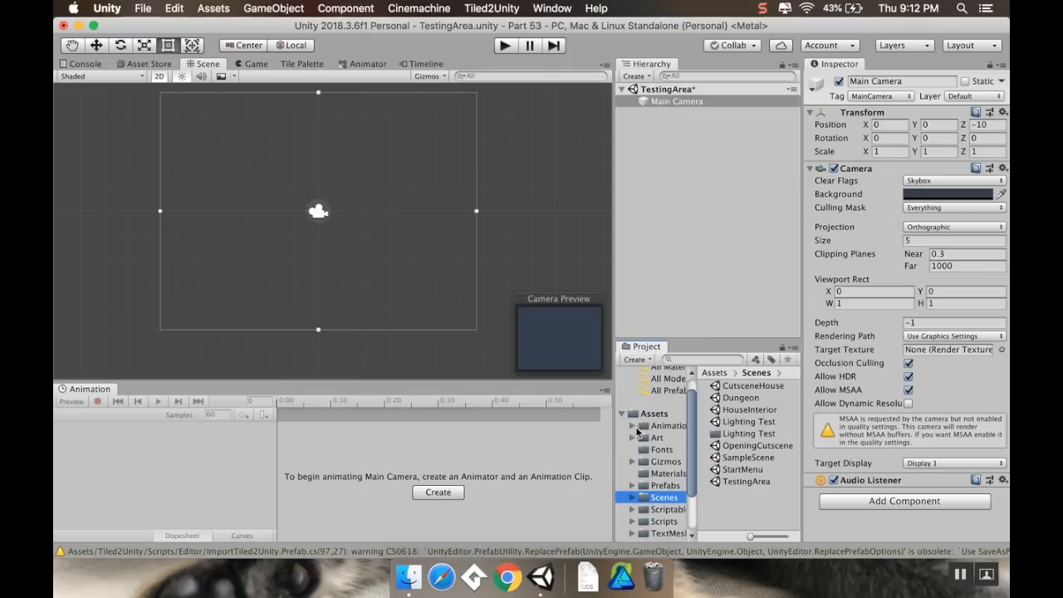
{"action": "left_click", "coordinate": [632, 437]}
{"action": "left_click", "coordinate": [666, 449]}
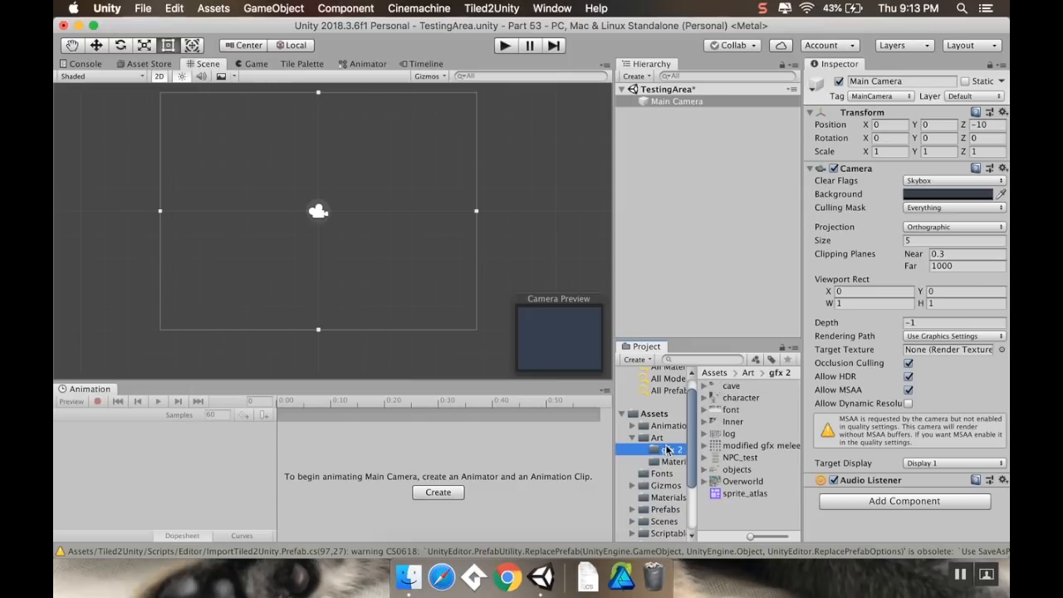
{"action": "left_click", "coordinate": [739, 460]}
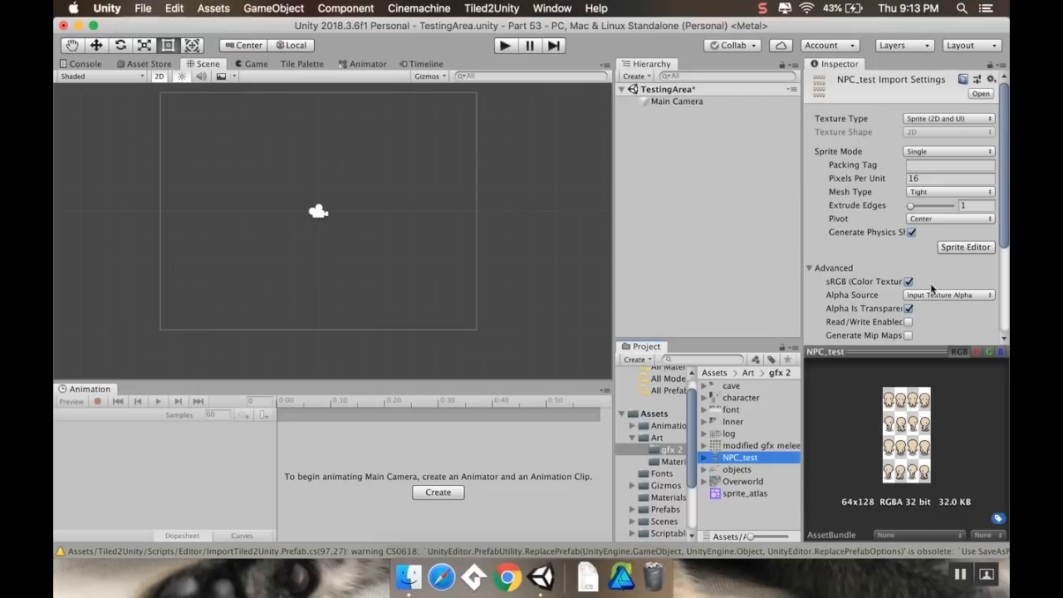
- Review the NPC_test import settings, set Sprite Mode to Multiple and apply the change
{"action": "scroll", "coordinate": [901, 257], "scroll_direction": "down", "scroll_amount": 5}
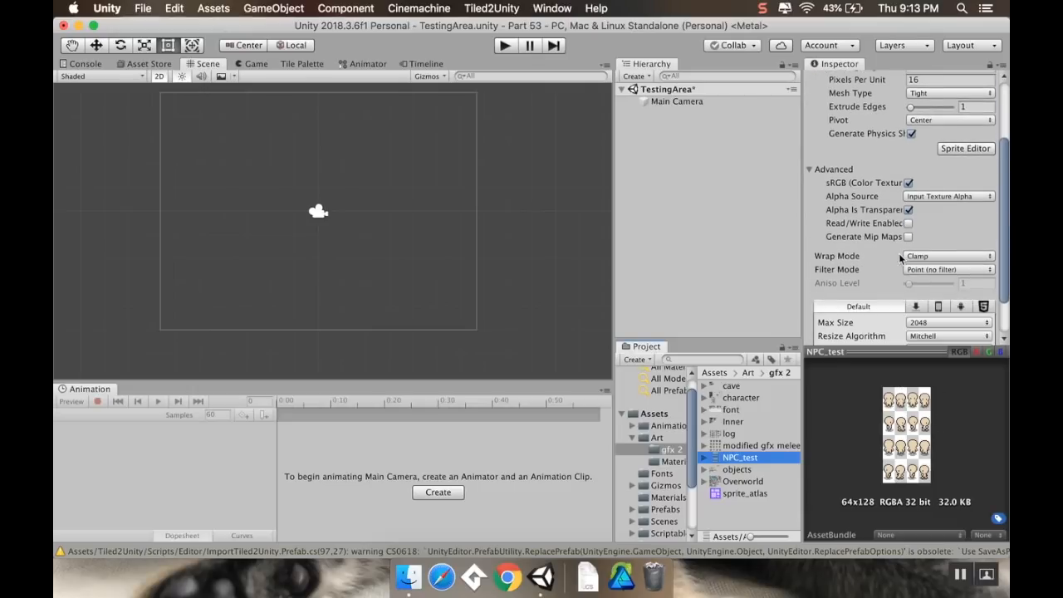
{"action": "scroll", "coordinate": [904, 258], "scroll_direction": "down", "scroll_amount": 3}
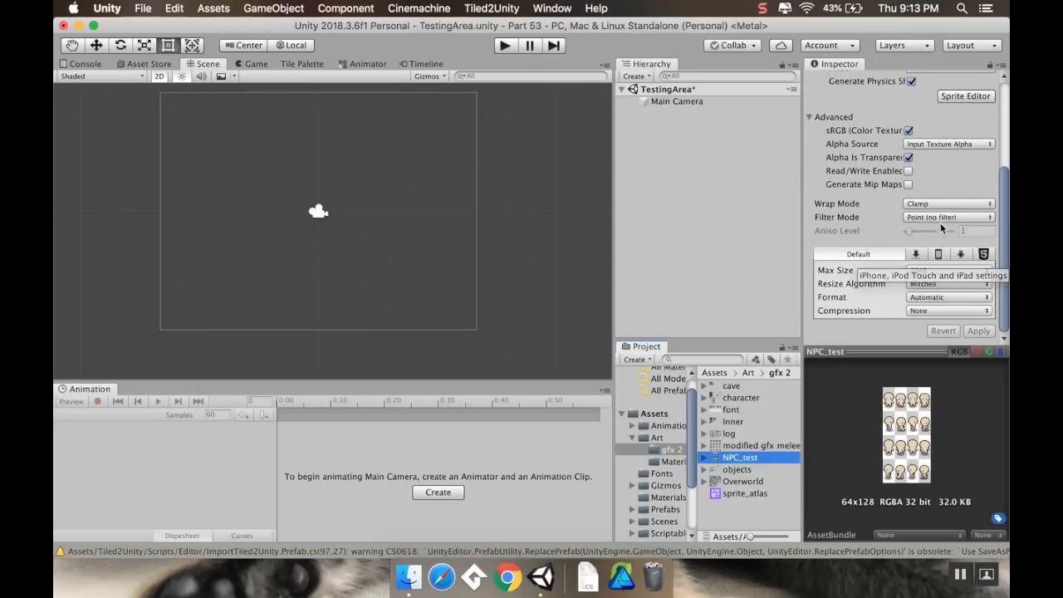
{"action": "scroll", "coordinate": [920, 255], "scroll_direction": "up", "scroll_amount": 8}
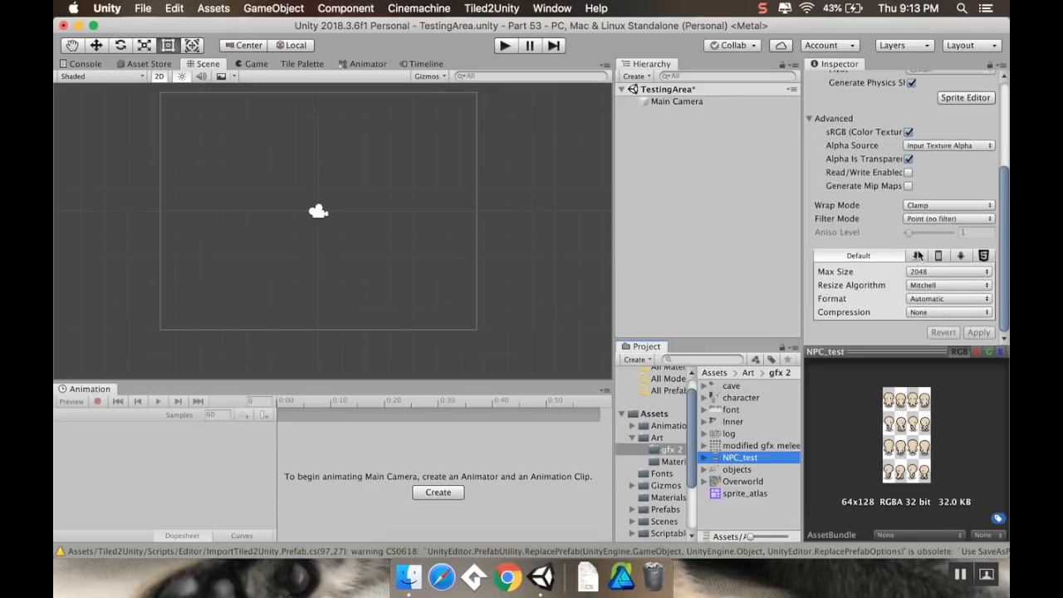
{"action": "left_click", "coordinate": [941, 152]}
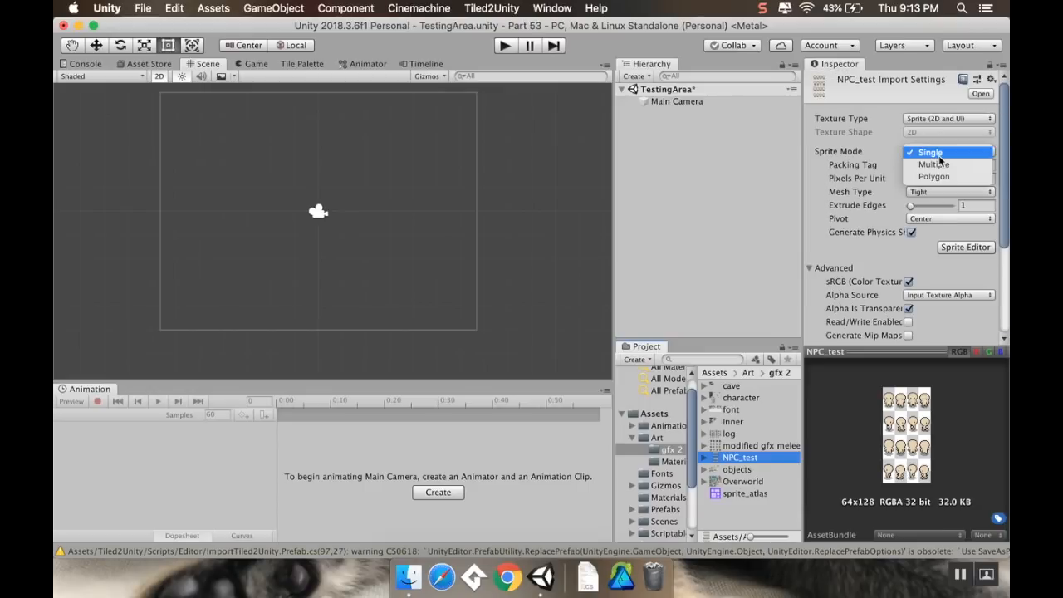
{"action": "left_click", "coordinate": [947, 221]}
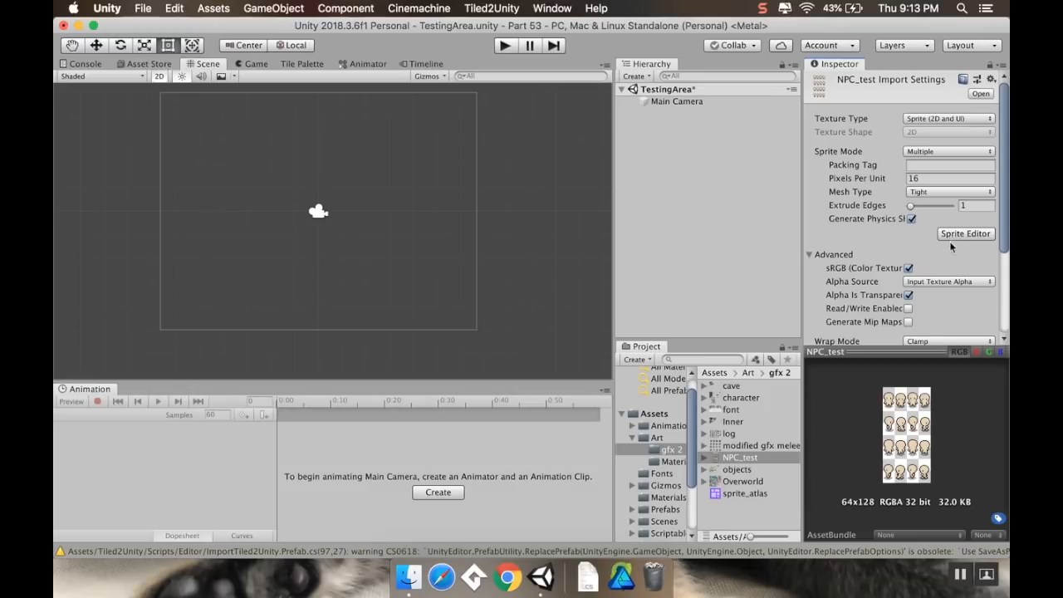
{"action": "scroll", "coordinate": [951, 246], "scroll_direction": "down", "scroll_amount": 3}
{"action": "left_click", "coordinate": [978, 331]}
- Slice the NPC_test sheet in the Sprite Editor using Grid By Cell Count with 4 columns and 4 rows
{"action": "left_click", "coordinate": [977, 98]}
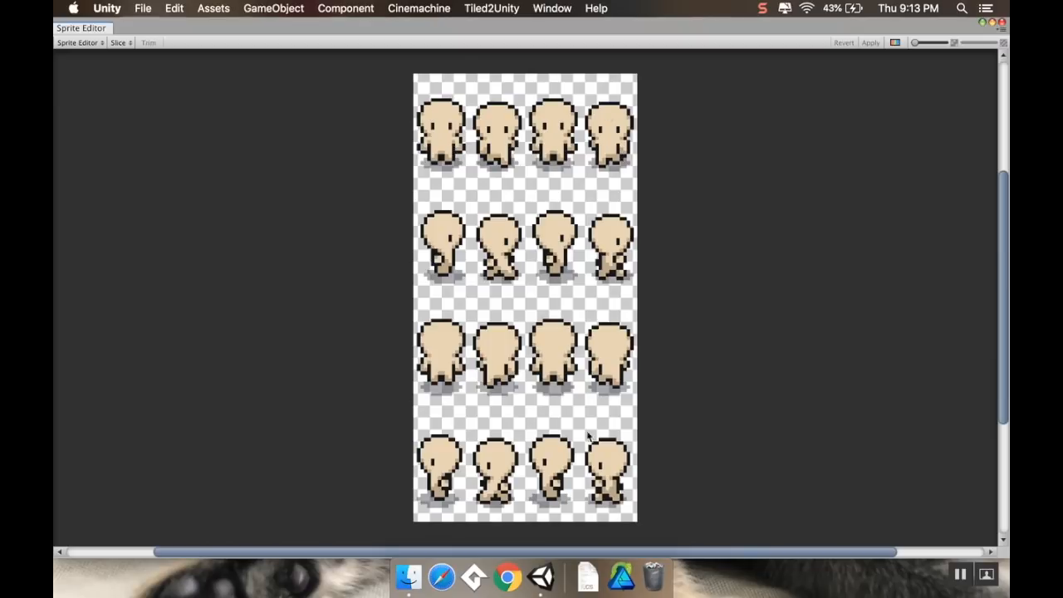
{"action": "left_click", "coordinate": [125, 44]}
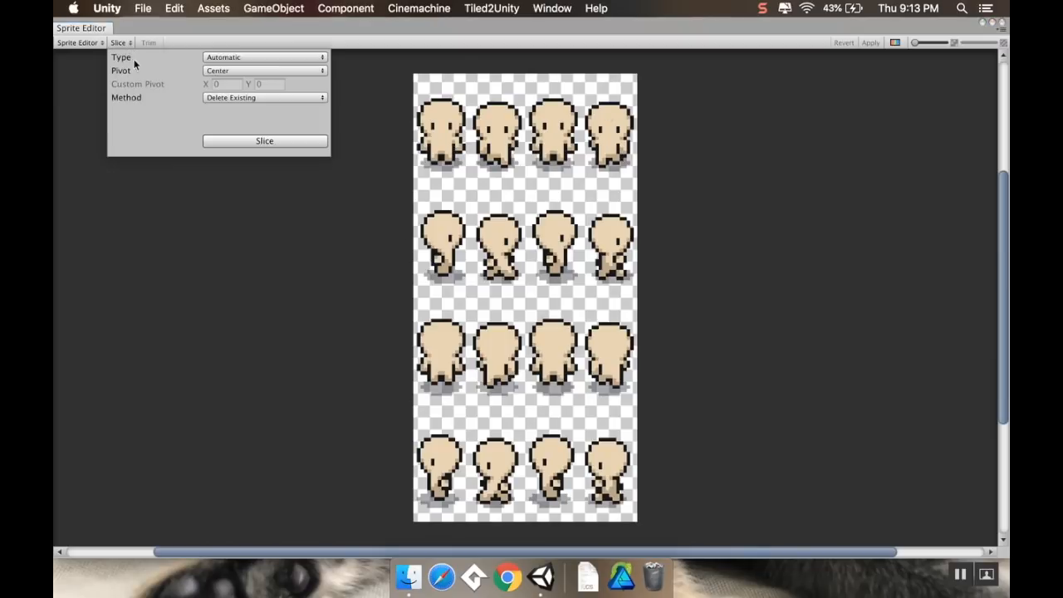
{"action": "left_click", "coordinate": [207, 59]}
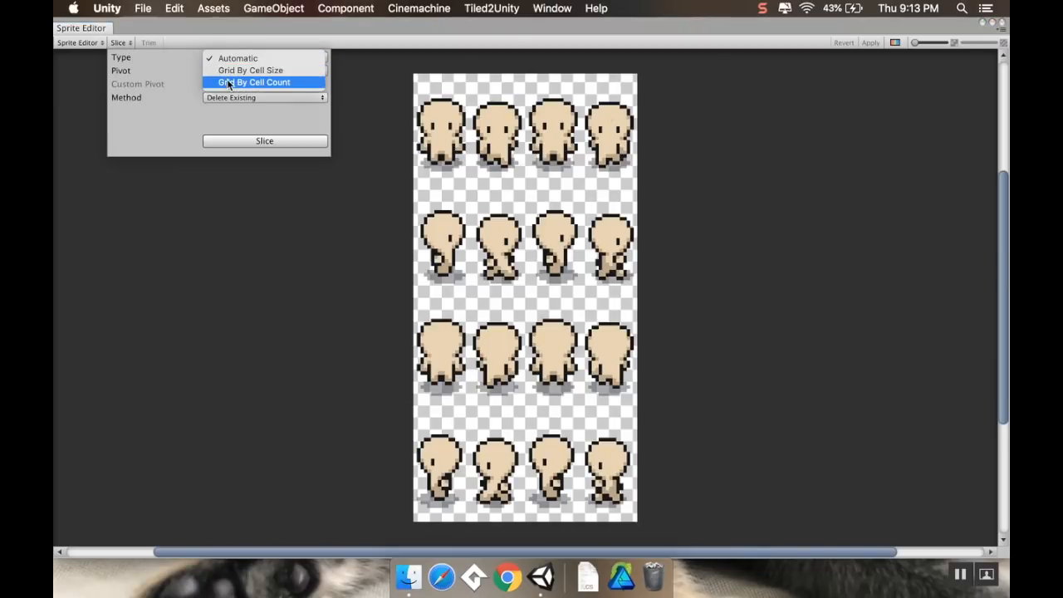
{"action": "left_click", "coordinate": [231, 83]}
{"action": "left_click", "coordinate": [239, 71]}
{"action": "type", "text": "4"}
{"action": "key", "text": "Tab"}
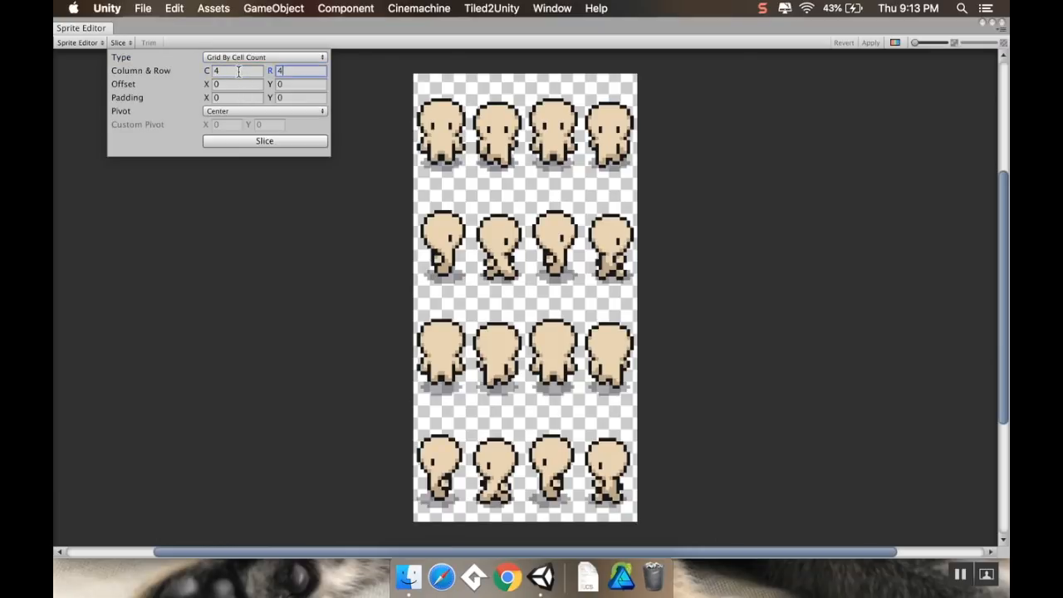
{"action": "left_click", "coordinate": [264, 143]}
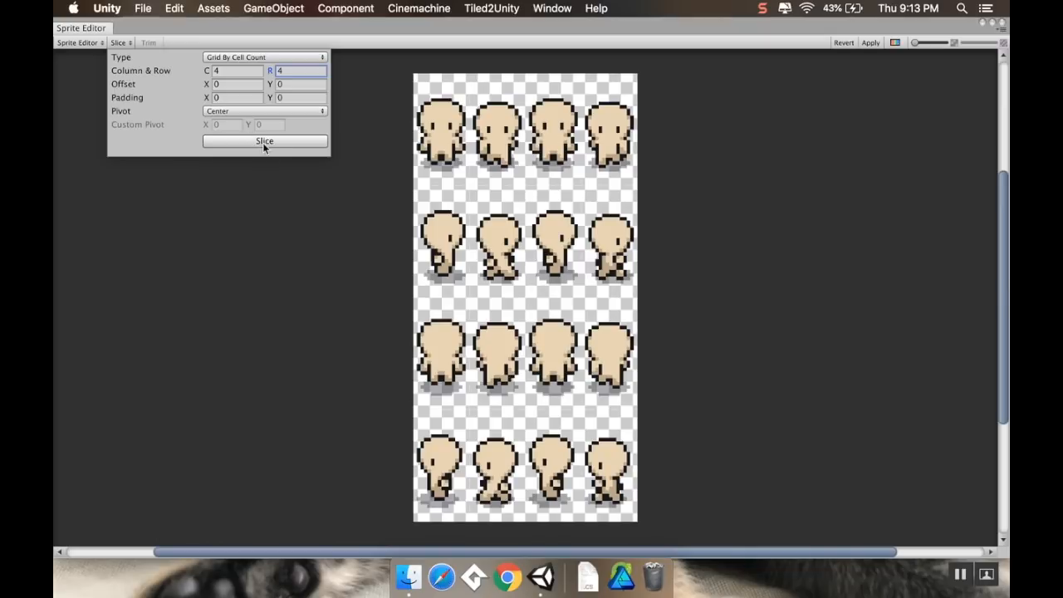
- Check several individual sprite slices, apply the slicing and close the Sprite Editor
{"action": "left_click", "coordinate": [452, 147]}
{"action": "left_click", "coordinate": [506, 148]}
{"action": "left_click", "coordinate": [565, 149]}
{"action": "left_click", "coordinate": [604, 145]}
{"action": "left_click", "coordinate": [607, 287]}
{"action": "left_click", "coordinate": [869, 44]}
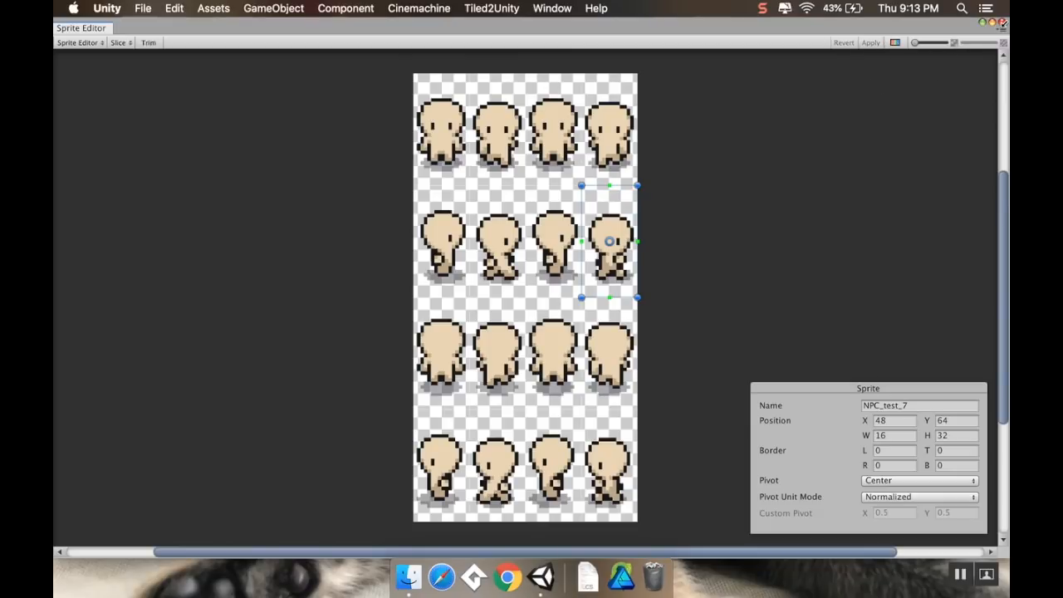
{"action": "left_click", "coordinate": [1000, 24]}
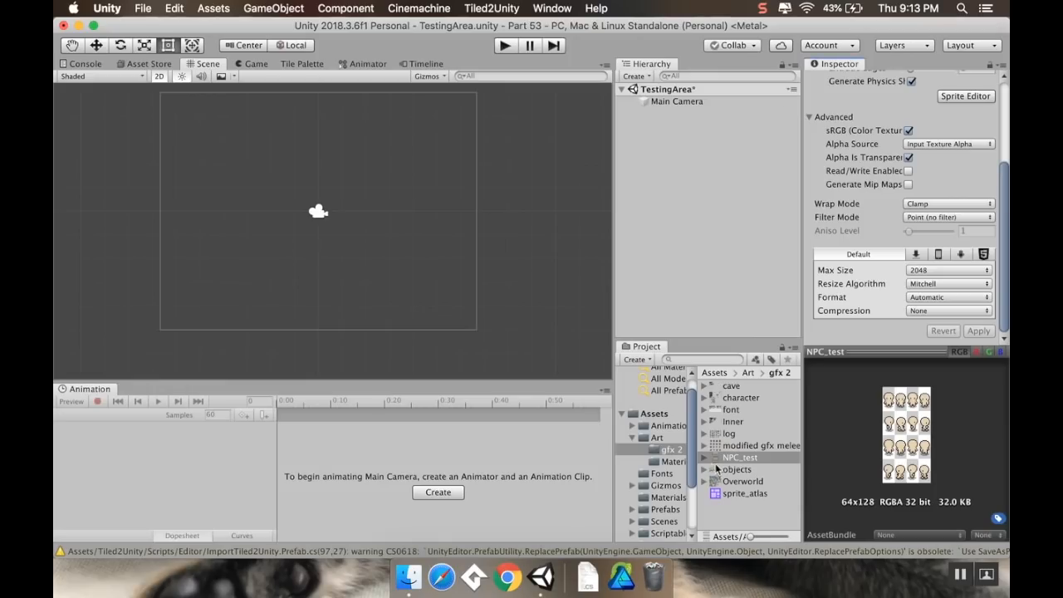
- Place the NPC_test_0 sprite in the scene above and left of the camera, at about X -1.57, Y 1.52
{"action": "scroll", "coordinate": [943, 225], "scroll_direction": "up", "scroll_amount": 5}
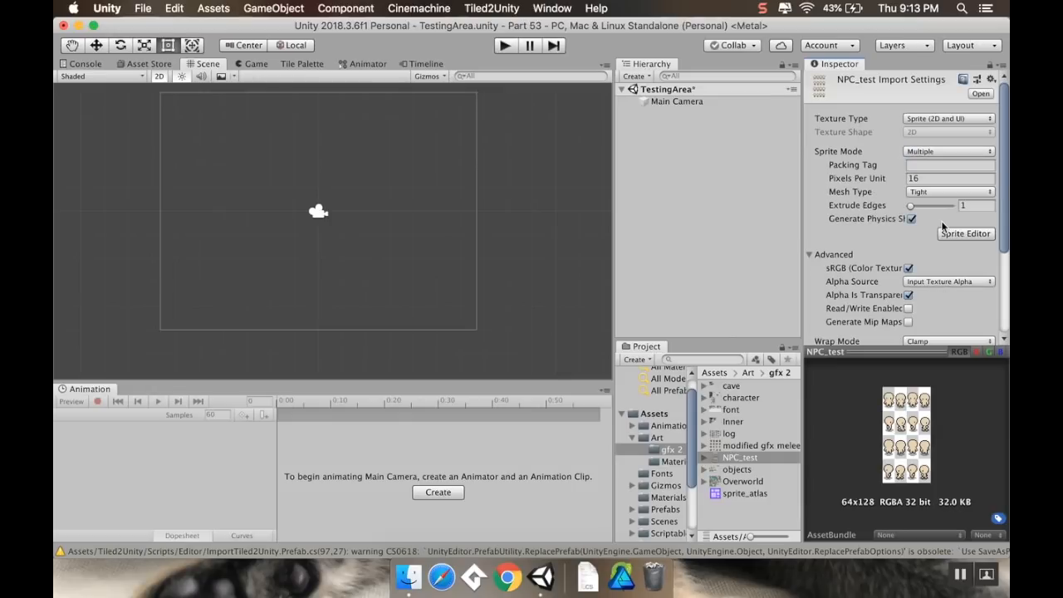
{"action": "left_click", "coordinate": [705, 459]}
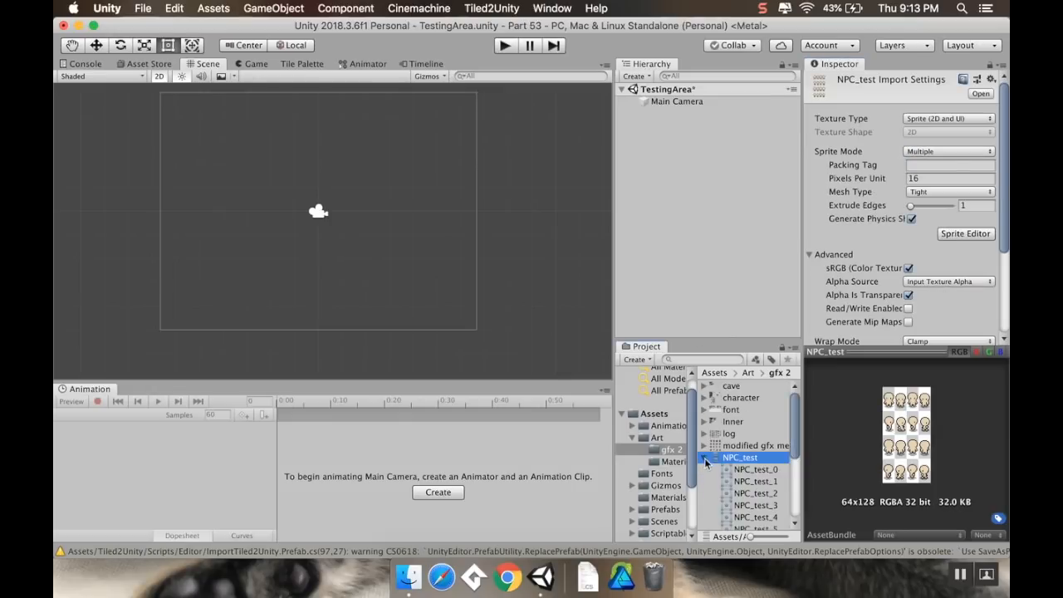
{"action": "left_click", "coordinate": [741, 470]}
{"action": "left_click_drag", "start_coordinate": [740, 470], "coordinate": [282, 173]}
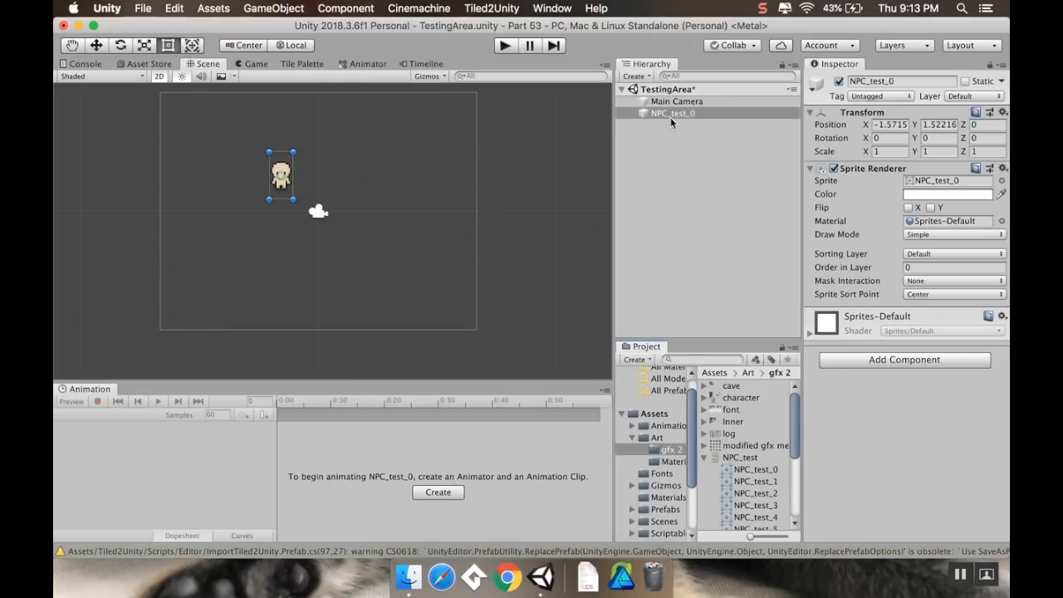
- Rename the placed NPC_test_0 object as NPC
{"action": "left_click", "coordinate": [670, 117]}
{"action": "key", "text": "Return"}
{"action": "type", "text": "NPC"}
{"action": "key", "text": "Return"}
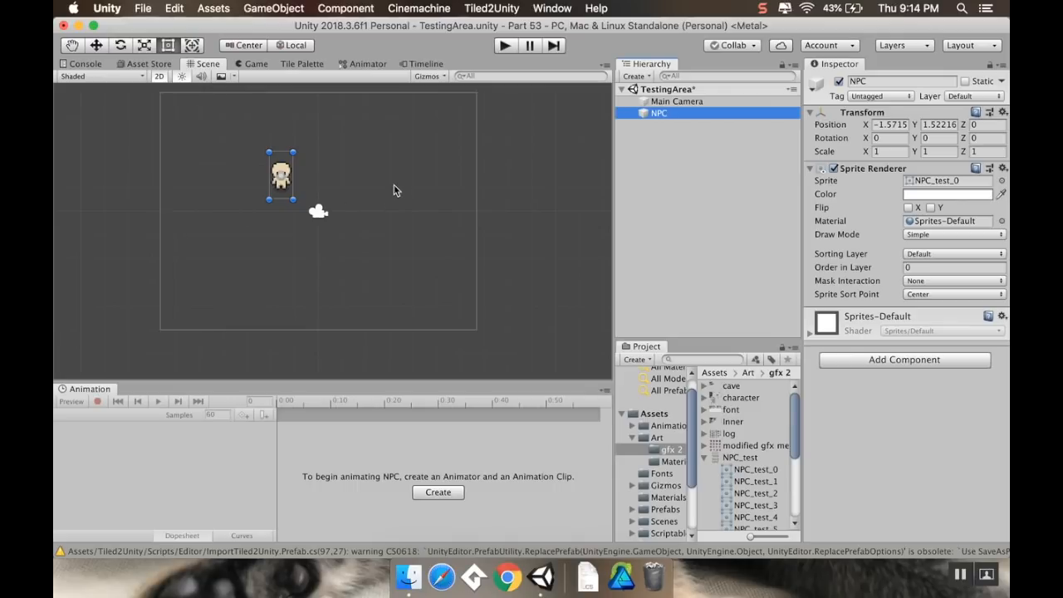
- Create an empty object at the root of the scene hierarchy and name it NPC Holder
{"action": "left_click", "coordinate": [652, 172]}
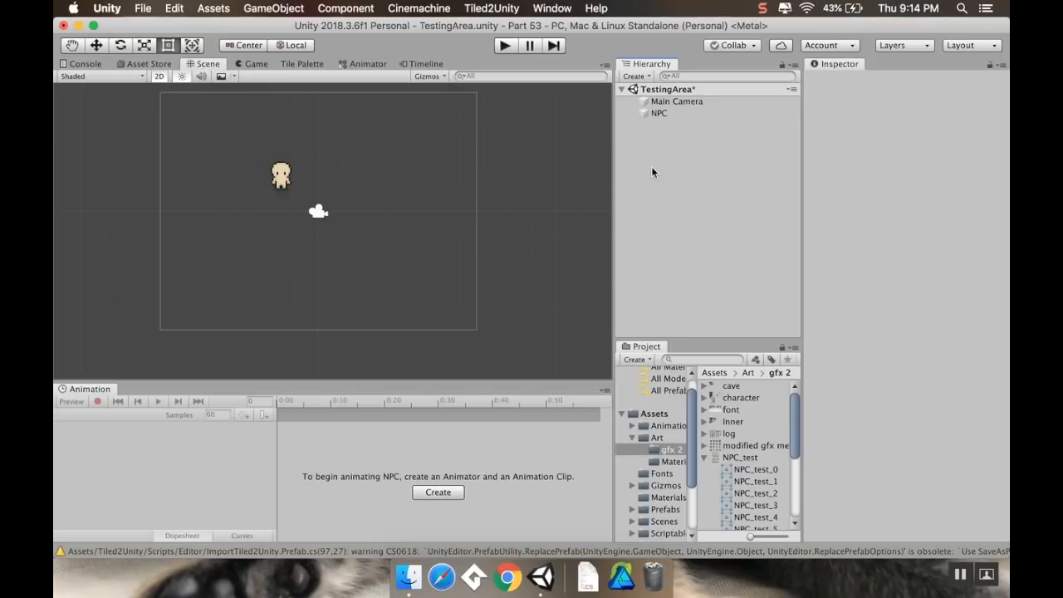
{"action": "left_click", "coordinate": [639, 75]}
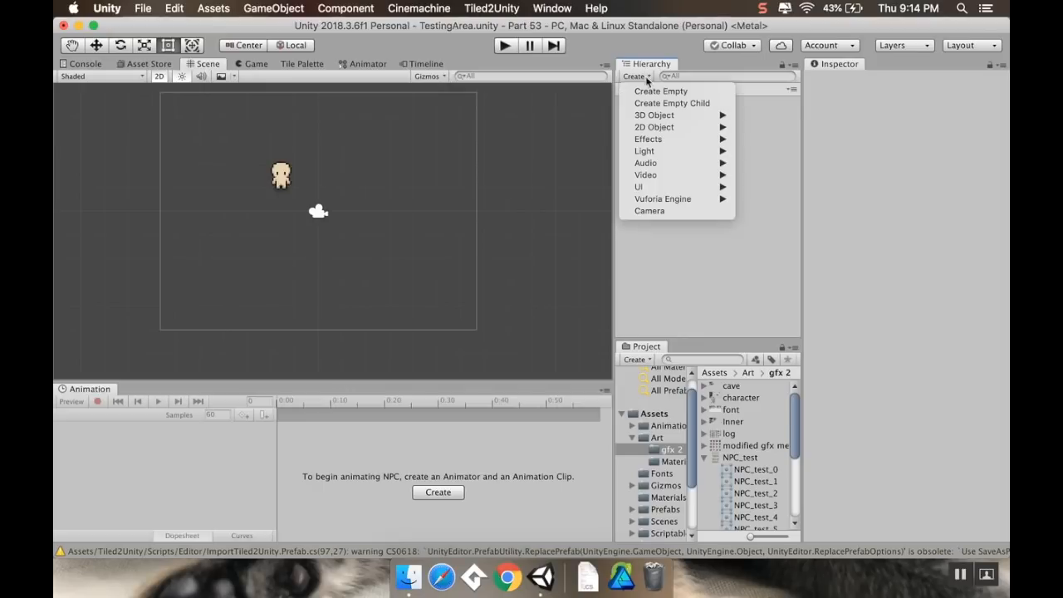
{"action": "left_click", "coordinate": [656, 90]}
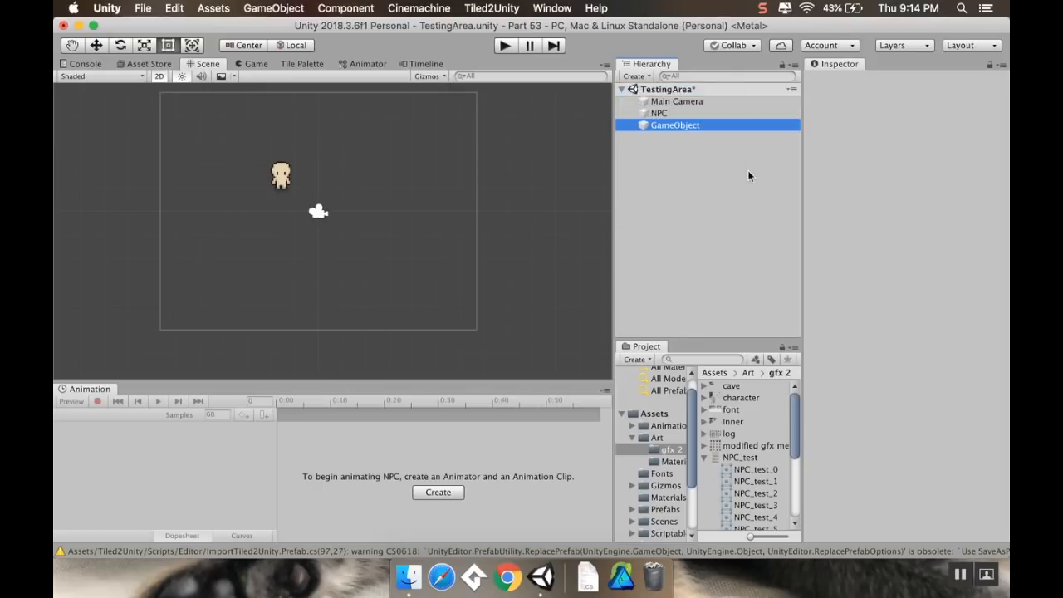
{"action": "left_click", "coordinate": [694, 130]}
{"action": "left_click", "coordinate": [692, 125]}
{"action": "left_click", "coordinate": [692, 126]}
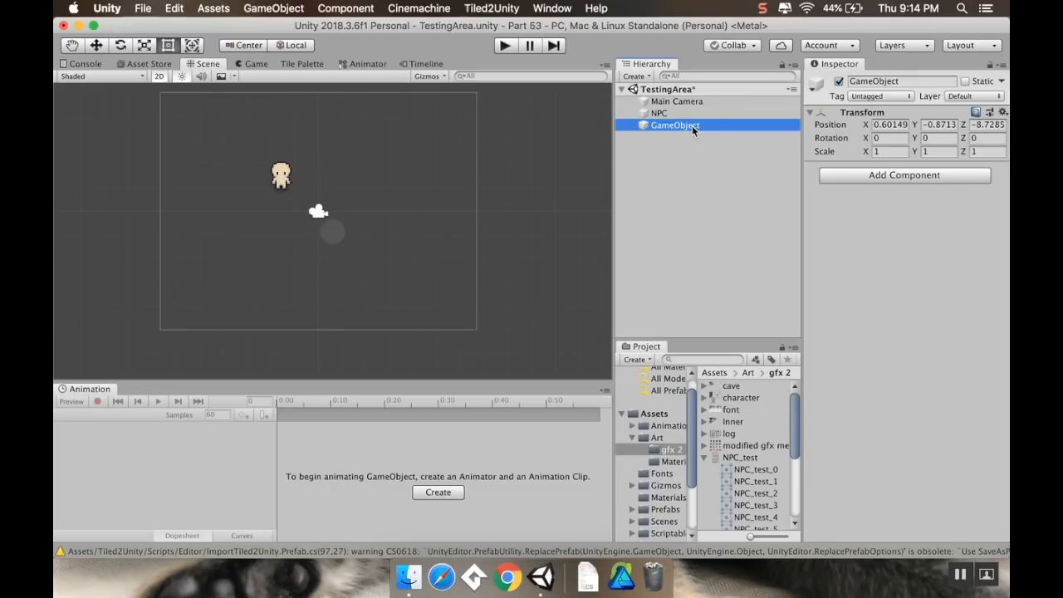
{"action": "type", "text": "NPC Holder"}
{"action": "key", "text": "Return"}
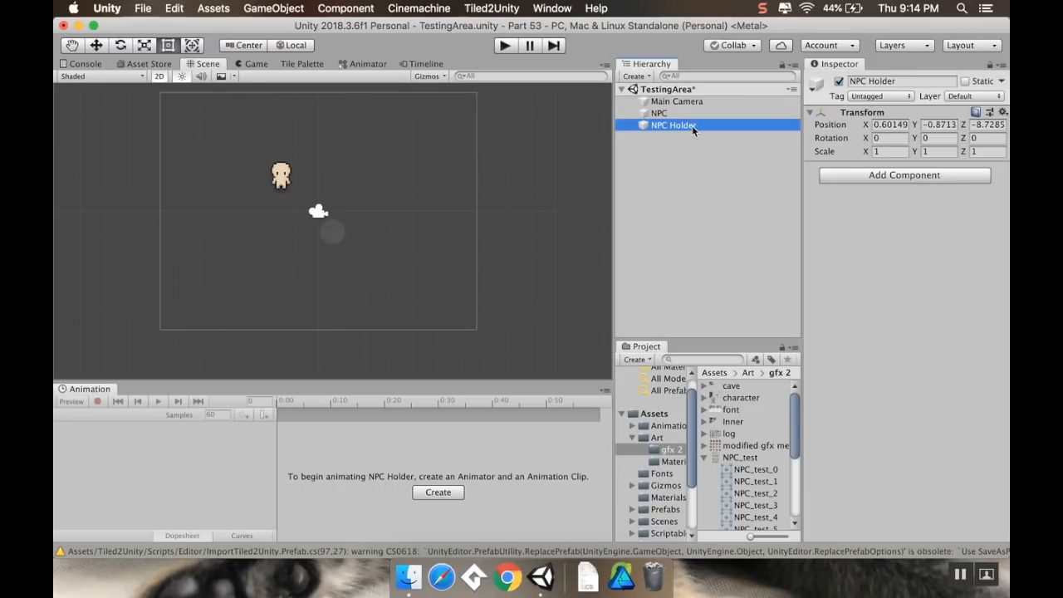
- Set the NPC Holder's position to X 0, Y 0, Z 0
{"action": "left_click", "coordinate": [875, 124]}
{"action": "type", "text": "0"}
{"action": "key", "text": "Tab"}
{"action": "type", "text": "0"}
{"action": "key", "text": "Tab"}
{"action": "type", "text": "0"}
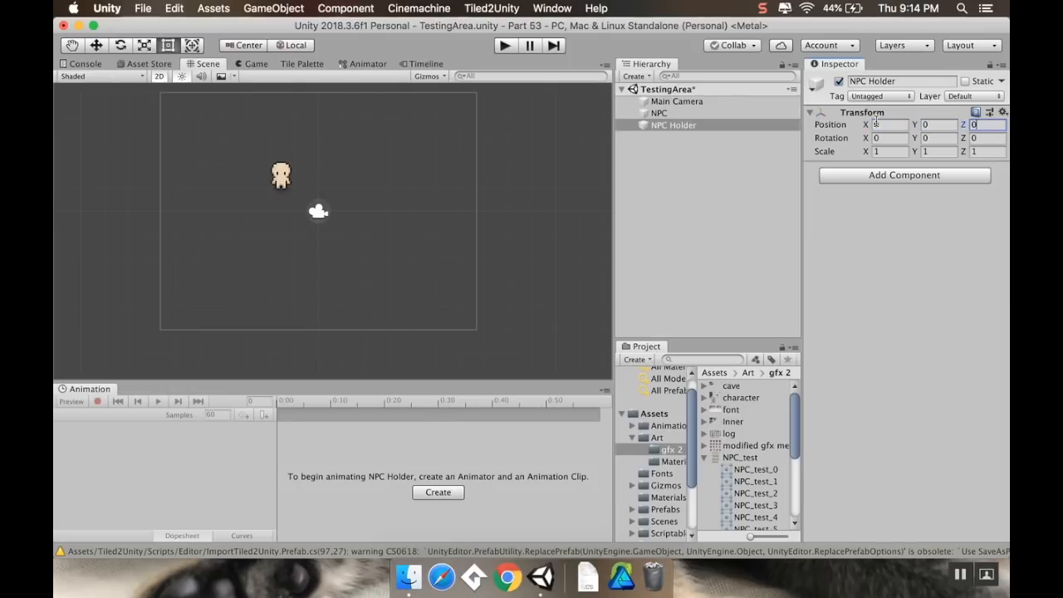
- Make NPC a child of NPC Holder and set its X and Y position to 0
{"action": "left_click_drag", "start_coordinate": [674, 114], "coordinate": [675, 126]}
{"action": "left_click", "coordinate": [665, 115]}
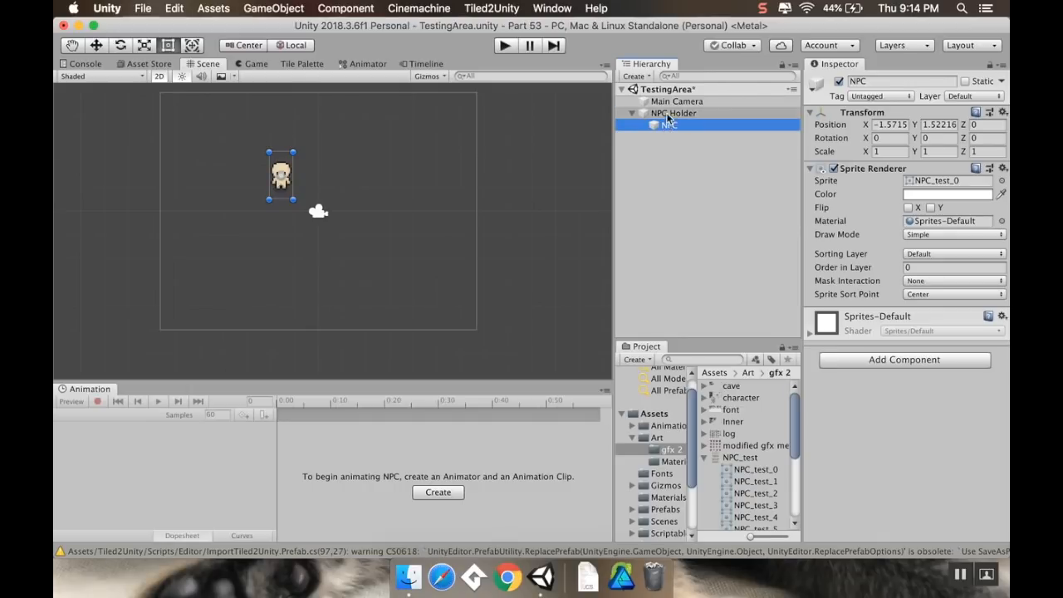
{"action": "left_click", "coordinate": [669, 125]}
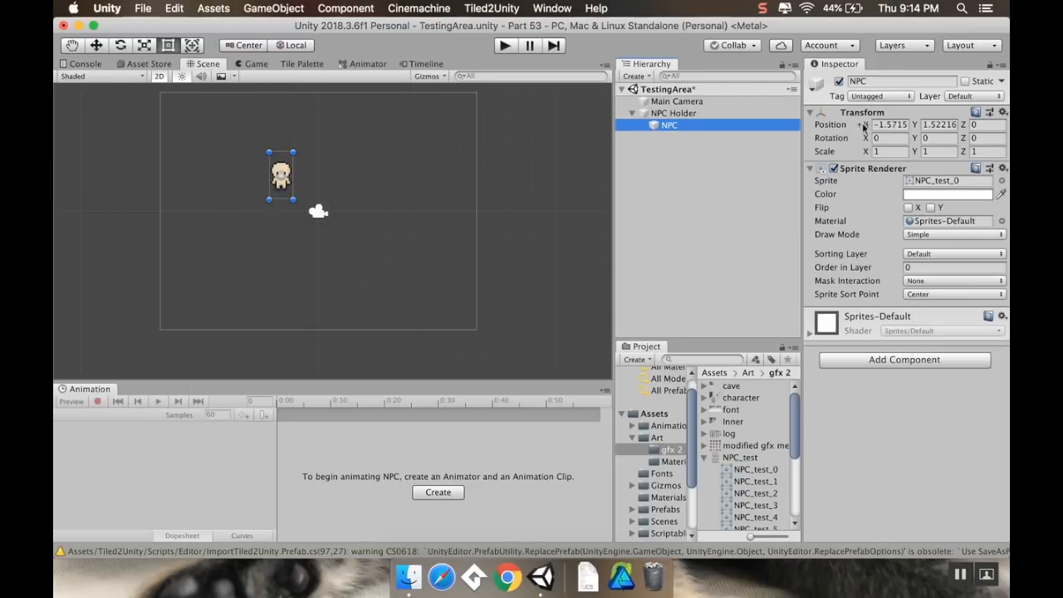
{"action": "left_click", "coordinate": [901, 124]}
{"action": "type", "text": "0"}
{"action": "key", "text": "Tab"}
{"action": "type", "text": "0"}
{"action": "key", "text": "Tab"}
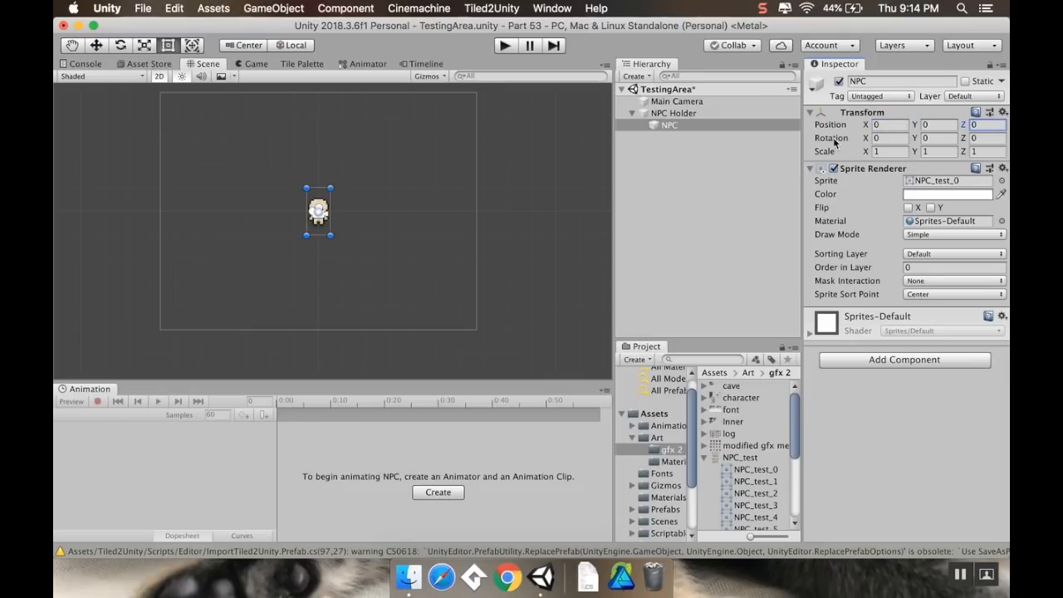
- Create an empty child object under NPC Holder and name it Bounds
{"action": "left_click", "coordinate": [702, 114]}
{"action": "right_click", "coordinate": [702, 115]}
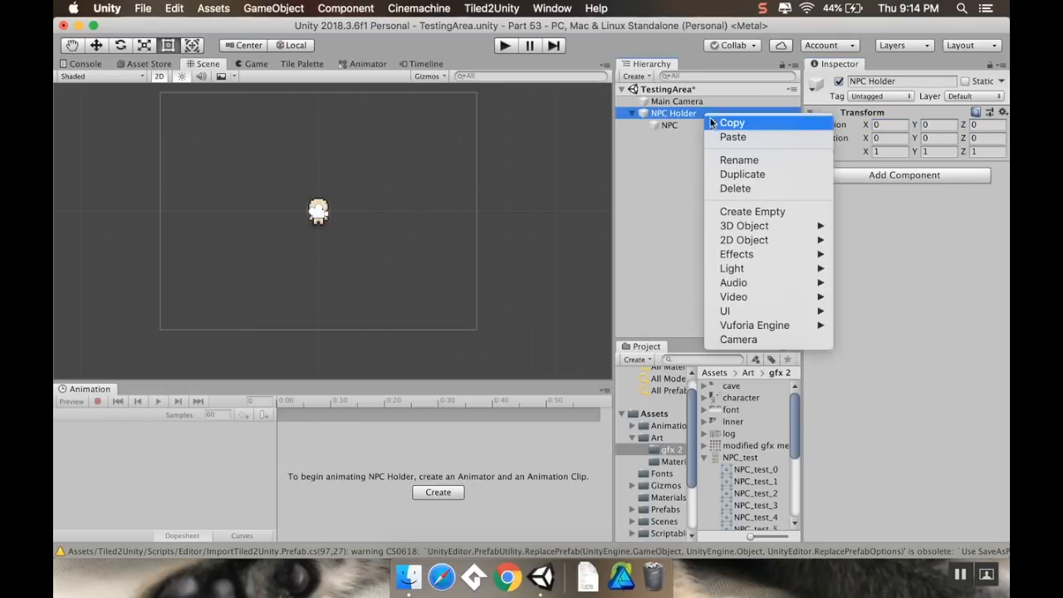
{"action": "left_click", "coordinate": [762, 213]}
{"action": "left_click", "coordinate": [688, 138]}
{"action": "type", "text": "Bounds"}
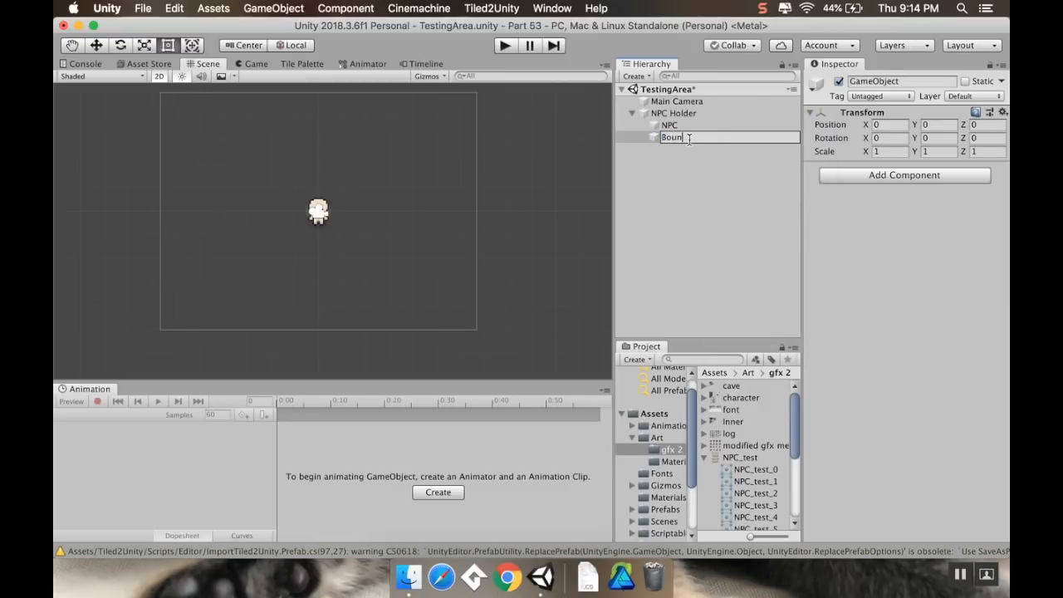
{"action": "key", "text": "Return"}
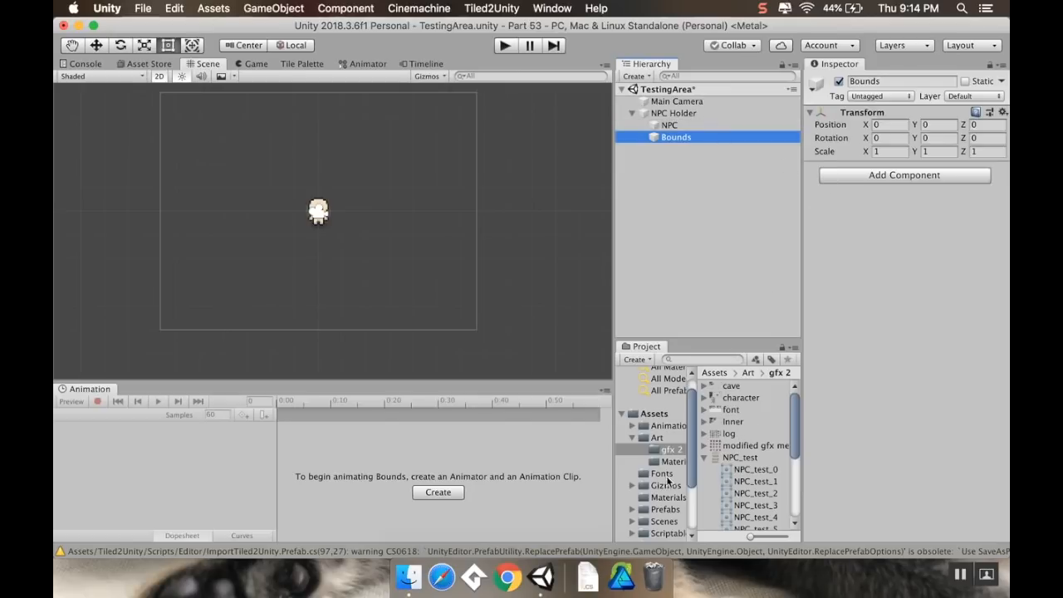
- Show the Art folder's assets and add a Sprite Renderer component to Bounds
{"action": "left_click", "coordinate": [649, 438]}
{"action": "scroll", "coordinate": [763, 444], "scroll_direction": "down", "scroll_amount": 1}
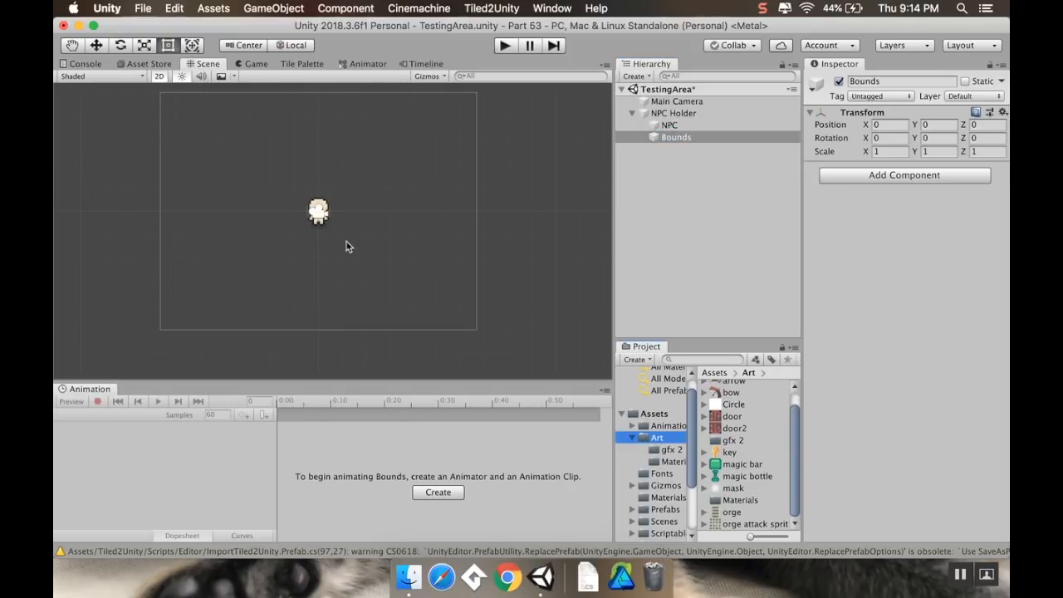
{"action": "left_click", "coordinate": [850, 175]}
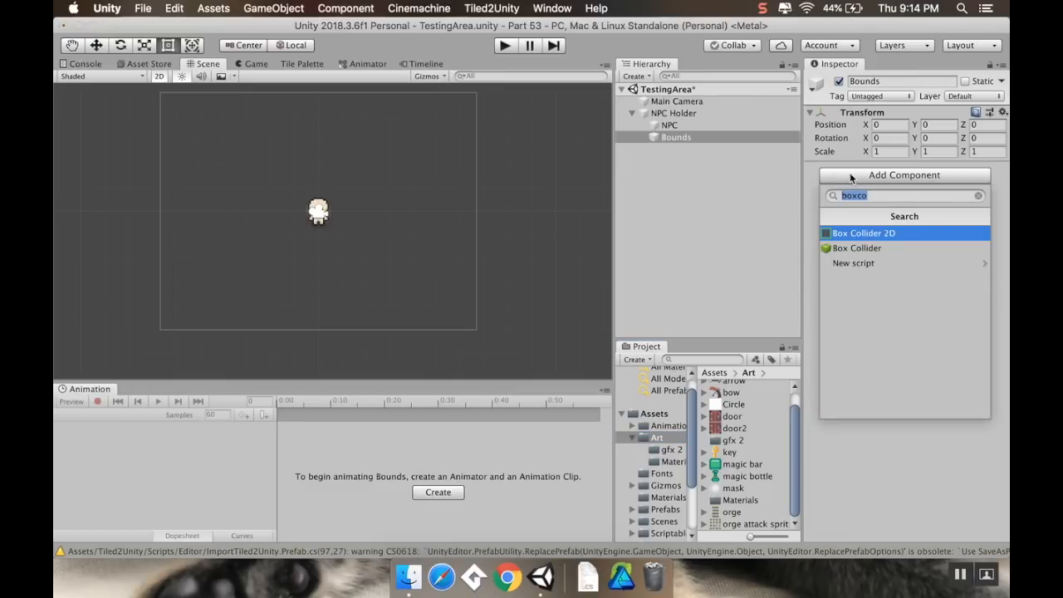
{"action": "type", "text": "Sprite"}
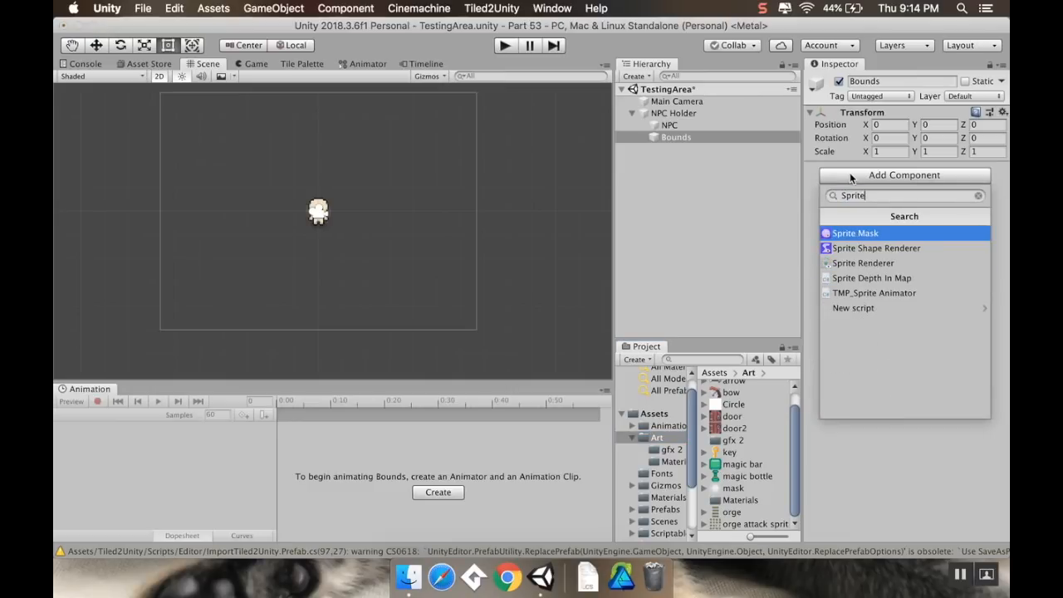
{"action": "key", "text": "Down"}
{"action": "key", "text": "Down"}
{"action": "key", "text": "Return"}
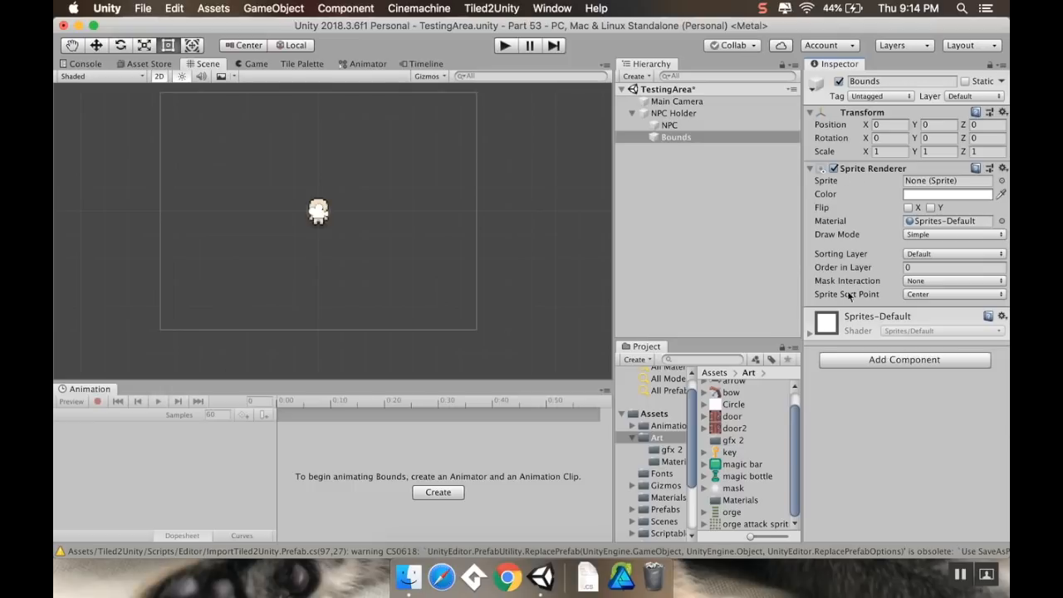
- Create a Square sprite in the Art folder and assign it as the sprite of Bounds
{"action": "scroll", "coordinate": [765, 432], "scroll_direction": "up", "scroll_amount": 2}
{"action": "right_click", "coordinate": [765, 427]}
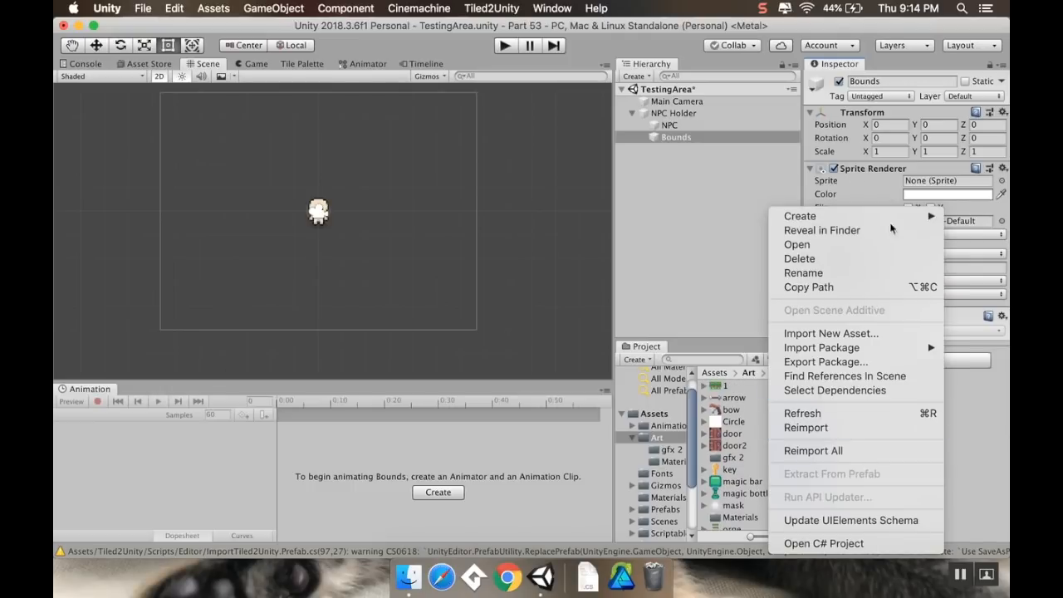
{"action": "mouse_move", "coordinate": [890, 217]}
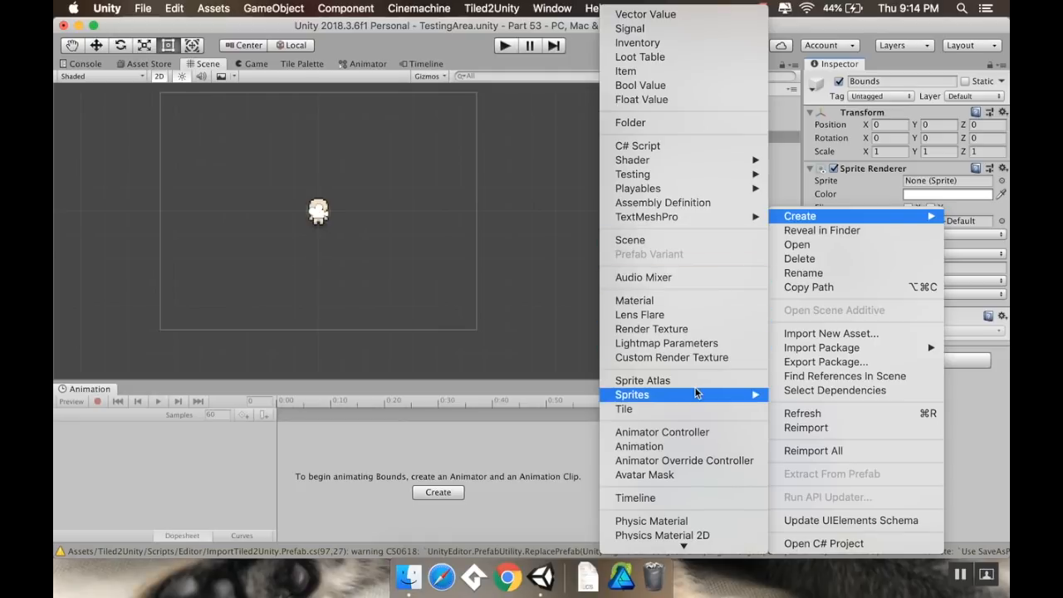
{"action": "key", "text": "Escape"}
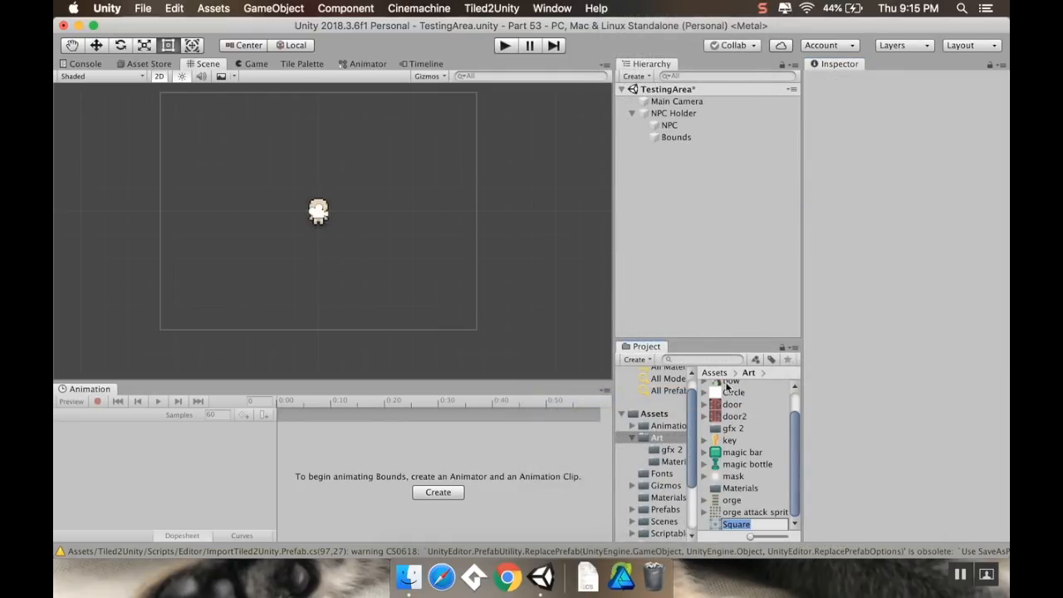
{"action": "left_click", "coordinate": [751, 277]}
{"action": "left_click", "coordinate": [696, 138]}
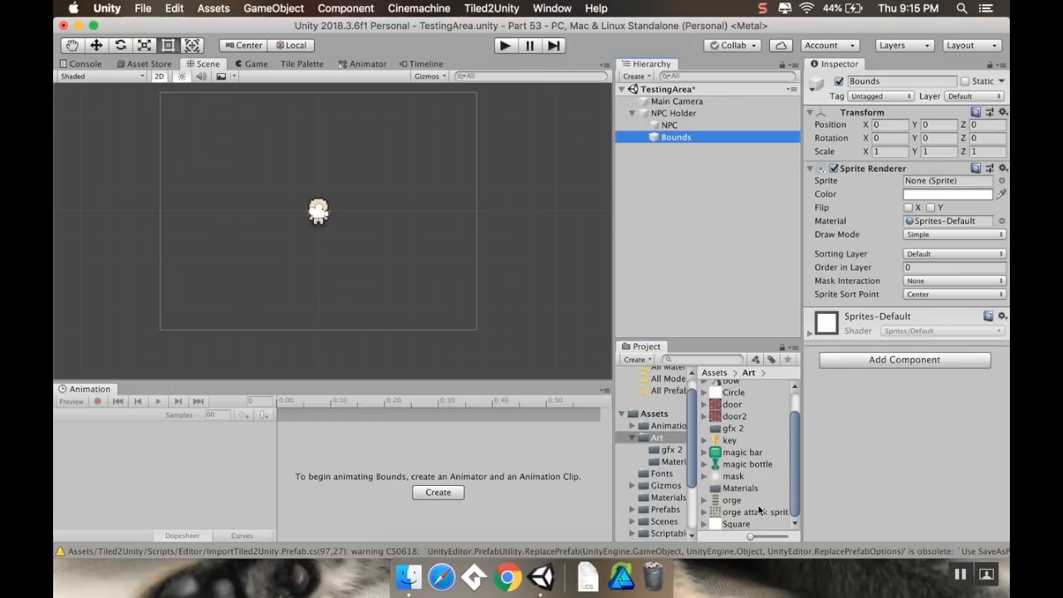
{"action": "left_click_drag", "start_coordinate": [740, 525], "coordinate": [917, 188]}
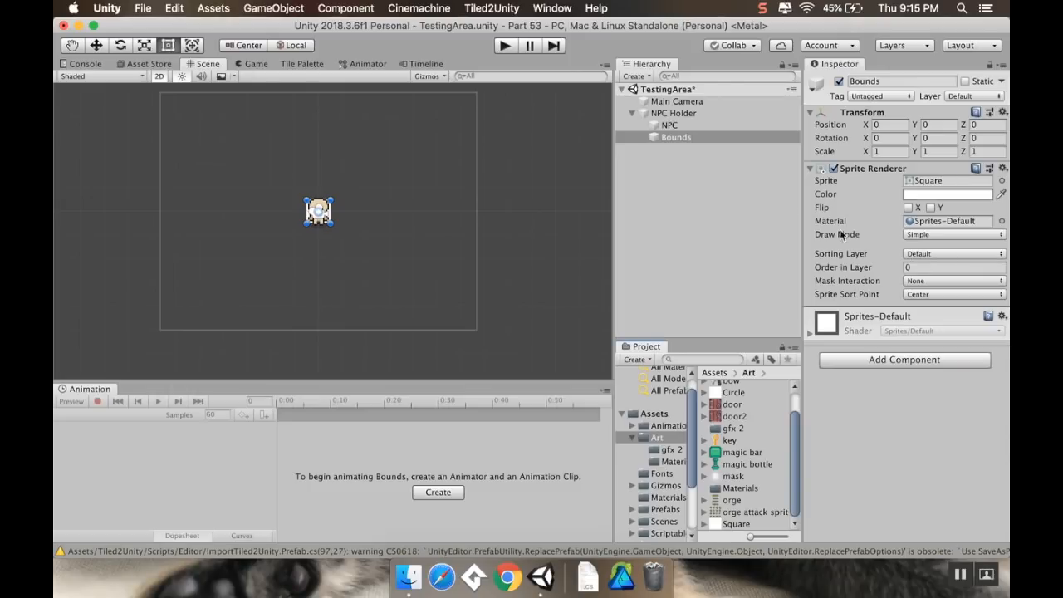
- Set the sorting layer of the NPC's Sprite Renderer to Player
{"action": "left_click", "coordinate": [722, 127]}
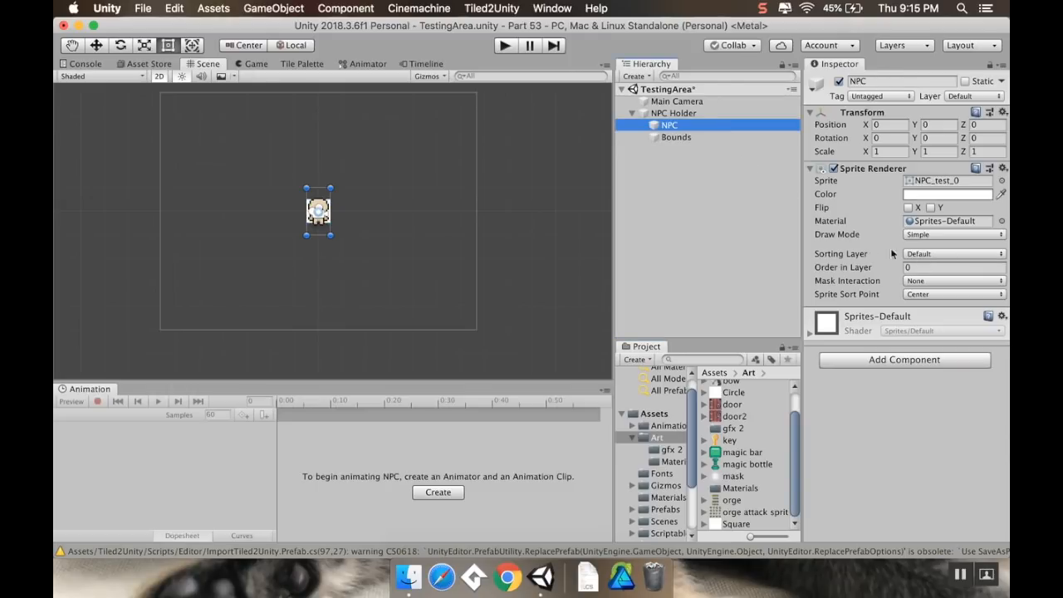
{"action": "left_click", "coordinate": [926, 254]}
{"action": "left_click", "coordinate": [926, 279]}
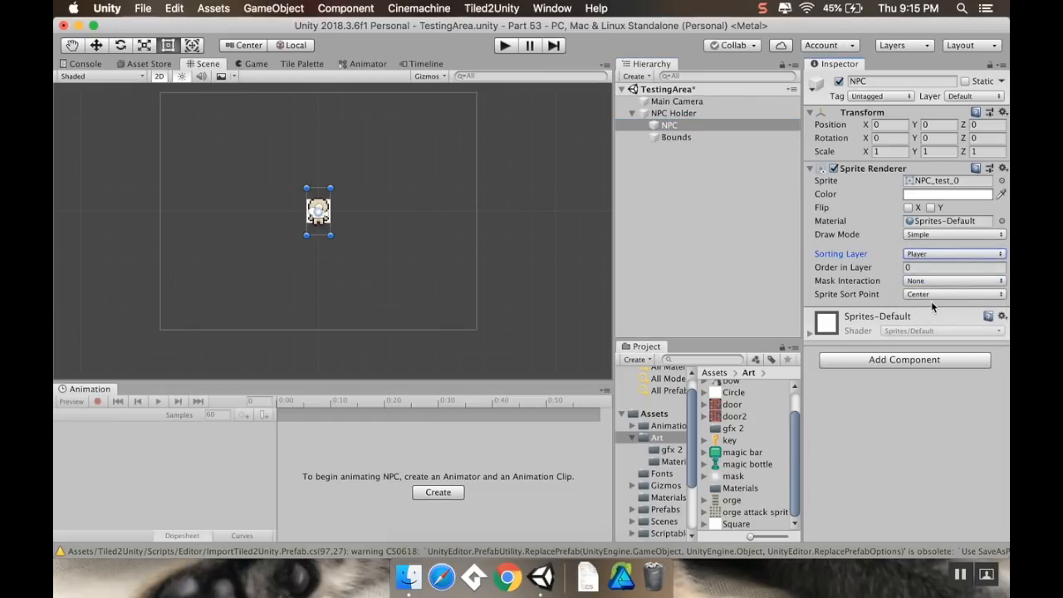
- Add a Box Collider 2D to Bounds and stretch the square around the NPC to a scale of about 8.09 by 5.79
{"action": "left_click", "coordinate": [707, 138]}
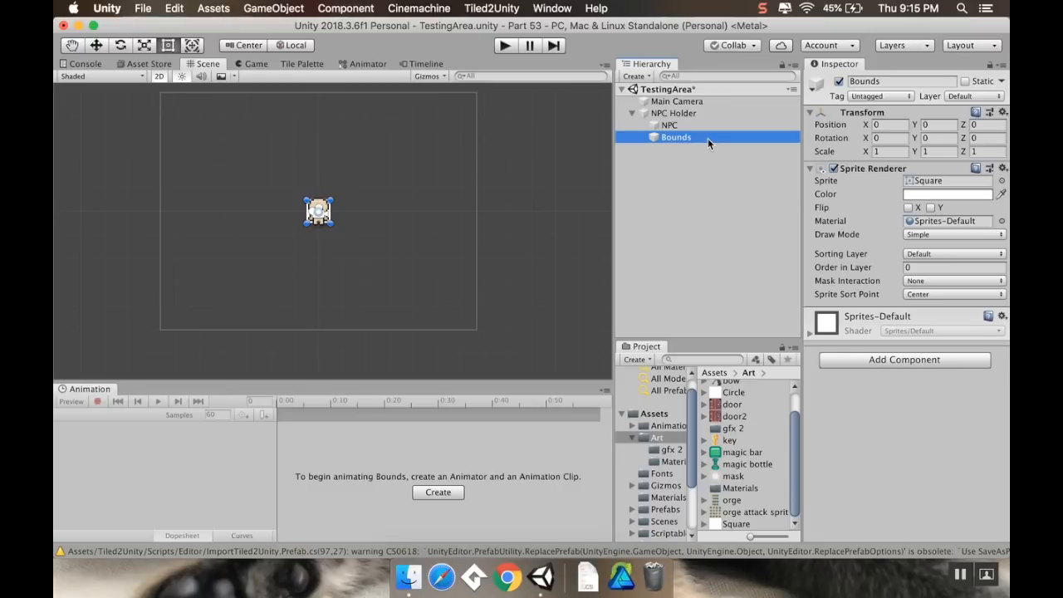
{"action": "left_click", "coordinate": [904, 359]}
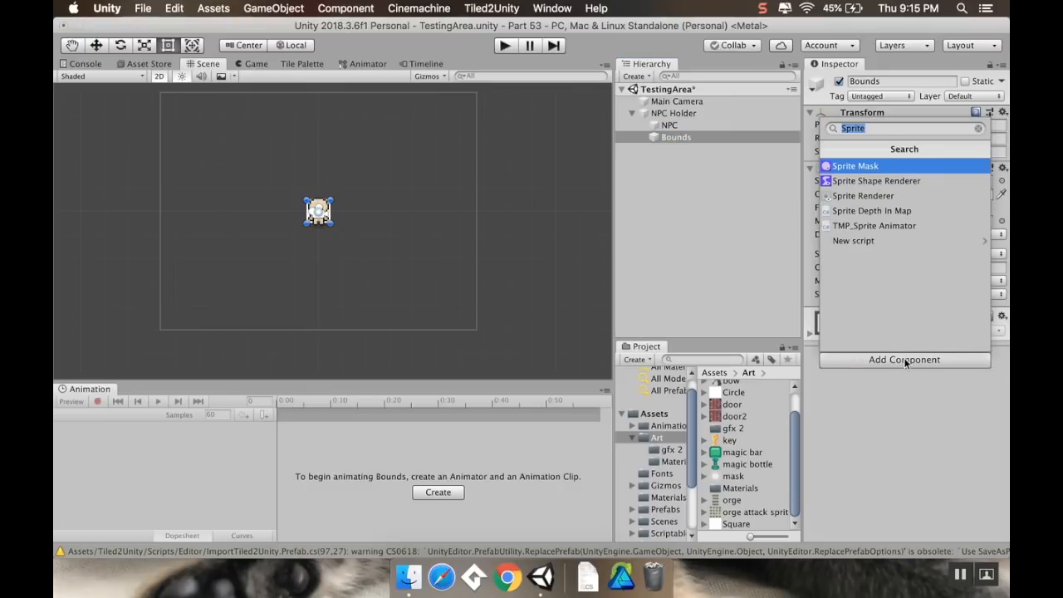
{"action": "type", "text": "box"}
{"action": "key", "text": "Return"}
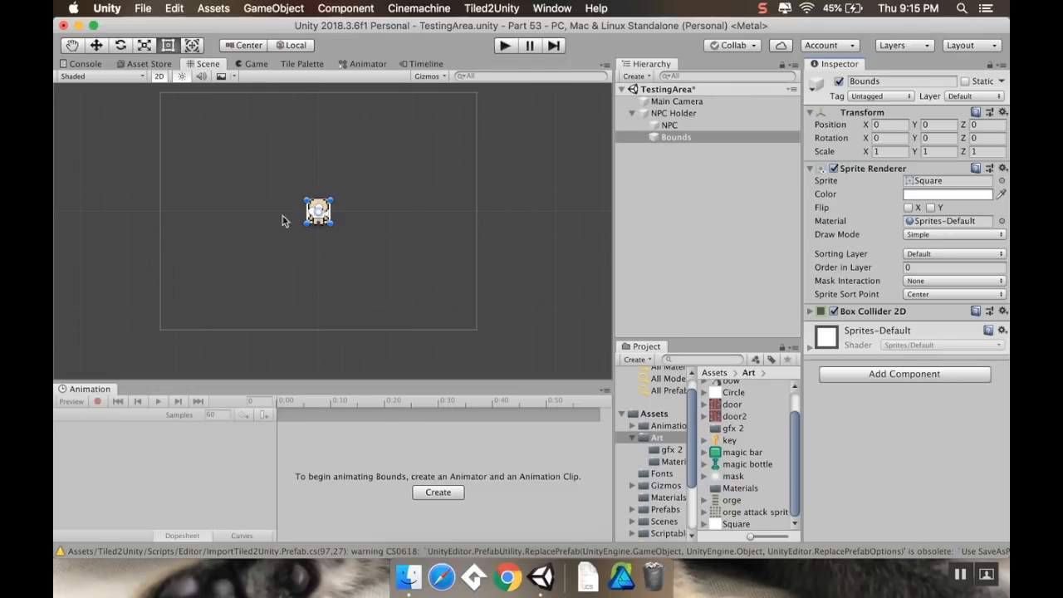
{"action": "left_click_drag", "start_coordinate": [306, 197], "coordinate": [236, 154]}
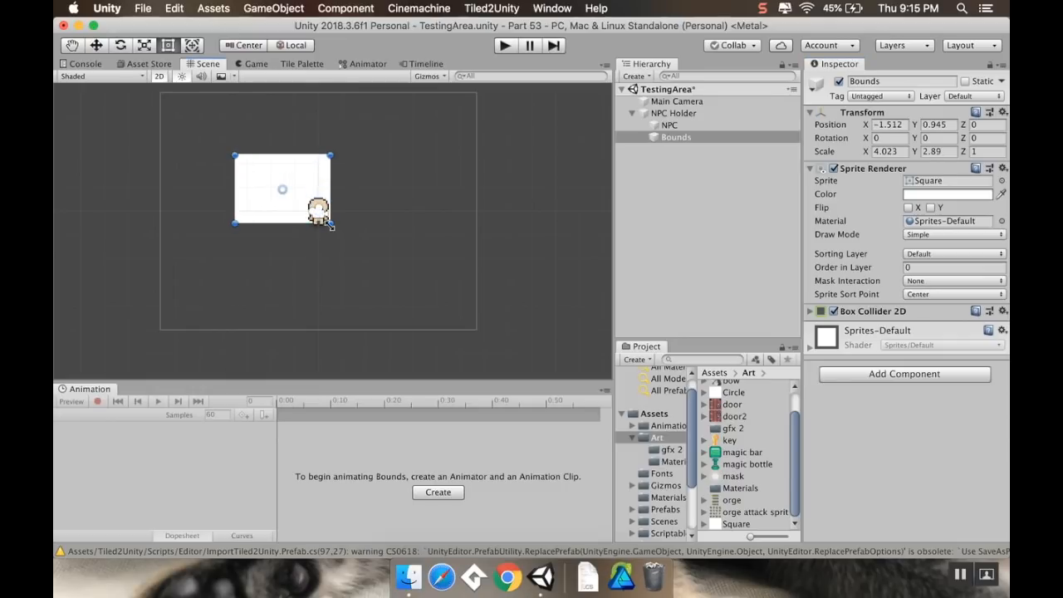
{"action": "left_click_drag", "start_coordinate": [334, 222], "coordinate": [424, 292]}
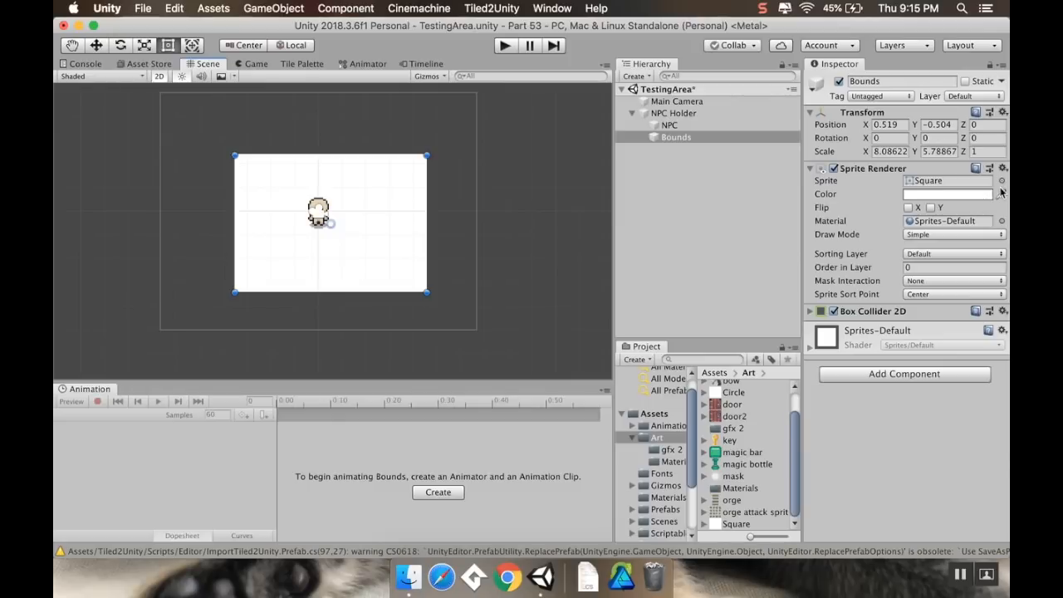
- Color the Bounds sprite dark teal (115052) with a low, semi-transparent alpha and check it in the Game view
{"action": "left_click", "coordinate": [978, 196]}
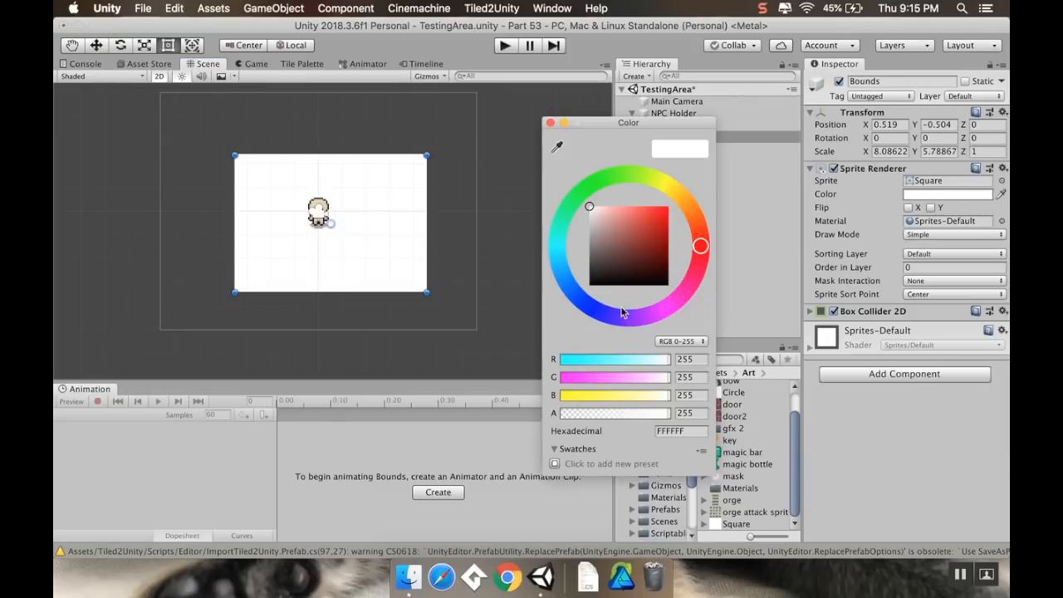
{"action": "left_click", "coordinate": [556, 249]}
{"action": "mouse_move", "coordinate": [624, 243]}
{"action": "left_mouse_down"}
{"action": "mouse_move", "coordinate": [654, 257]}
{"action": "mouse_move", "coordinate": [654, 274]}
{"action": "mouse_move", "coordinate": [652, 260]}
{"action": "left_mouse_up"}
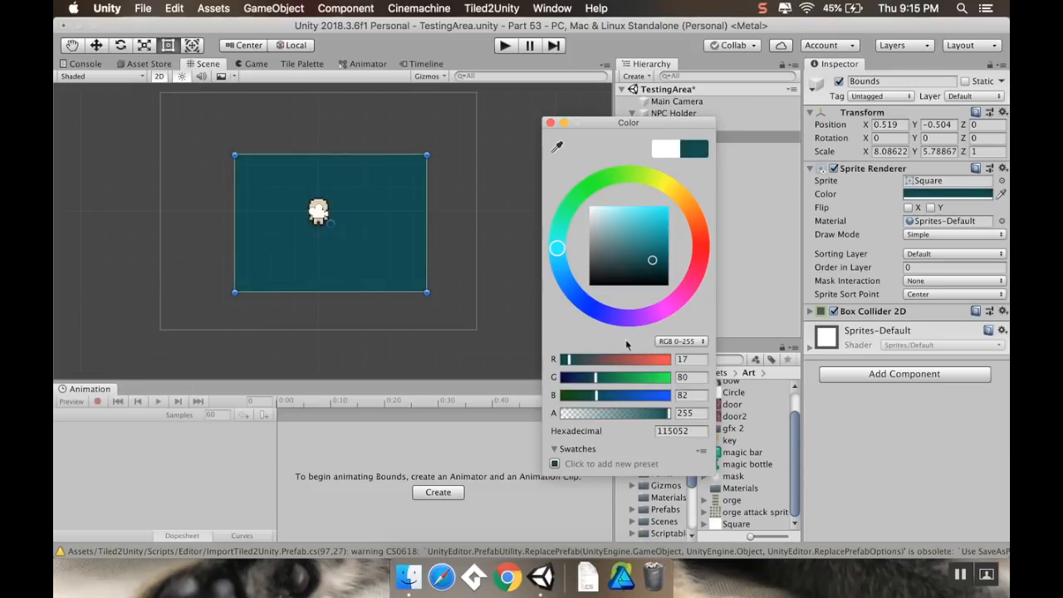
{"action": "left_click_drag", "start_coordinate": [611, 414], "coordinate": [590, 420]}
{"action": "left_click", "coordinate": [549, 122]}
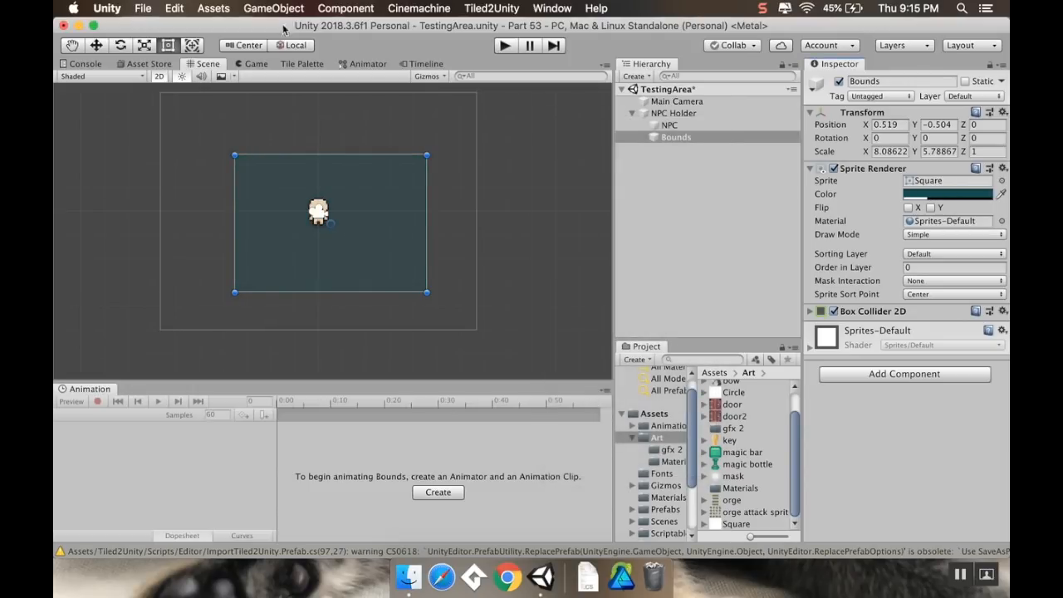
{"action": "left_click", "coordinate": [254, 65]}
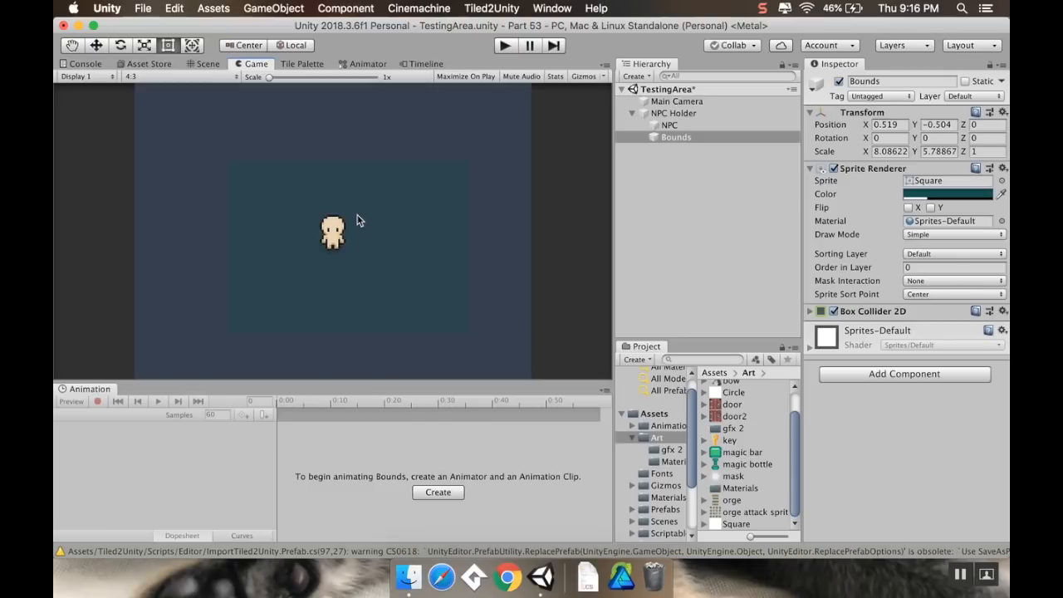
- Add an Animator component to the NPC
{"action": "left_click", "coordinate": [656, 124]}
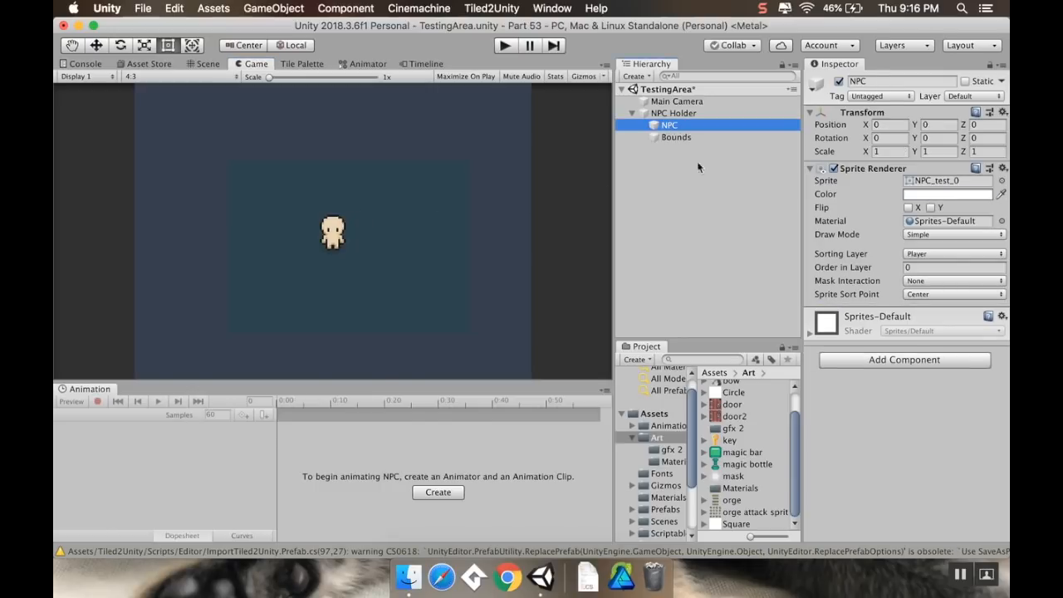
{"action": "left_click", "coordinate": [886, 359]}
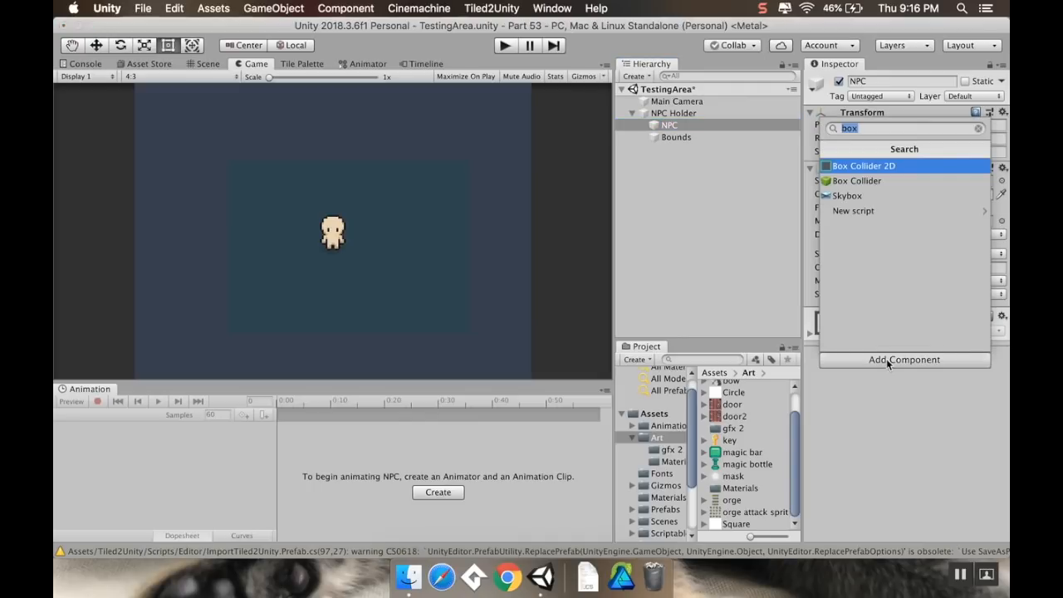
{"action": "type", "text": "ani"}
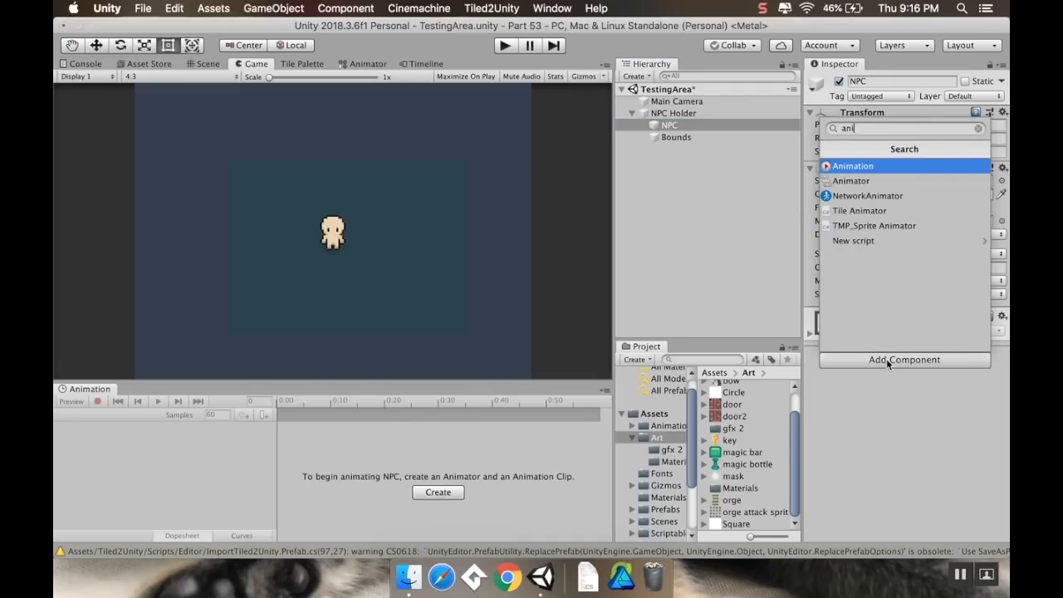
{"action": "key", "text": "Down"}
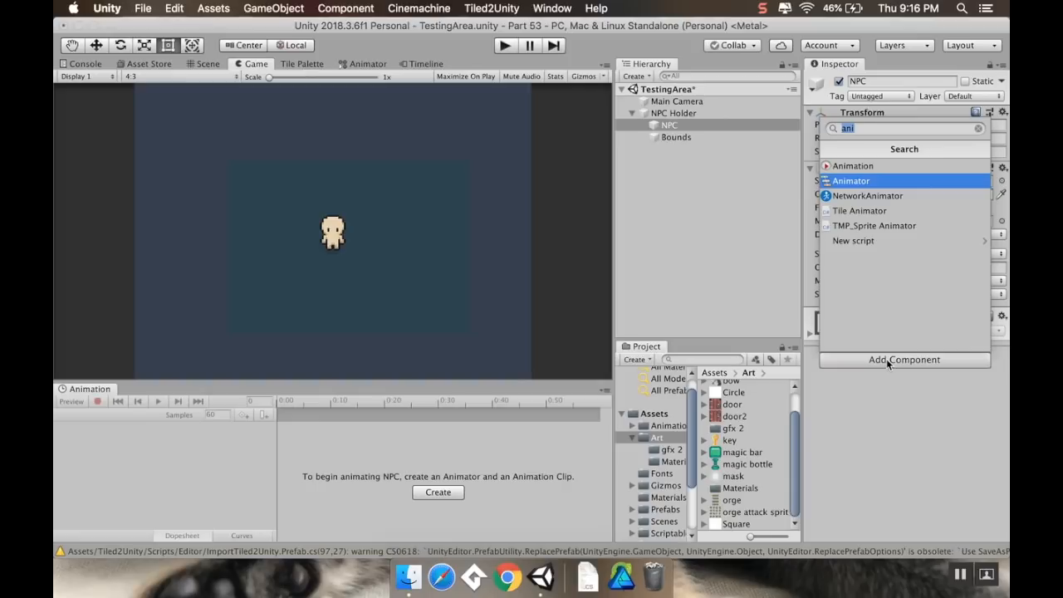
{"action": "key", "text": "Return"}
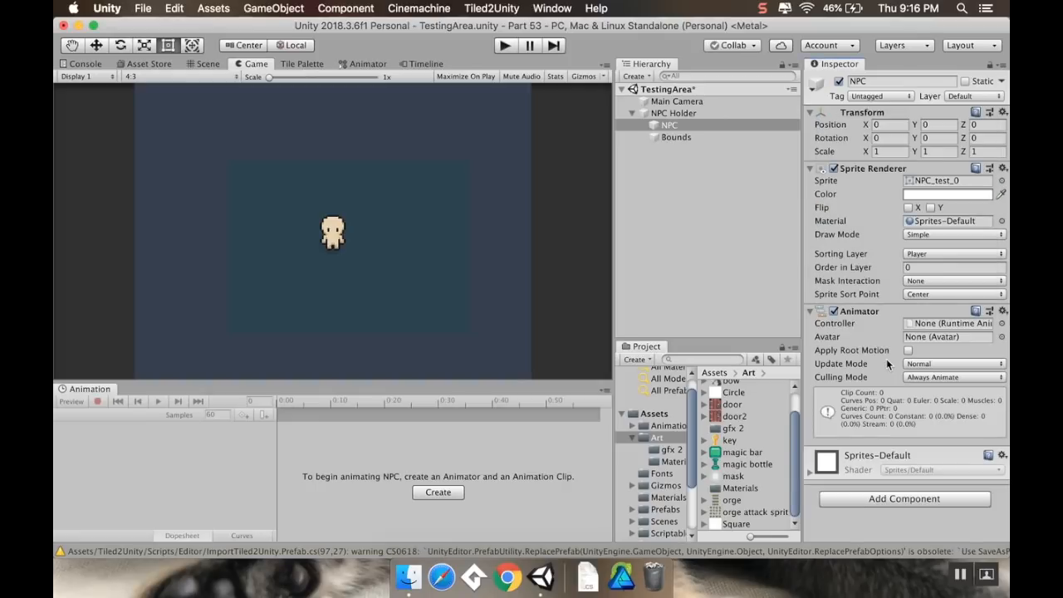
- Add a Rigidbody 2D component to the NPC
{"action": "left_click", "coordinate": [899, 502]}
{"action": "type", "text": "r"}
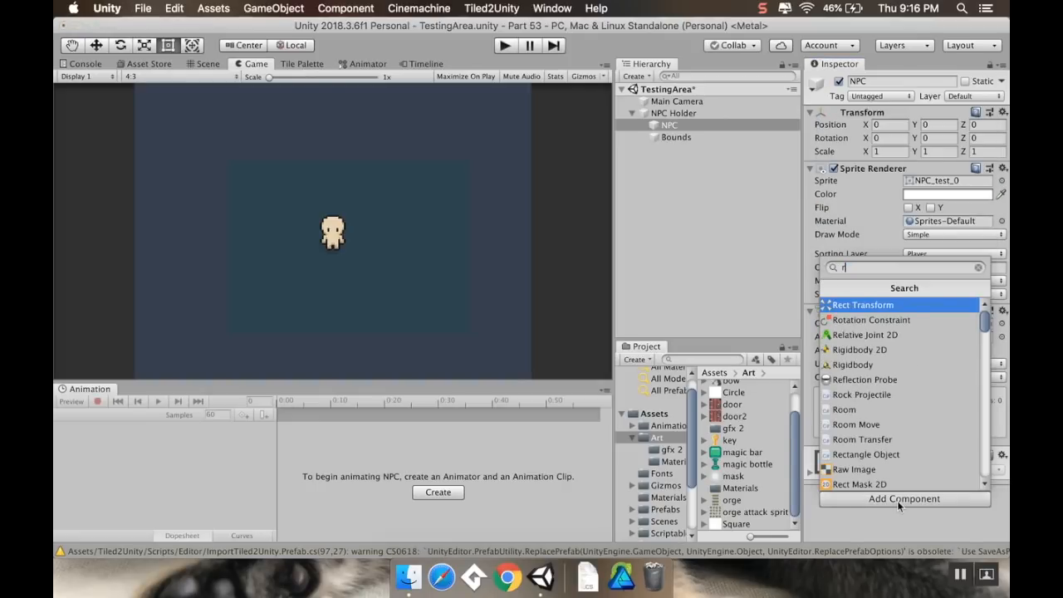
{"action": "type", "text": "igid"}
{"action": "key", "text": "Return"}
- Set the NPC's Rigidbody 2D to gravity scale 0, frozen Z rotation, Continuous collision detection and Never Sleep sleeping mode
{"action": "scroll", "coordinate": [909, 495], "scroll_direction": "down", "scroll_amount": 5}
{"action": "left_click", "coordinate": [921, 363]}
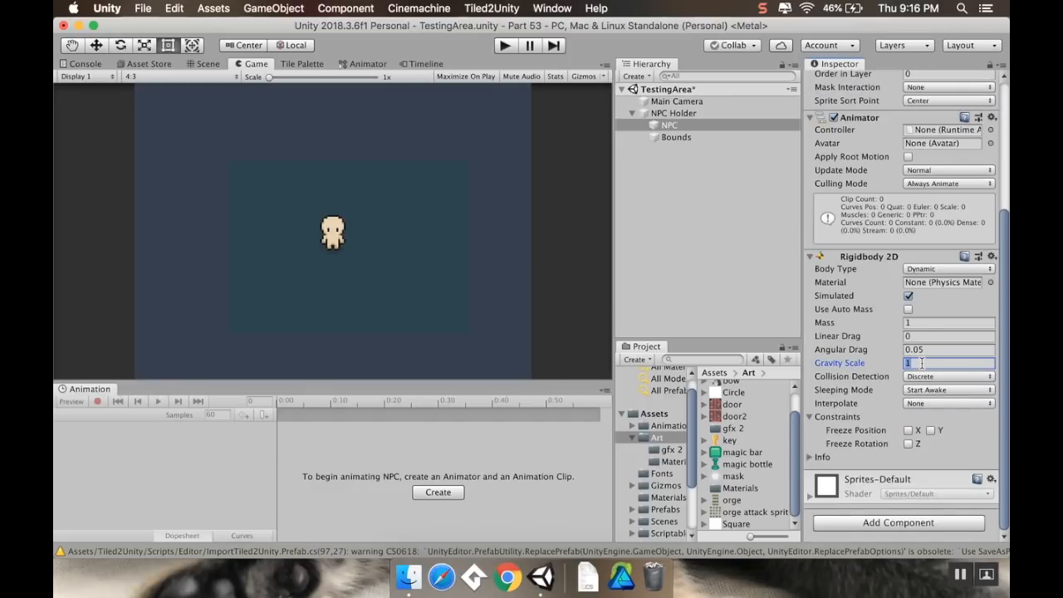
{"action": "type", "text": "0"}
{"action": "left_click", "coordinate": [908, 443]}
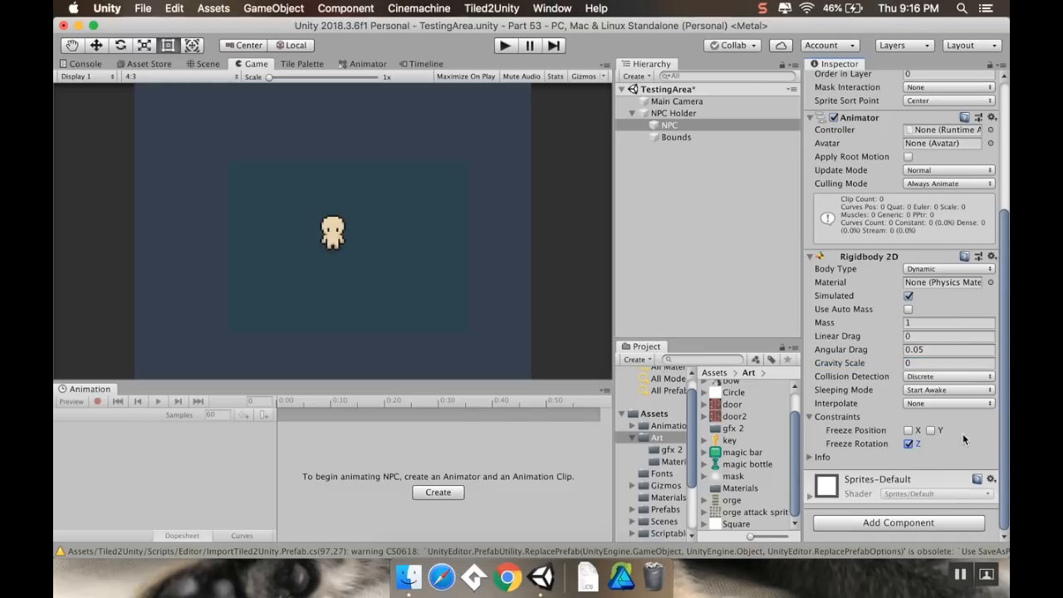
{"action": "left_click", "coordinate": [963, 379]}
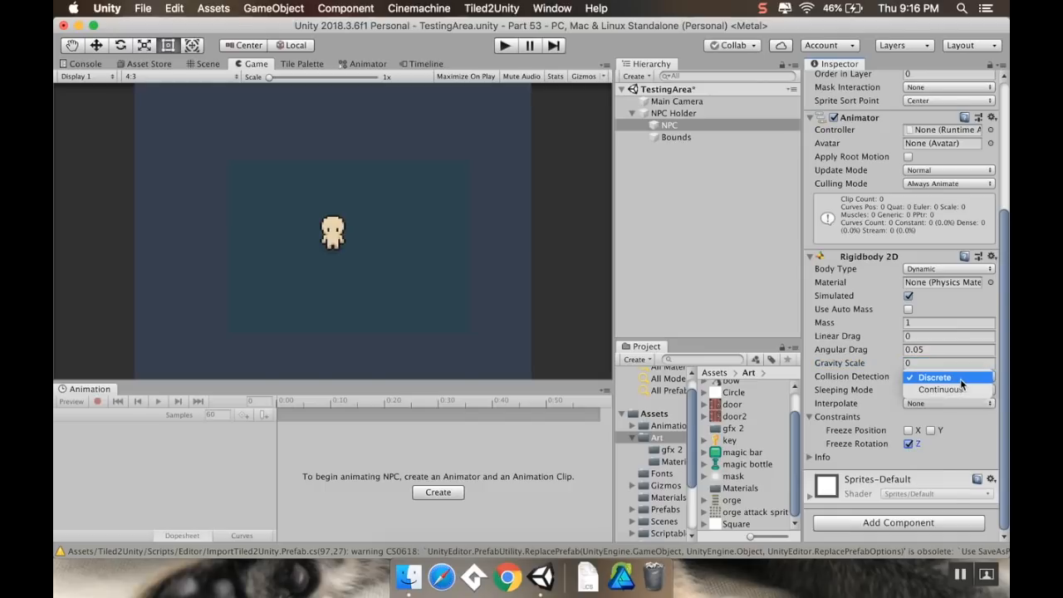
{"action": "left_click", "coordinate": [963, 391]}
{"action": "left_click", "coordinate": [963, 390]}
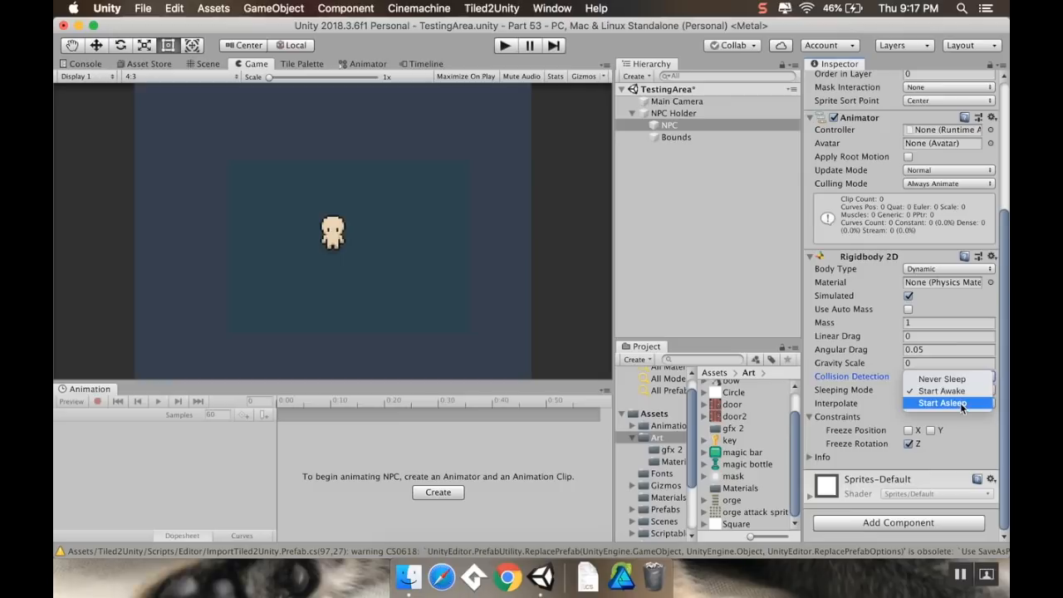
{"action": "left_click", "coordinate": [962, 395]}
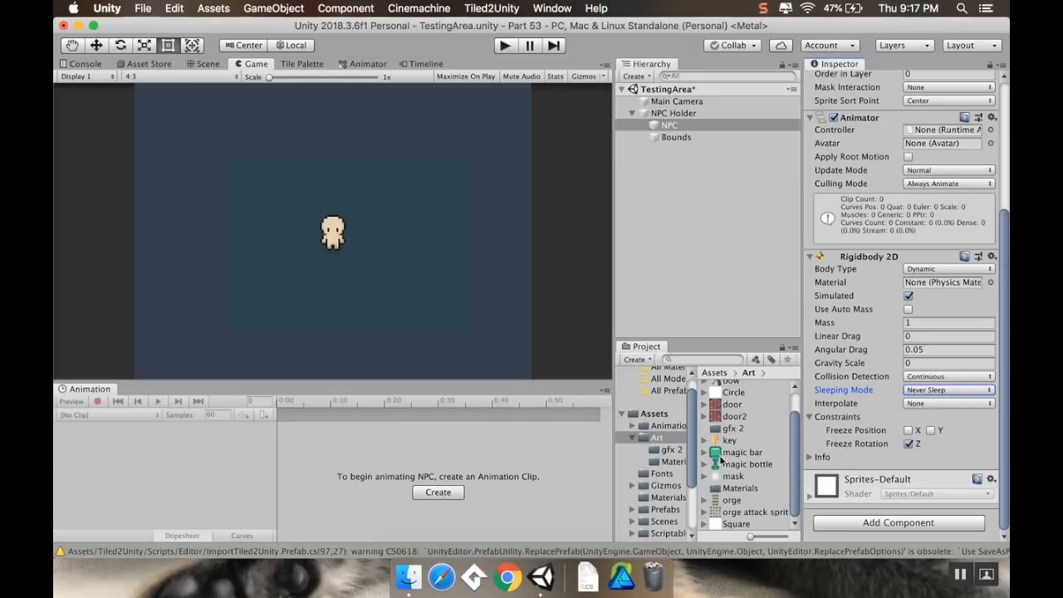
- Show the gfx 2 sprites, start a new animation clip for the NPC and create an NPC folder inside Animations for it
{"action": "left_click", "coordinate": [681, 455]}
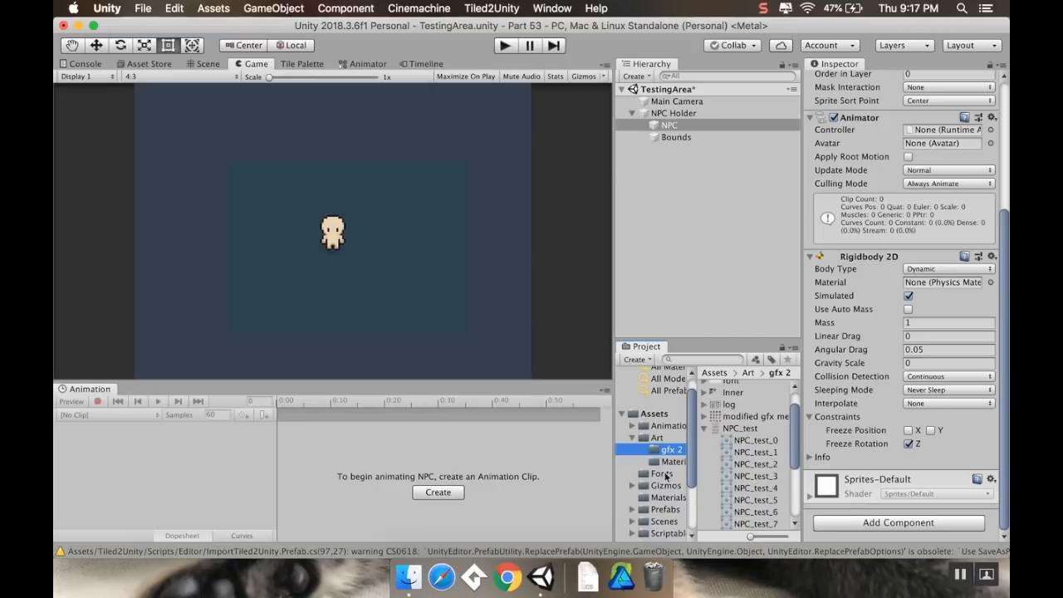
{"action": "left_click", "coordinate": [442, 493]}
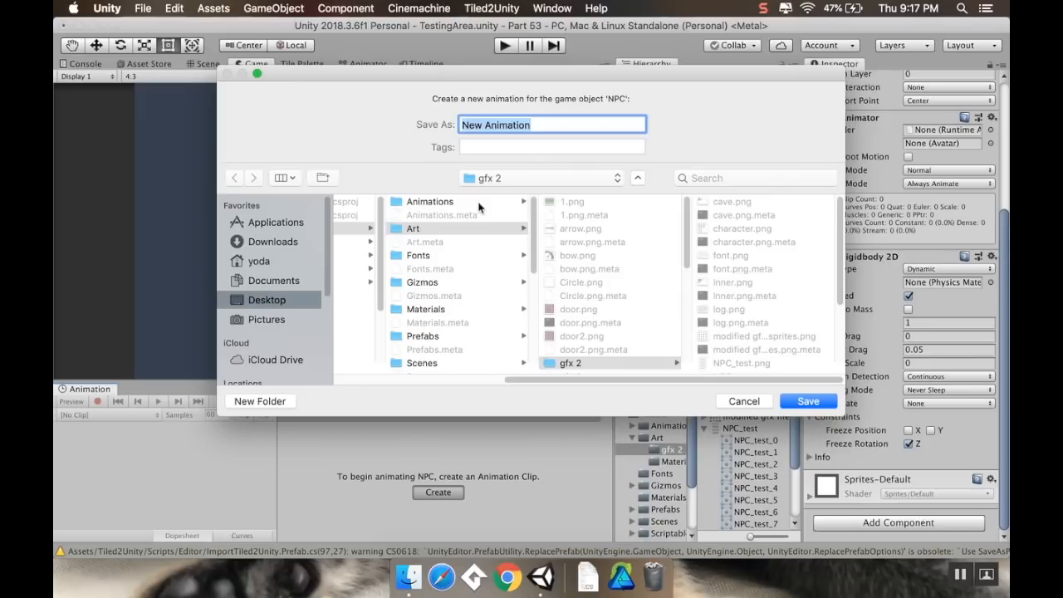
{"action": "left_click", "coordinate": [482, 204]}
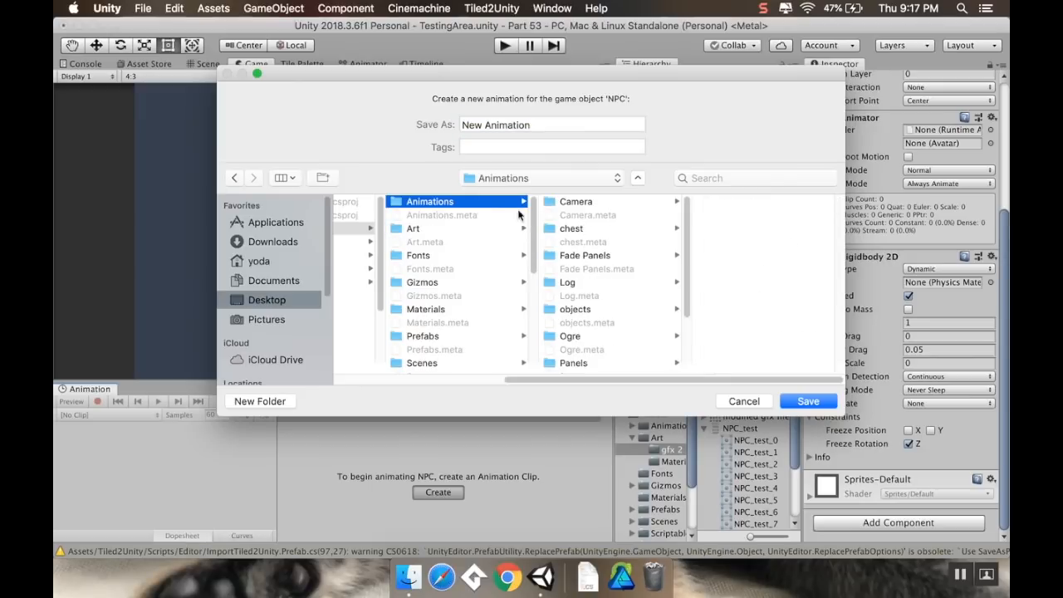
{"action": "left_click", "coordinate": [280, 404]}
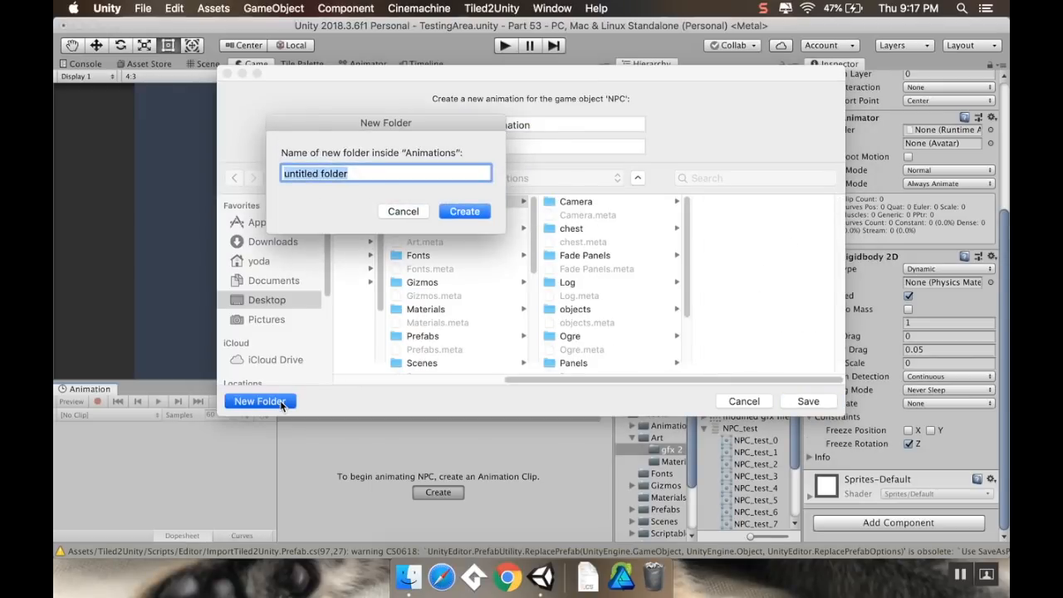
{"action": "type", "text": "NPC"}
{"action": "key", "text": "Return"}
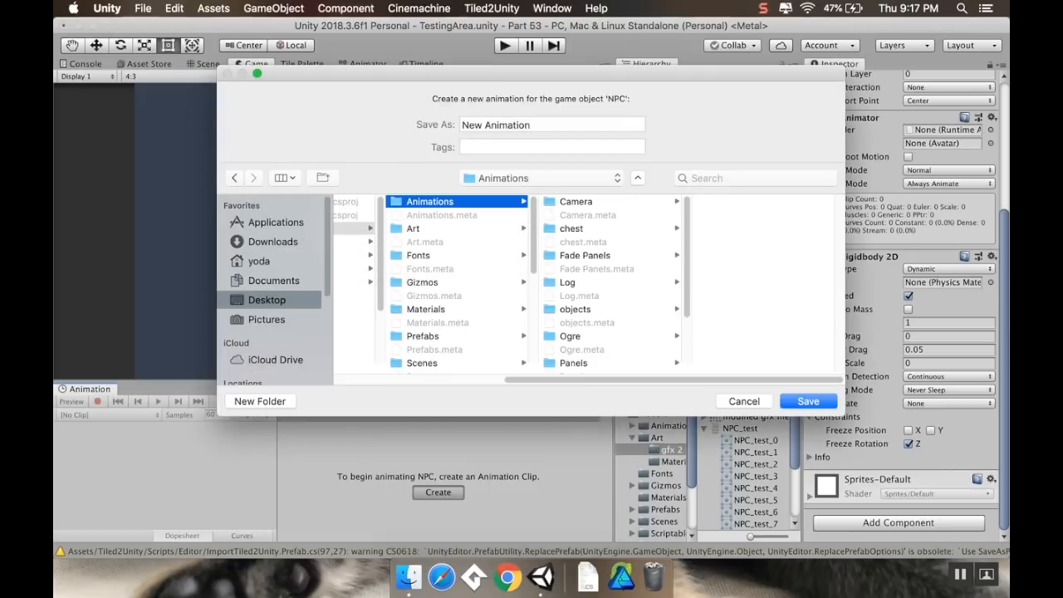
- Name the new clip WalkUp and save it in the NPC folder
{"action": "left_click", "coordinate": [557, 124]}
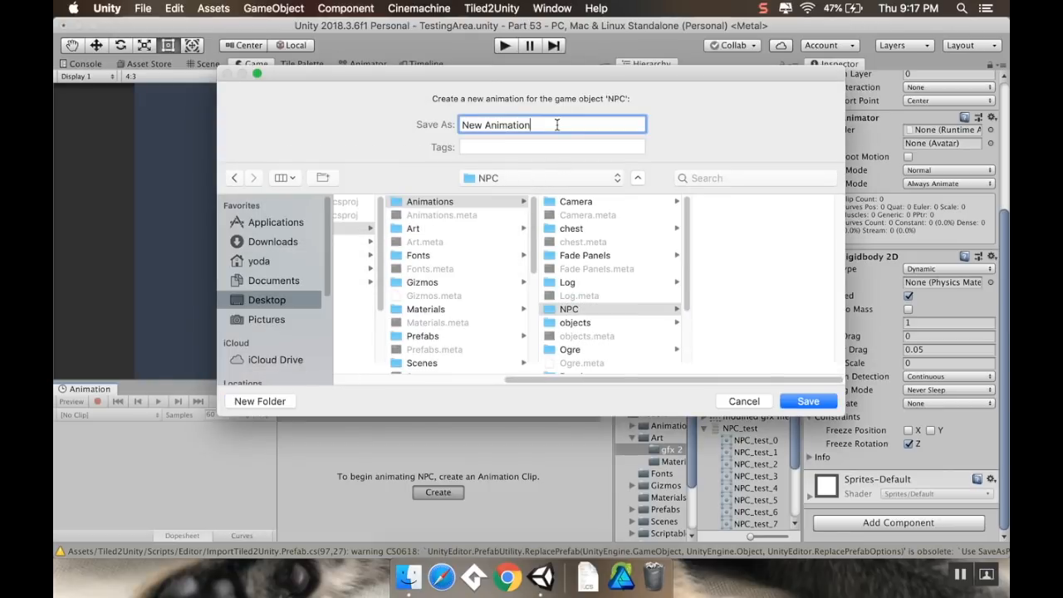
{"action": "key", "text": "BackSpace"}
{"action": "key", "text": "alt+shift+Left"}
{"action": "key", "text": "alt+shift+Left"}
{"action": "type", "text": "WalkUp"}
{"action": "key", "text": "Return"}
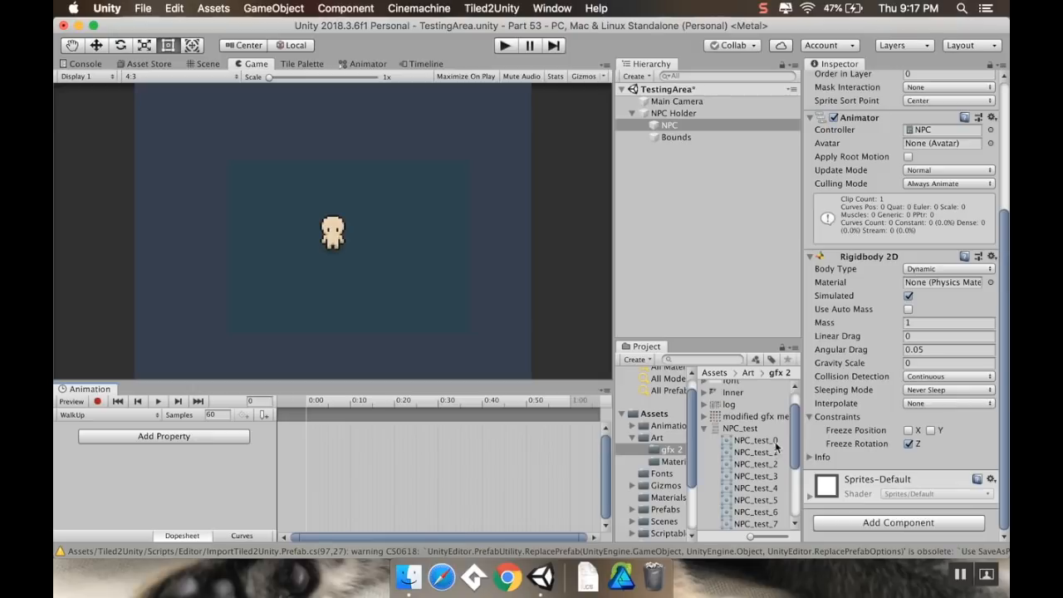
- Add the back-facing sprites NPC_test_8 to NPC_test_11 to the WalkUp clip as keyframes spaced 10 frames apart, from 0:00 to 0:30
{"action": "left_click", "coordinate": [764, 430]}
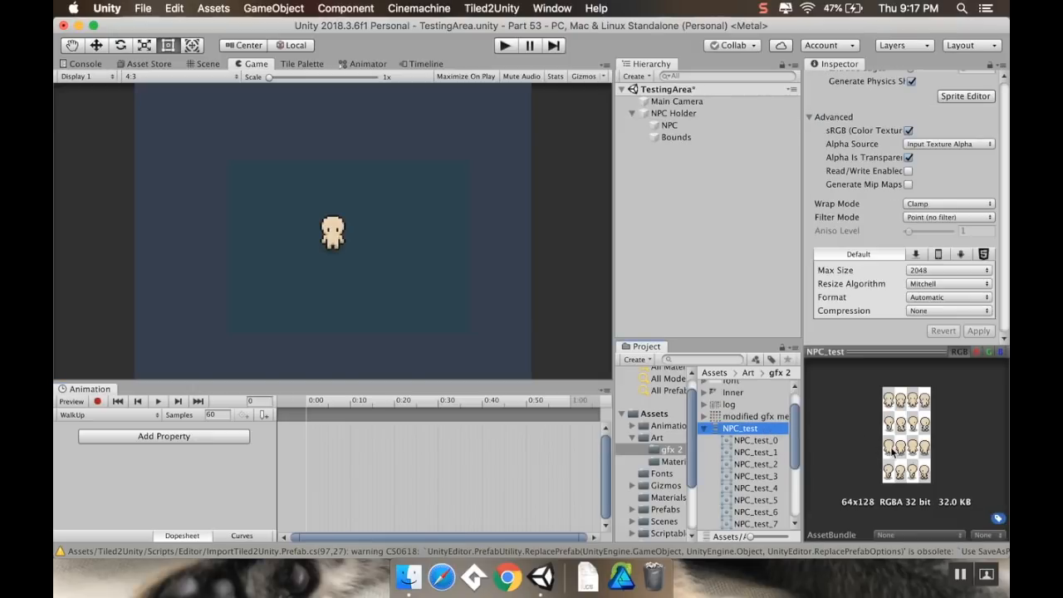
{"action": "scroll", "coordinate": [761, 434], "scroll_direction": "down", "scroll_amount": 5}
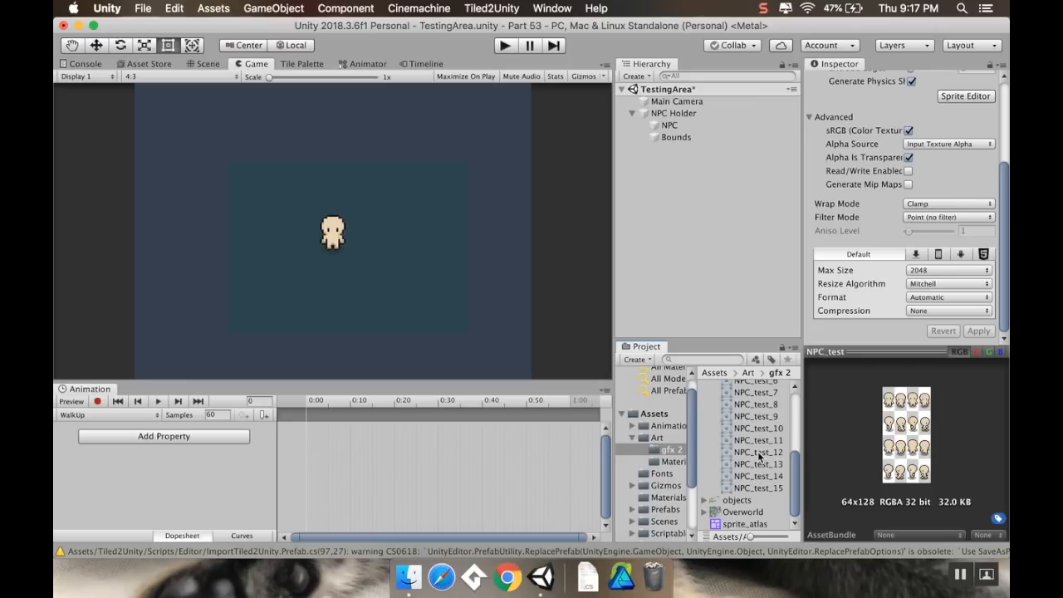
{"action": "left_click", "coordinate": [758, 445]}
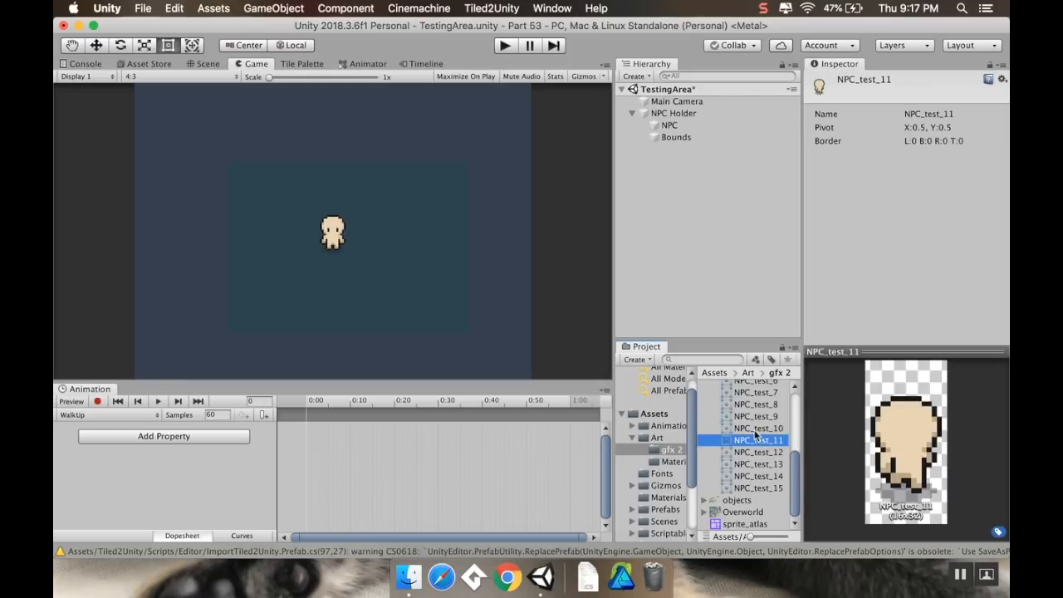
{"action": "left_click", "coordinate": [759, 405]}
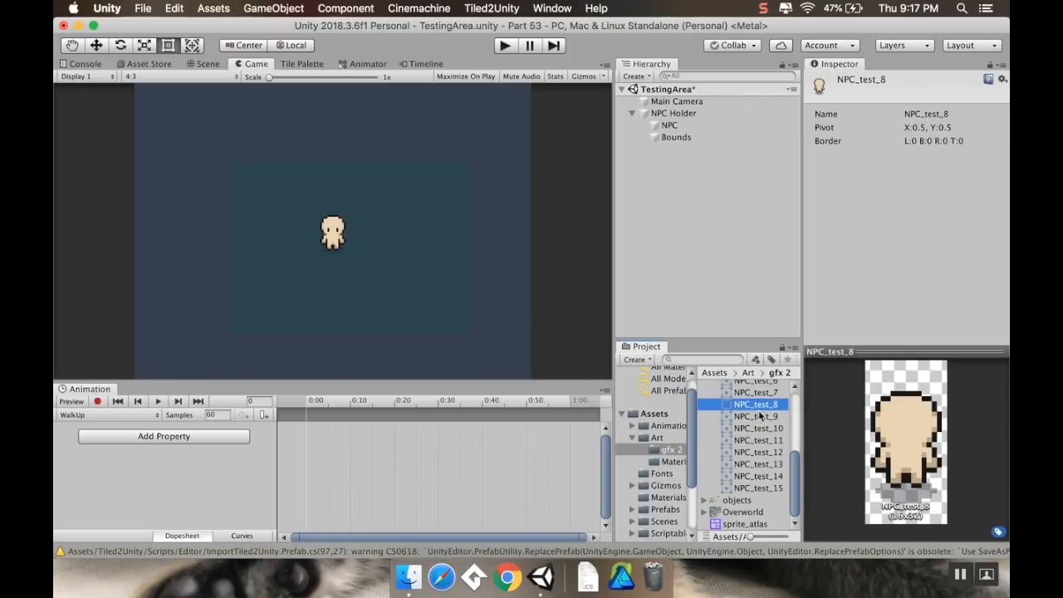
{"action": "left_click", "coordinate": [760, 416], "text": "shift"}
{"action": "left_click", "coordinate": [762, 428], "text": "shift"}
{"action": "left_click", "coordinate": [765, 440], "text": "shift"}
{"action": "left_click_drag", "start_coordinate": [765, 440], "coordinate": [440, 439]}
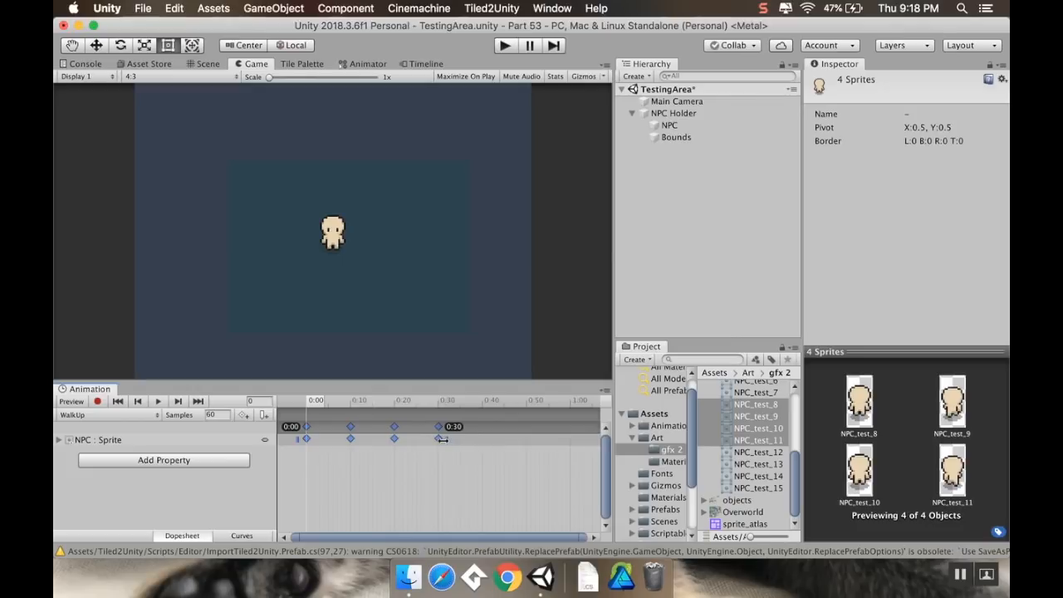
- Copy the first WalkUp keyframe to 0:40 and play the clip to check the loop
{"action": "left_click", "coordinate": [448, 465]}
{"action": "left_click_drag", "start_coordinate": [315, 450], "coordinate": [295, 421]}
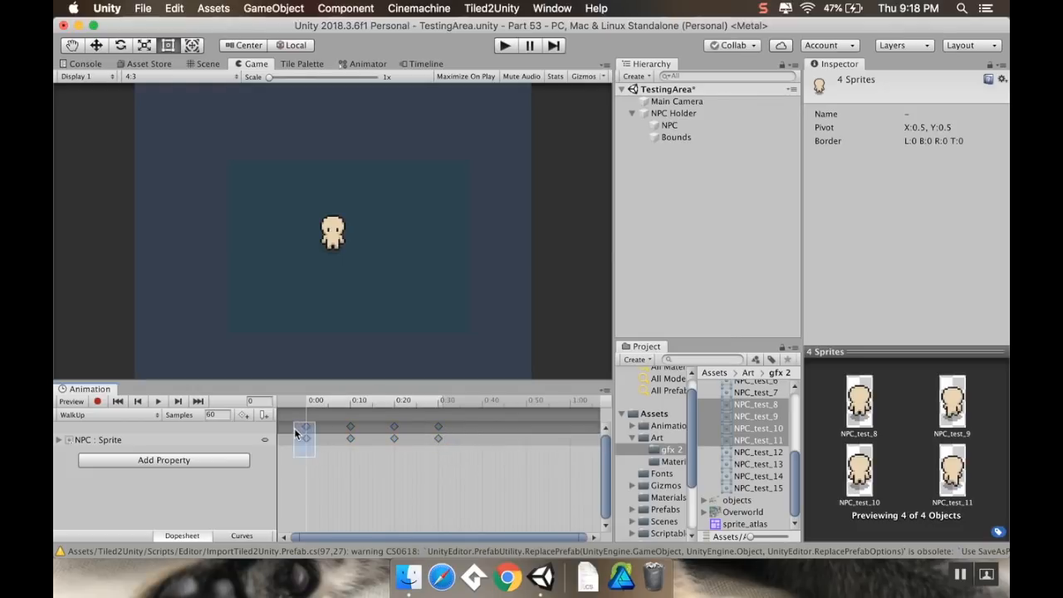
{"action": "left_click_drag", "start_coordinate": [425, 404], "coordinate": [483, 404]}
{"action": "key", "text": "super+v"}
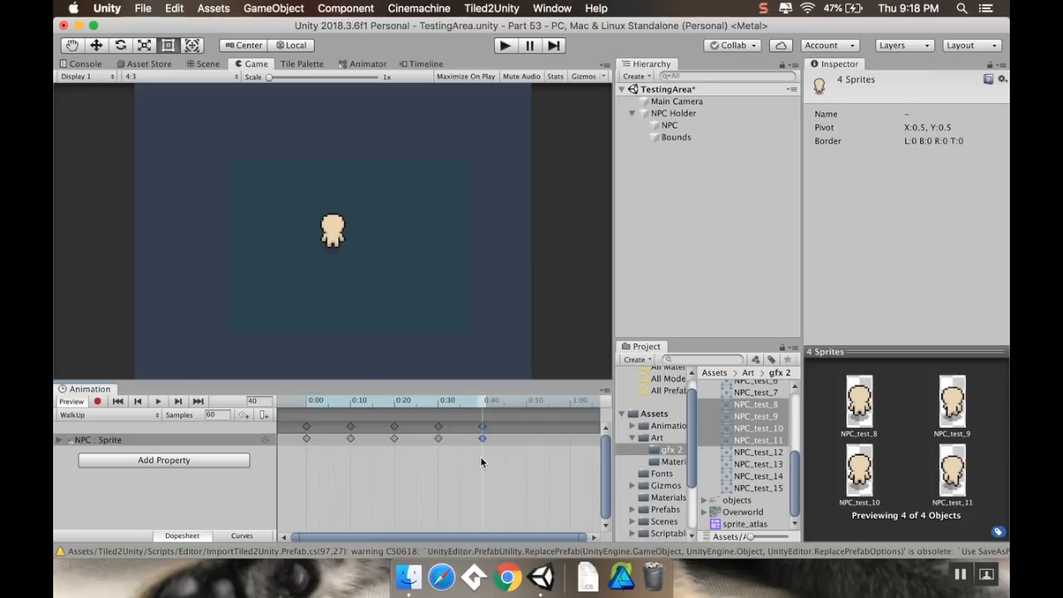
{"action": "left_click", "coordinate": [156, 402]}
{"action": "left_click", "coordinate": [154, 404]}
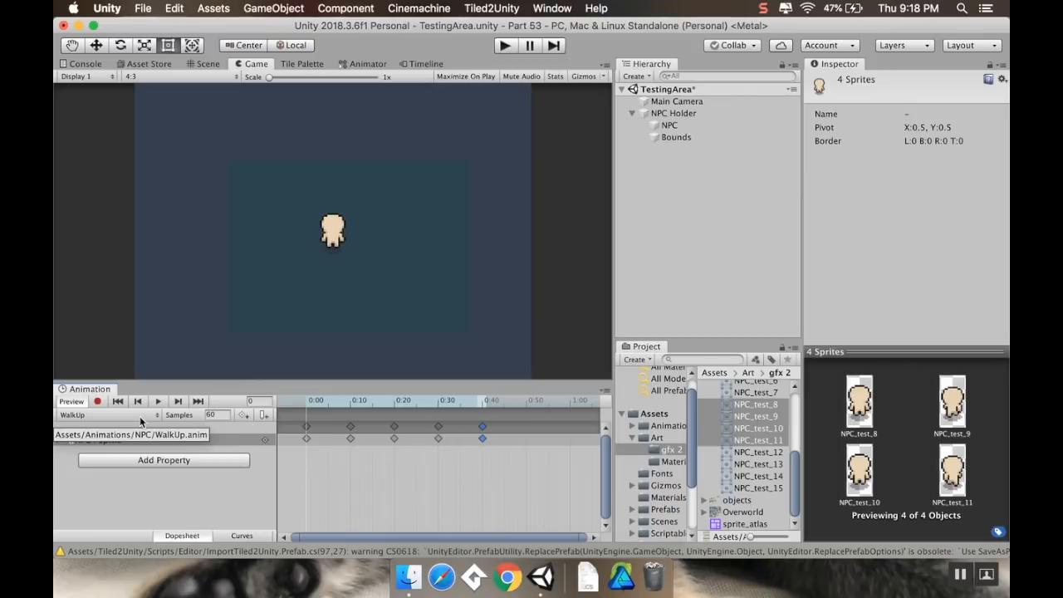
- Create WalkDown, WalkLeft and WalkRight clips the same way, using NPC_test_12 to 15 for left and NPC_test_4 to 7 for right
{"action": "left_click", "coordinate": [141, 417]}
{"action": "left_click", "coordinate": [107, 434]}
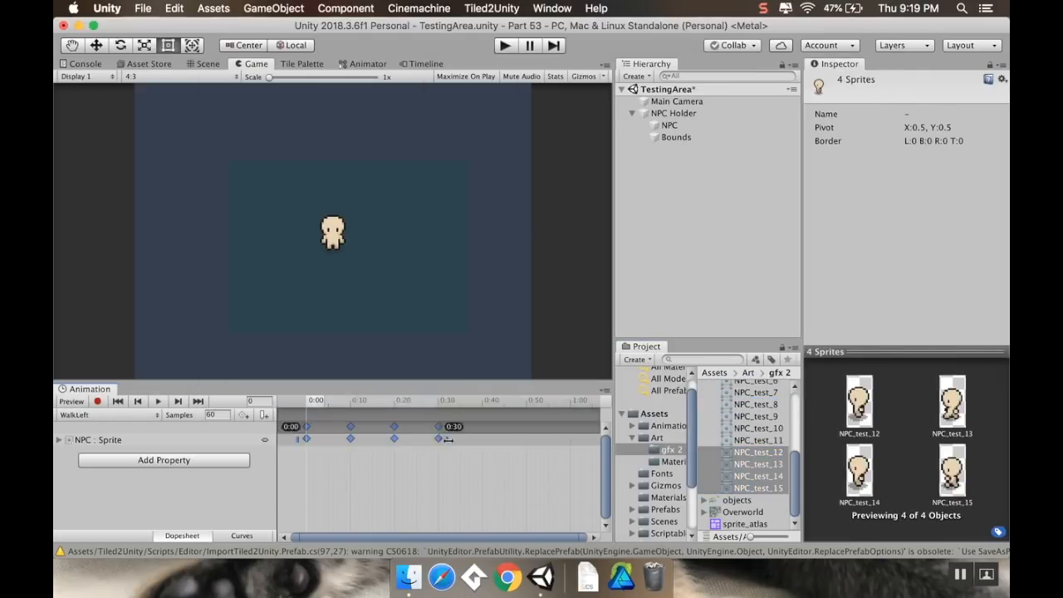
{"action": "left_click", "coordinate": [108, 414]}
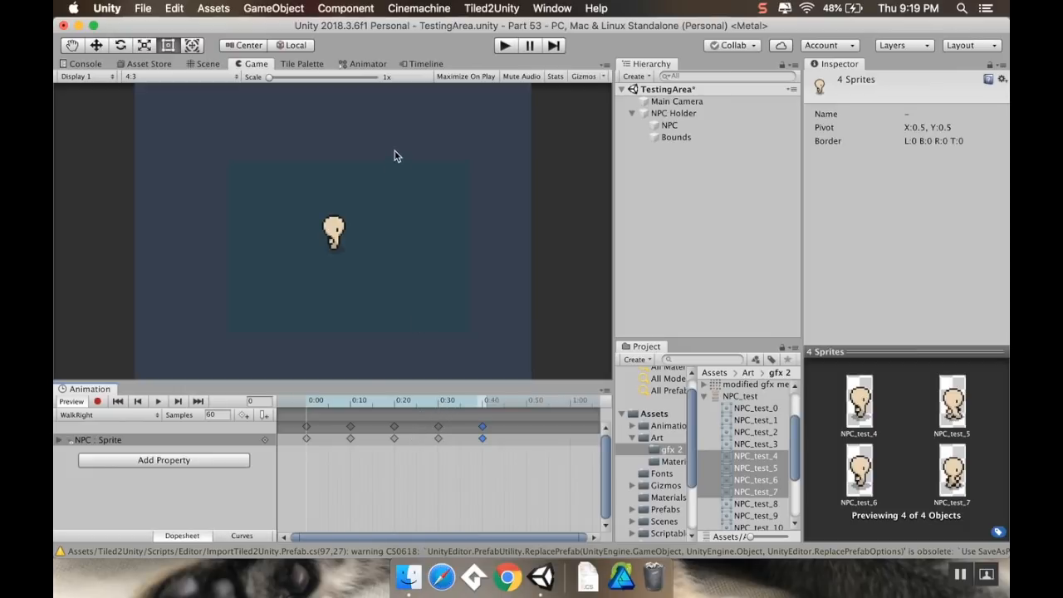
- Delete the WalkUp, WalkDown, WalkLeft and WalkRight states from the NPC's Animator controller
{"action": "left_click", "coordinate": [684, 127]}
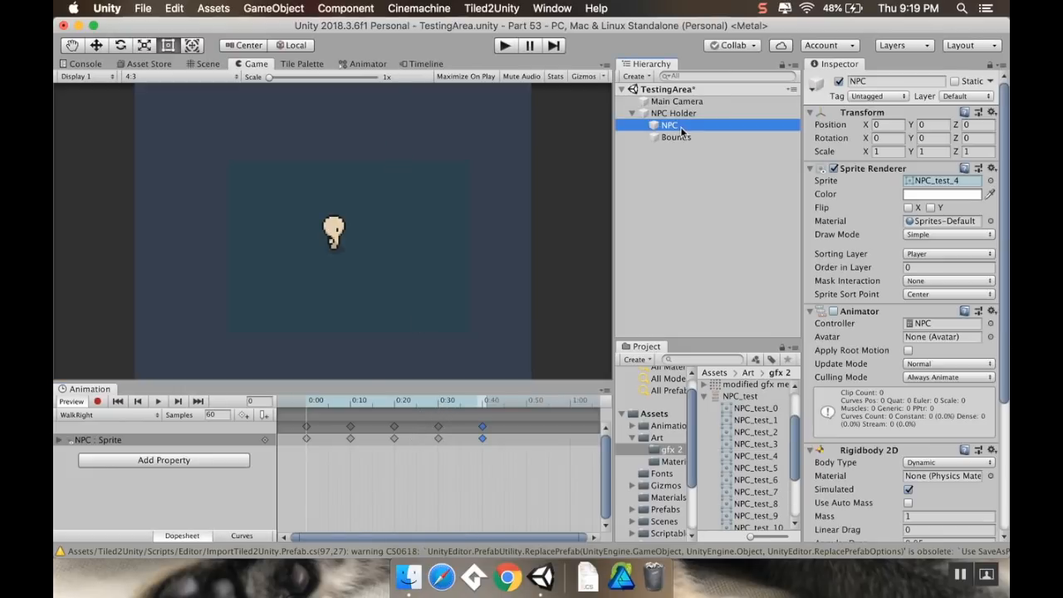
{"action": "left_click", "coordinate": [362, 64]}
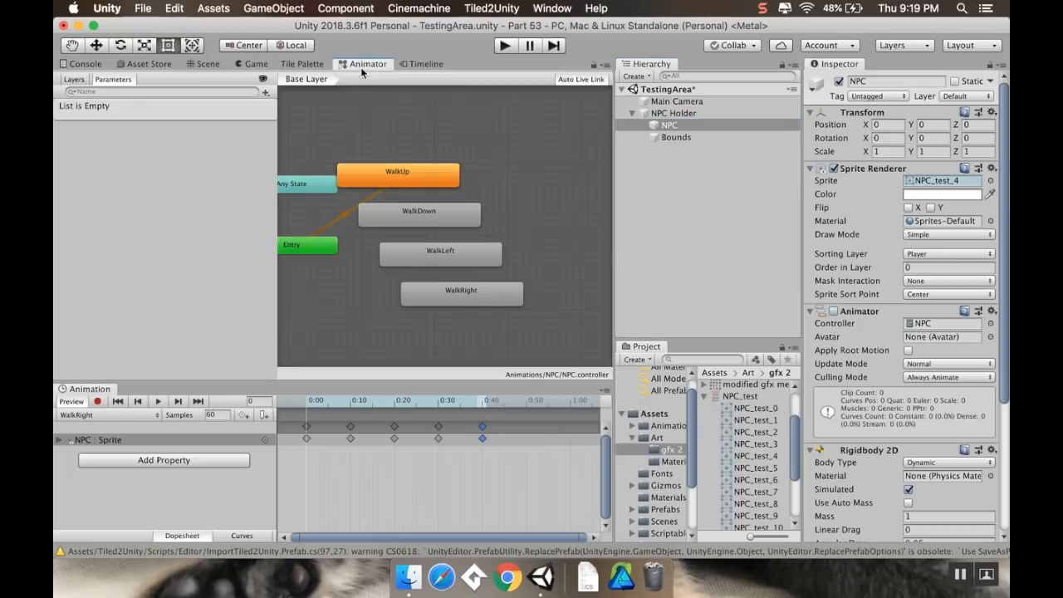
{"action": "left_click_drag", "start_coordinate": [550, 159], "coordinate": [385, 331]}
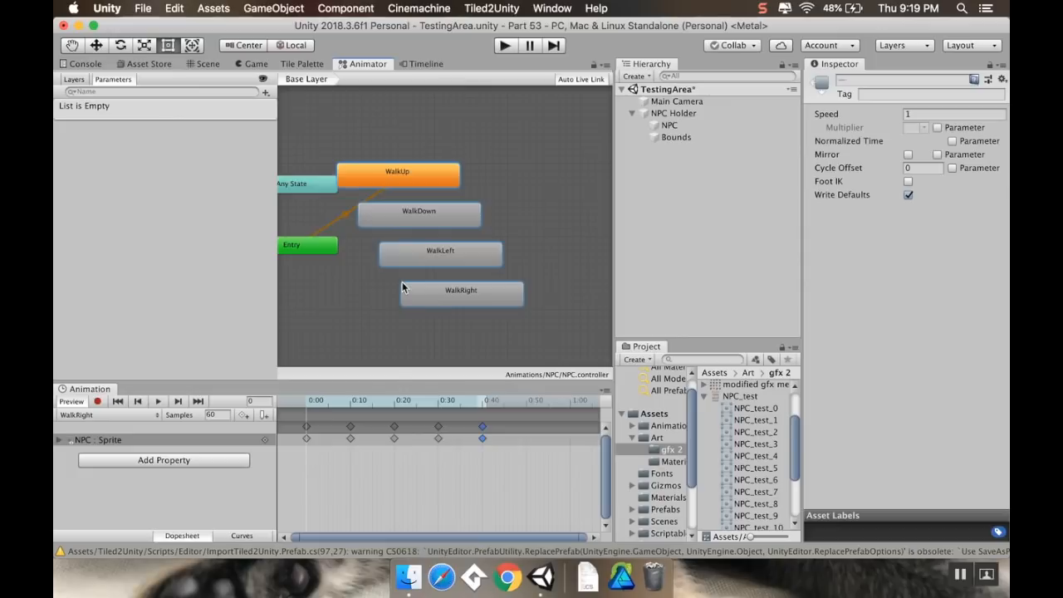
{"action": "right_click", "coordinate": [414, 209]}
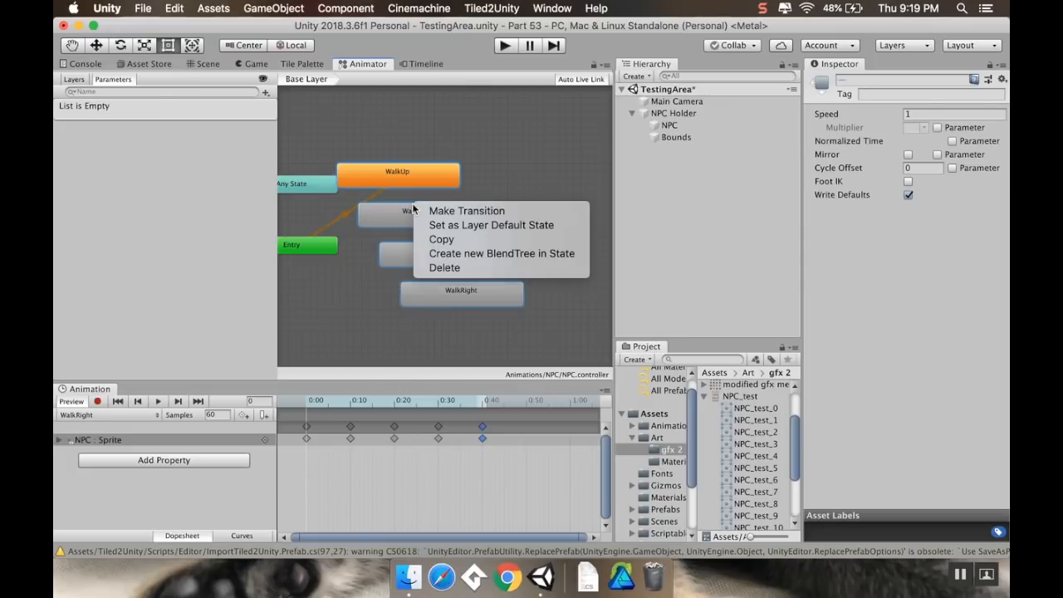
{"action": "left_click", "coordinate": [467, 267]}
- Create a state from a new blend tree in the NPC controller and place it just below Entry
{"action": "middle_click_drag", "start_coordinate": [360, 315], "coordinate": [464, 262]}
{"action": "right_click", "coordinate": [379, 269]}
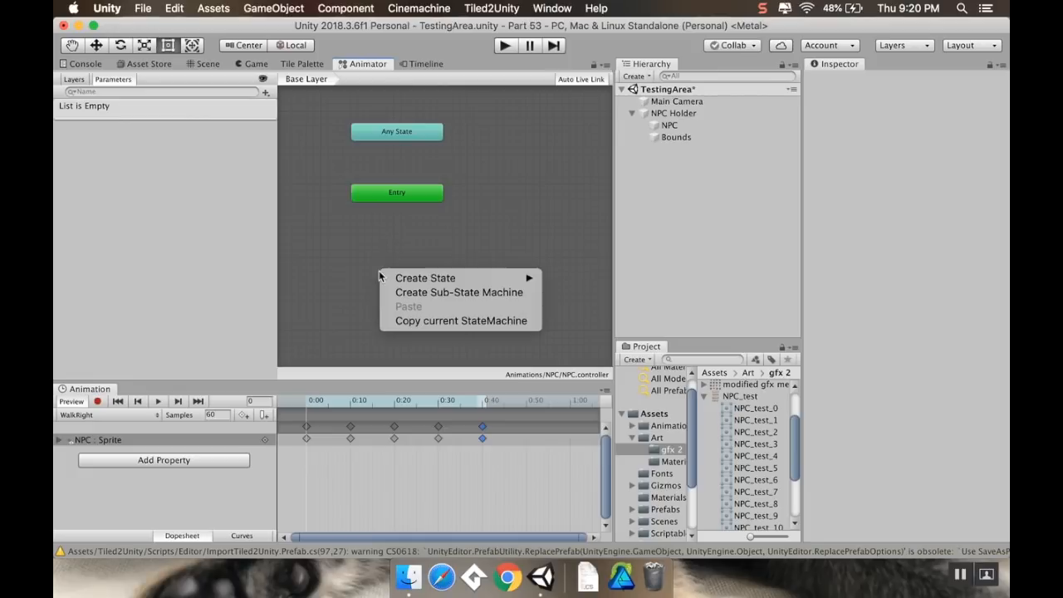
{"action": "mouse_move", "coordinate": [433, 280]}
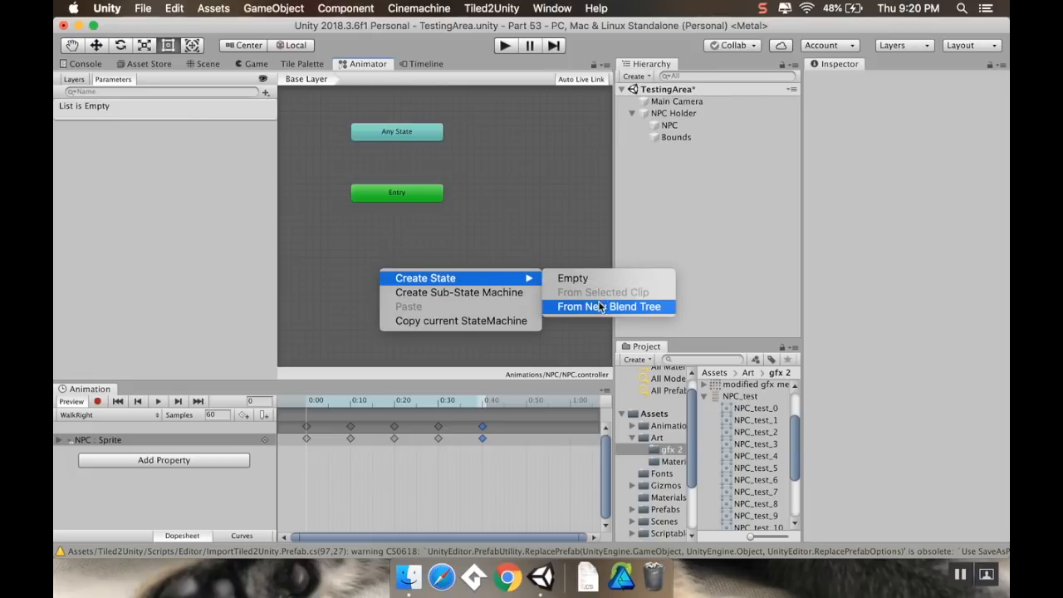
{"action": "left_click", "coordinate": [607, 306]}
{"action": "left_click", "coordinate": [414, 274]}
{"action": "left_click_drag", "start_coordinate": [412, 274], "coordinate": [407, 247]}
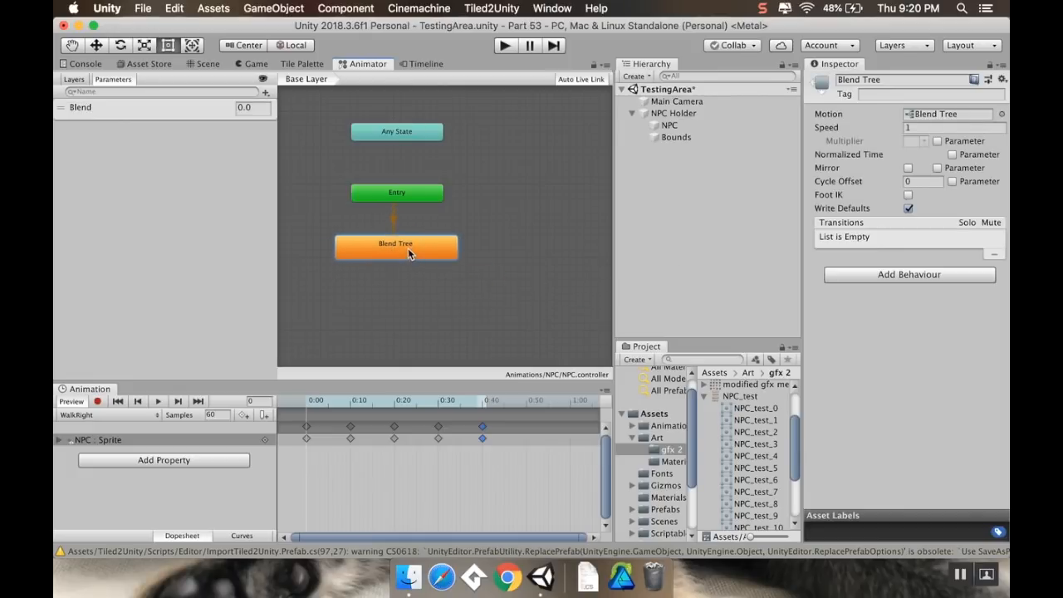
- Rename the blend tree state in the NPC controller to Walking
{"action": "left_click", "coordinate": [935, 79]}
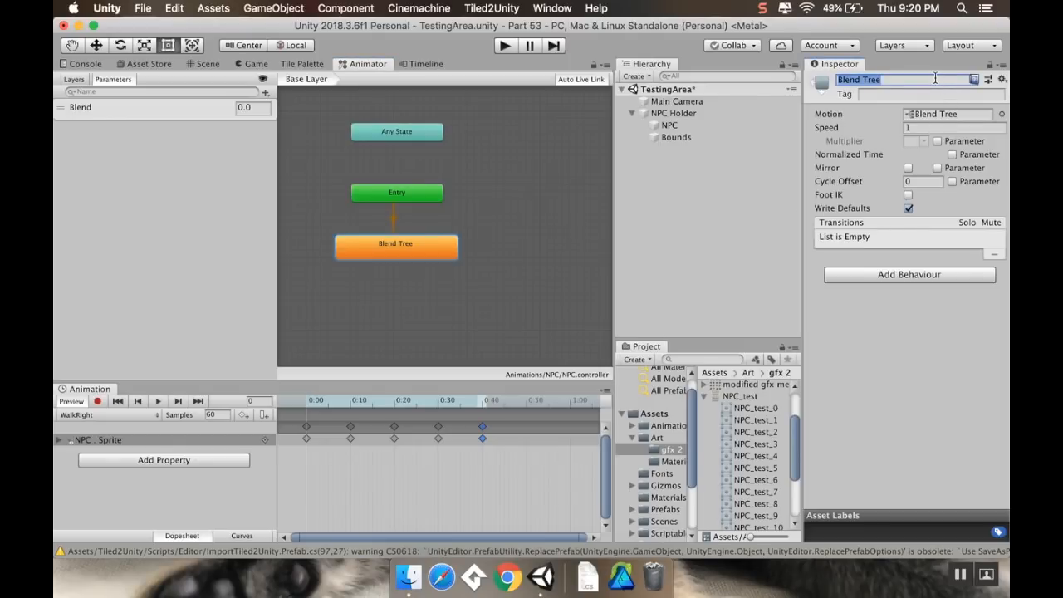
{"action": "type", "text": "Walking"}
{"action": "key", "text": "Return"}
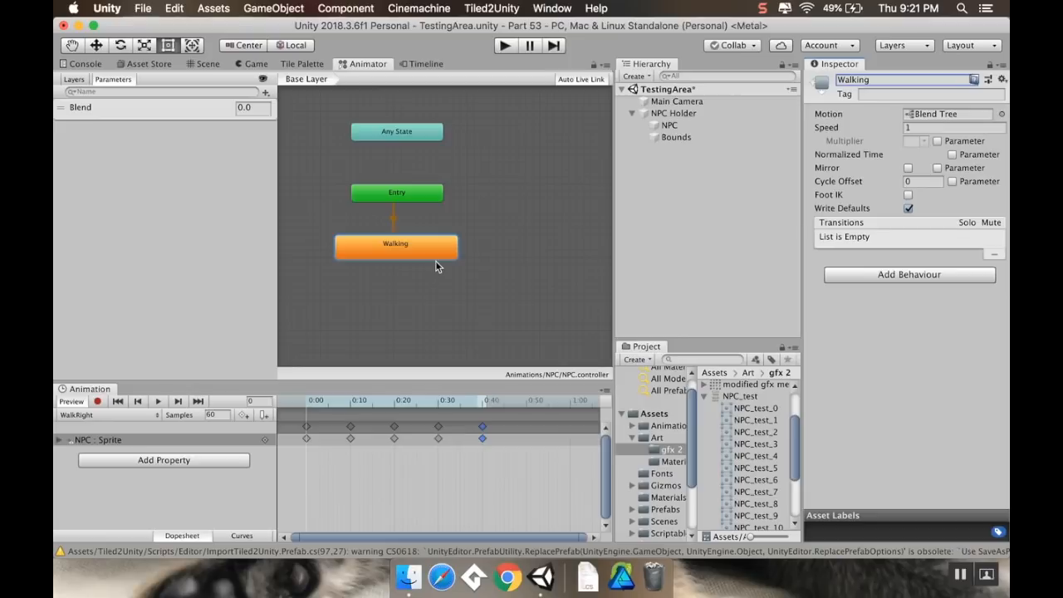
- Open the Walking blend tree and add two float parameters named MoveX and MoveY
{"action": "double_click", "coordinate": [393, 249]}
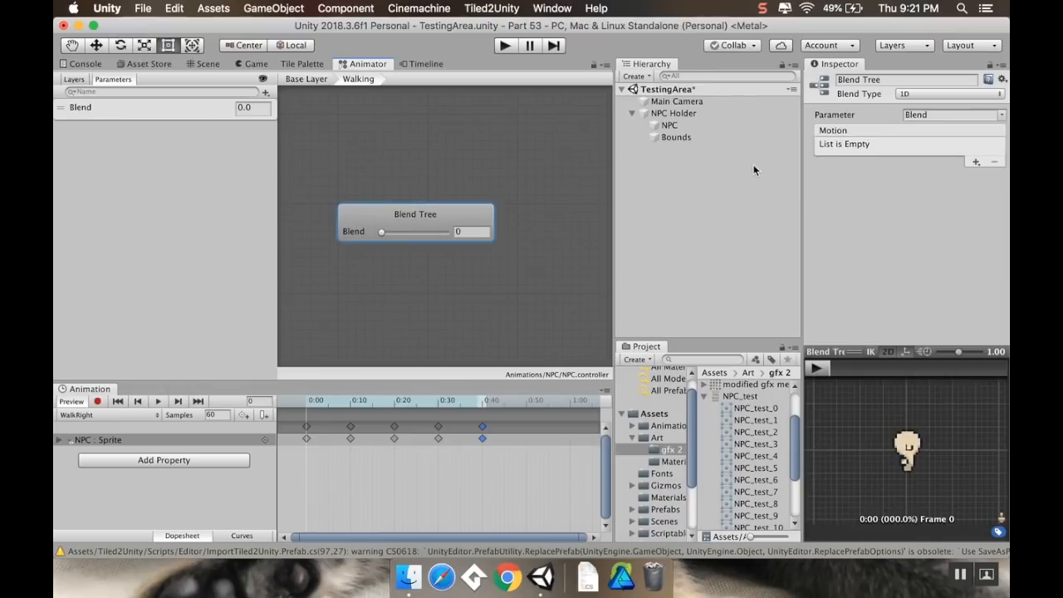
{"action": "left_click", "coordinate": [265, 93]}
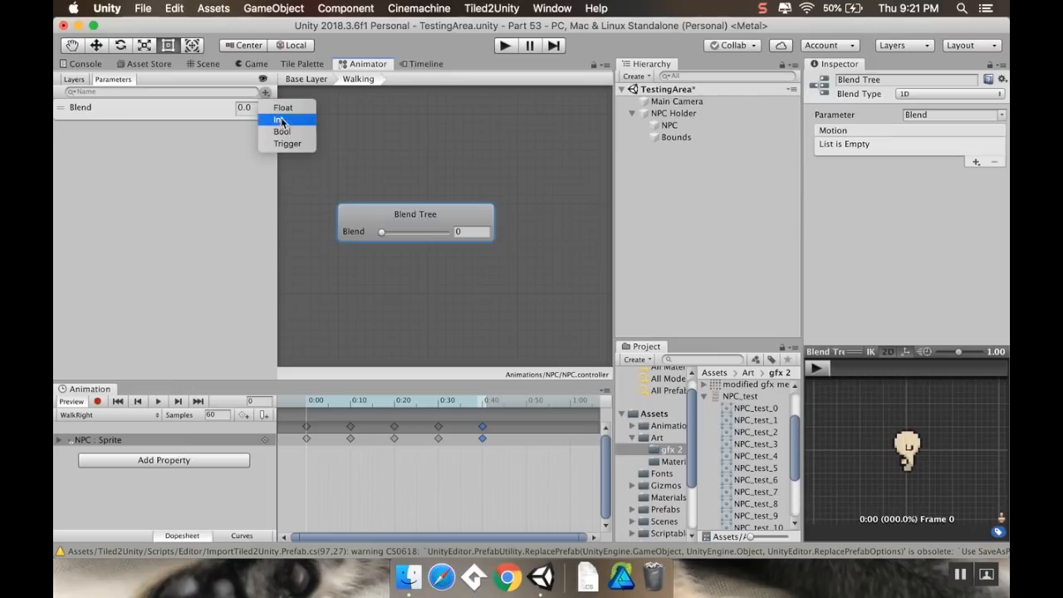
{"action": "left_click", "coordinate": [282, 109]}
{"action": "type", "text": "MoveX"}
{"action": "key", "text": "Return"}
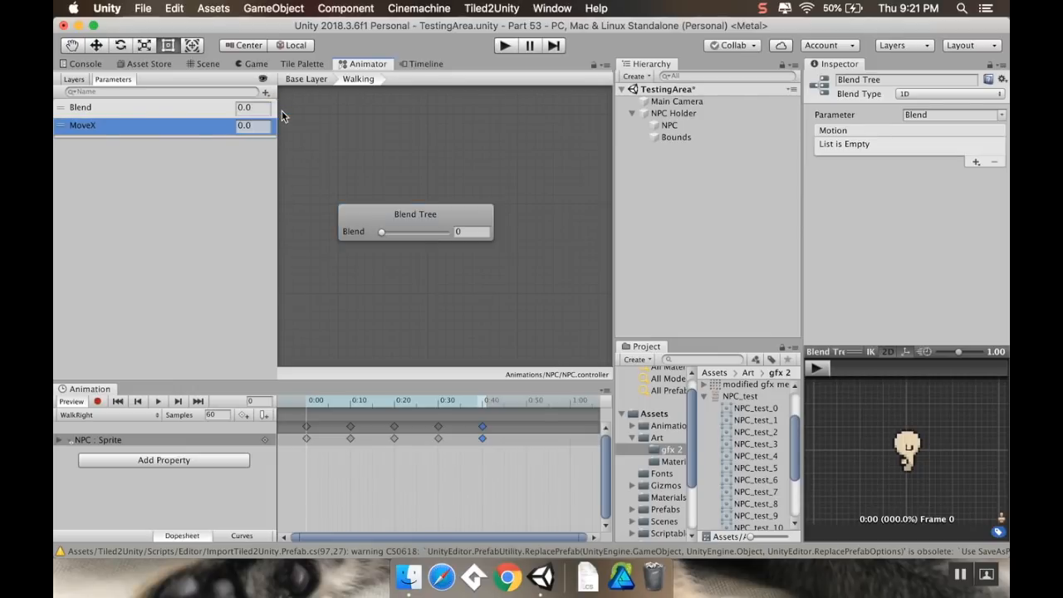
{"action": "left_click", "coordinate": [266, 92]}
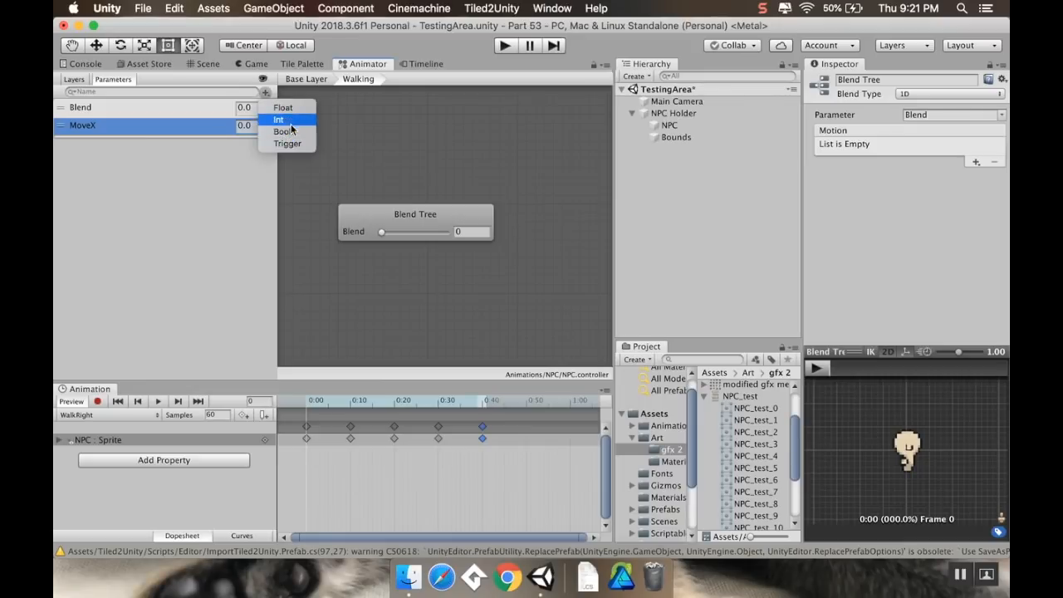
{"action": "left_click", "coordinate": [285, 109]}
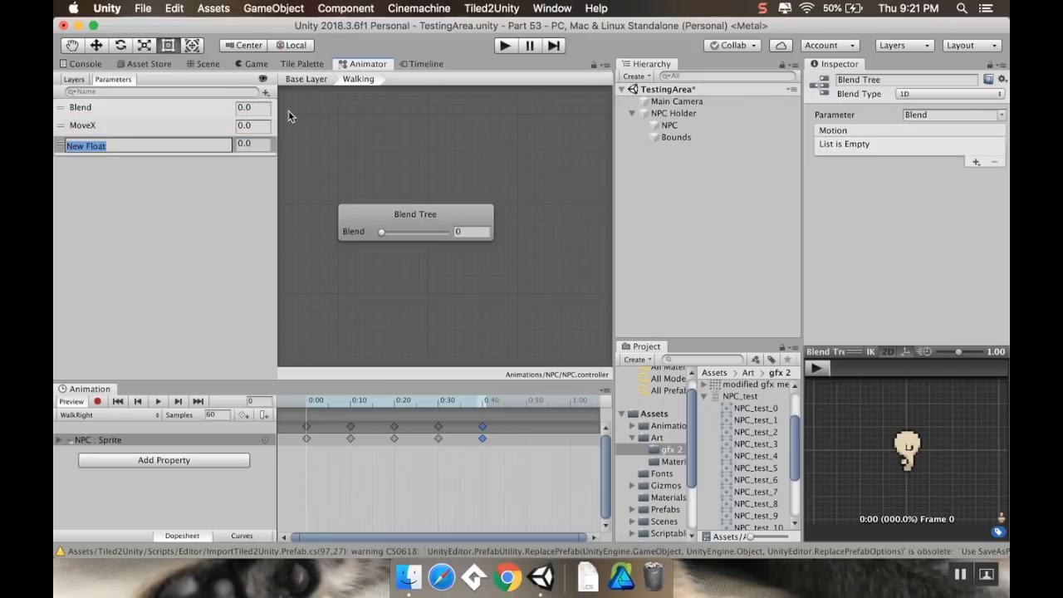
{"action": "type", "text": "MoveY"}
{"action": "key", "text": "Return"}
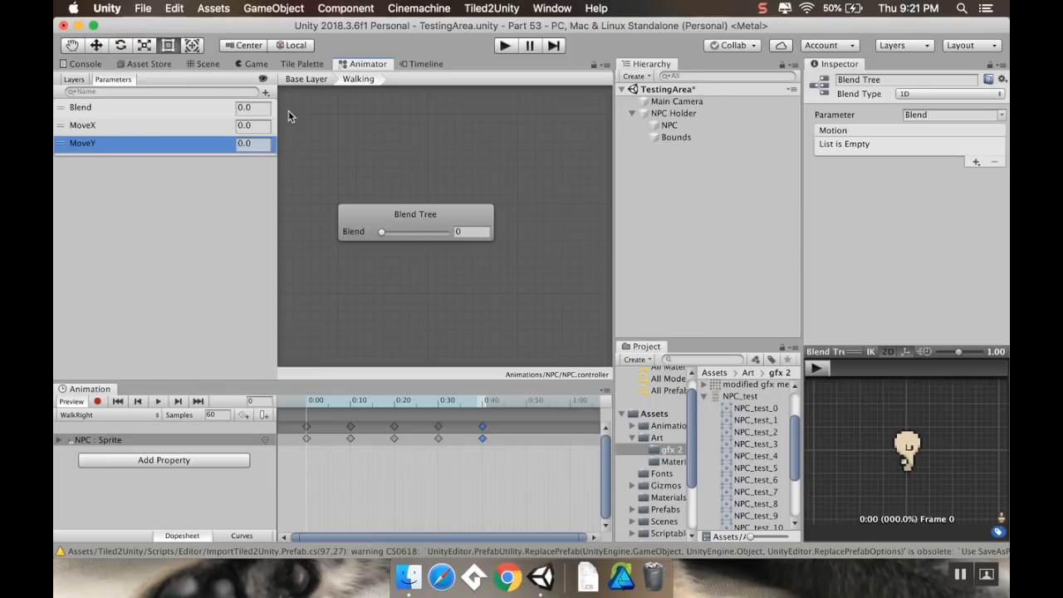
- Make the blend tree 2D Simple Directional with MoveX and MoveY as its parameters, and add one empty motion field
{"action": "left_click", "coordinate": [995, 96]}
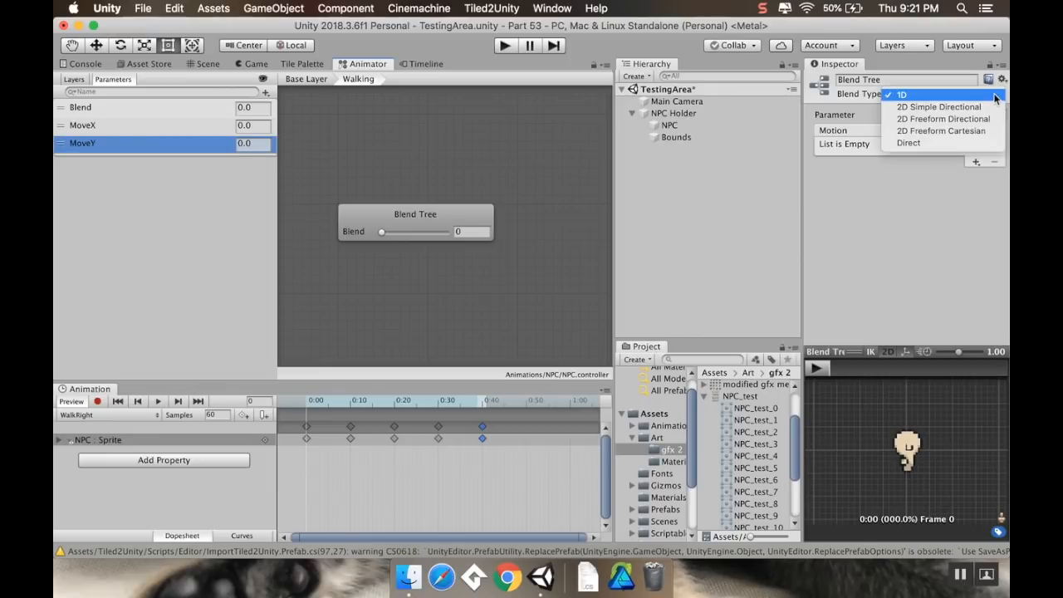
{"action": "left_click", "coordinate": [938, 107]}
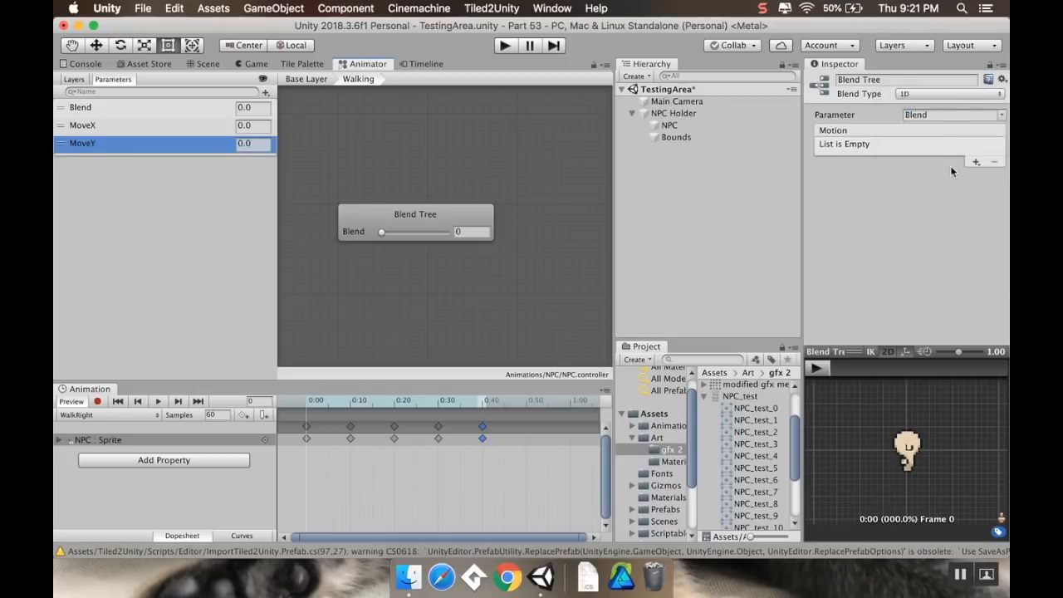
{"action": "left_click", "coordinate": [975, 161]}
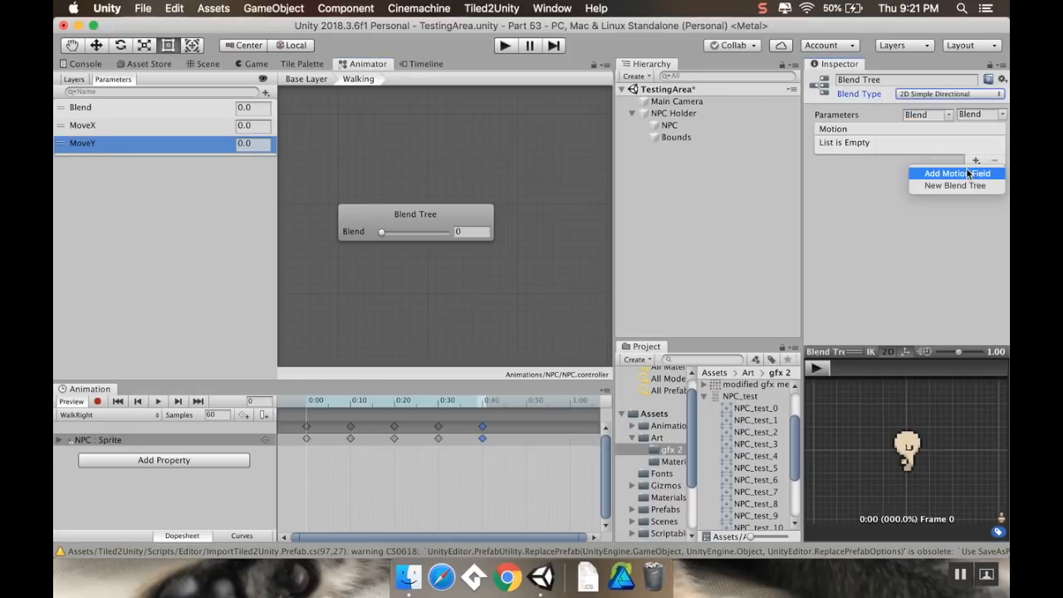
{"action": "left_click", "coordinate": [959, 171]}
{"action": "left_click", "coordinate": [949, 116]}
{"action": "left_click", "coordinate": [972, 140]}
{"action": "left_click", "coordinate": [980, 113]}
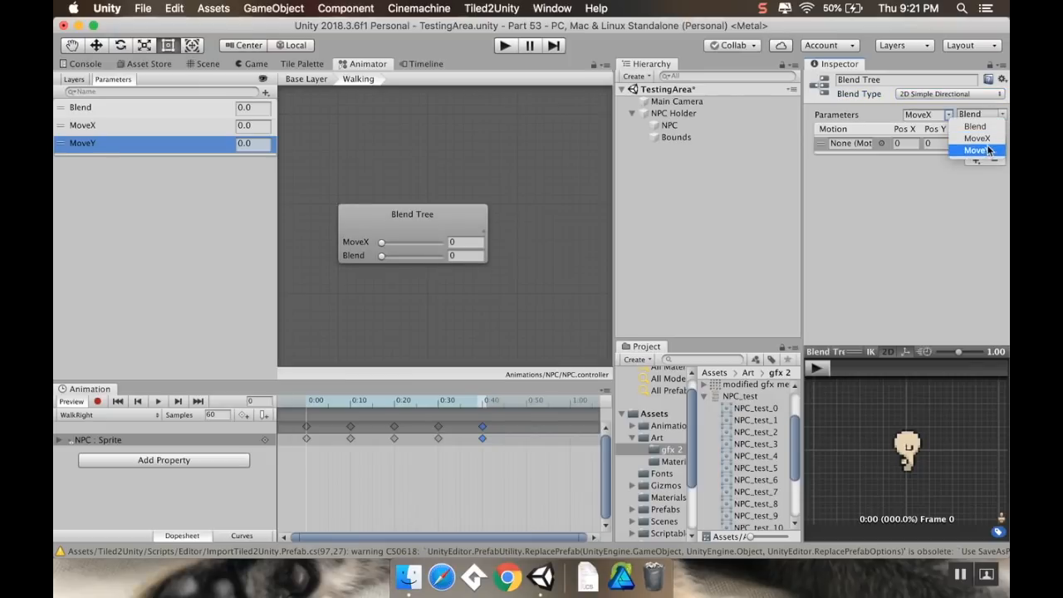
{"action": "left_click", "coordinate": [977, 151]}
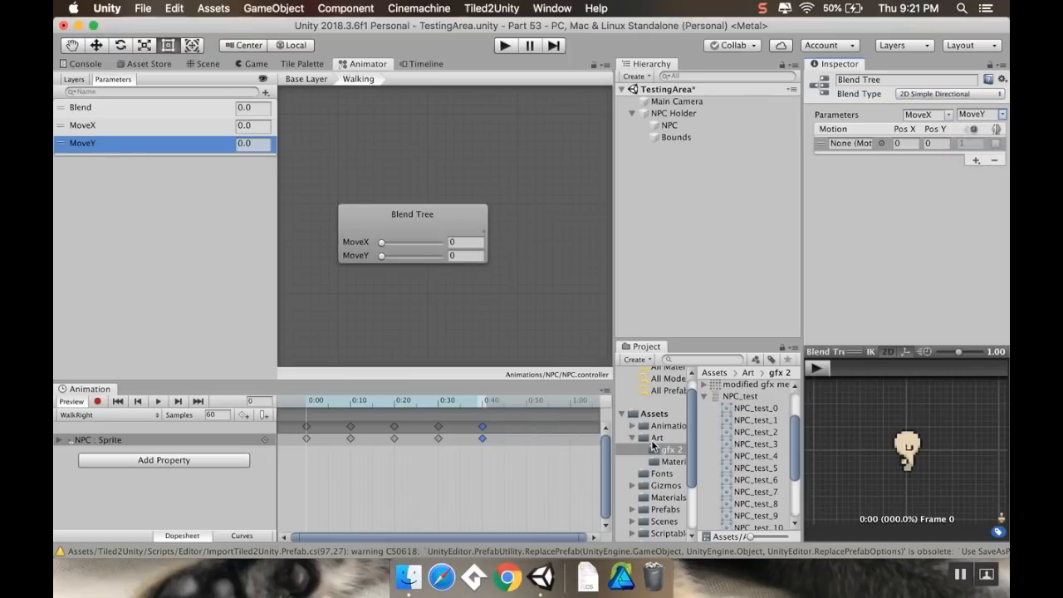
- Assign WalkDown from the NPC animations folder to the first motion and WalkLeft to an added second motion field
{"action": "left_click", "coordinate": [632, 426]}
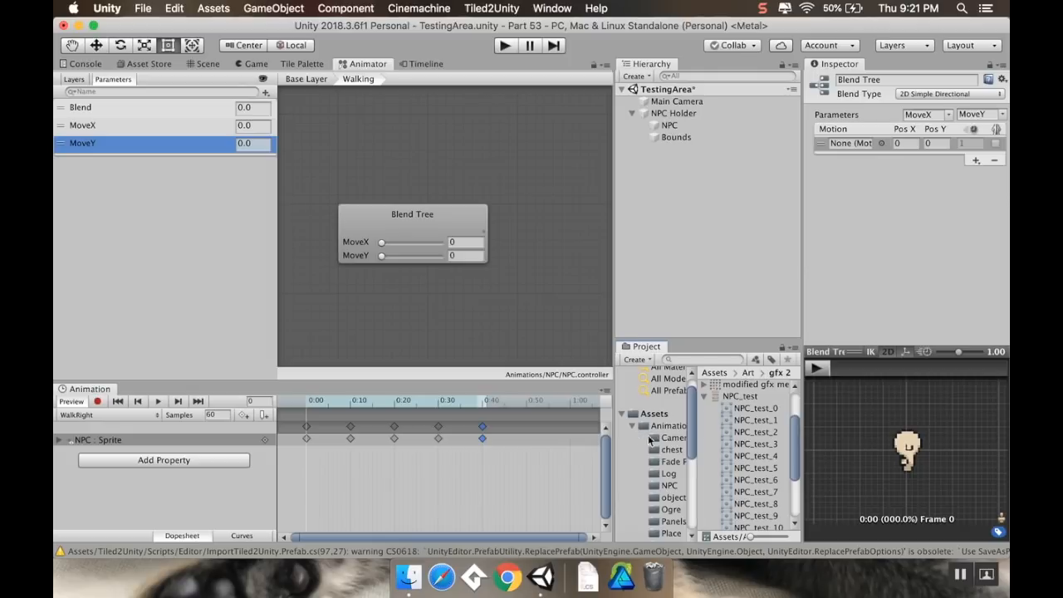
{"action": "left_click", "coordinate": [669, 485]}
{"action": "left_click_drag", "start_coordinate": [756, 392], "coordinate": [850, 147]}
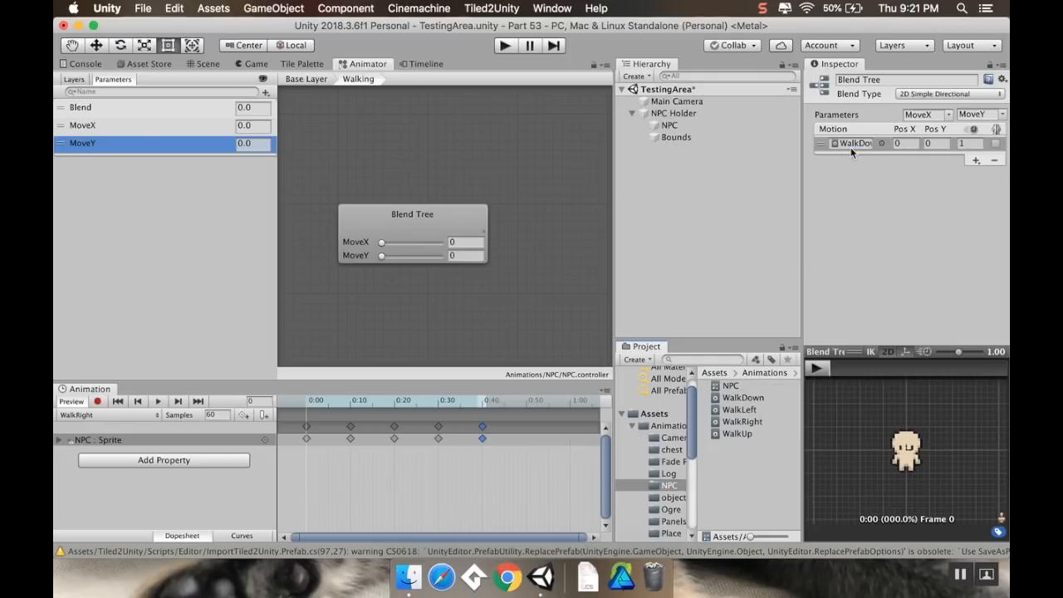
{"action": "left_click", "coordinate": [977, 160]}
{"action": "left_click", "coordinate": [957, 173]}
{"action": "scroll", "coordinate": [835, 276], "scroll_direction": "down", "scroll_amount": 3}
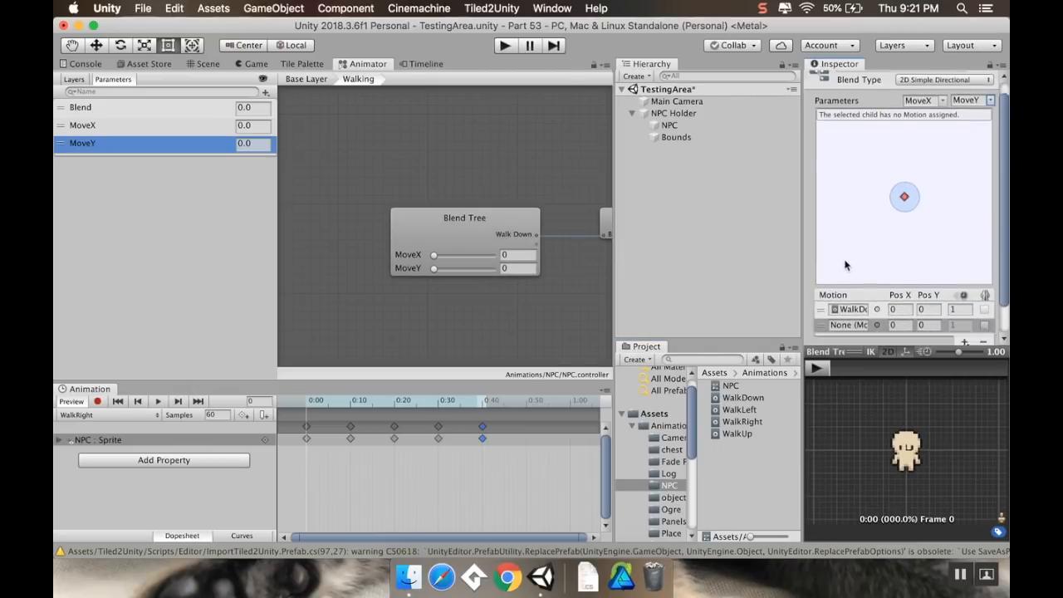
{"action": "left_click_drag", "start_coordinate": [739, 409], "coordinate": [851, 291]}
- Add two more motion fields to the blend tree and assign the WalkRight and WalkUp clips to them
{"action": "left_click", "coordinate": [966, 308]}
{"action": "left_click", "coordinate": [966, 322]}
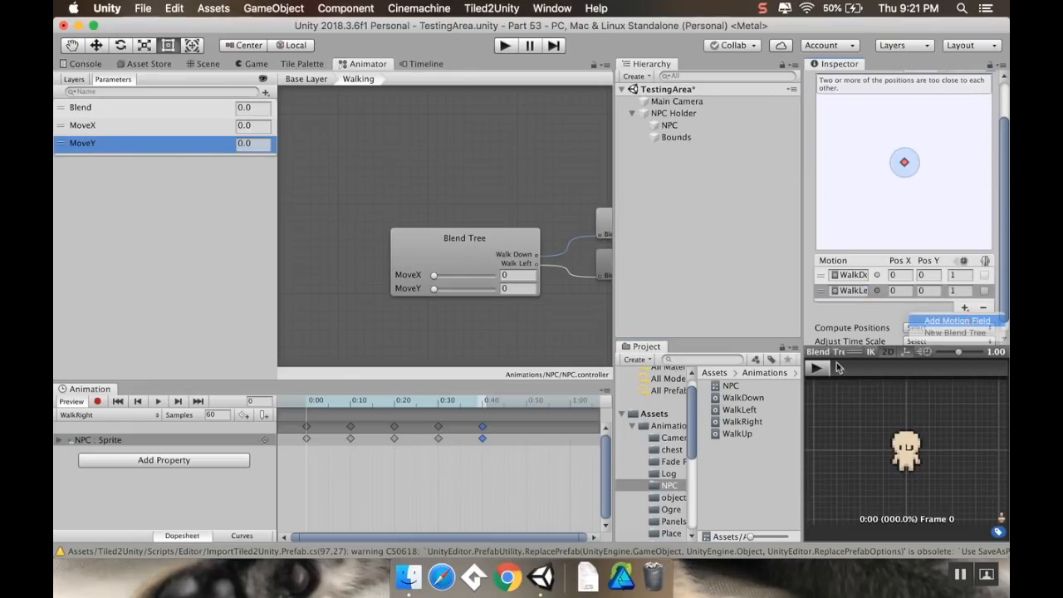
{"action": "left_click_drag", "start_coordinate": [748, 420], "coordinate": [839, 299]}
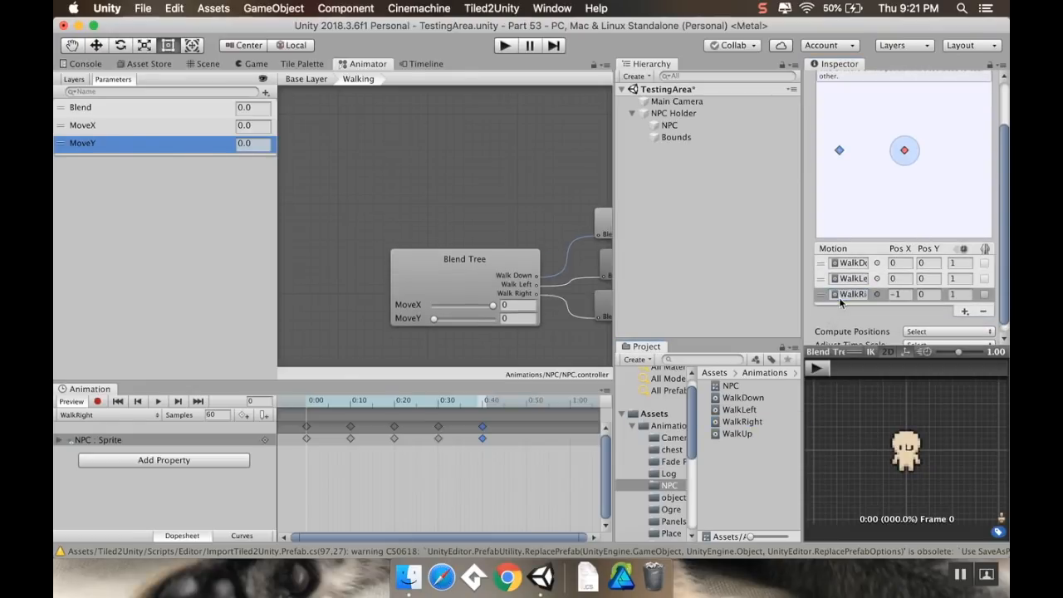
{"action": "left_click", "coordinate": [963, 310]}
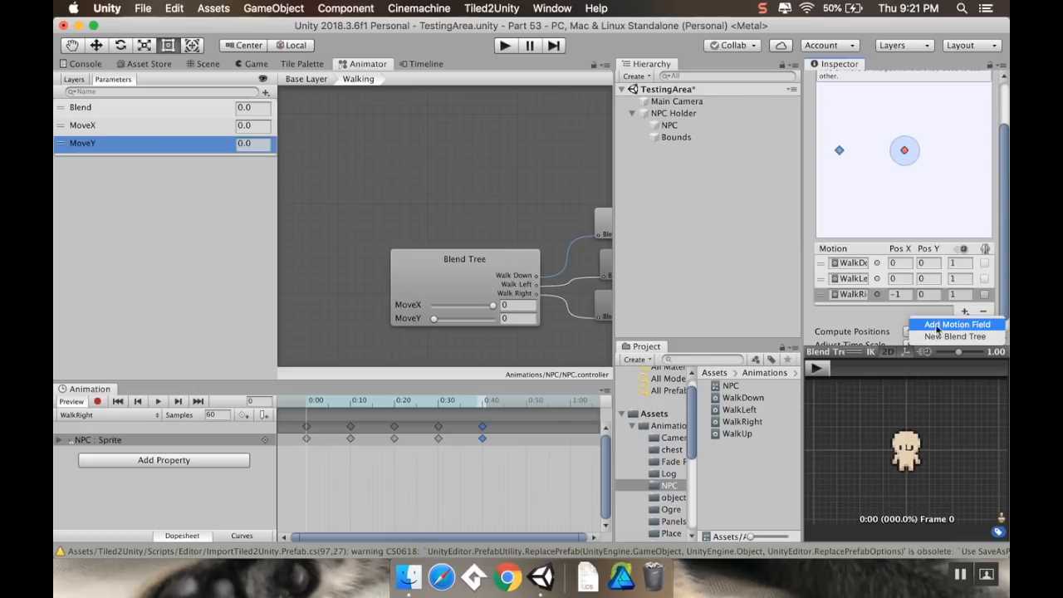
{"action": "left_click", "coordinate": [963, 323]}
{"action": "left_click_drag", "start_coordinate": [736, 433], "coordinate": [841, 311]}
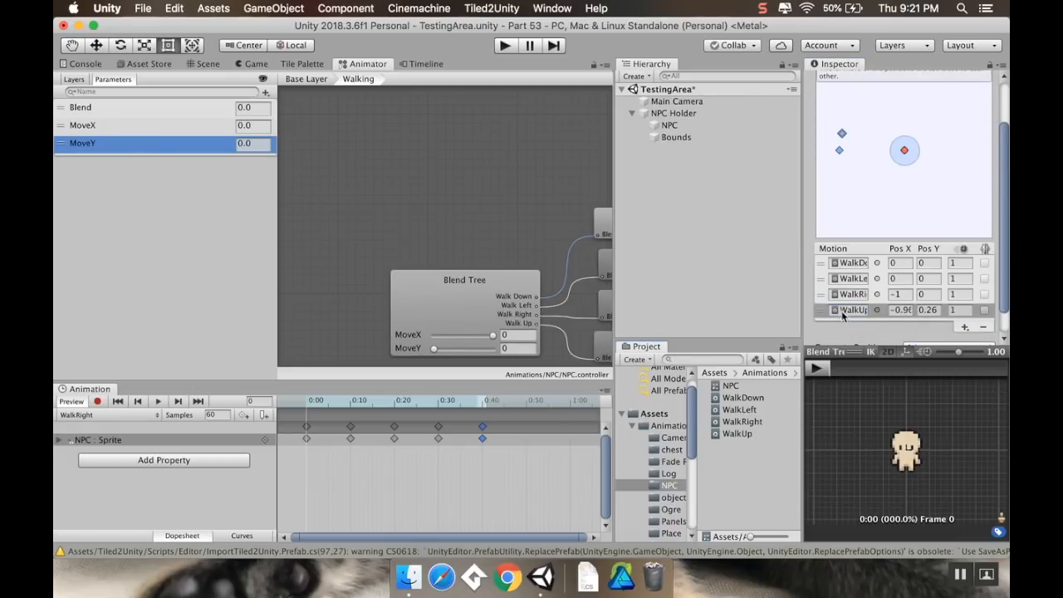
- Position the WalkDown motion at X 0, Y -1 and the WalkLeft motion at X -1, Y 0
{"action": "scroll", "coordinate": [904, 150], "scroll_direction": "up", "scroll_amount": 3}
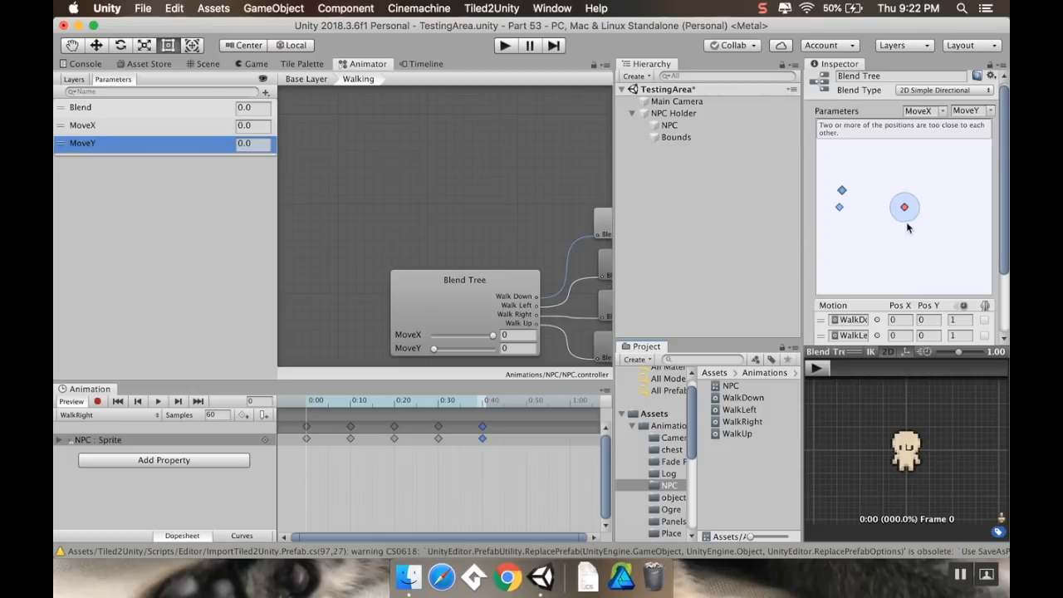
{"action": "scroll", "coordinate": [908, 228], "scroll_direction": "down", "scroll_amount": 5}
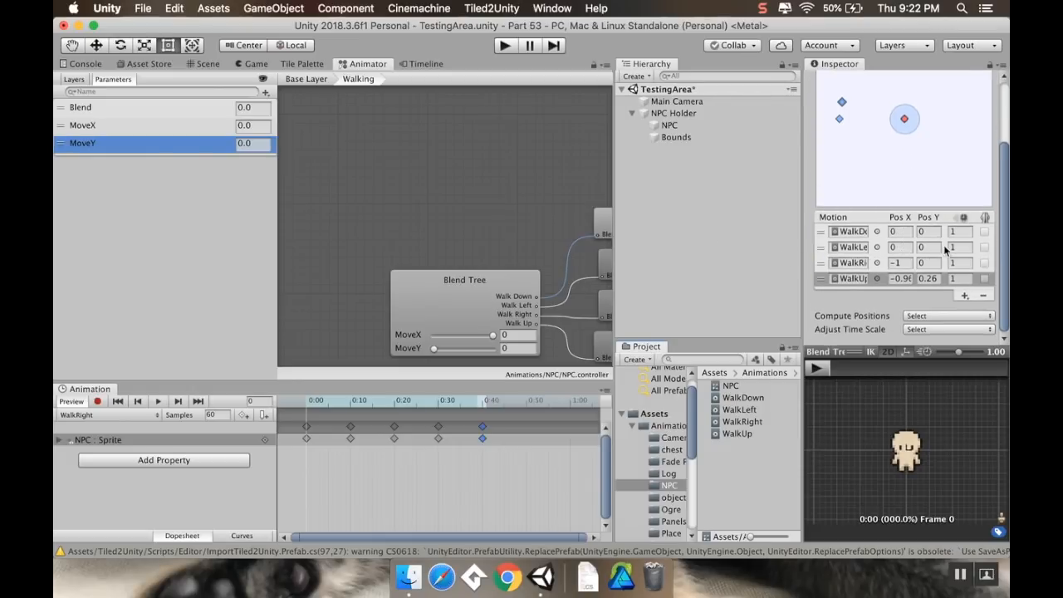
{"action": "scroll", "coordinate": [946, 253], "scroll_direction": "up", "scroll_amount": 5}
{"action": "scroll", "coordinate": [946, 249], "scroll_direction": "down", "scroll_amount": 4}
{"action": "left_click", "coordinate": [907, 261]}
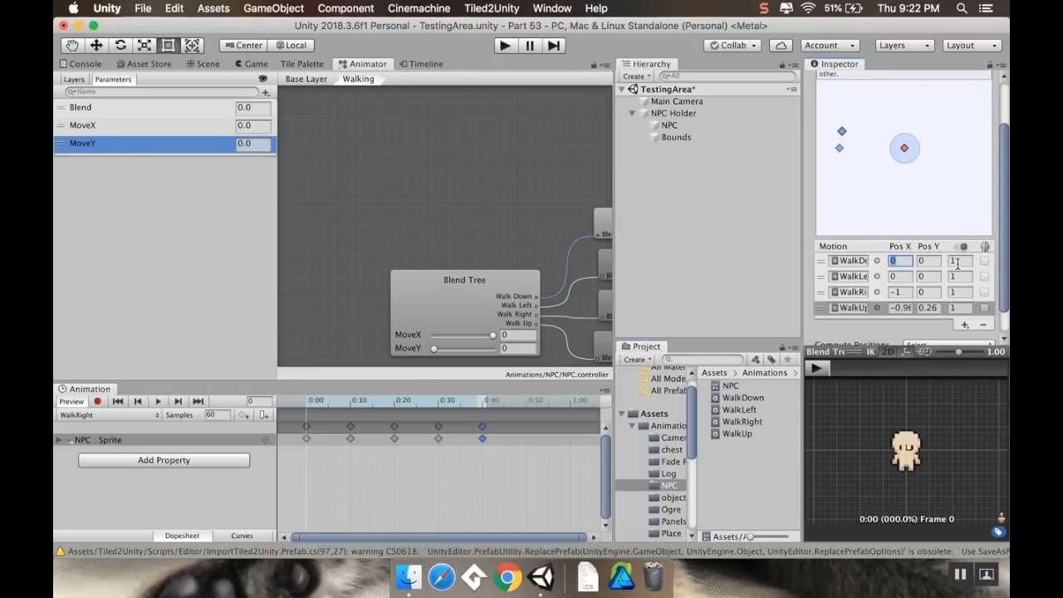
{"action": "key", "text": "Tab"}
{"action": "type", "text": "-1"}
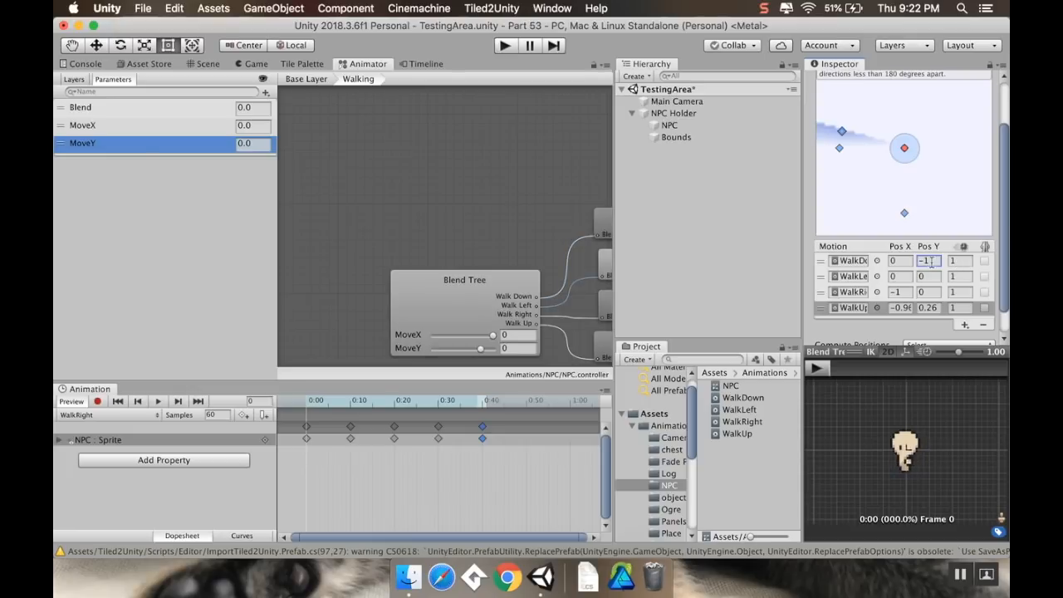
{"action": "left_click", "coordinate": [898, 277]}
{"action": "type", "text": "-1"}
{"action": "key", "text": "Tab"}
{"action": "type", "text": "-1"}
{"action": "type", "text": "0"}
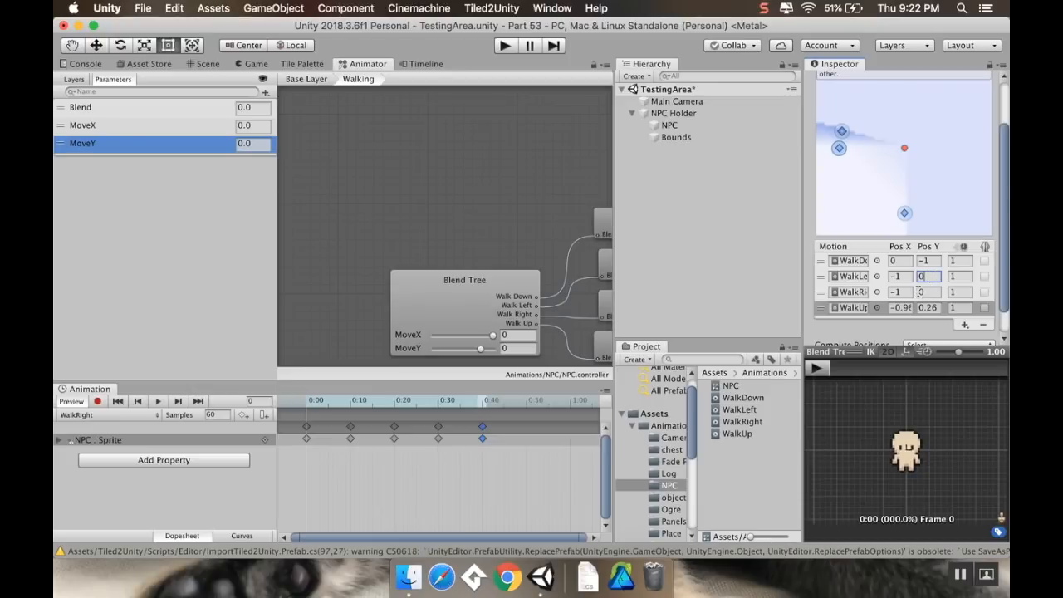
- Position the WalkRight motion at X 1, Y 0 and the WalkUp motion at X 0, Y 1
{"action": "left_click", "coordinate": [905, 291]}
{"action": "type", "text": "1"}
{"action": "left_click", "coordinate": [902, 307]}
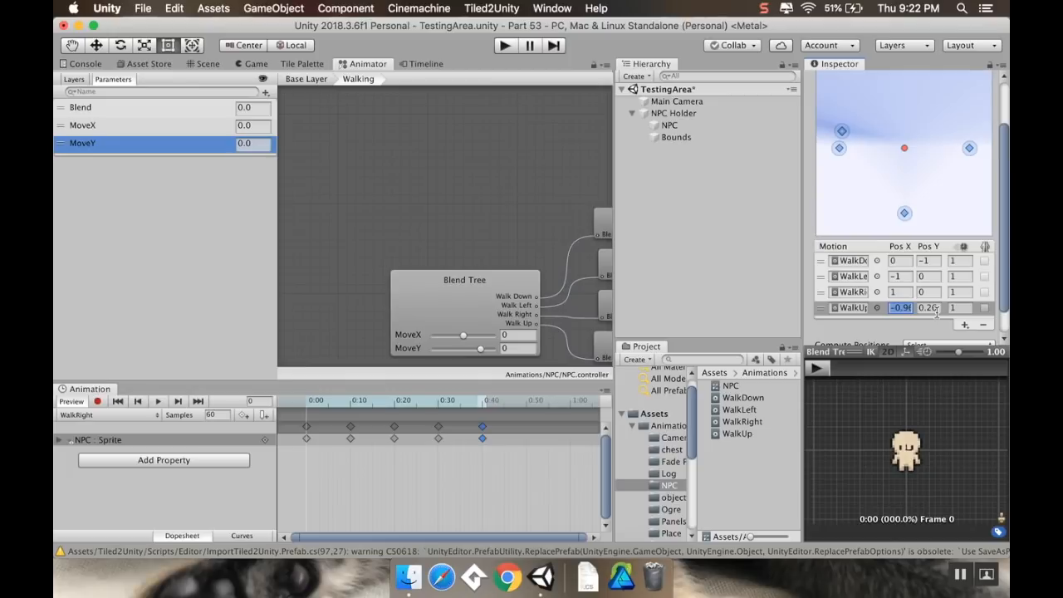
{"action": "left_click", "coordinate": [935, 308]}
{"action": "type", "text": "1"}
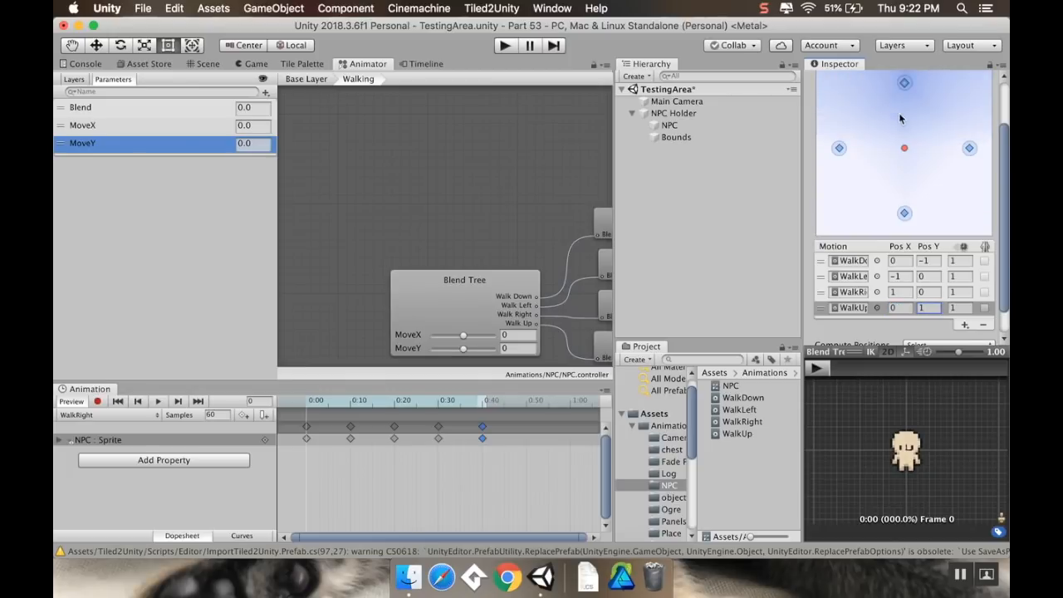
- Preview the blend at a point between WalkLeft and WalkUp, and inspect the NPC in the Scene and Game views
{"action": "left_click_drag", "start_coordinate": [905, 150], "coordinate": [871, 126]}
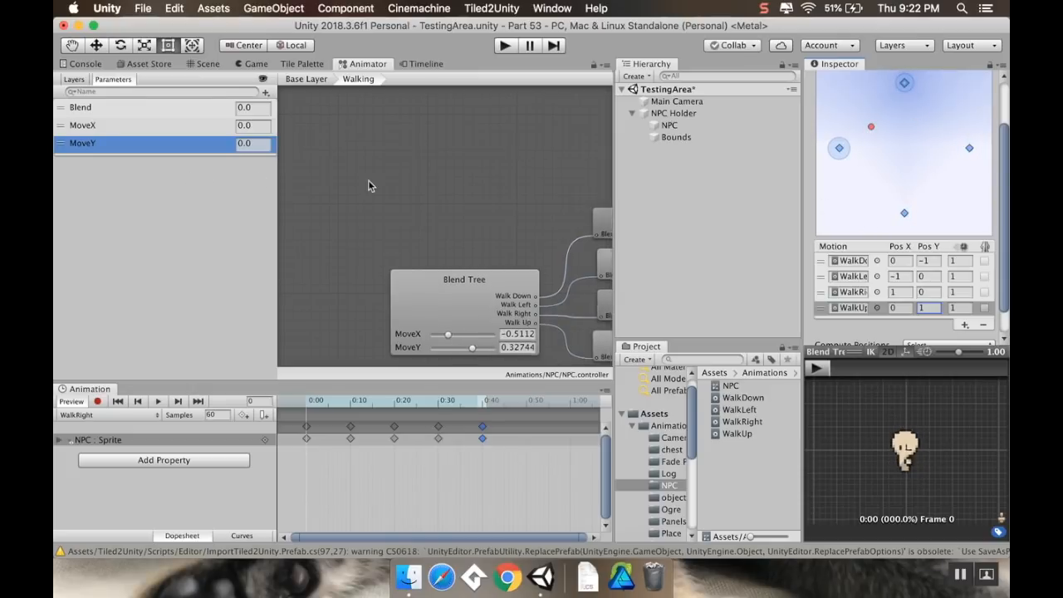
{"action": "scroll", "coordinate": [370, 183], "scroll_direction": "down", "scroll_amount": 5}
{"action": "scroll", "coordinate": [415, 215], "scroll_direction": "up", "scroll_amount": 2}
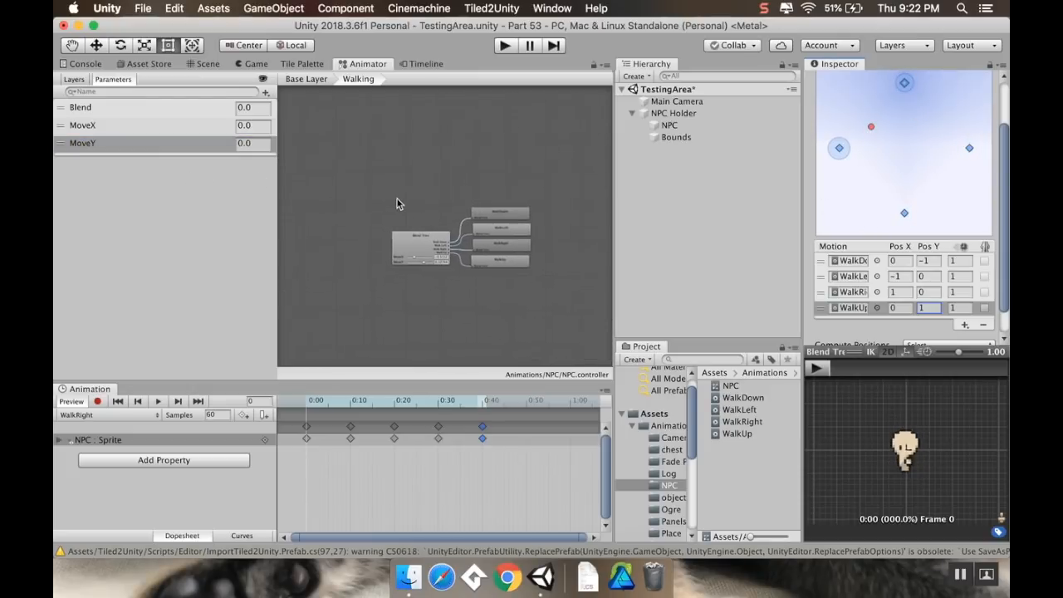
{"action": "left_click", "coordinate": [208, 65]}
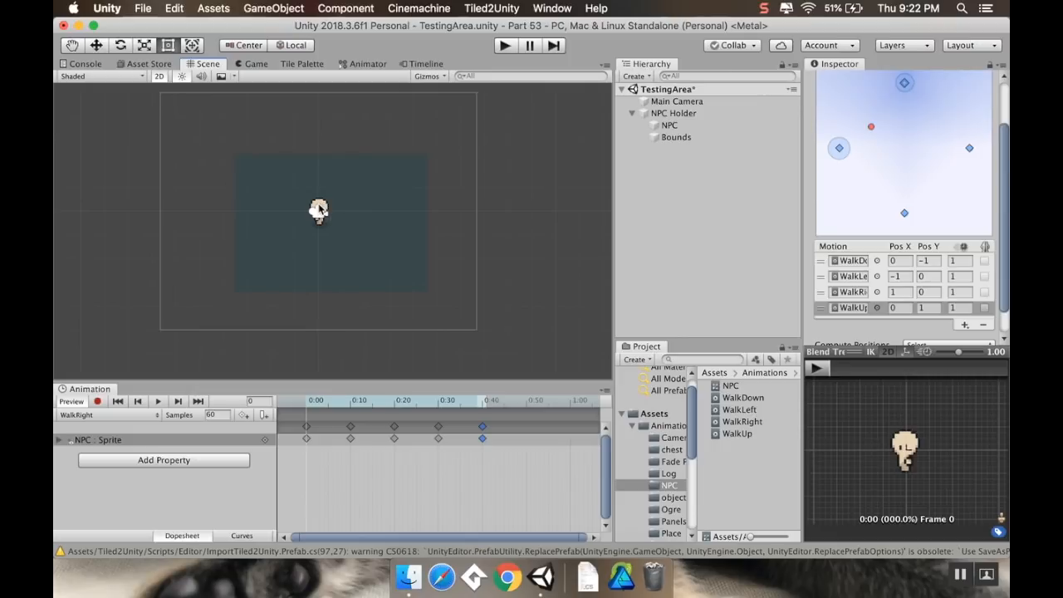
{"action": "left_click", "coordinate": [252, 65]}
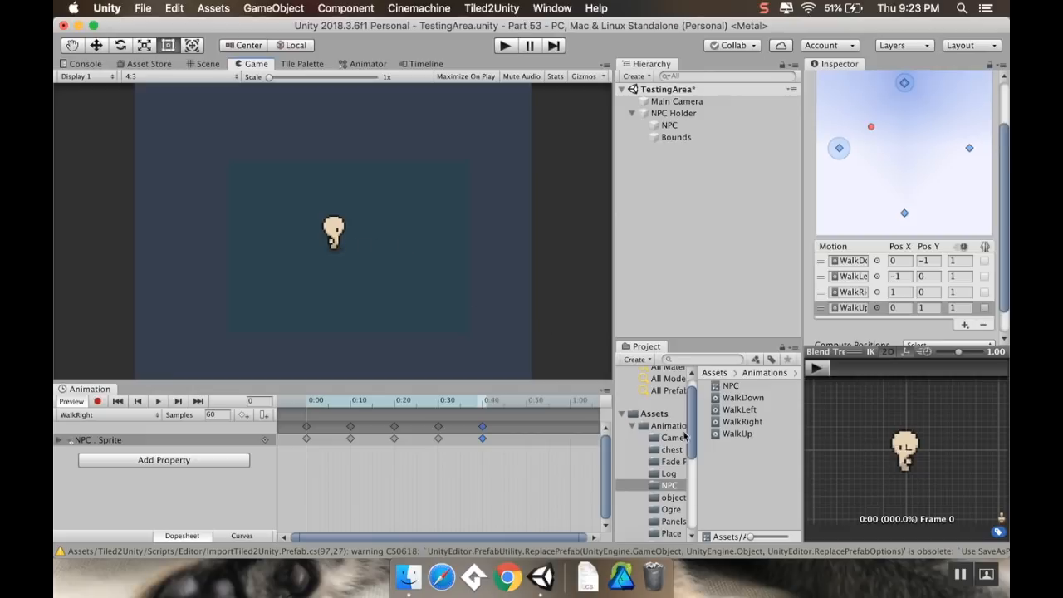
- Create a folder named NPC inside the project's Scripts folder
{"action": "left_click", "coordinate": [631, 430]}
{"action": "left_click", "coordinate": [631, 427]}
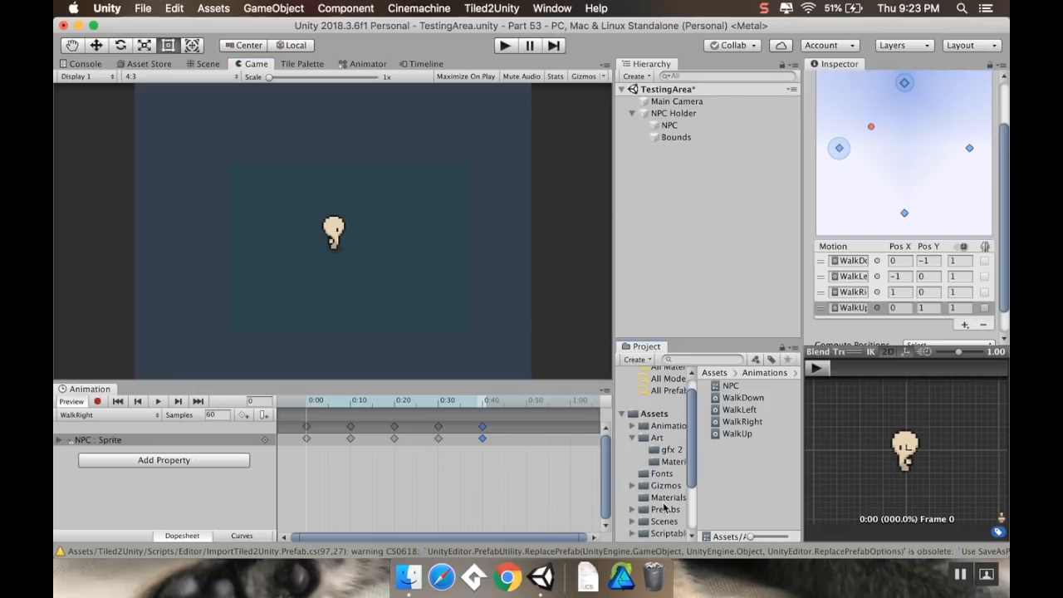
{"action": "scroll", "coordinate": [656, 514], "scroll_direction": "down", "scroll_amount": 3}
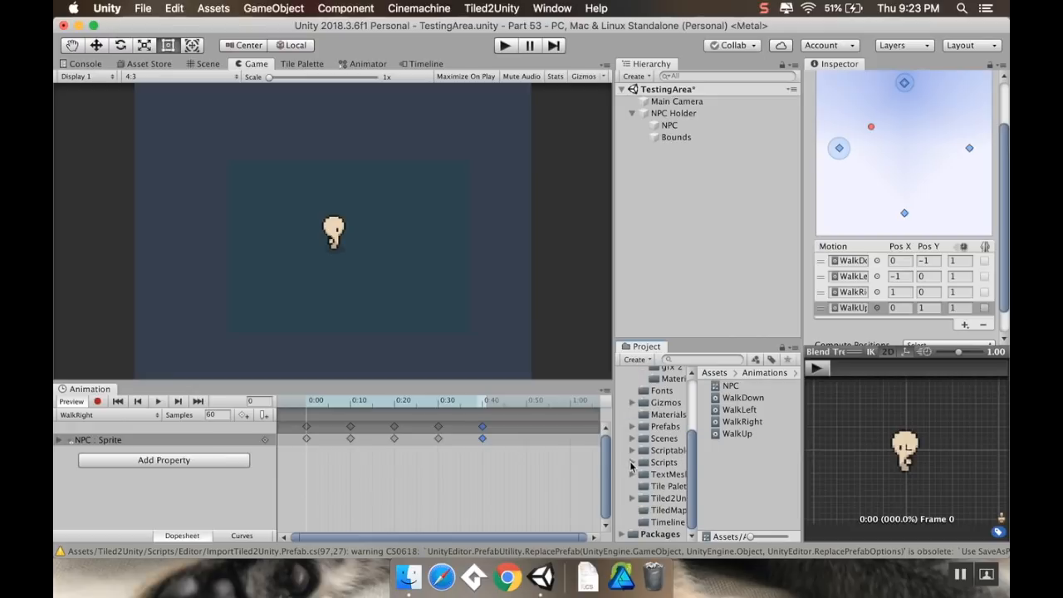
{"action": "left_click", "coordinate": [633, 462]}
{"action": "left_click", "coordinate": [661, 462]}
{"action": "right_click", "coordinate": [752, 486]}
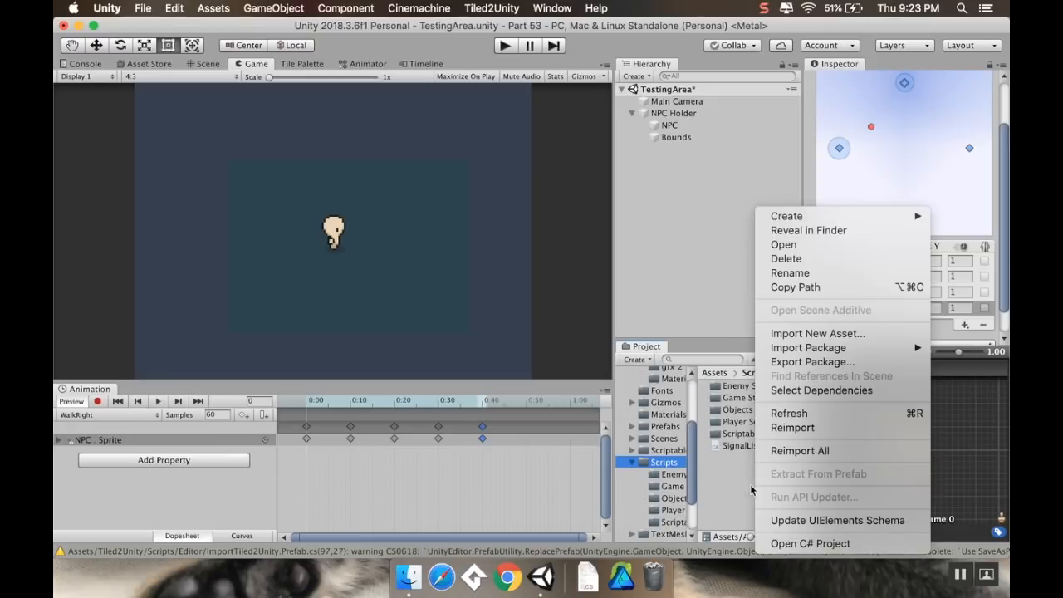
{"action": "mouse_move", "coordinate": [849, 217]}
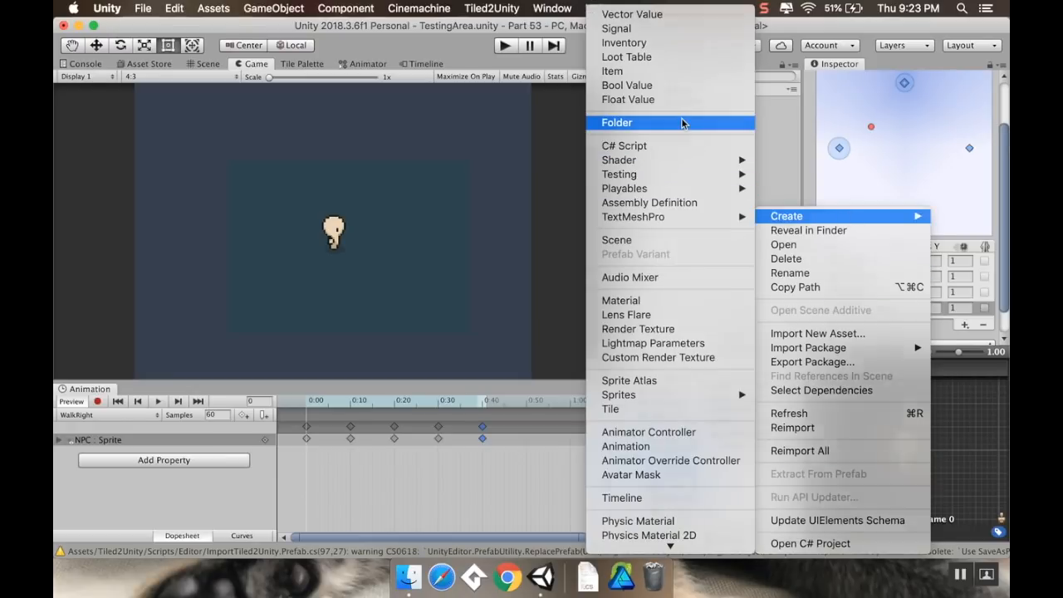
{"action": "left_click", "coordinate": [616, 122]}
{"action": "type", "text": "NPC"}
{"action": "key", "text": "Return"}
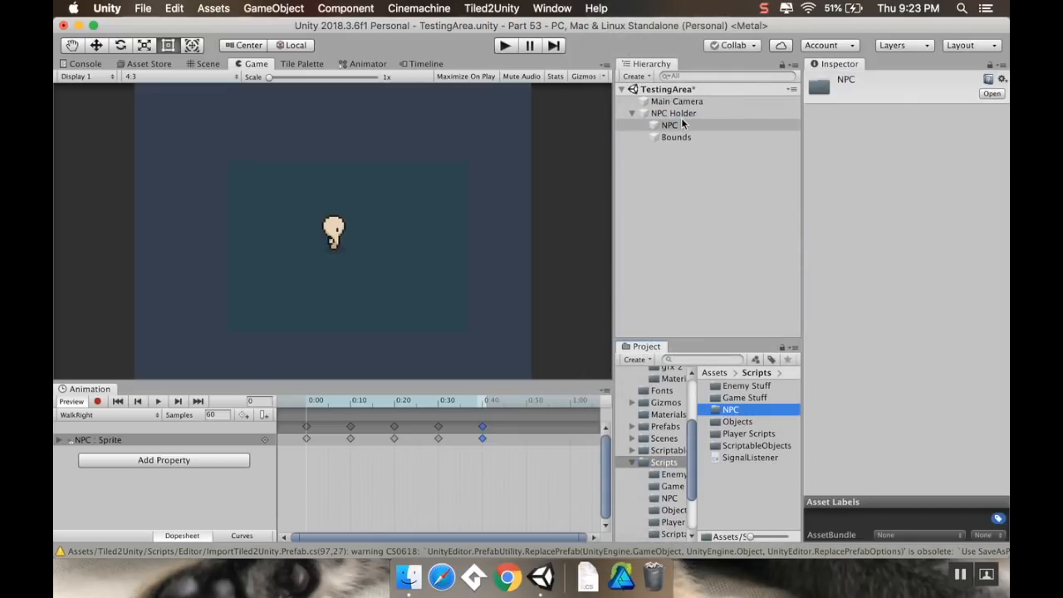
- Create a C# script named BoundedNPC in the Scripts/NPC folder and open it in Visual Studio
{"action": "double_click", "coordinate": [741, 411]}
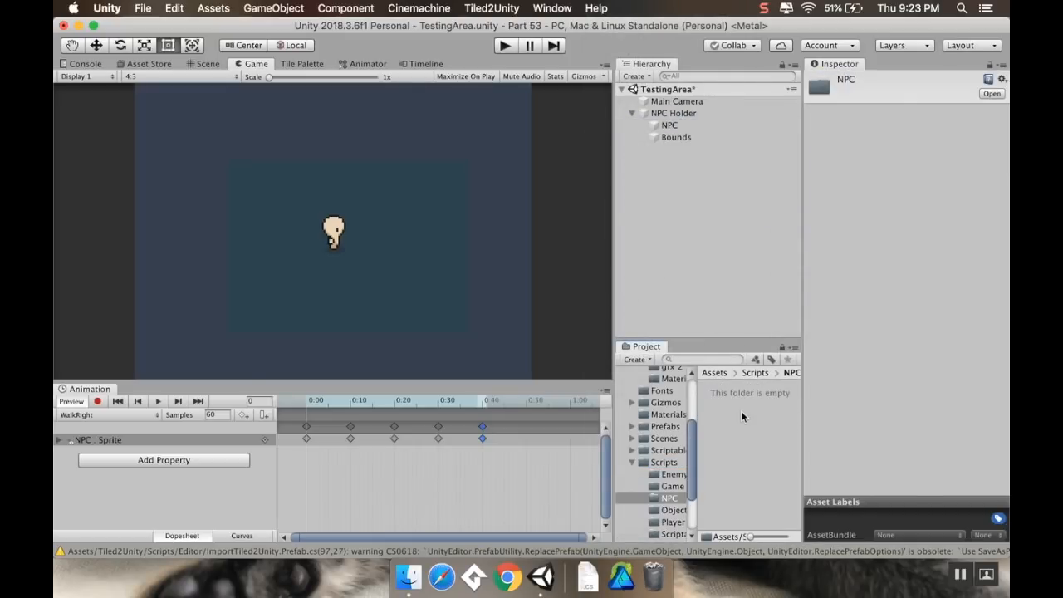
{"action": "right_click", "coordinate": [741, 410]}
{"action": "mouse_move", "coordinate": [797, 216]}
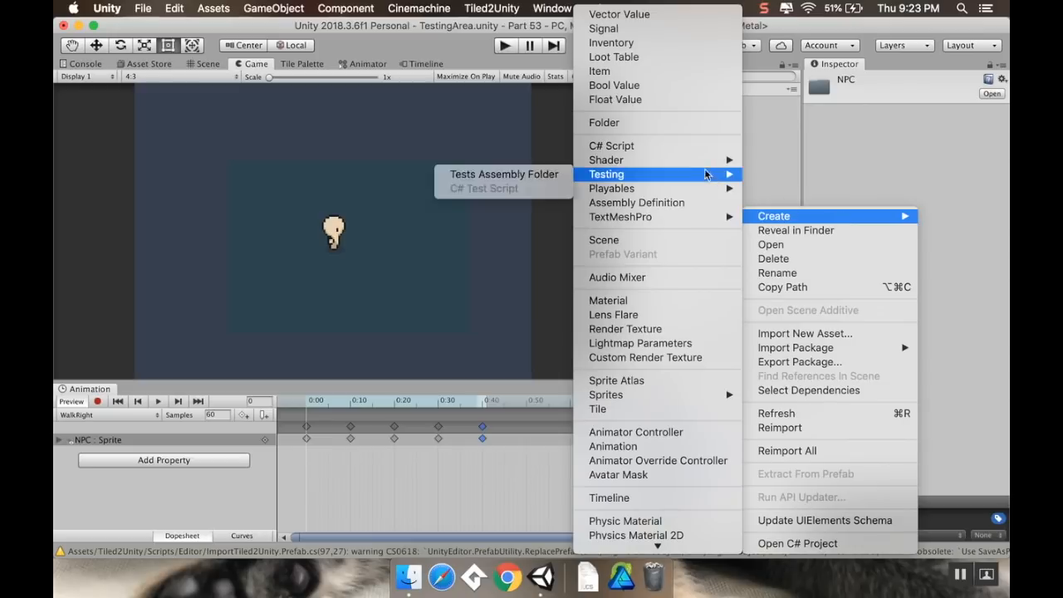
{"action": "left_click", "coordinate": [698, 146]}
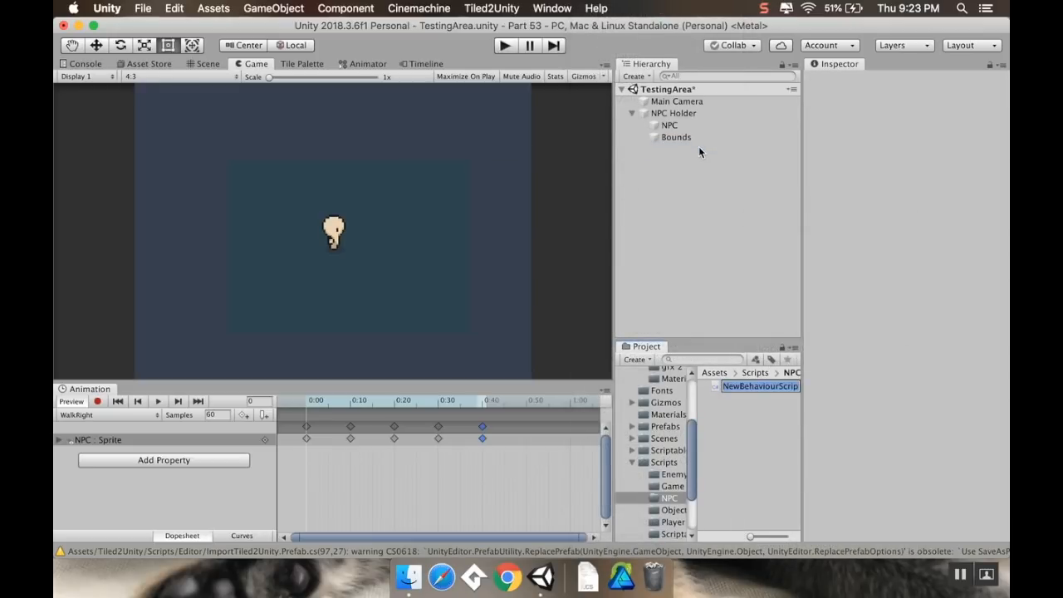
{"action": "type", "text": "Bou"}
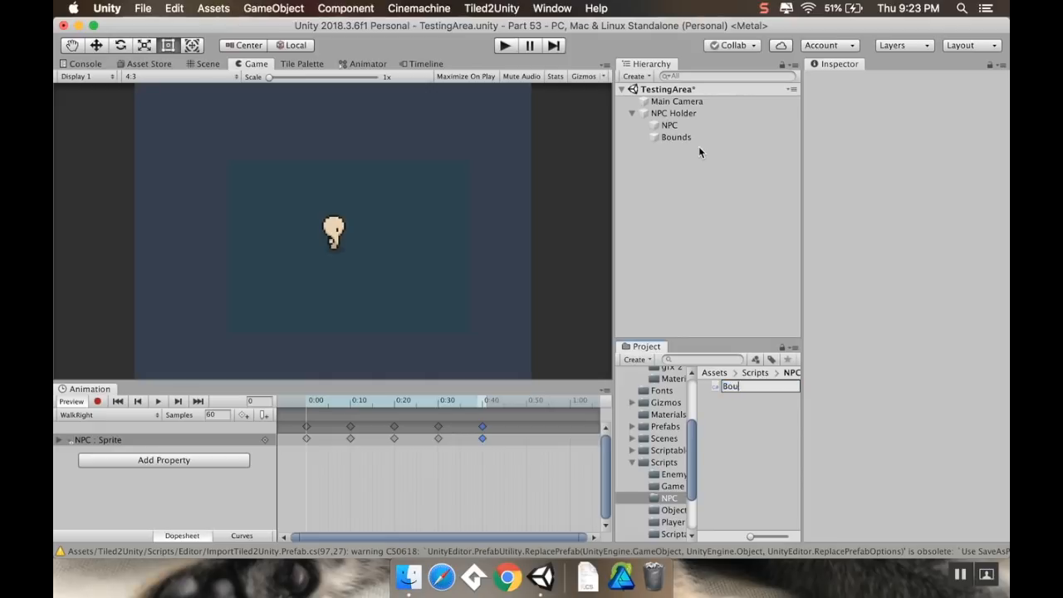
{"action": "type", "text": "ndedNPC"}
{"action": "key", "text": "Return"}
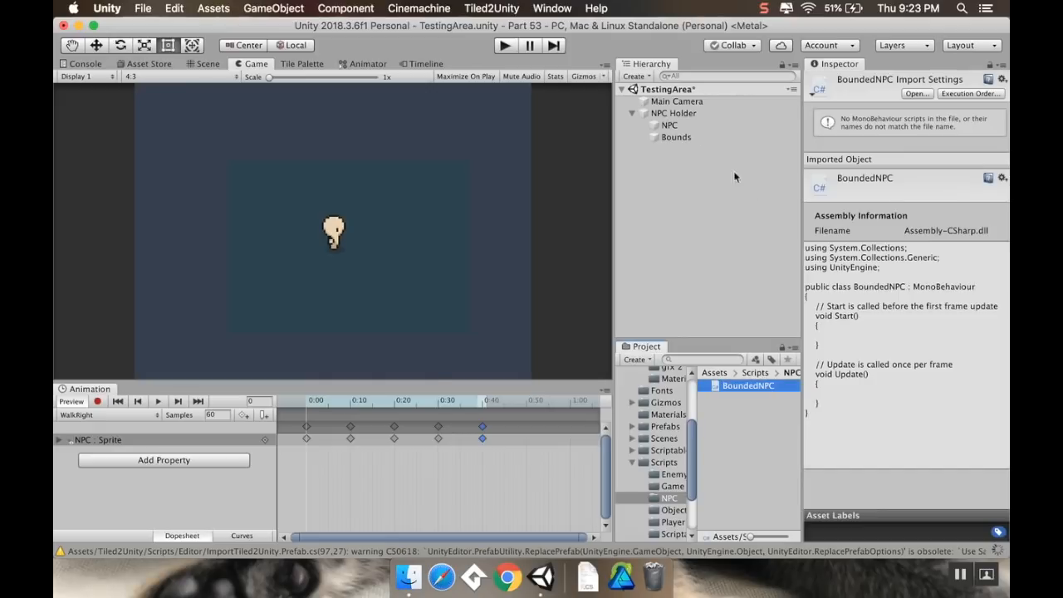
{"action": "double_click", "coordinate": [751, 386]}
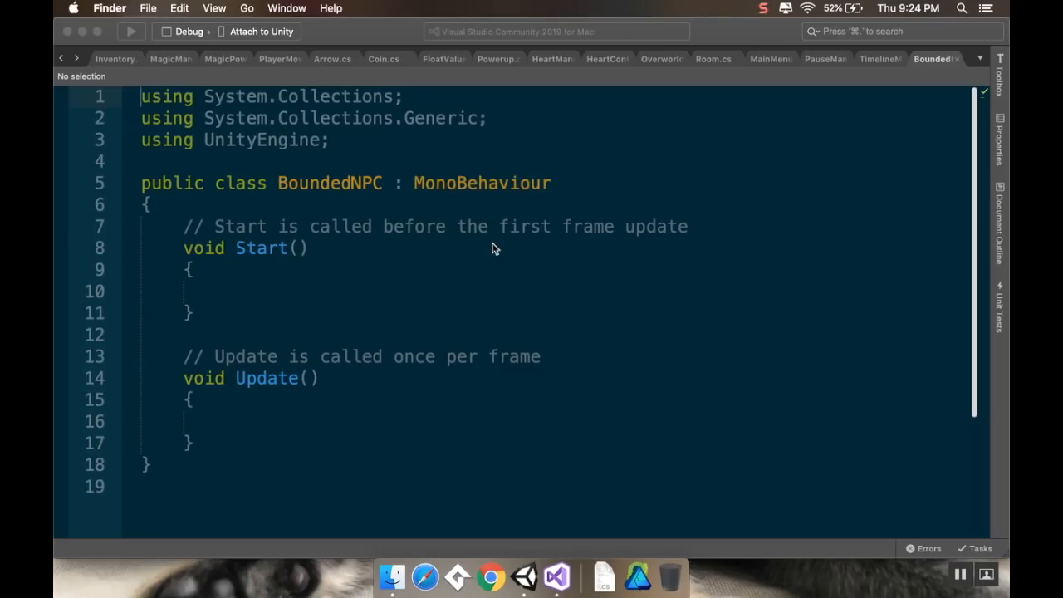
- Change the base class of BoundedNPC from MonoBehaviour to Interactable
{"action": "left_click", "coordinate": [570, 179]}
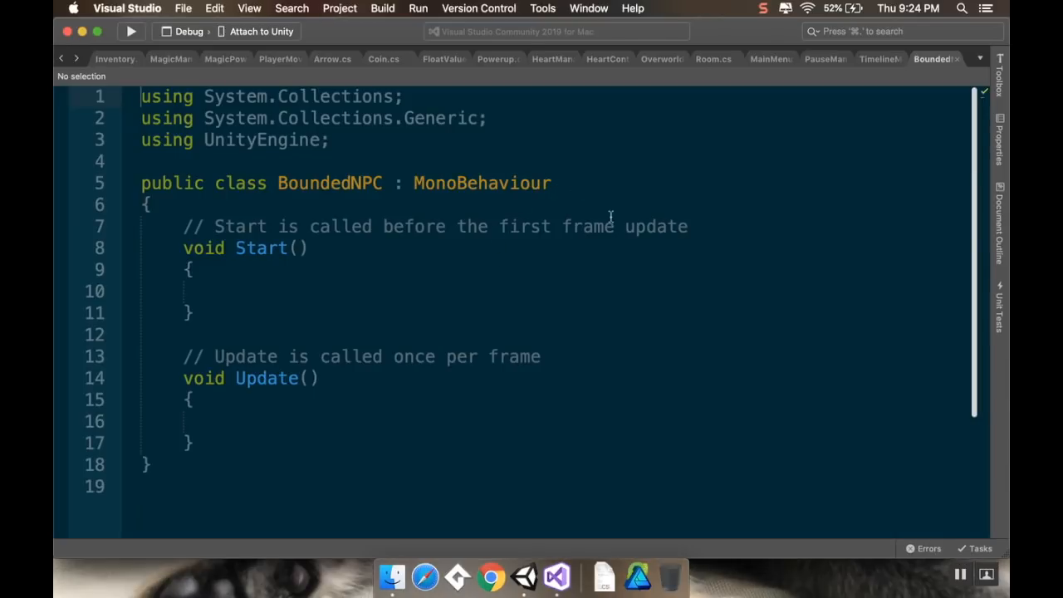
{"action": "left_click", "coordinate": [565, 190]}
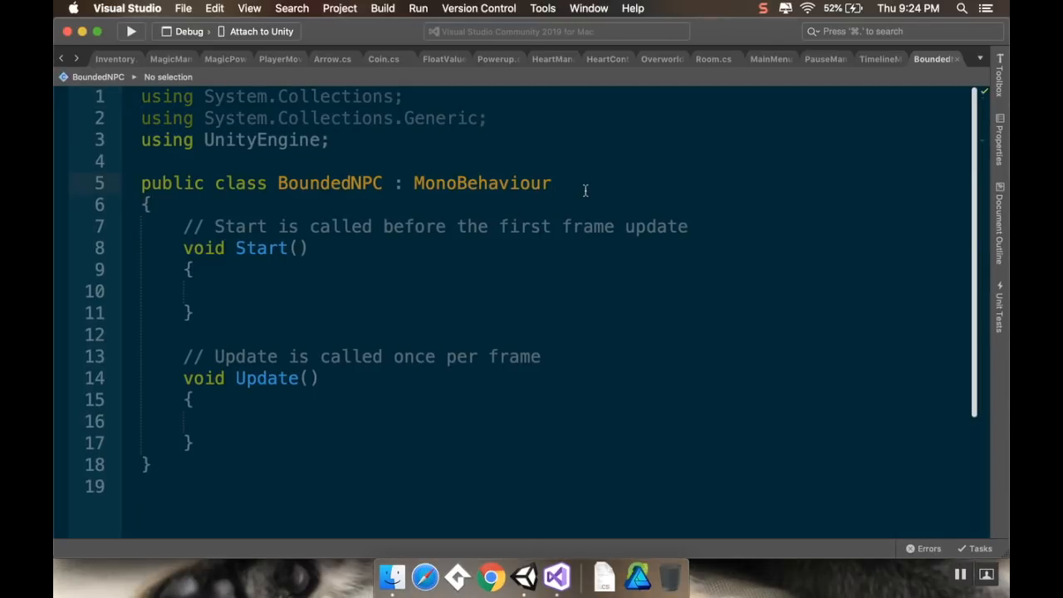
{"action": "key", "text": "alt+shift+Left"}
{"action": "key", "text": "Right"}
{"action": "key", "text": "BackSpace"}
{"action": "key", "text": "BackSpace"}
{"action": "key", "text": "BackSpace"}
{"action": "key", "text": "BackSpace"}
{"action": "key", "text": "BackSpace"}
{"action": "key", "text": "BackSpace"}
{"action": "key", "text": "BackSpace"}
{"action": "key", "text": "BackSpace"}
{"action": "key", "text": "BackSpace"}
{"action": "key", "text": "BackSpace"}
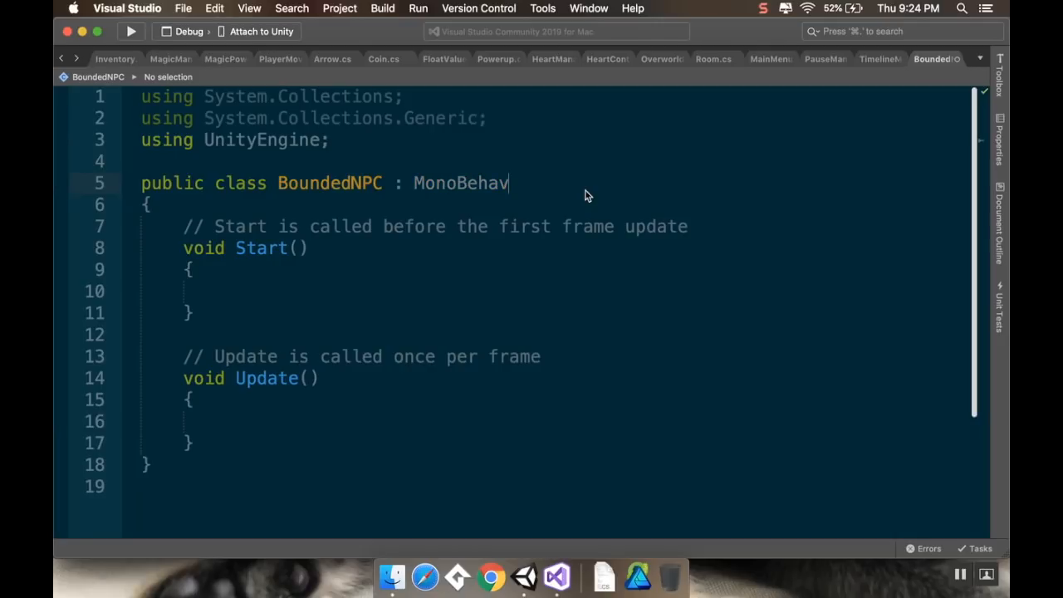
{"action": "key", "text": "BackSpace"}
{"action": "key", "text": "BackSpace"}
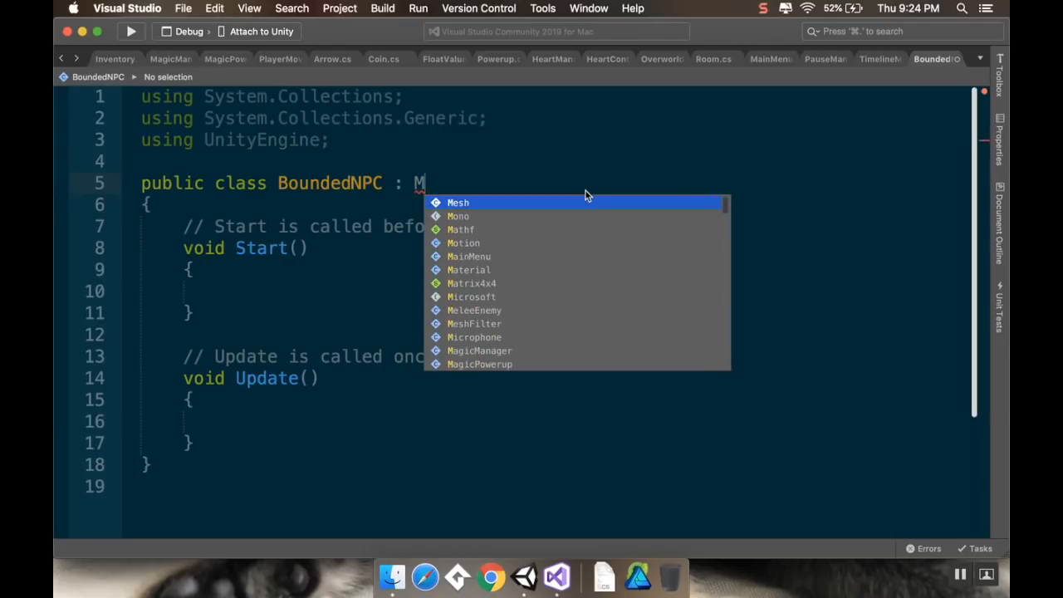
{"action": "key", "text": "BackSpace"}
{"action": "type", "text": "Inter"}
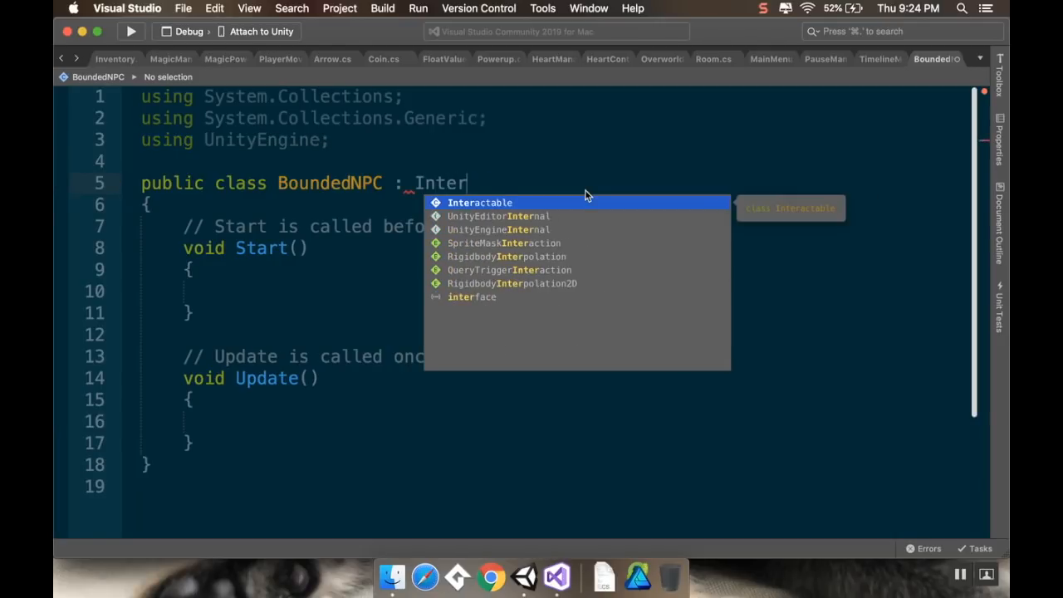
{"action": "key", "text": "Return"}
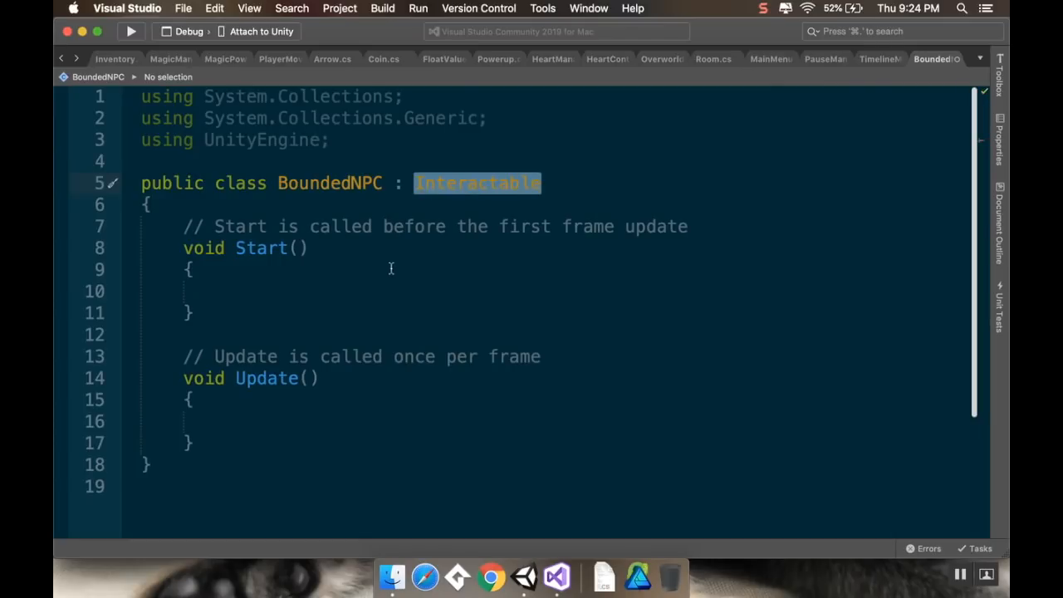
- Add an empty void ChangeDirection() method below Update in the BoundedNPC class
{"action": "left_click", "coordinate": [203, 442]}
{"action": "key", "text": "Return"}
{"action": "key", "text": "Return"}
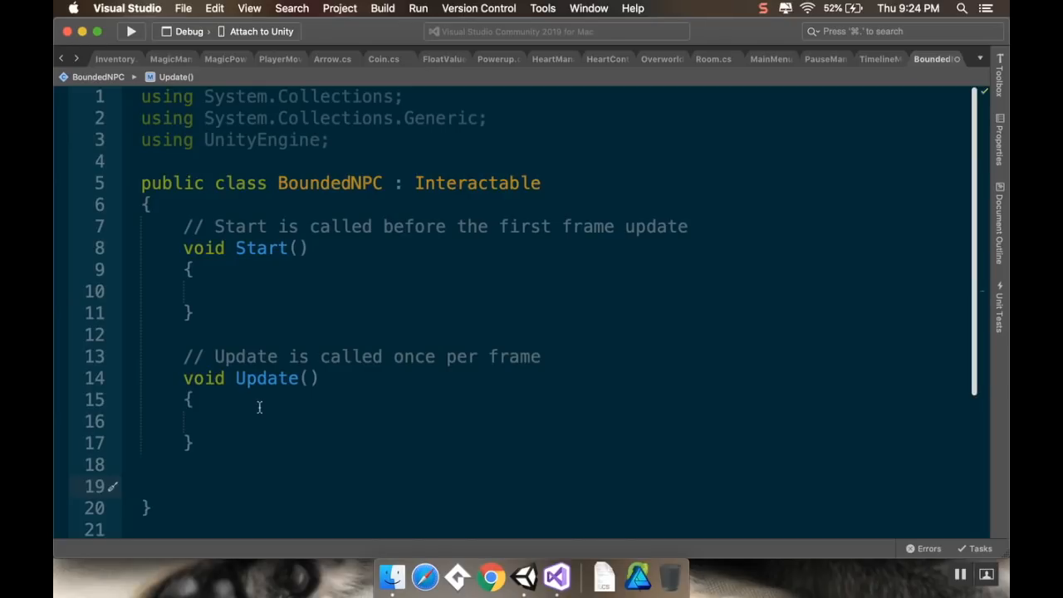
{"action": "type", "text": "void ChangeDirection()"}
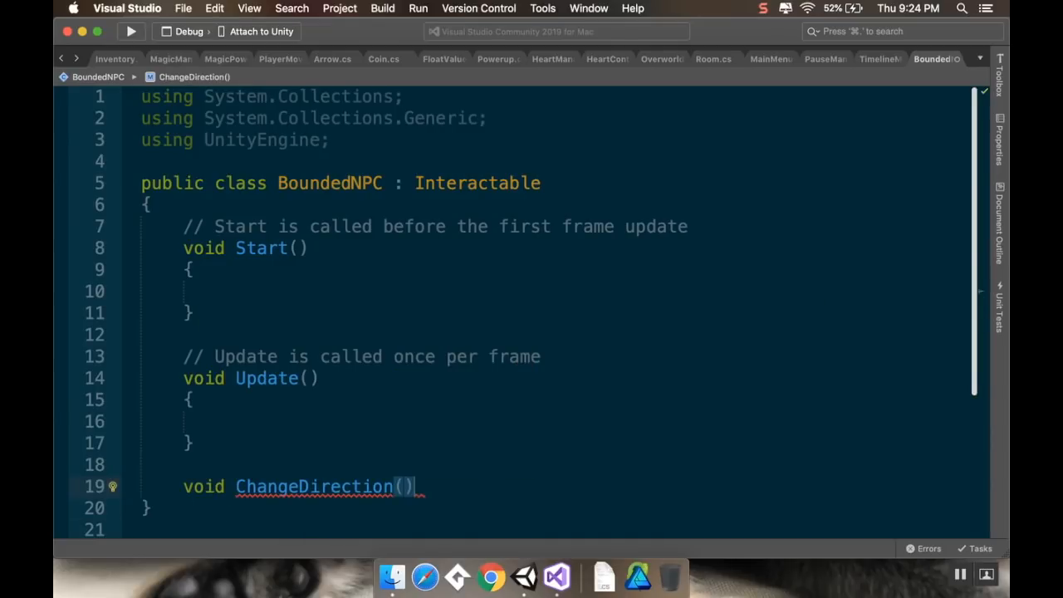
{"action": "key", "text": "Return"}
{"action": "type", "text": "{"}
{"action": "key", "text": "Return"}
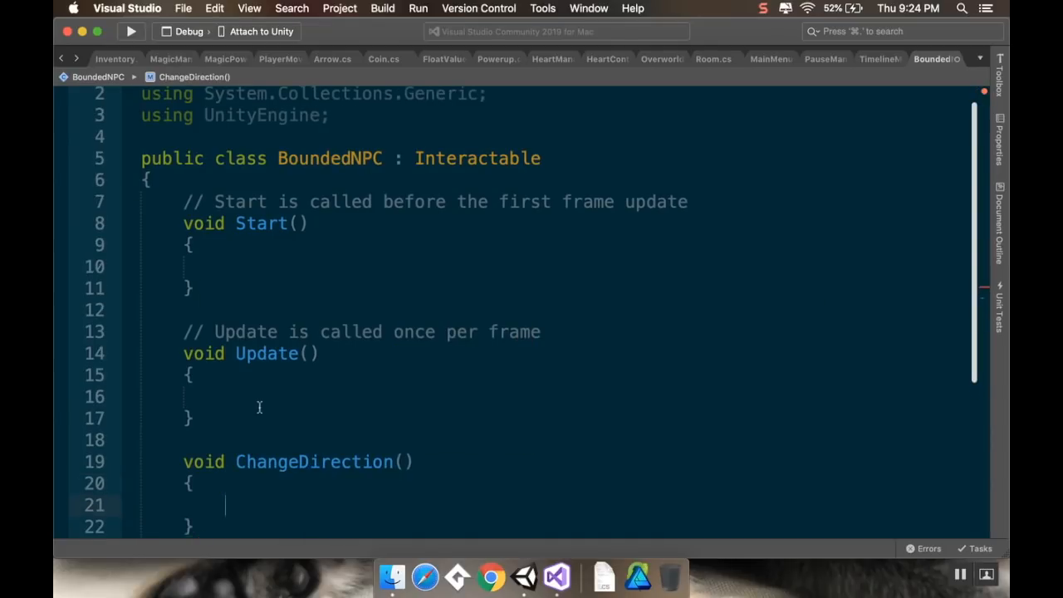
- Declare int direction = Random.Range(0, 4); inside the ChangeDirection method
{"action": "scroll", "coordinate": [259, 406], "scroll_direction": "down", "scroll_amount": 3}
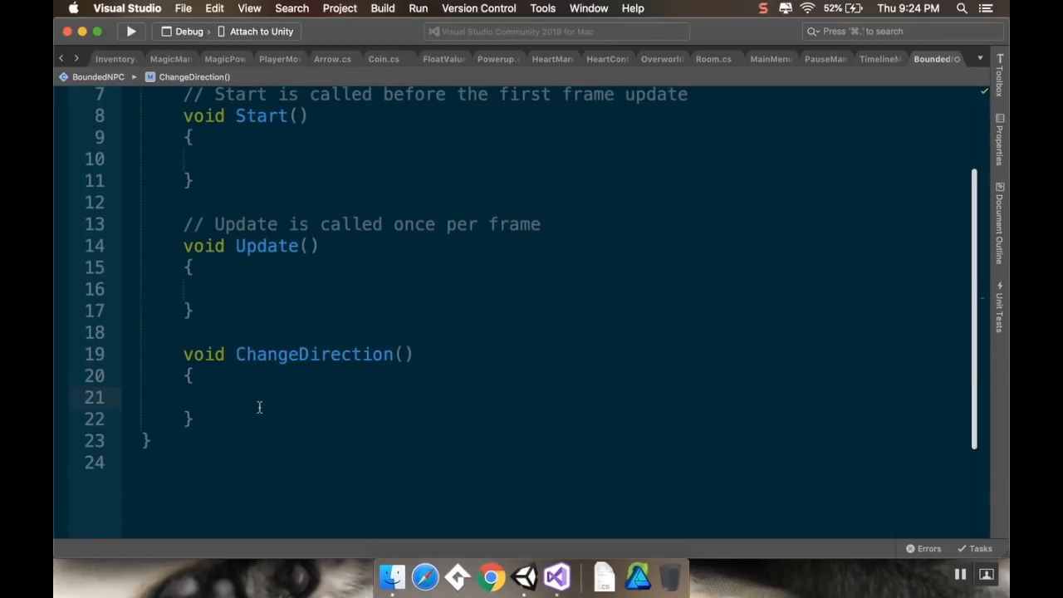
{"action": "type", "text": "i"}
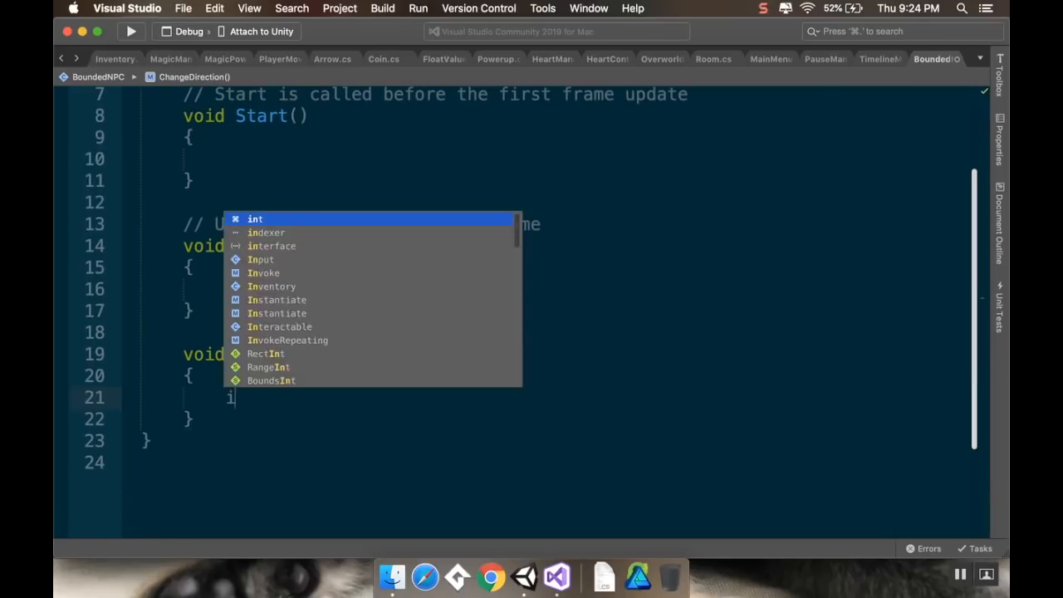
{"action": "type", "text": "nt direction ="}
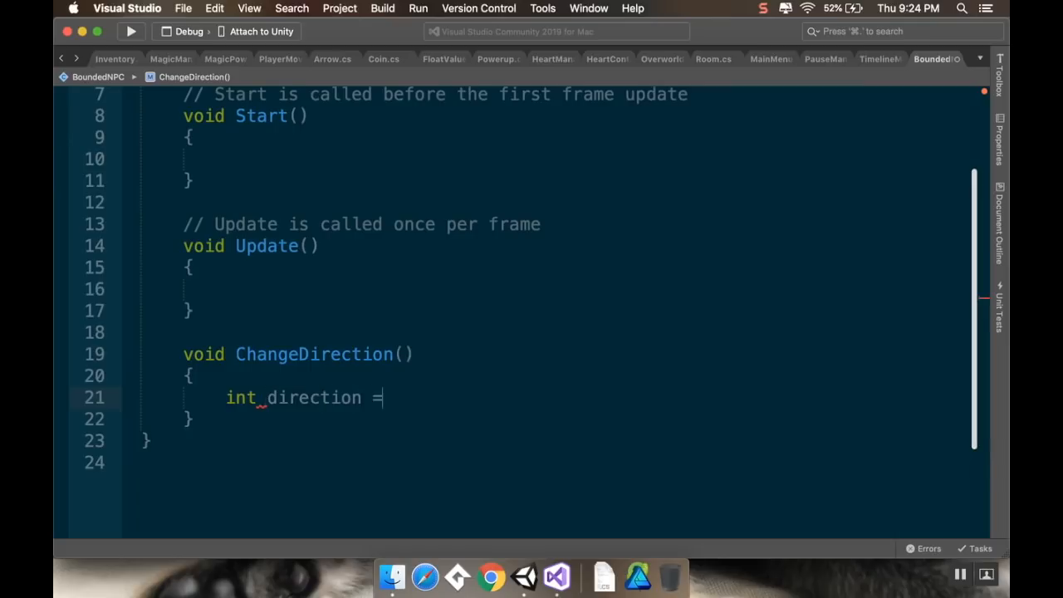
{"action": "type", "text": " Random."}
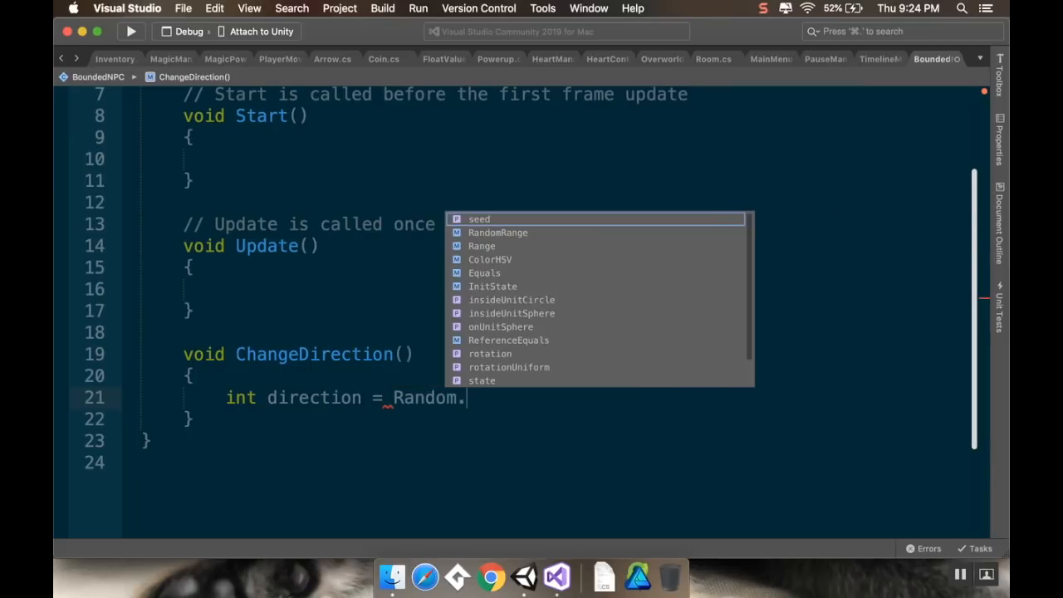
{"action": "type", "text": "Range(0, 4"}
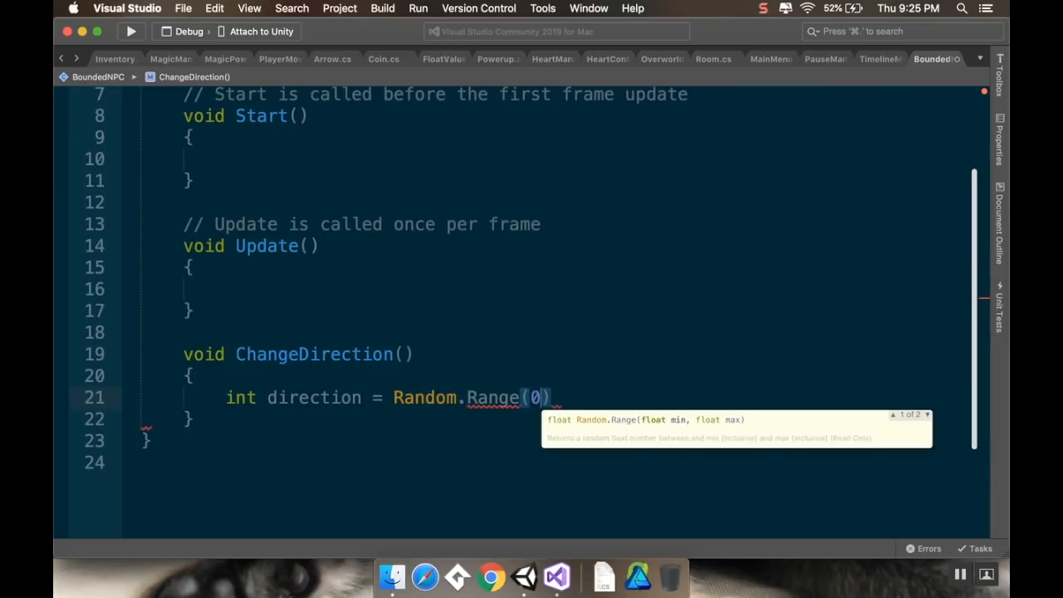
{"action": "type", "text": ");"}
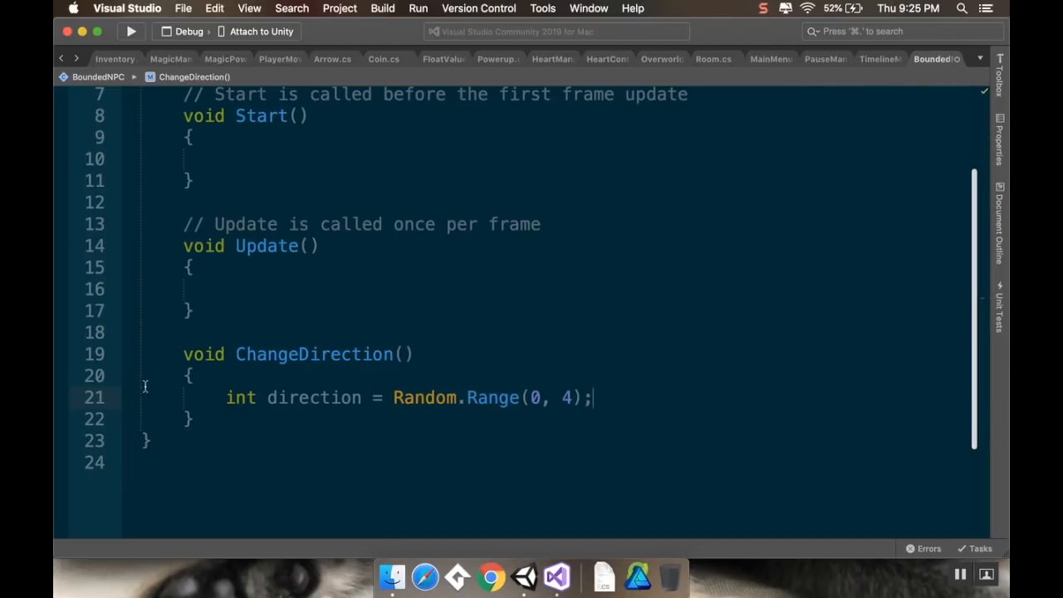
- Add an empty switch(direction) block below the direction declaration in ChangeDirection
{"action": "key", "text": "Return"}
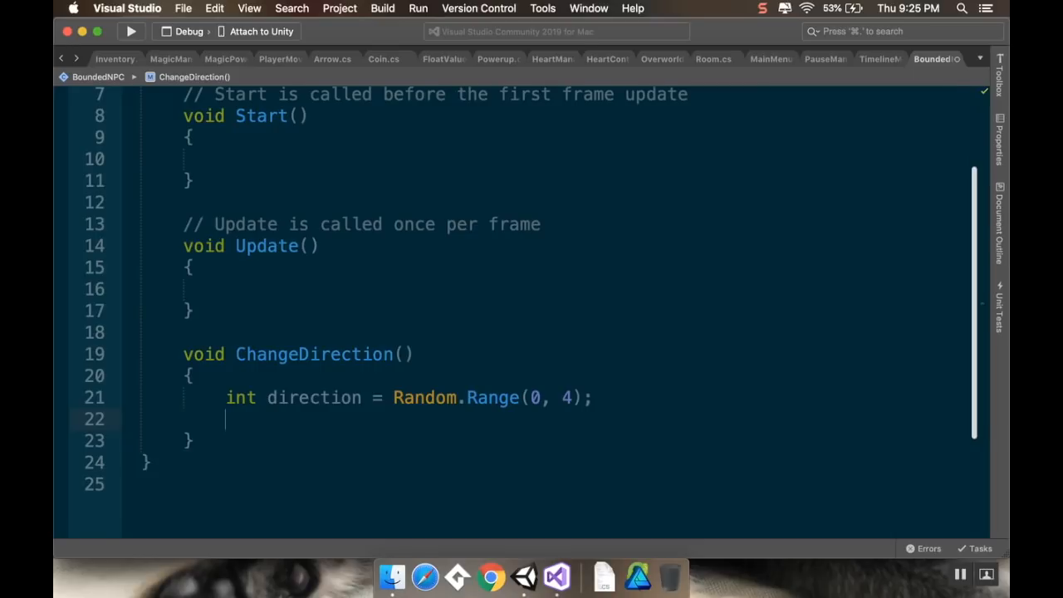
{"action": "type", "text": "swith"}
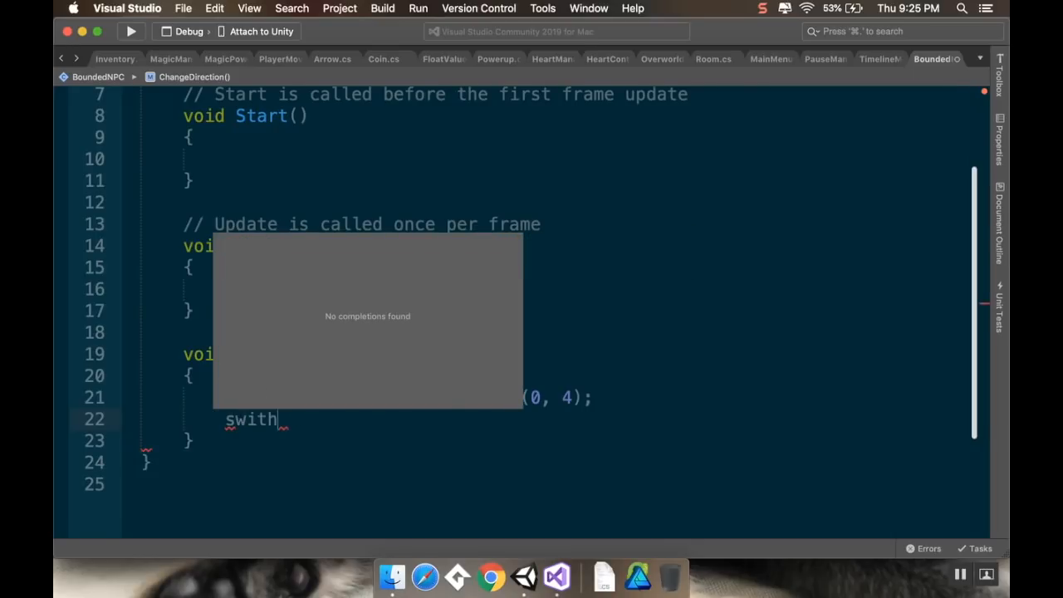
{"action": "key", "text": "BackSpace"}
{"action": "type", "text": "ch(direction)"}
{"action": "key", "text": "Return"}
{"action": "type", "text": "{"}
{"action": "key", "text": "Return"}
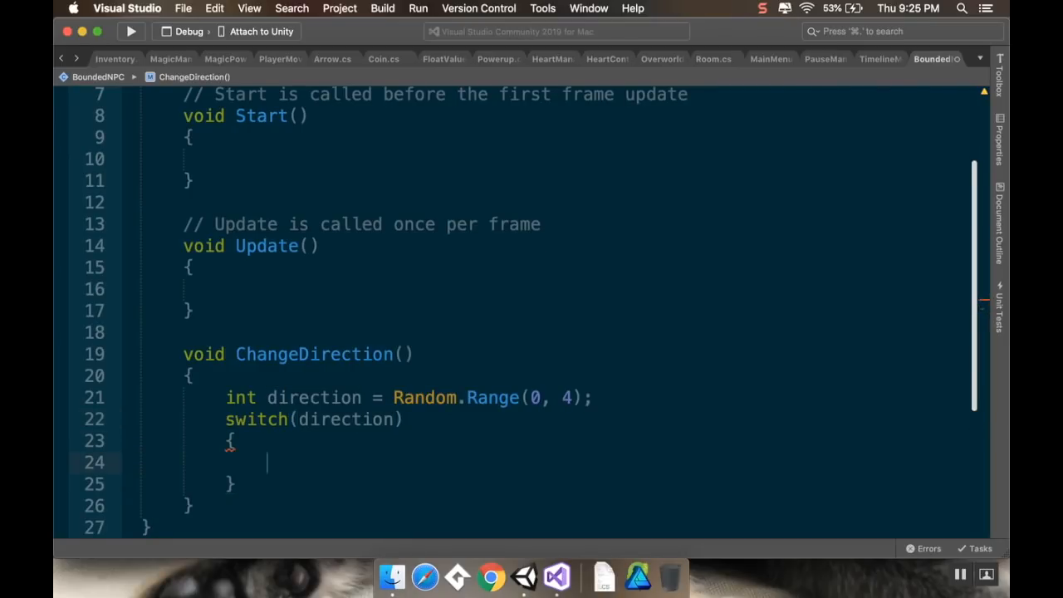
- Add case 0 containing only a break statement to the direction switch
{"action": "scroll", "coordinate": [161, 390], "scroll_direction": "down", "scroll_amount": 5}
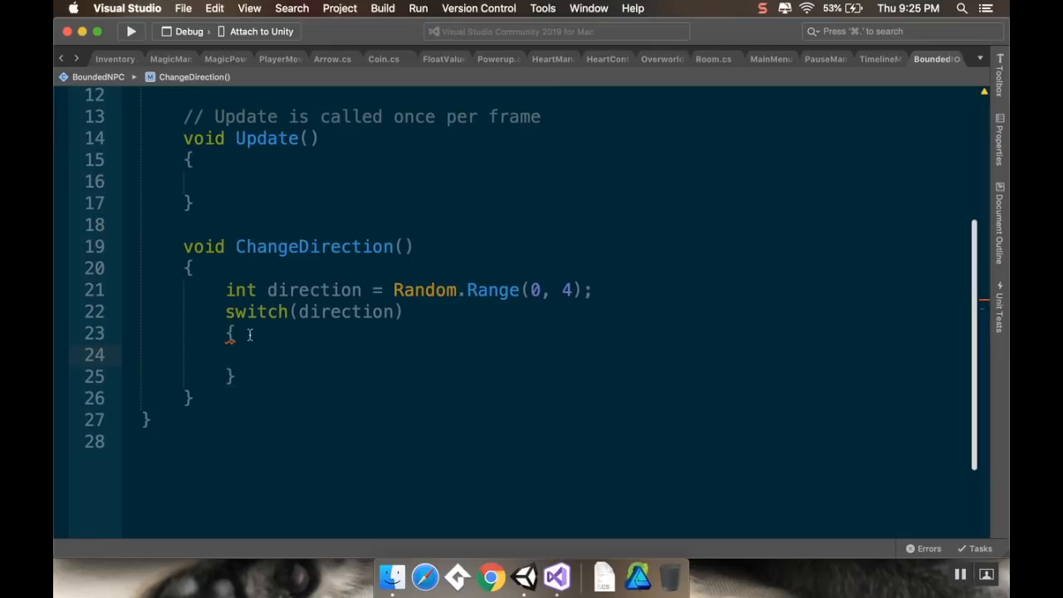
{"action": "mouse_move", "coordinate": [232, 340]}
{"action": "type", "text": "case"}
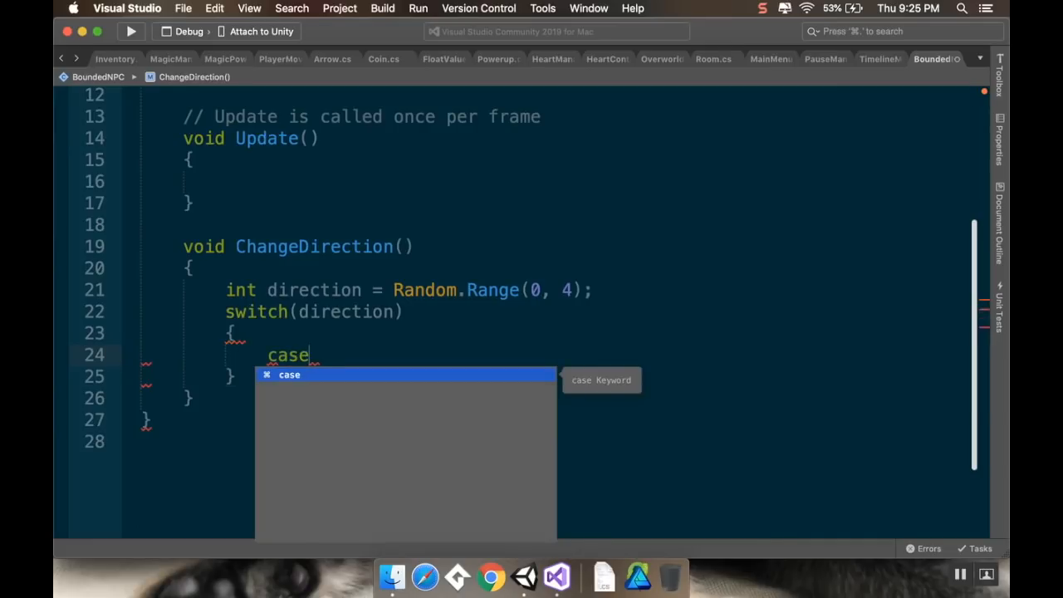
{"action": "type", "text": " 0:"}
{"action": "key", "text": "Return"}
{"action": "type", "text": "break;"}
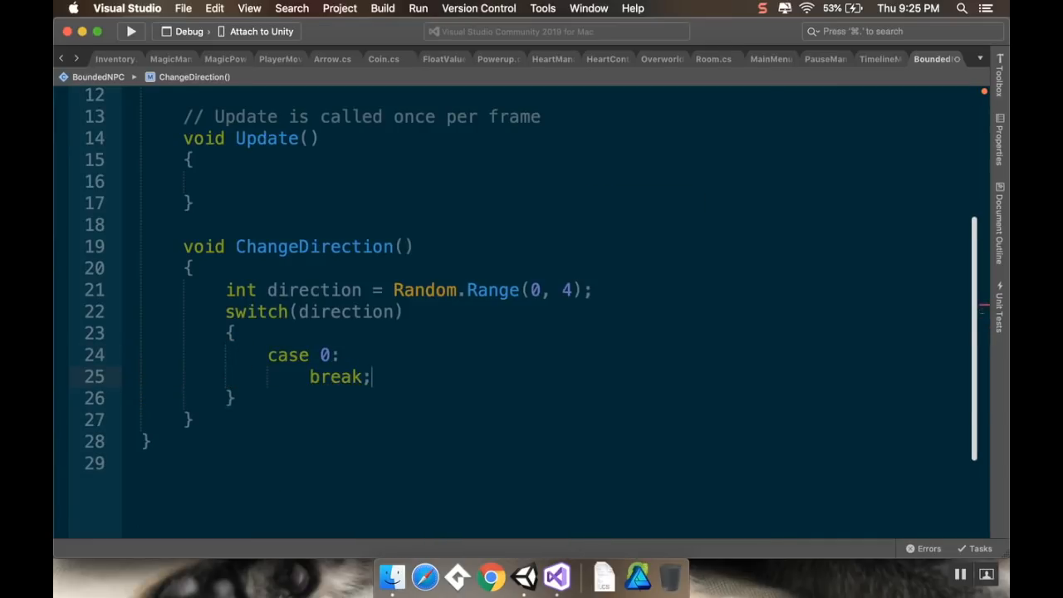
- Add case 1 with a break statement below case 0 in the direction switch
{"action": "key", "text": "Return"}
{"action": "key", "text": "BackSpace"}
{"action": "key", "text": "Return"}
{"action": "key", "text": "BackSpace"}
{"action": "key", "text": "Return"}
{"action": "type", "text": "c"}
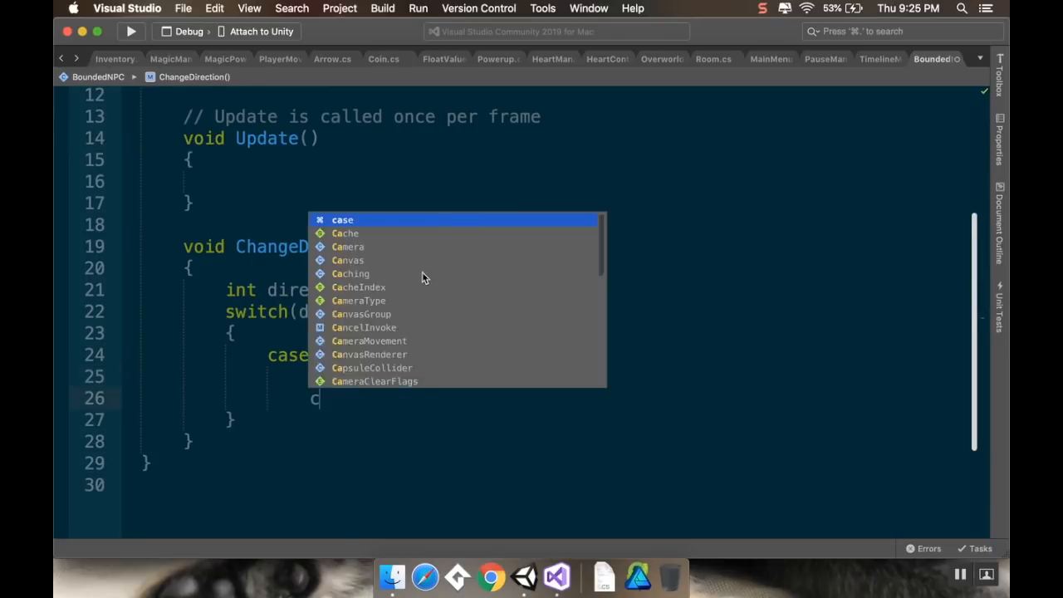
{"action": "type", "text": "ase 1:"}
{"action": "key", "text": "Return"}
{"action": "type", "text": "break;"}
- Add case 2 and case 3 below case 1 in the direction switch, each containing only a break statement
{"action": "key", "text": "Return"}
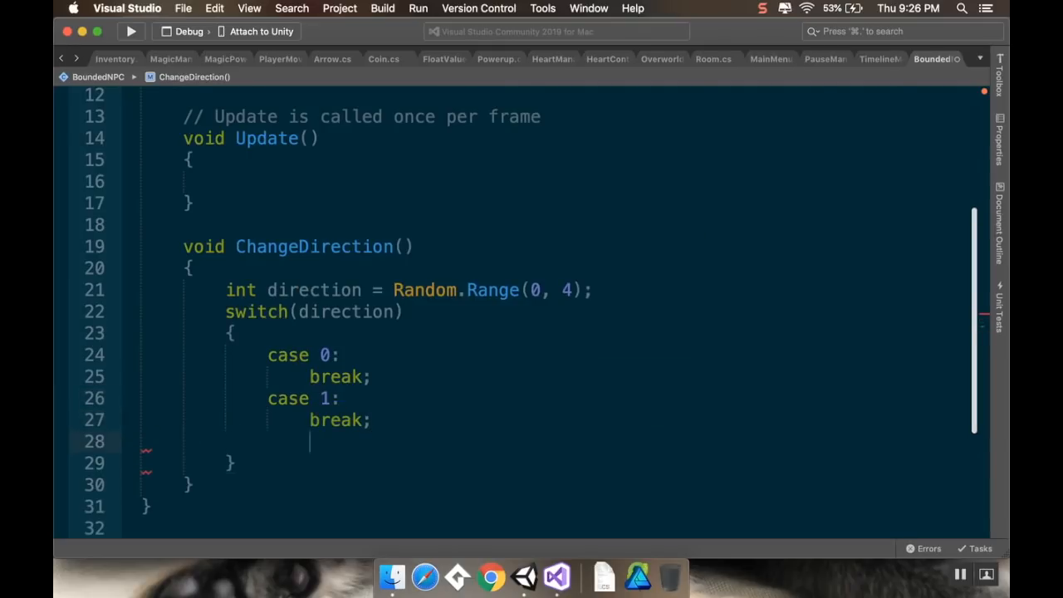
{"action": "type", "text": "case 2:"}
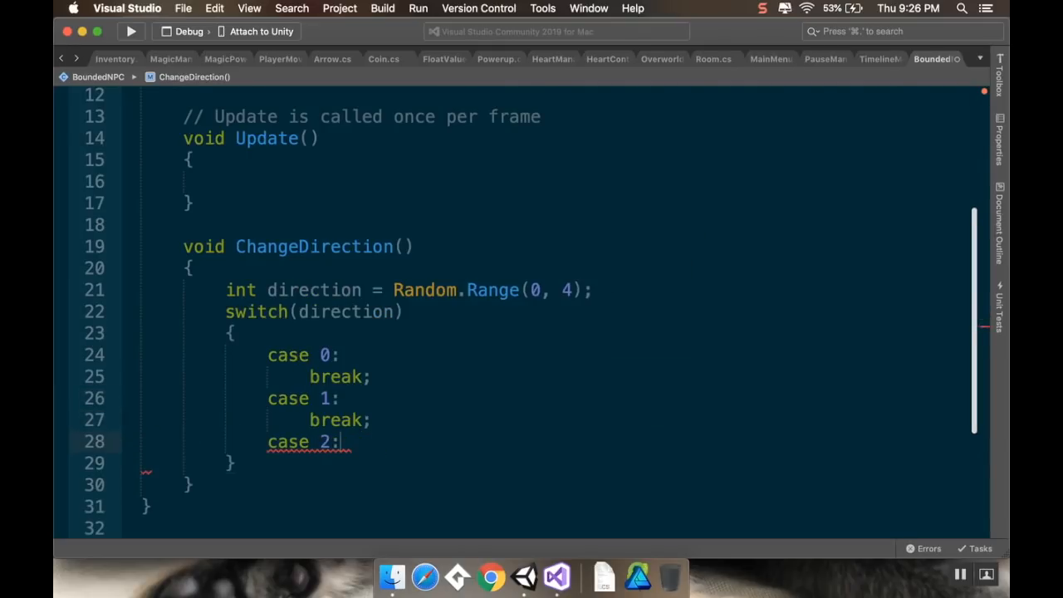
{"action": "key", "text": "Return"}
{"action": "type", "text": "break;"}
{"action": "key", "text": "Return"}
{"action": "type", "text": "case 3:"}
{"action": "key", "text": "Return"}
{"action": "type", "text": "break;"}
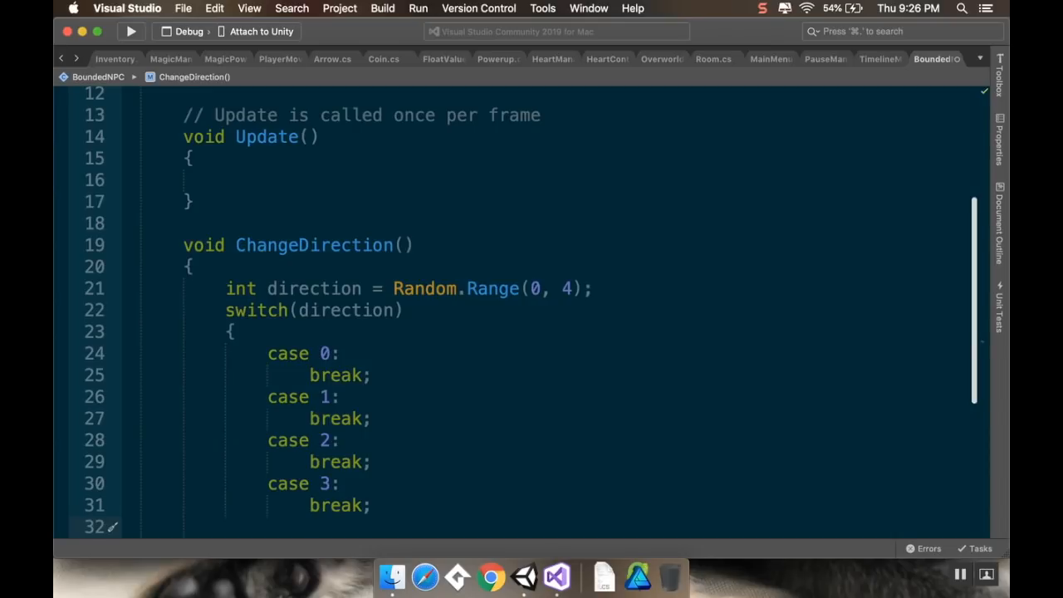
- Add a default case with a break statement after case 3 in the direction switch
{"action": "scroll", "coordinate": [470, 274], "scroll_direction": "down", "scroll_amount": 3}
{"action": "scroll", "coordinate": [465, 290], "scroll_direction": "up", "scroll_amount": 3}
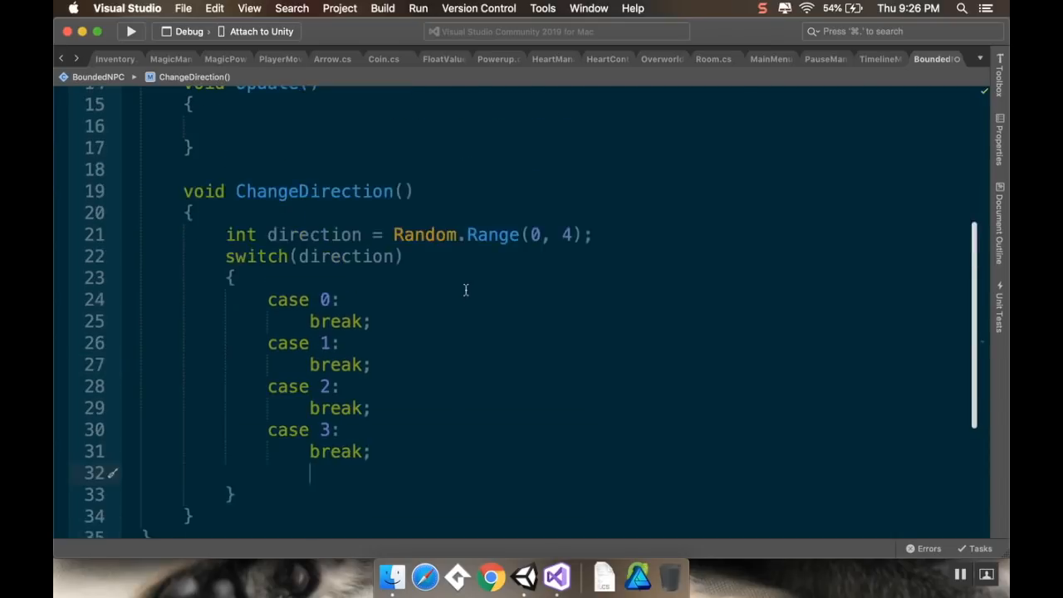
{"action": "scroll", "coordinate": [432, 290], "scroll_direction": "down", "scroll_amount": 2}
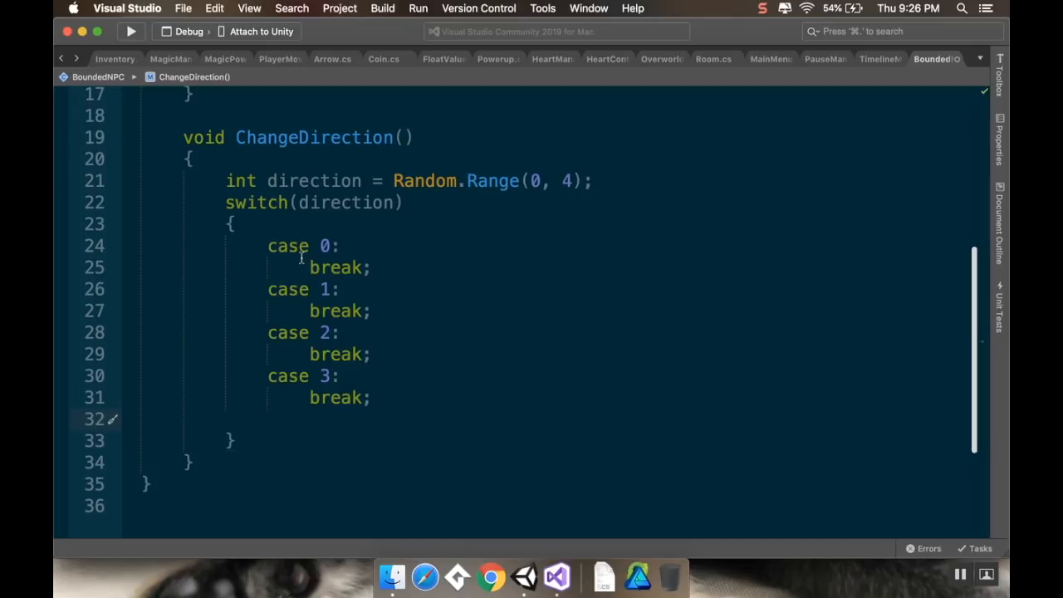
{"action": "type", "text": "default:"}
{"action": "key", "text": "Return"}
{"action": "type", "text": "break;"}
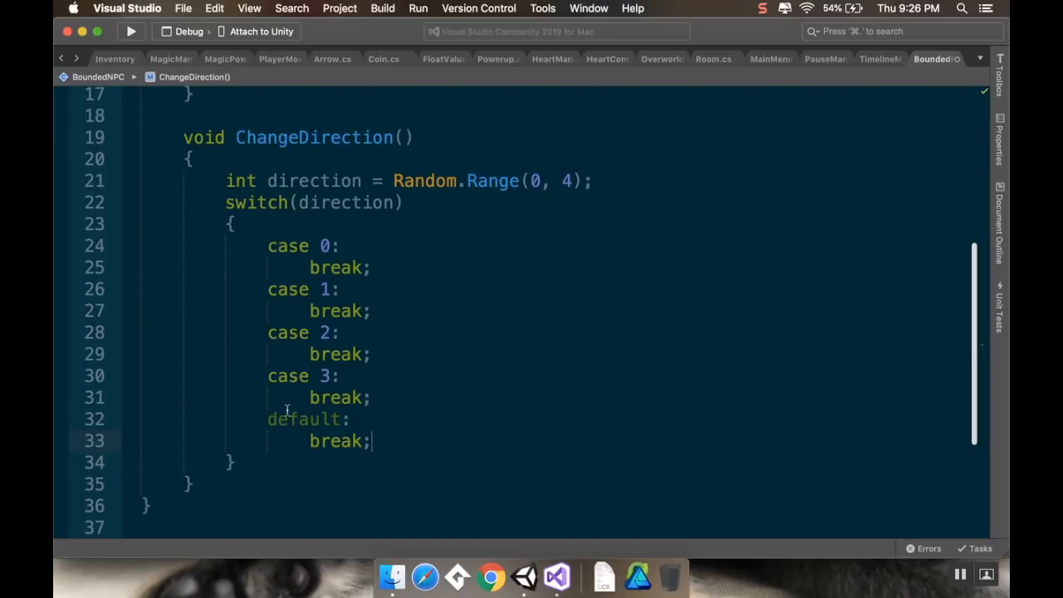
- Start declaring a private Vector2 field named direction above the Start comment in the BoundedNPC class
{"action": "left_click", "coordinate": [342, 246]}
{"action": "scroll", "coordinate": [419, 264], "scroll_direction": "up", "scroll_amount": 8}
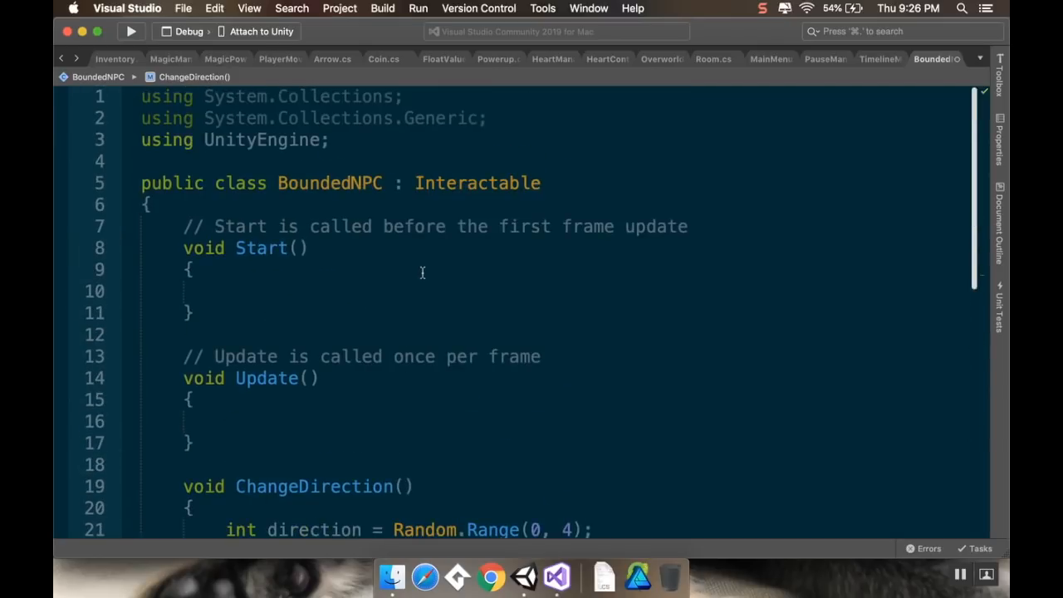
{"action": "left_click", "coordinate": [292, 210]}
{"action": "key", "text": "Return"}
{"action": "key", "text": "Return"}
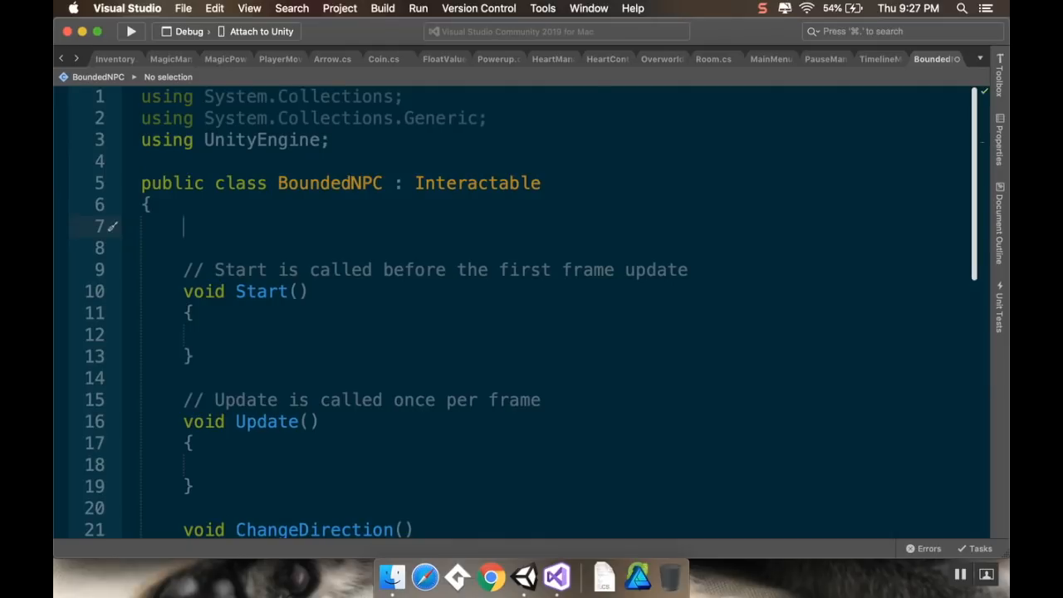
{"action": "type", "text": "p"}
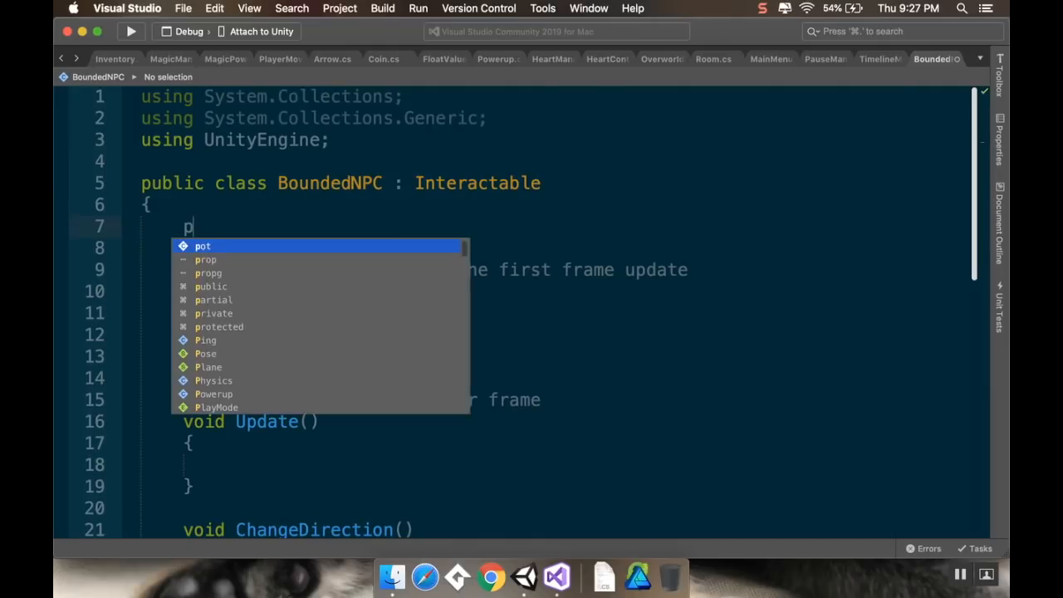
{"action": "type", "text": "rivat"}
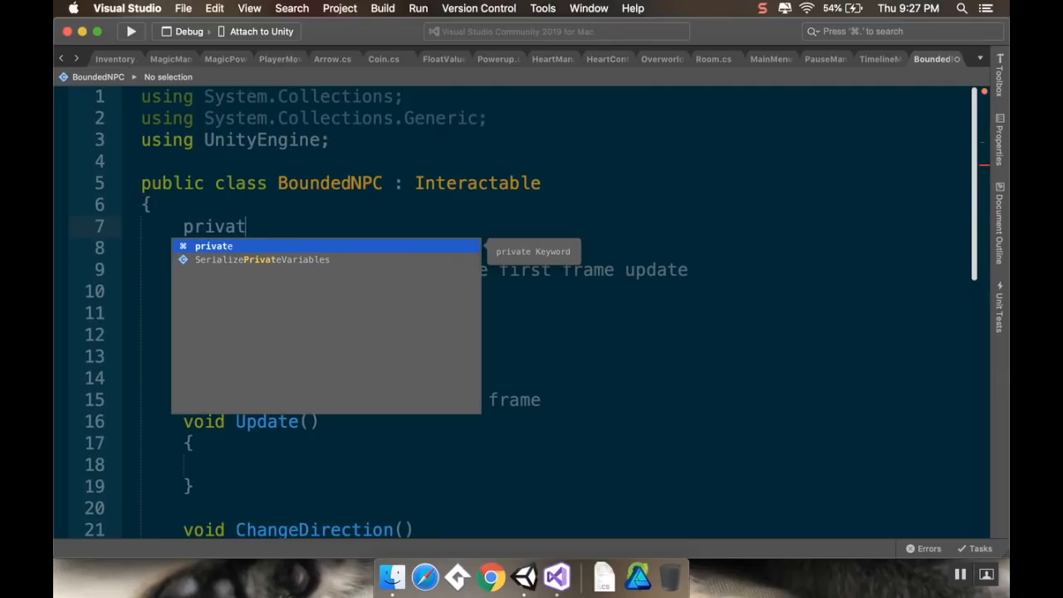
{"action": "type", "text": "e Vecto"}
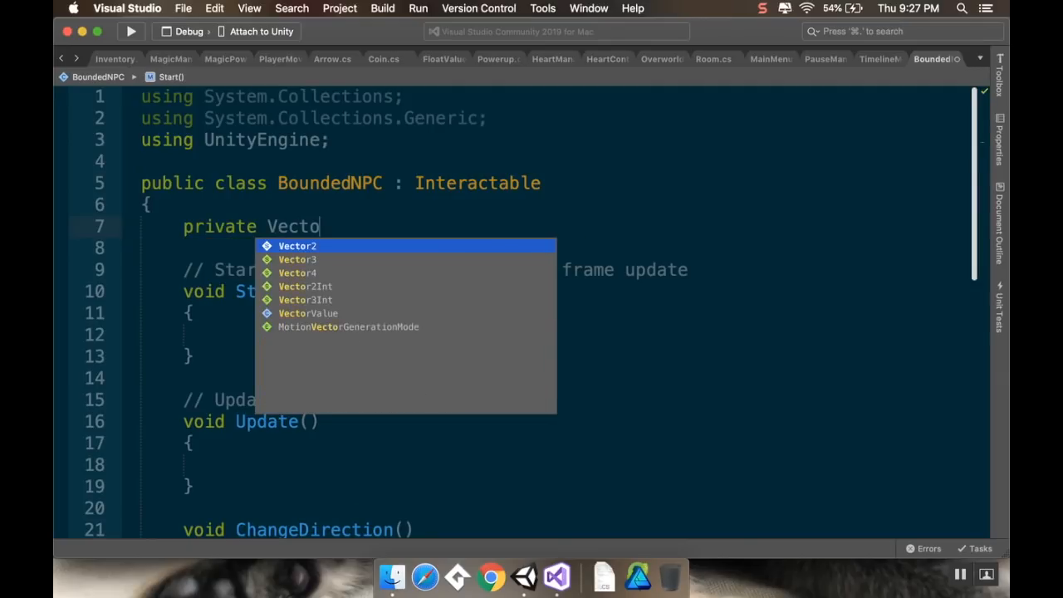
{"action": "type", "text": "r2 direction"}
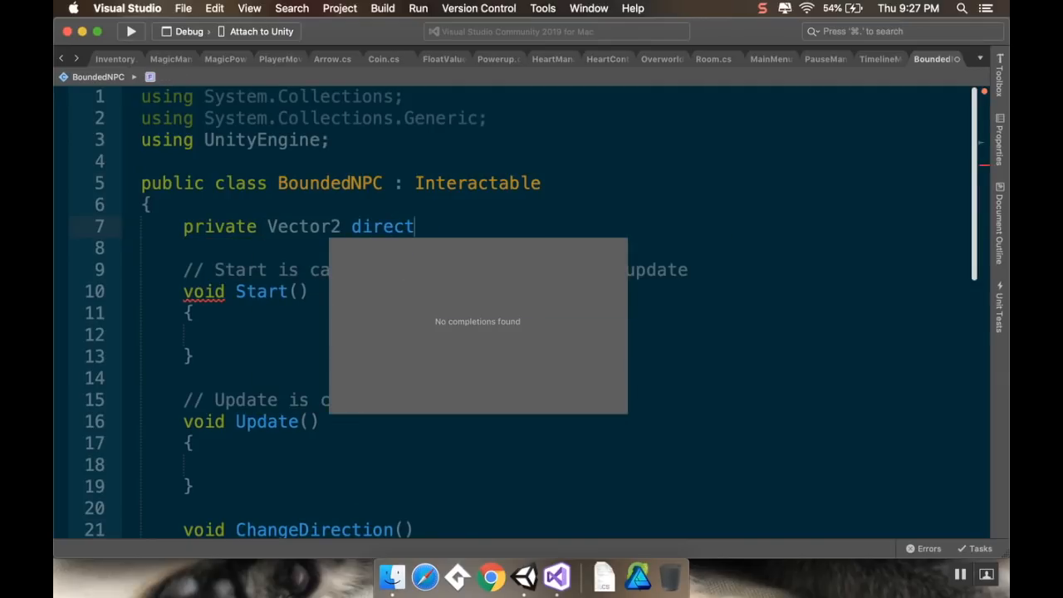
- Change the new field's type to Vector3 and complete the declaration as private Vector3 direction;
{"action": "key", "text": "BackSpace"}
{"action": "key", "text": "BackSpace"}
{"action": "key", "text": "BackSpace"}
{"action": "key", "text": "BackSpace"}
{"action": "key", "text": "BackSpace"}
{"action": "key", "text": "BackSpace"}
{"action": "key", "text": "BackSpace"}
{"action": "key", "text": "BackSpace"}
{"action": "key", "text": "BackSpace"}
{"action": "key", "text": "BackSpace"}
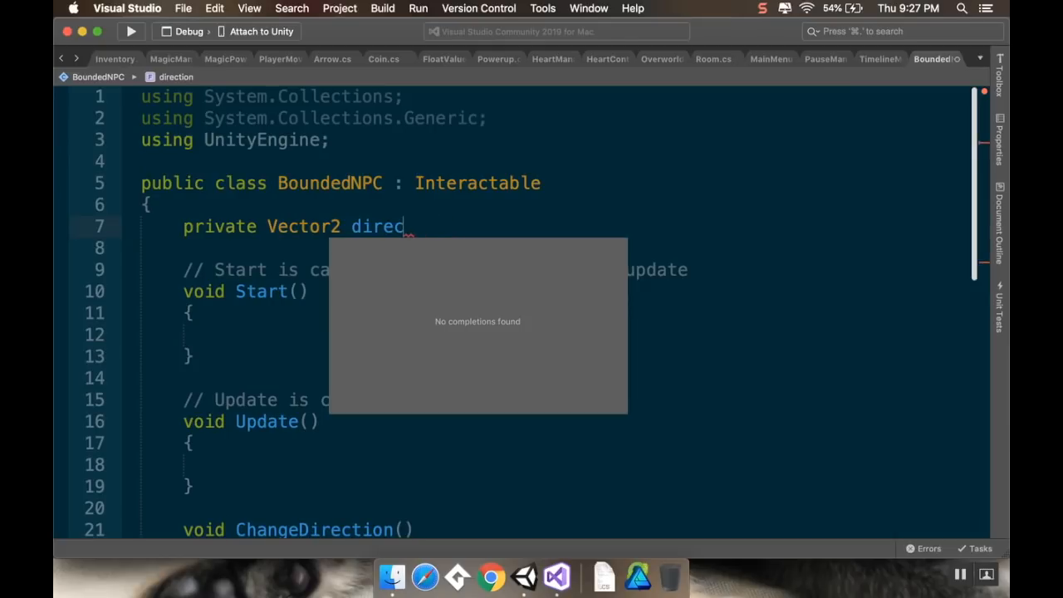
{"action": "key", "text": "BackSpace"}
{"action": "type", "text": "3 "}
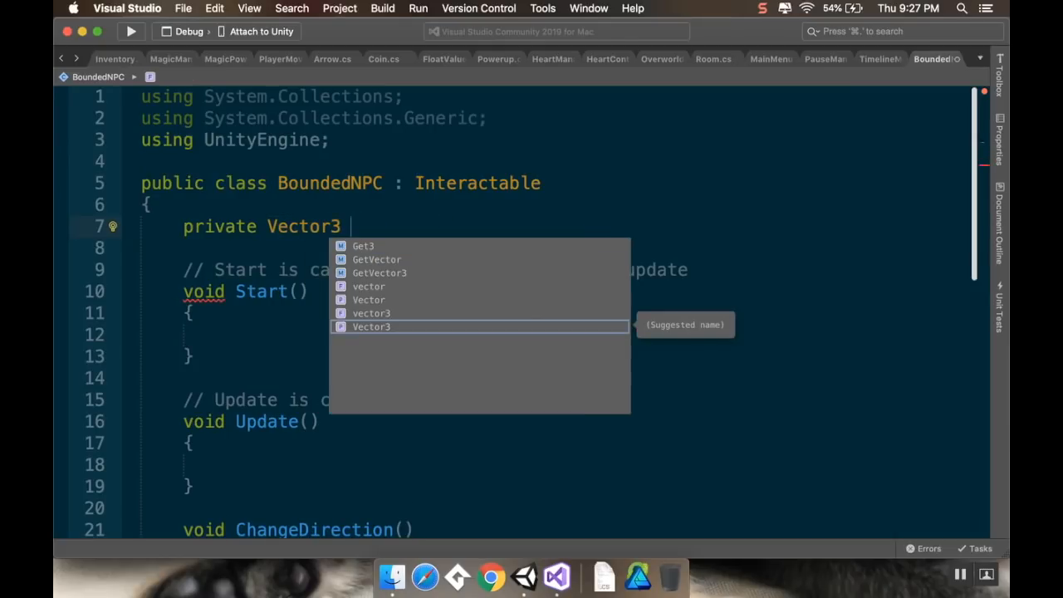
{"action": "type", "text": "direction;"}
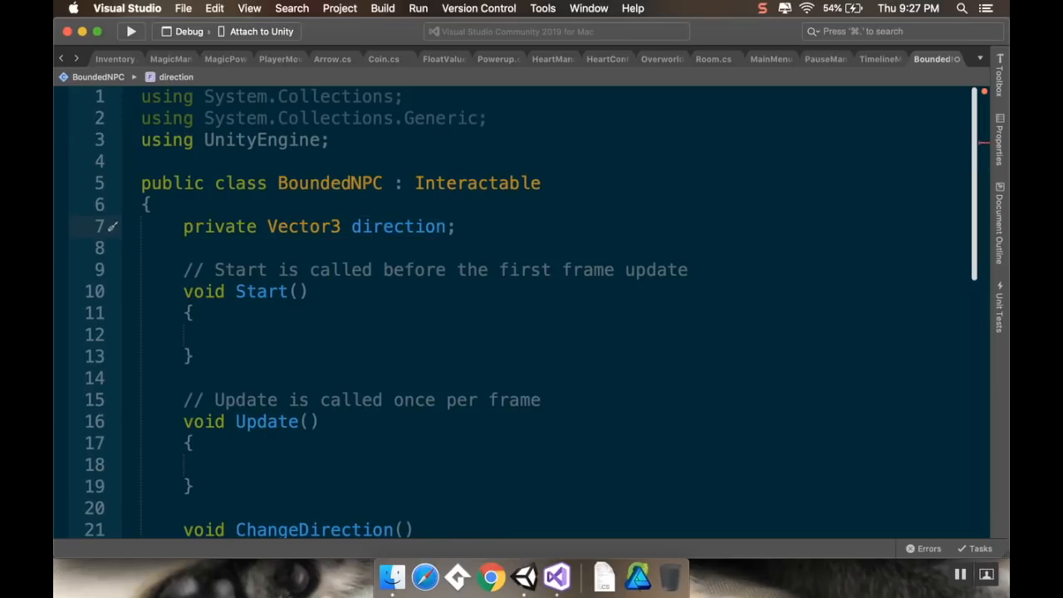
- Add the comment // Walking to the right inside case 0, with an empty line below it
{"action": "scroll", "coordinate": [312, 259], "scroll_direction": "down", "scroll_amount": 5}
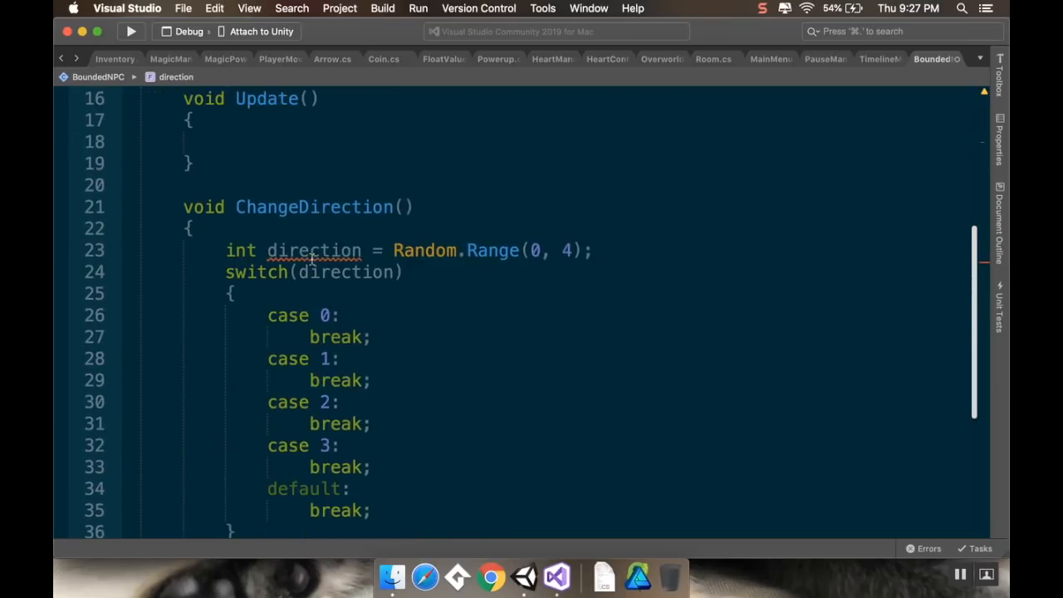
{"action": "left_click", "coordinate": [349, 319]}
{"action": "key", "text": "Return"}
{"action": "type", "text": "//"}
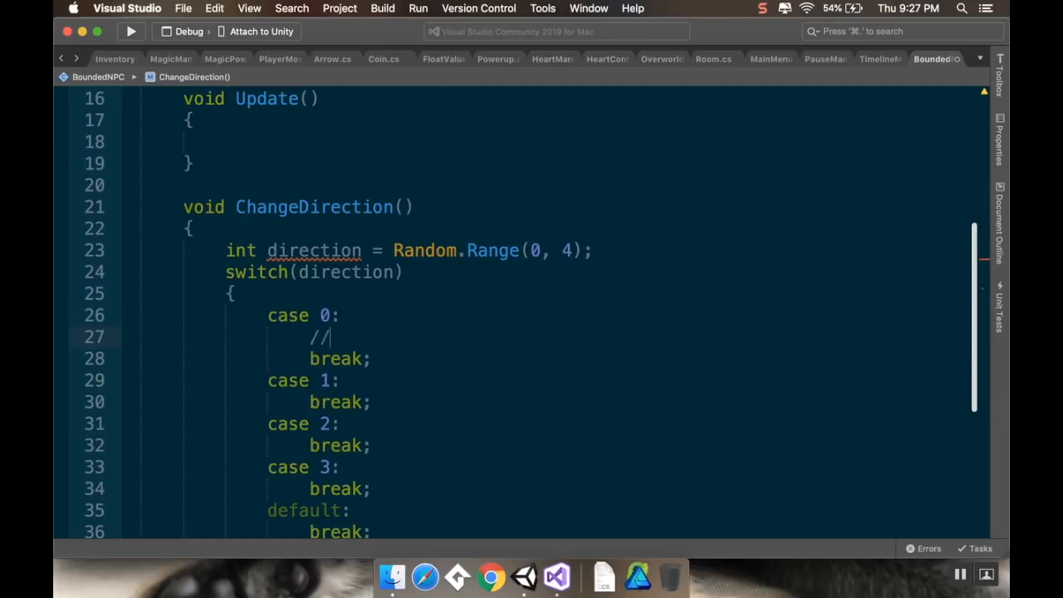
{"action": "type", "text": " Walking to the right"}
{"action": "key", "text": "Return"}
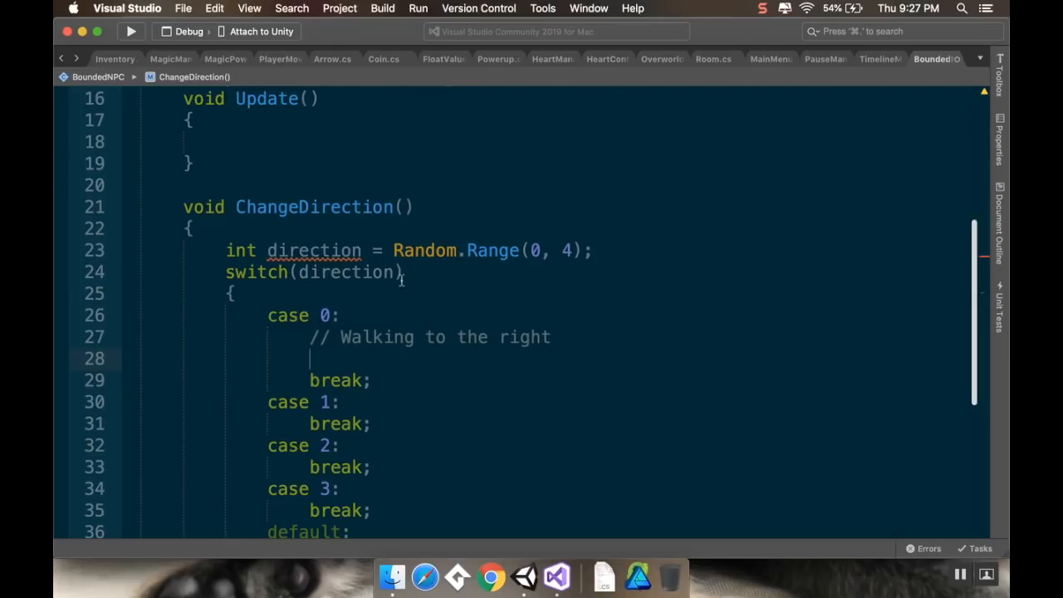
- Rename the Vector3 field direction to directionVector
{"action": "scroll", "coordinate": [433, 287], "scroll_direction": "up", "scroll_amount": 5}
{"action": "left_click", "coordinate": [455, 173]}
{"action": "key", "text": "Left"}
{"action": "key", "text": "super+r"}
{"action": "type", "text": "Vector"}
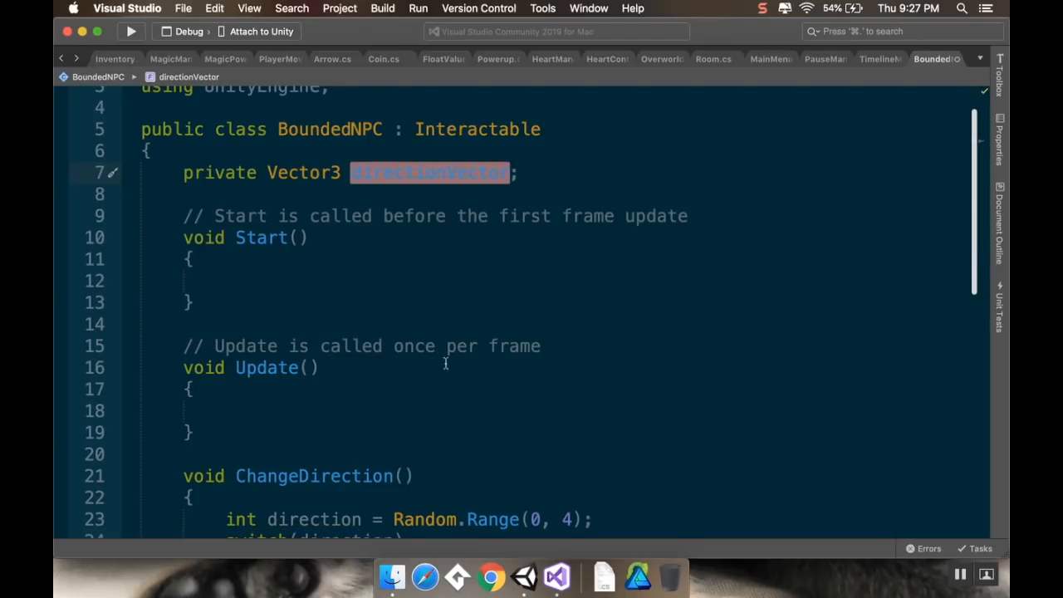
{"action": "key", "text": "Return"}
- Assign directionVector = Vector3.right; below the comment in case 0
{"action": "scroll", "coordinate": [443, 362], "scroll_direction": "down", "scroll_amount": 5}
{"action": "left_click", "coordinate": [421, 355]}
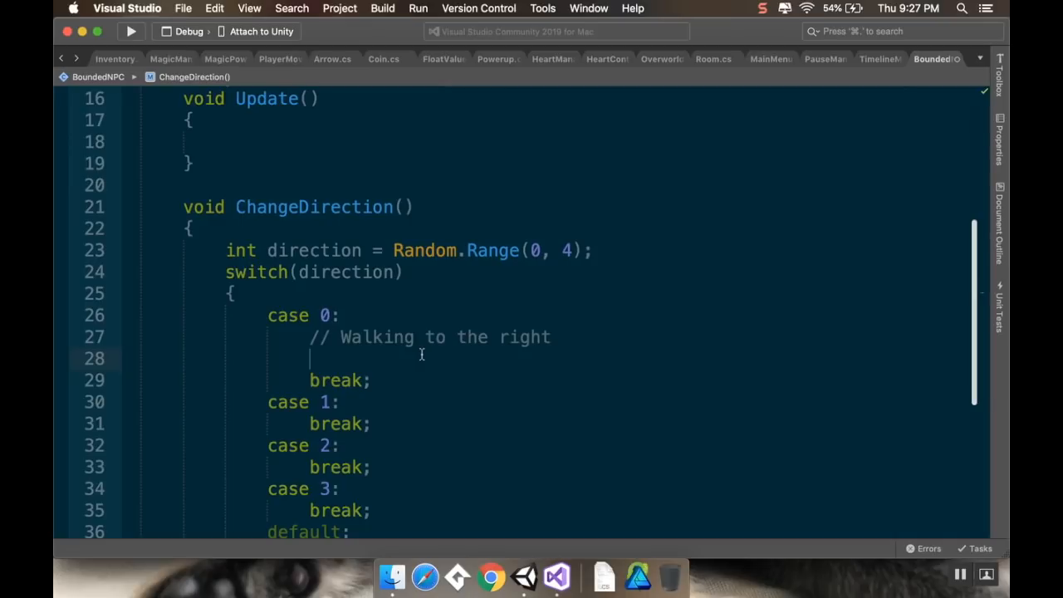
{"action": "type", "text": "dire"}
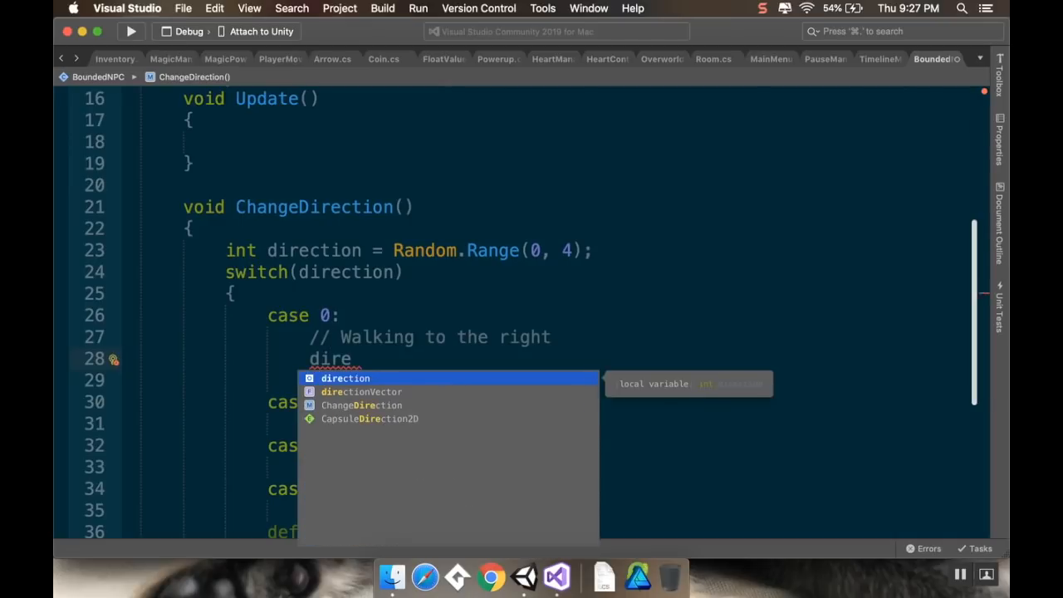
{"action": "type", "text": "ctionVector = "}
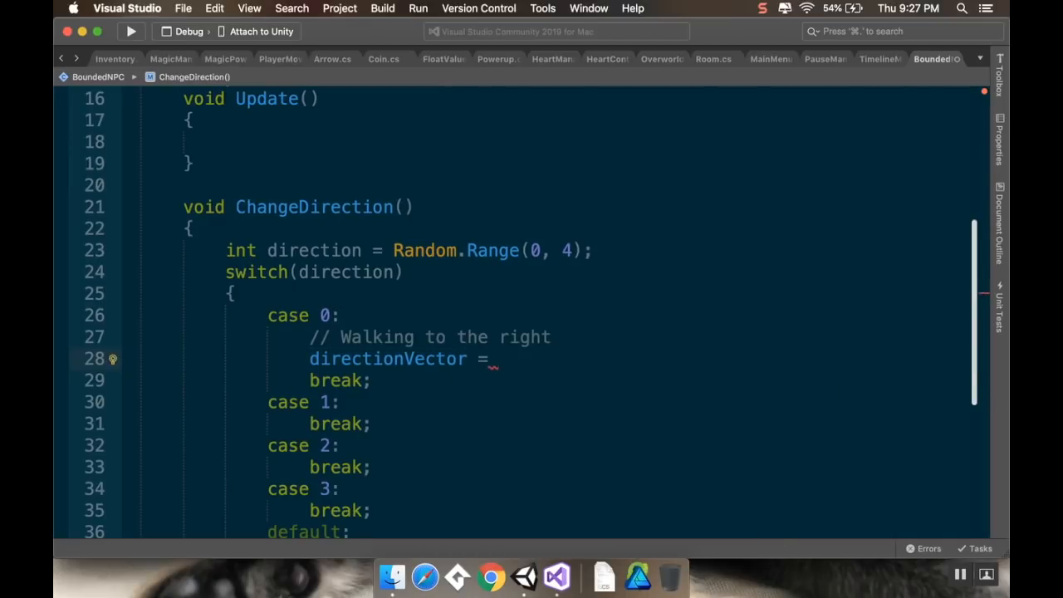
{"action": "type", "text": "Vector3.ri"}
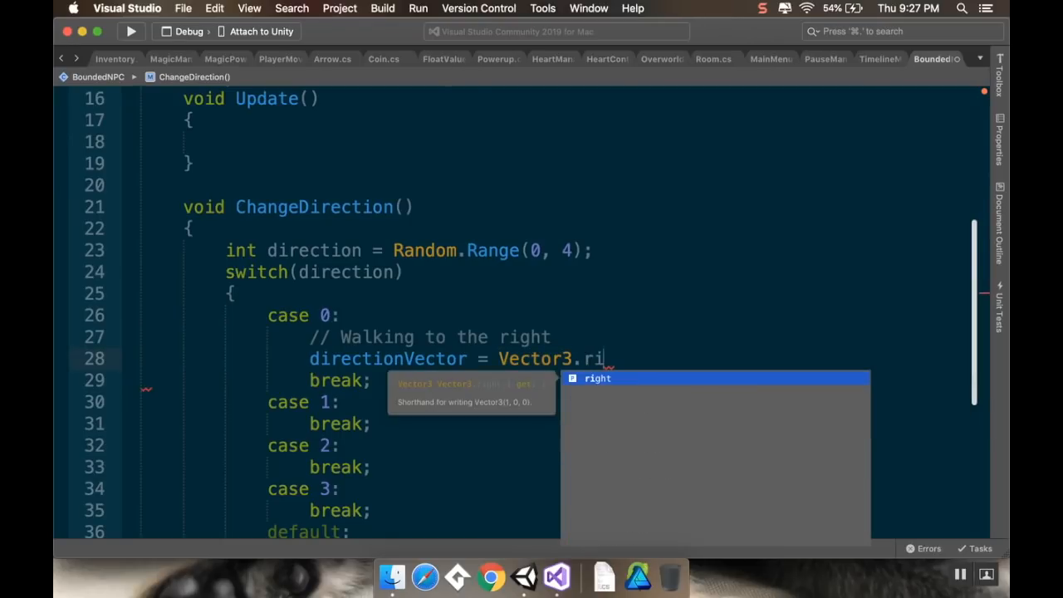
{"action": "key", "text": "Tab"}
{"action": "type", "text": ";"}
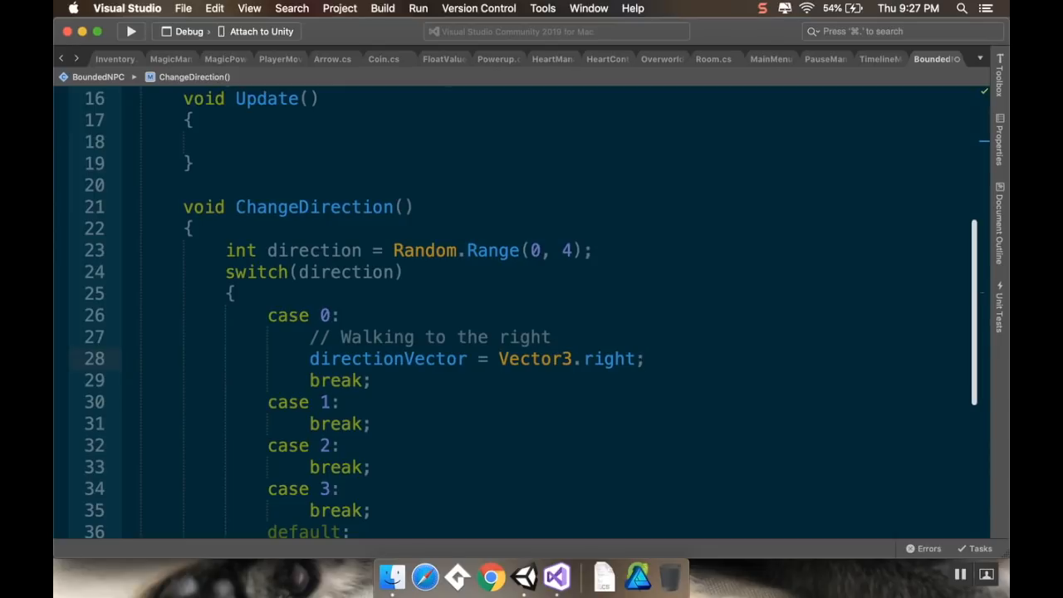
- In case 1, add the comment // Walking up and the assignment directionVector = Vector3.up; before the break
{"action": "left_click", "coordinate": [371, 380]}
{"action": "left_click", "coordinate": [340, 402]}
{"action": "key", "text": "Return"}
{"action": "type", "text": "// Walking up"}
{"action": "key", "text": "Return"}
{"action": "type", "text": "direction"}
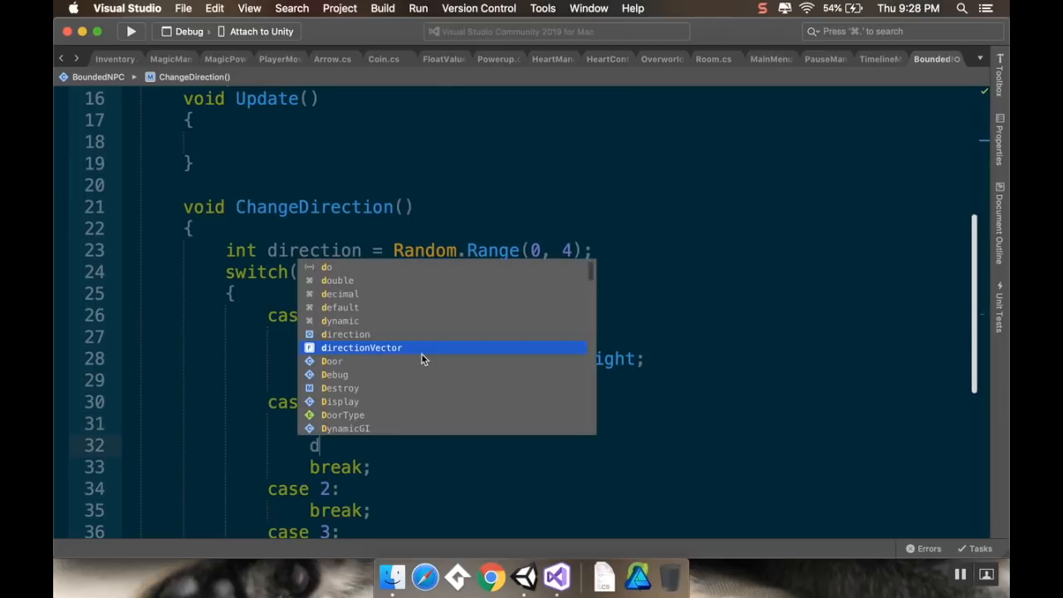
{"action": "key", "text": "Down"}
{"action": "key", "text": "Return"}
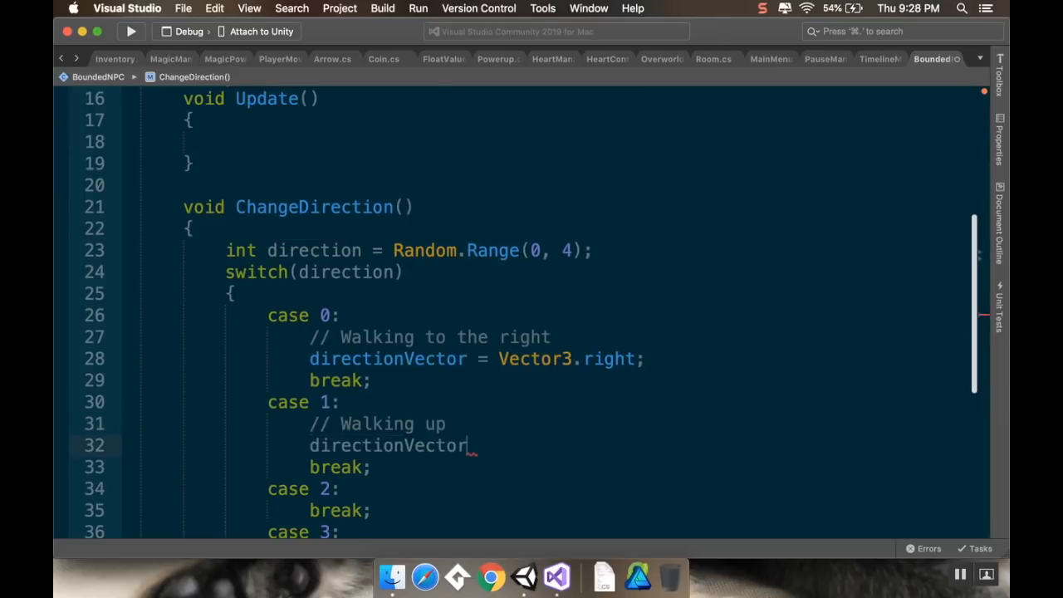
{"action": "type", "text": "= Vec"}
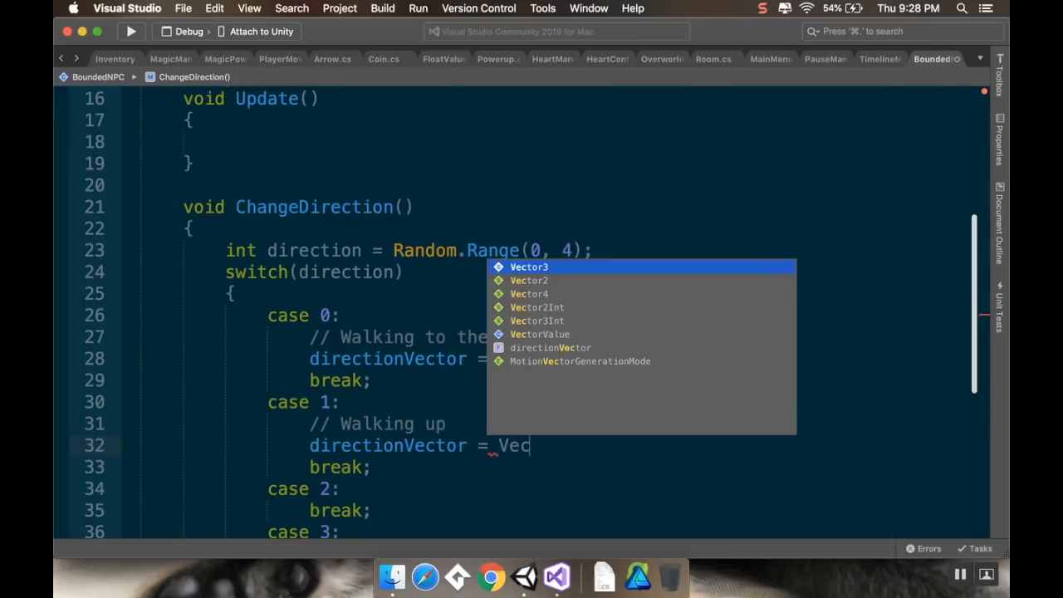
{"action": "type", "text": "tor3."}
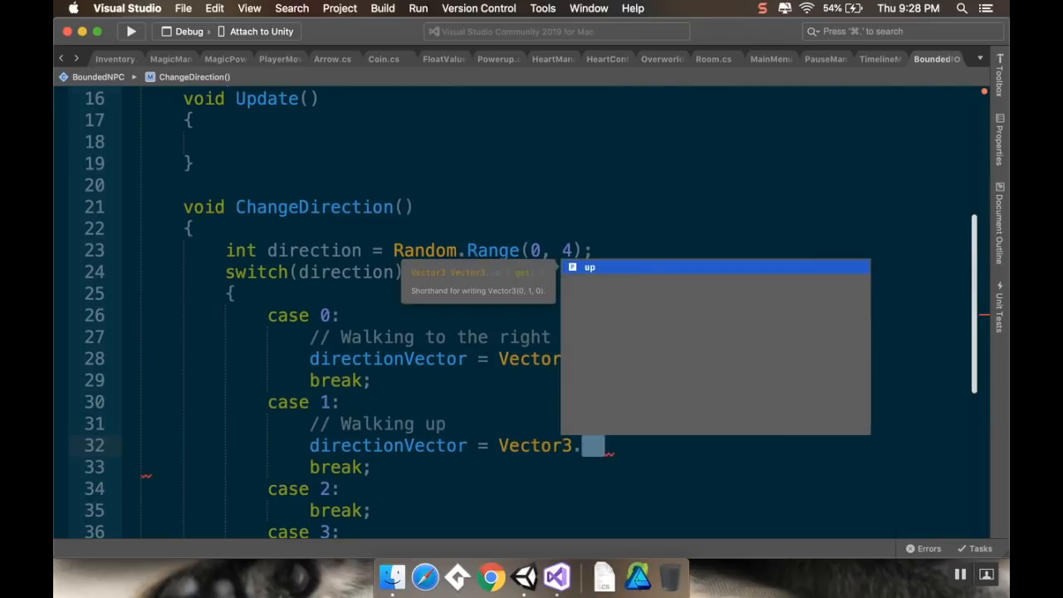
{"action": "type", "text": "up;"}
- In case 2, add the comment // Walking Left and the assignment directionVector = Vector3.left; before the break
{"action": "key", "text": "Down"}
{"action": "key", "text": "Down"}
{"action": "key", "text": "Return"}
{"action": "type", "text": "// Walking Left"}
{"action": "key", "text": "Return"}
{"action": "type", "text": "direction"}
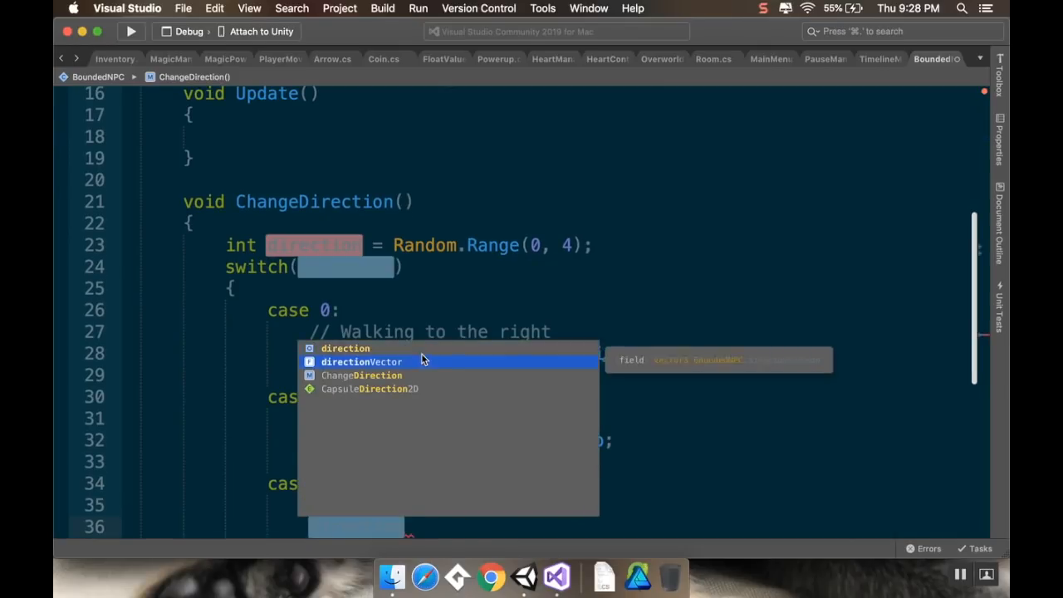
{"action": "left_click", "coordinate": [420, 359]}
{"action": "type", "text": "= Vector3.le"}
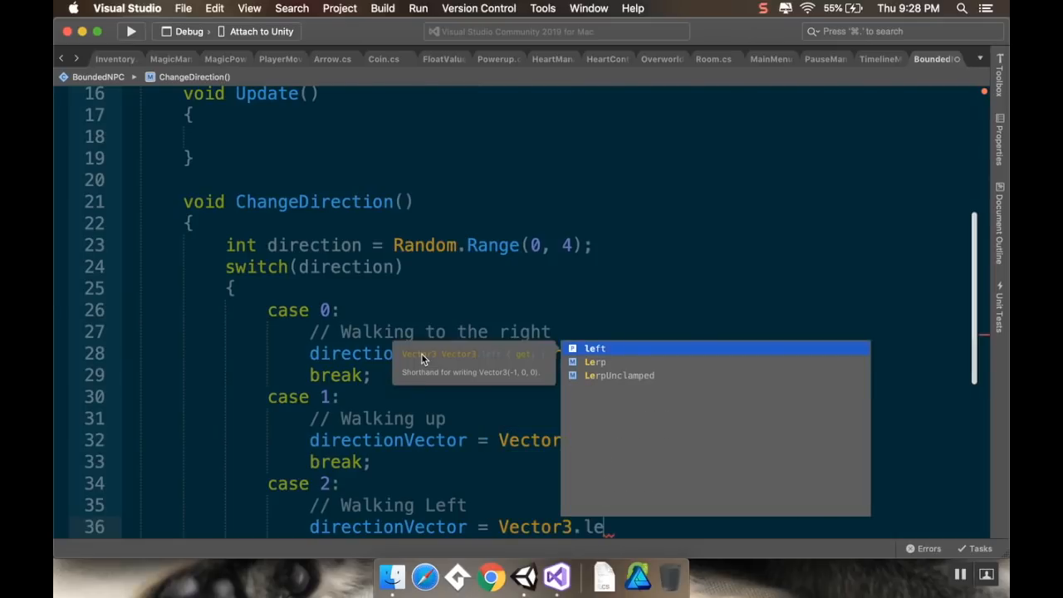
{"action": "key", "text": "Return"}
{"action": "type", "text": ";"}
- Add the comment // Walking down inside case 3, with an empty line below it
{"action": "scroll", "coordinate": [430, 381], "scroll_direction": "down", "scroll_amount": 4}
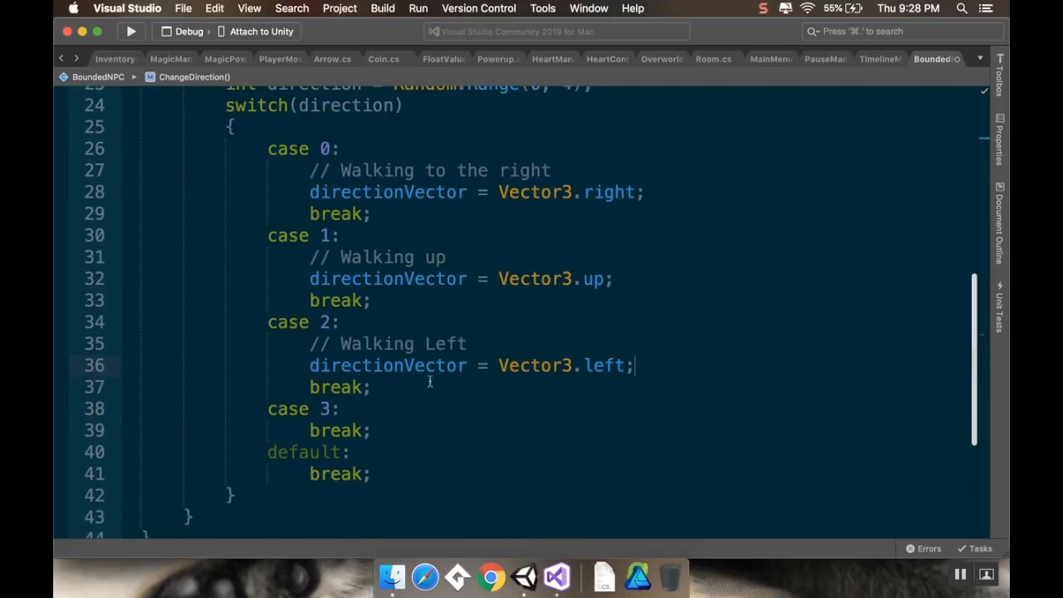
{"action": "left_click", "coordinate": [391, 411]}
{"action": "key", "text": "Return"}
{"action": "type", "text": "//"}
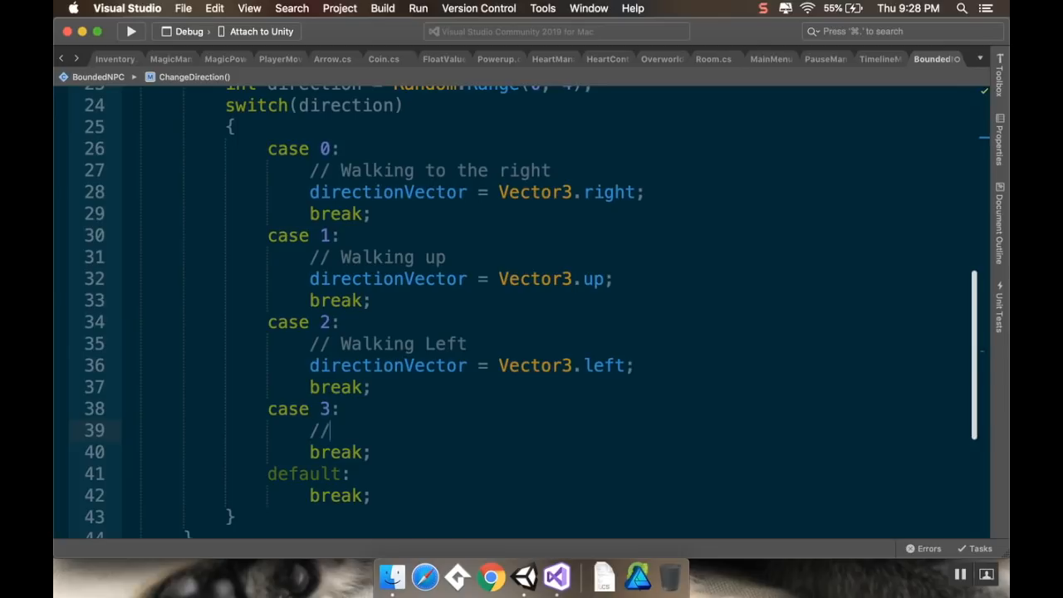
{"action": "type", "text": " Walking down"}
{"action": "key", "text": "Return"}
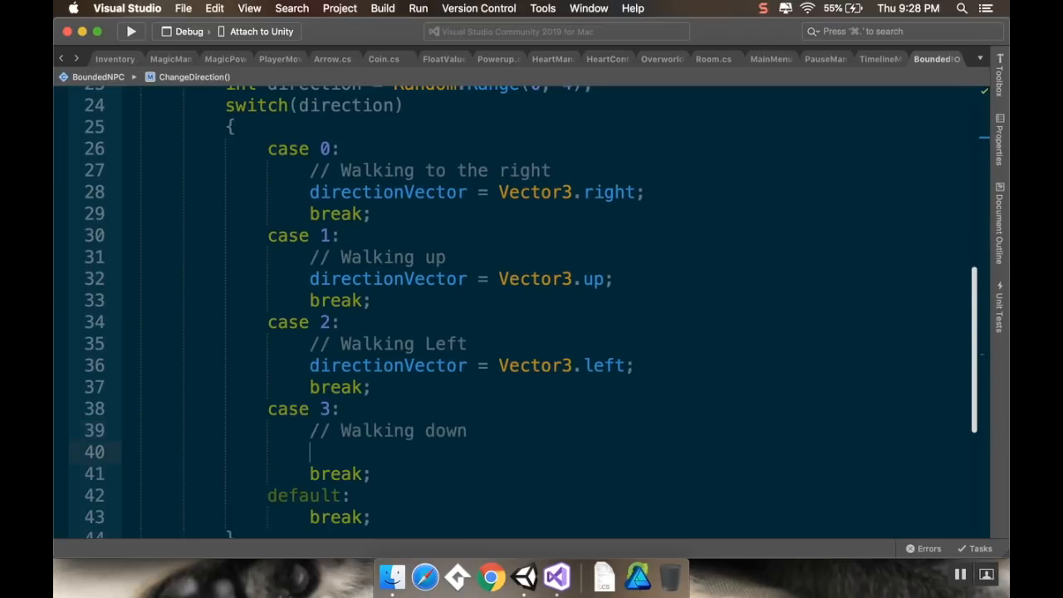
- Assign directionVector = Vector3.down; below the // Walking down comment in case 3
{"action": "type", "text": "direc"}
{"action": "key", "text": "Down"}
{"action": "key", "text": "Return"}
{"action": "type", "text": "= V"}
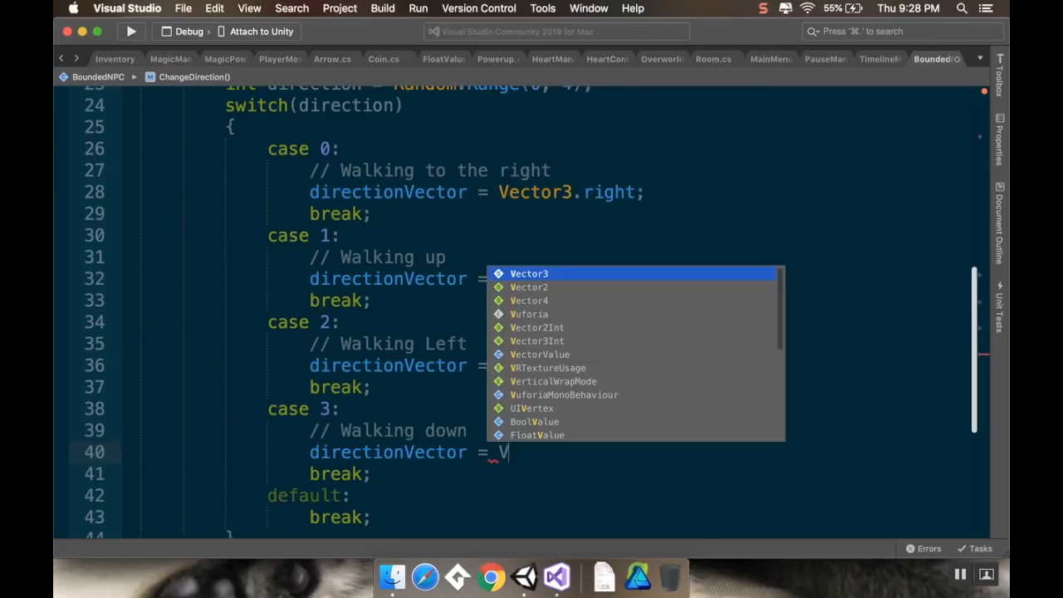
{"action": "type", "text": "ector3."}
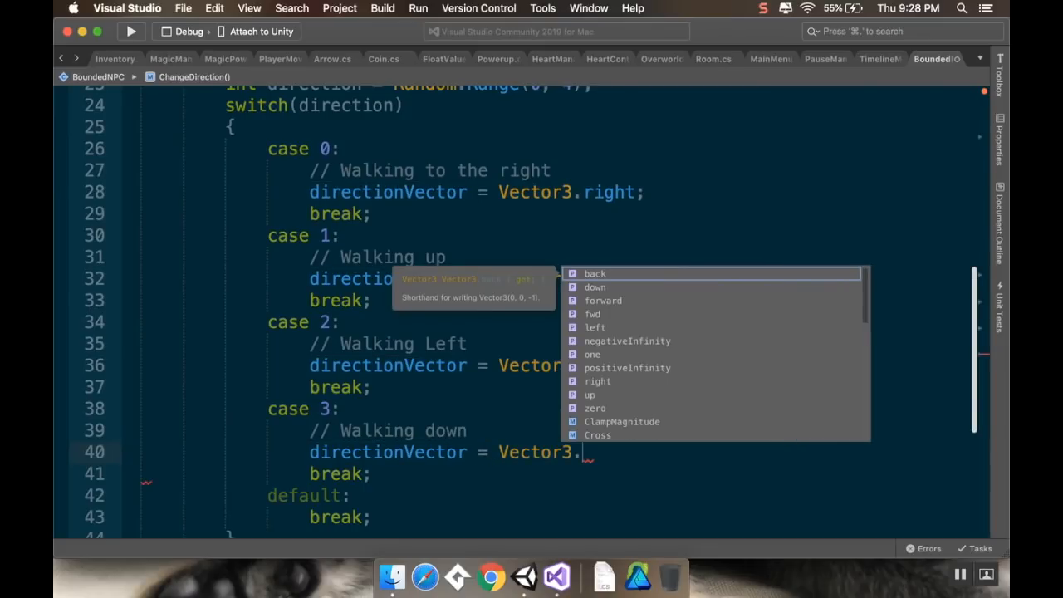
{"action": "type", "text": "down;"}
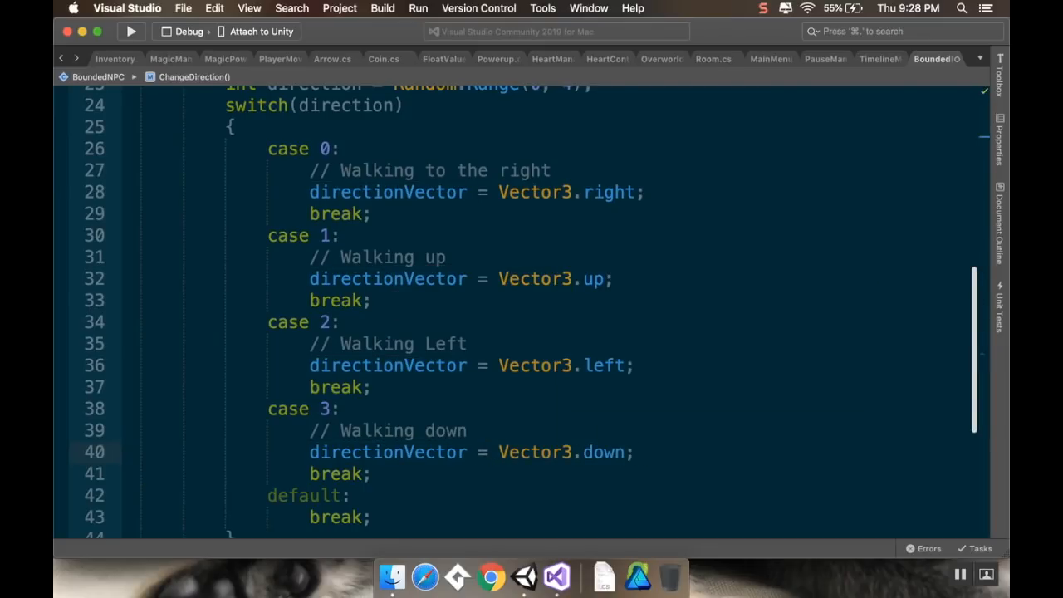
- Insert a private void OnAnimatorMove() method between Update and ChangeDirection
{"action": "scroll", "coordinate": [427, 404], "scroll_direction": "up", "scroll_amount": 5}
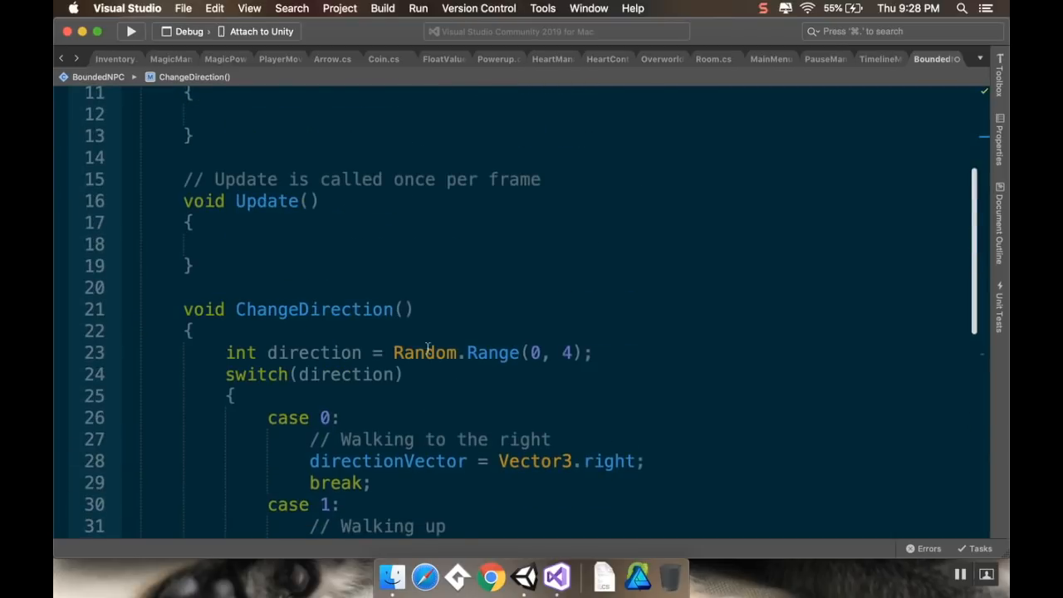
{"action": "scroll", "coordinate": [403, 348], "scroll_direction": "down", "scroll_amount": 3}
{"action": "scroll", "coordinate": [403, 348], "scroll_direction": "down", "scroll_amount": 3}
{"action": "scroll", "coordinate": [307, 365], "scroll_direction": "up", "scroll_amount": 7}
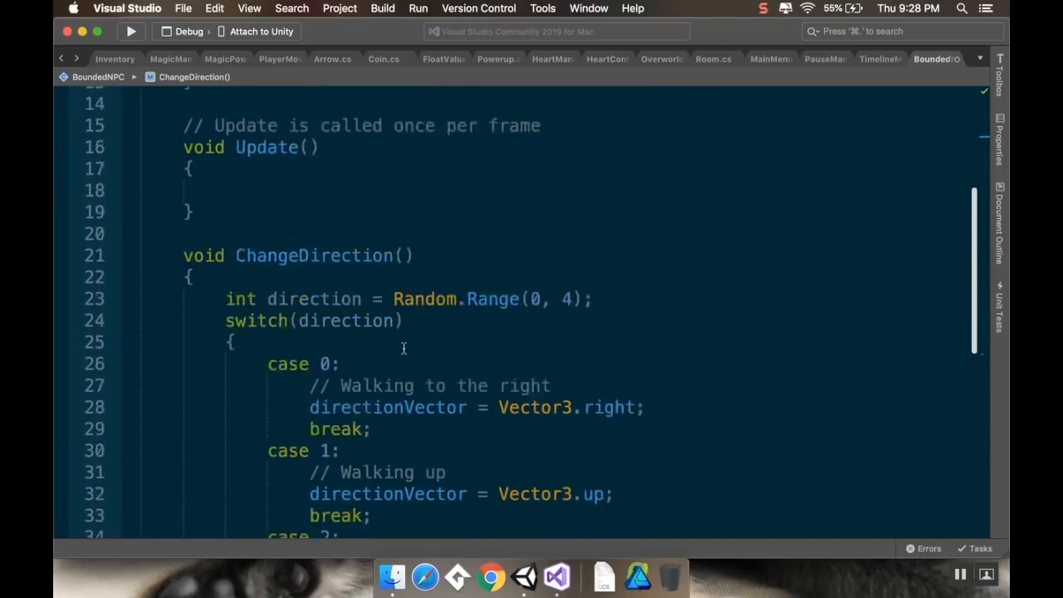
{"action": "left_click", "coordinate": [270, 381]}
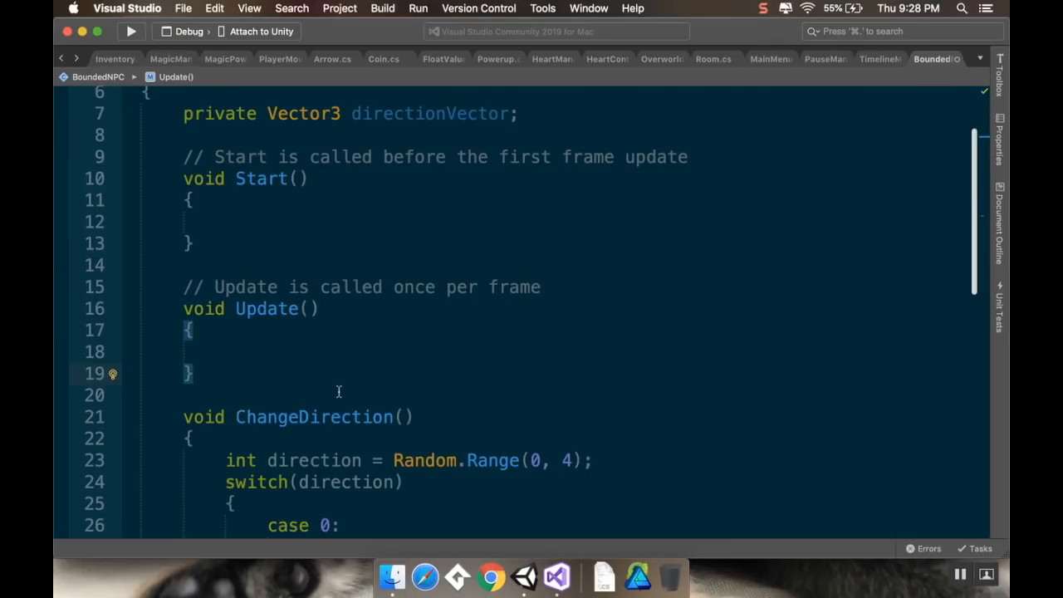
{"action": "key", "text": "Return"}
{"action": "key", "text": "Return"}
{"action": "type", "text": "void Move"}
{"action": "key", "text": "Return"}
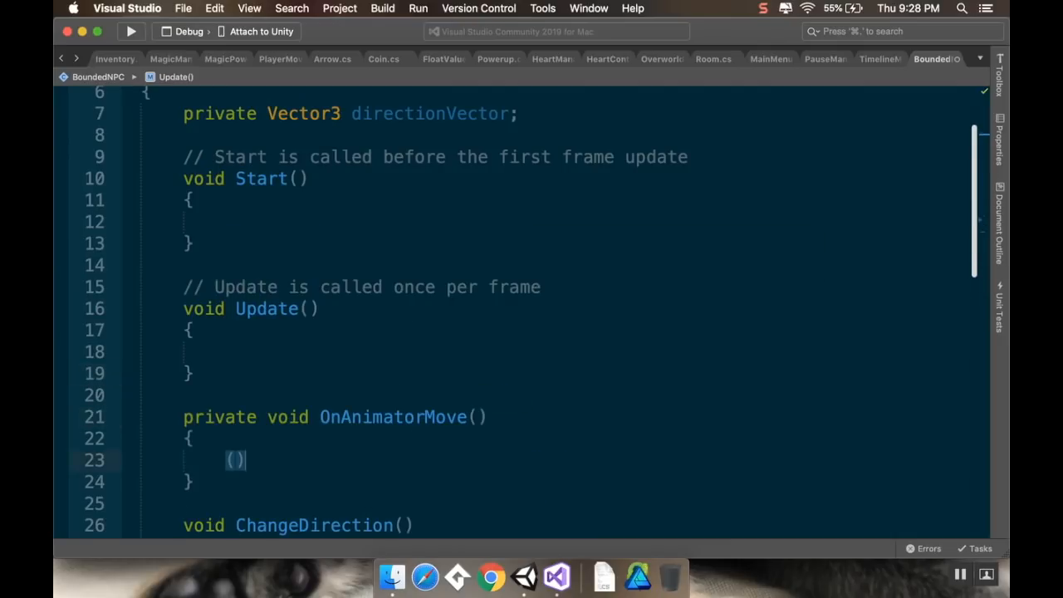
- Rename the OnAnimatorMove method to Move and remove the stray parentheses from its body
{"action": "left_click_drag", "start_coordinate": [322, 422], "coordinate": [464, 416]}
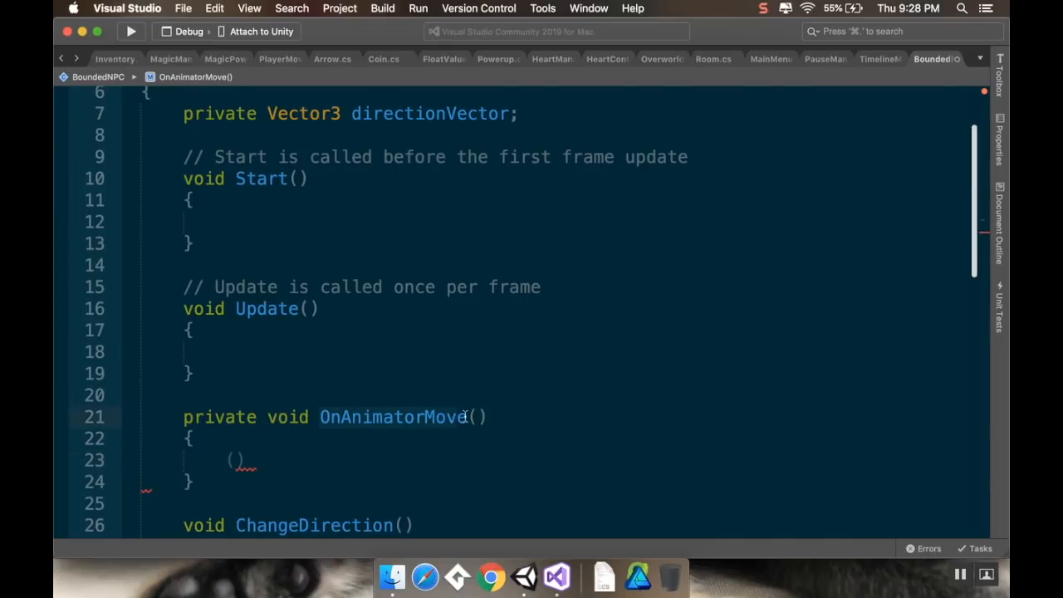
{"action": "type", "text": "e"}
{"action": "type", "text": "ove"}
{"action": "left_click", "coordinate": [412, 397]}
{"action": "left_click", "coordinate": [346, 454]}
{"action": "key", "text": "BackSpace"}
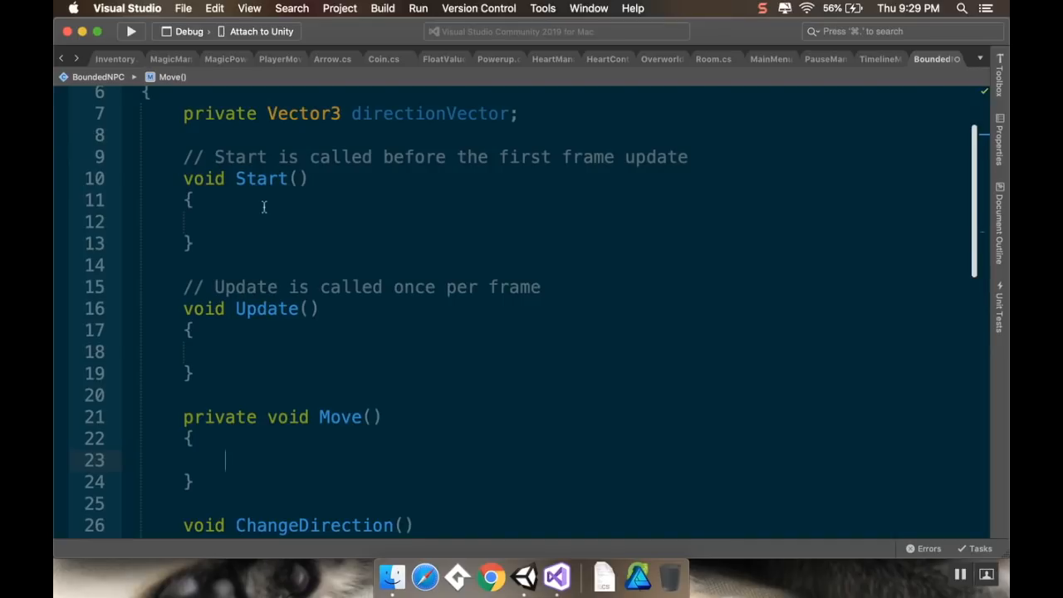
- Declare the field private Transform myTransform; directly below the directionVector field
{"action": "left_click", "coordinate": [347, 214]}
{"action": "left_click", "coordinate": [534, 122]}
{"action": "key", "text": "Return"}
{"action": "type", "text": "private "}
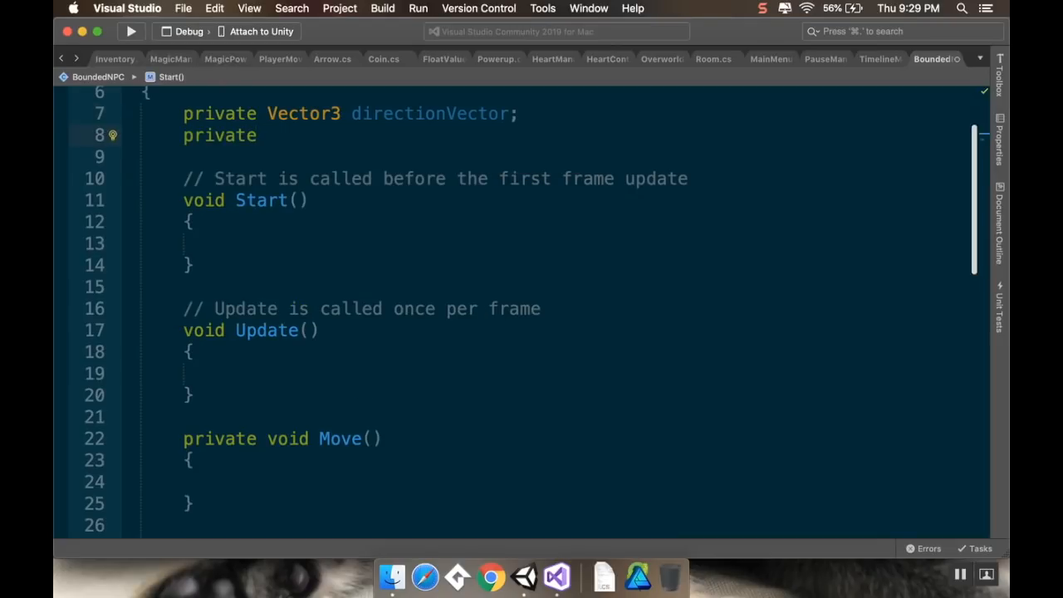
{"action": "type", "text": "Ve"}
{"action": "key", "text": "BackSpace"}
{"action": "key", "text": "BackSpace"}
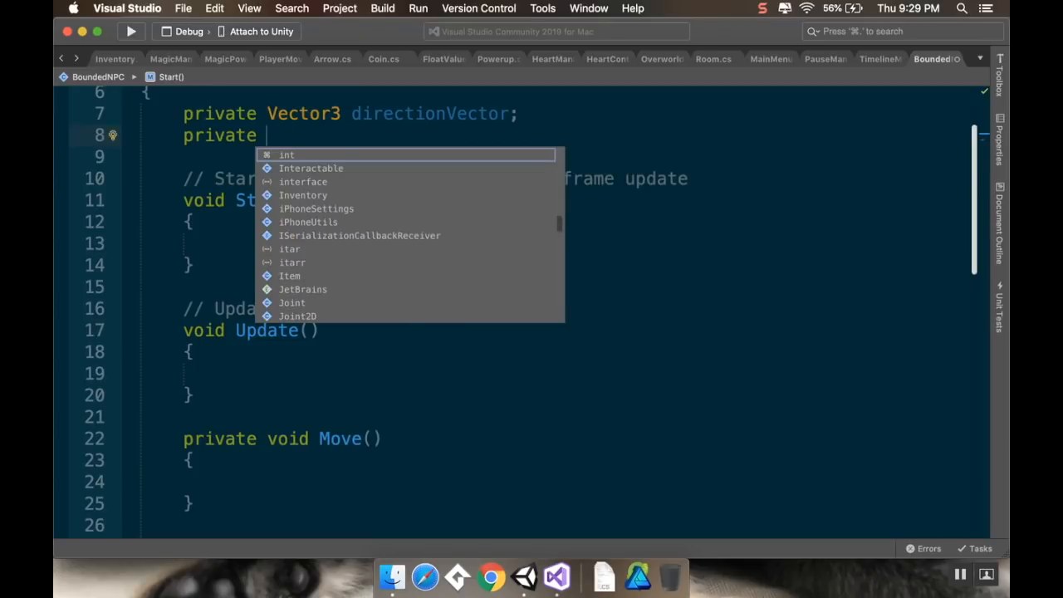
{"action": "type", "text": "Transform myTrans"}
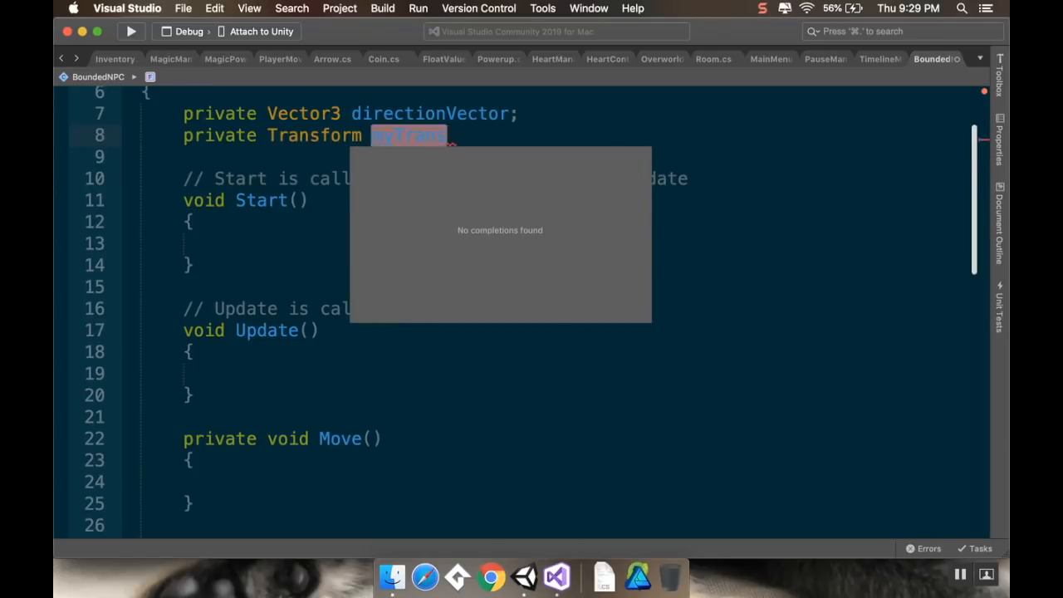
{"action": "type", "text": "form;"}
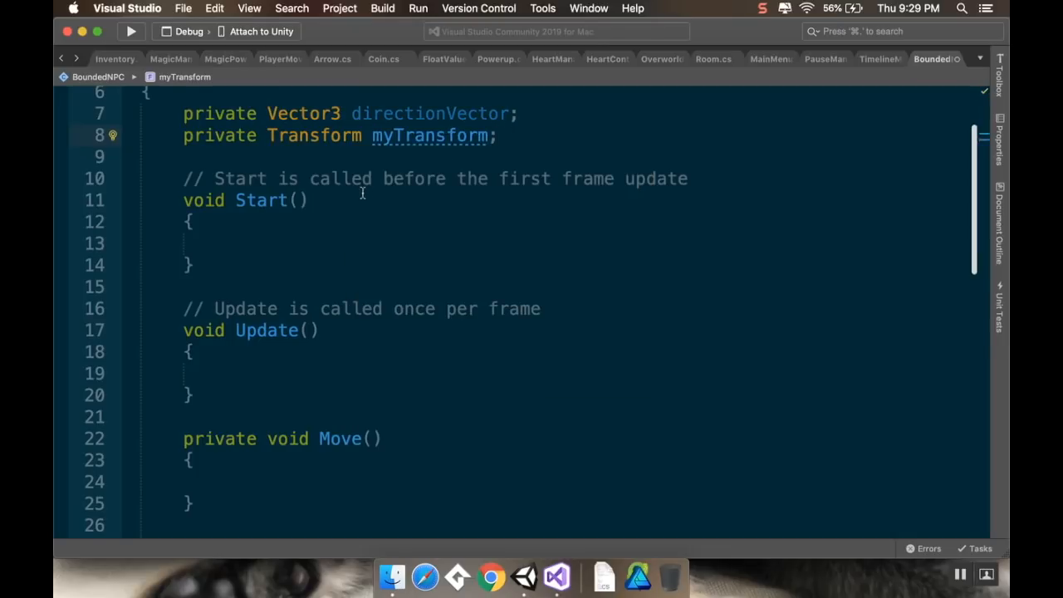
- In the Start method, assign myTransform = GetComponent<Transform>();
{"action": "left_click", "coordinate": [331, 240]}
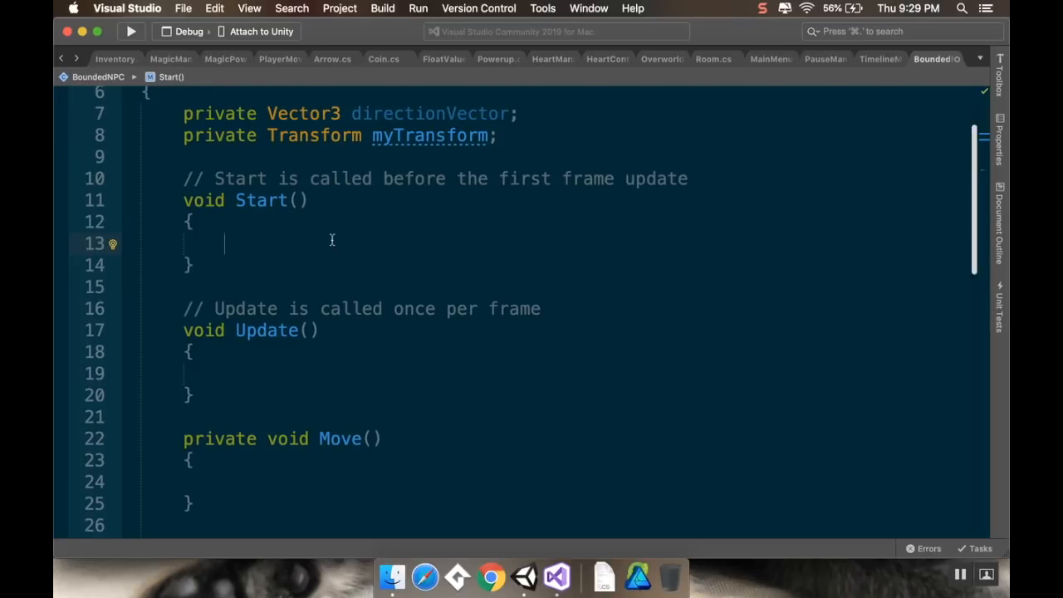
{"action": "type", "text": "myT"}
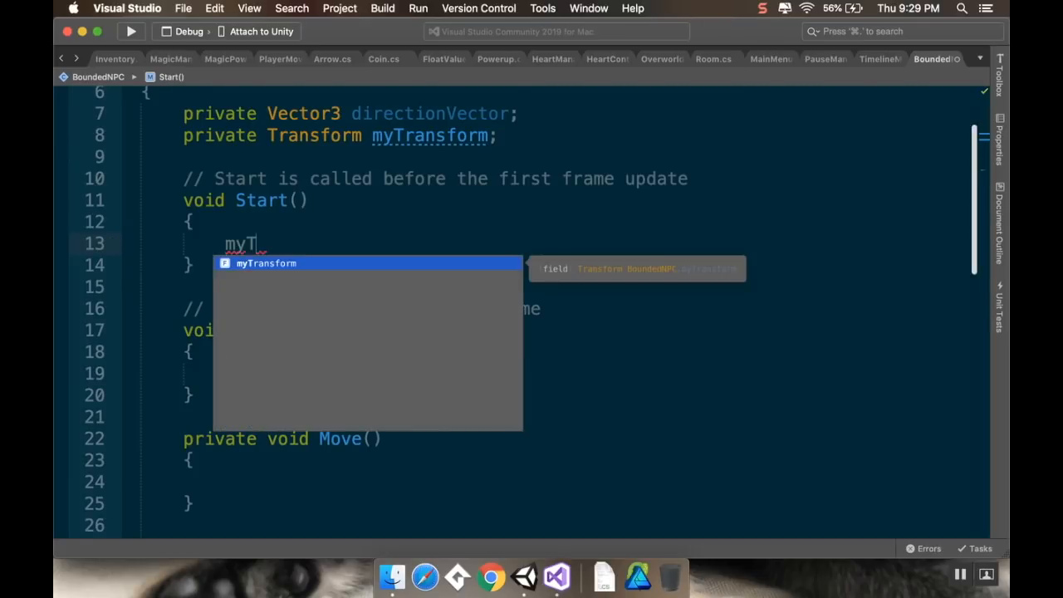
{"action": "type", "text": "ransform = Get"}
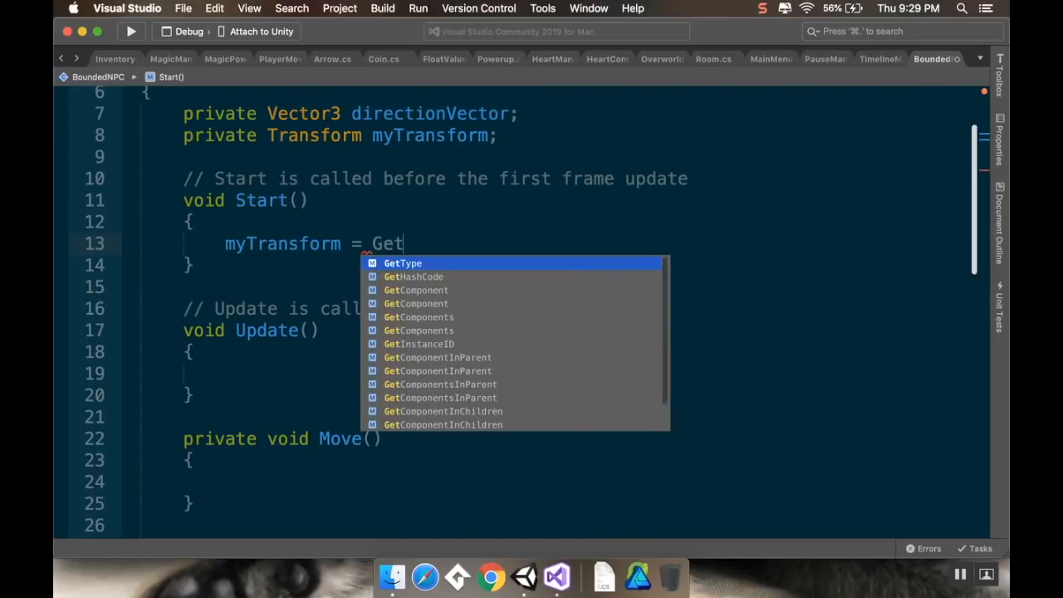
{"action": "type", "text": "Component<"}
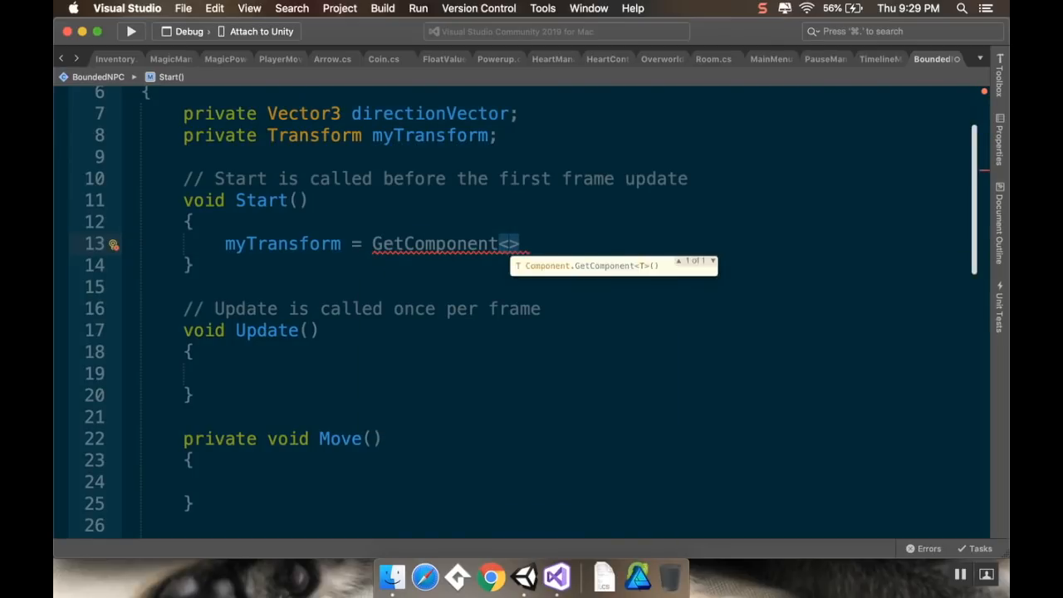
{"action": "type", "text": "Transform"}
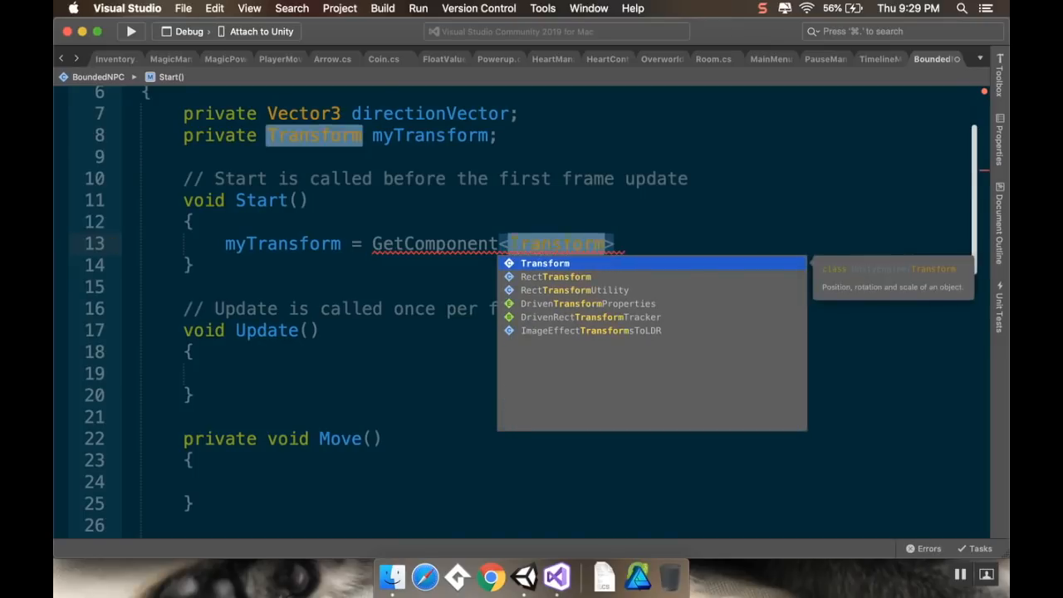
{"action": "key", "text": "Return"}
{"action": "type", "text": "();"}
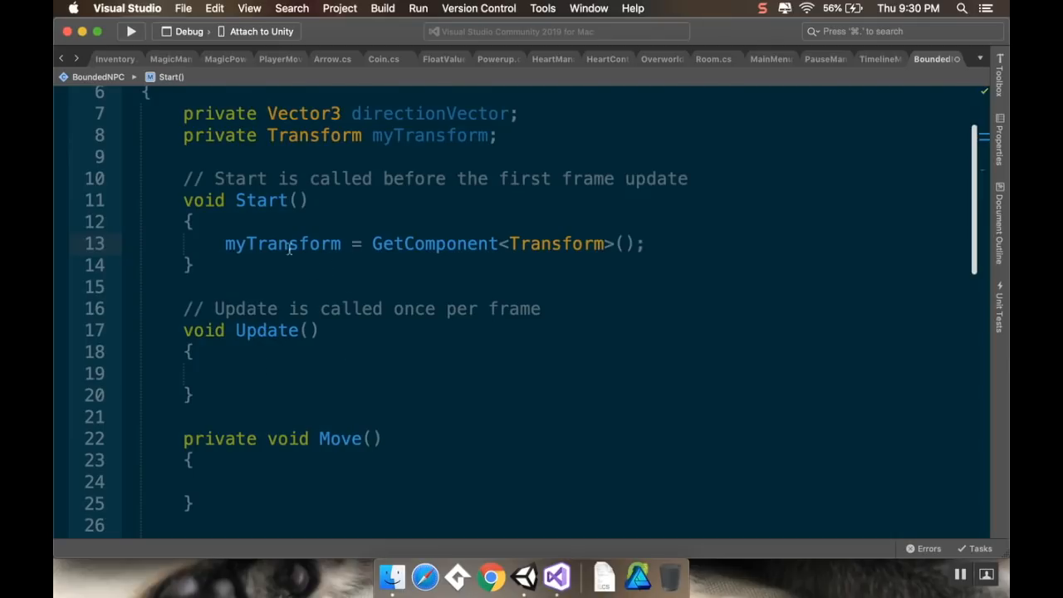
- Declare the field public float speed; directly below the myTransform field
{"action": "left_click", "coordinate": [289, 376]}
{"action": "scroll", "coordinate": [354, 339], "scroll_direction": "down", "scroll_amount": 2}
{"action": "left_click", "coordinate": [300, 375]}
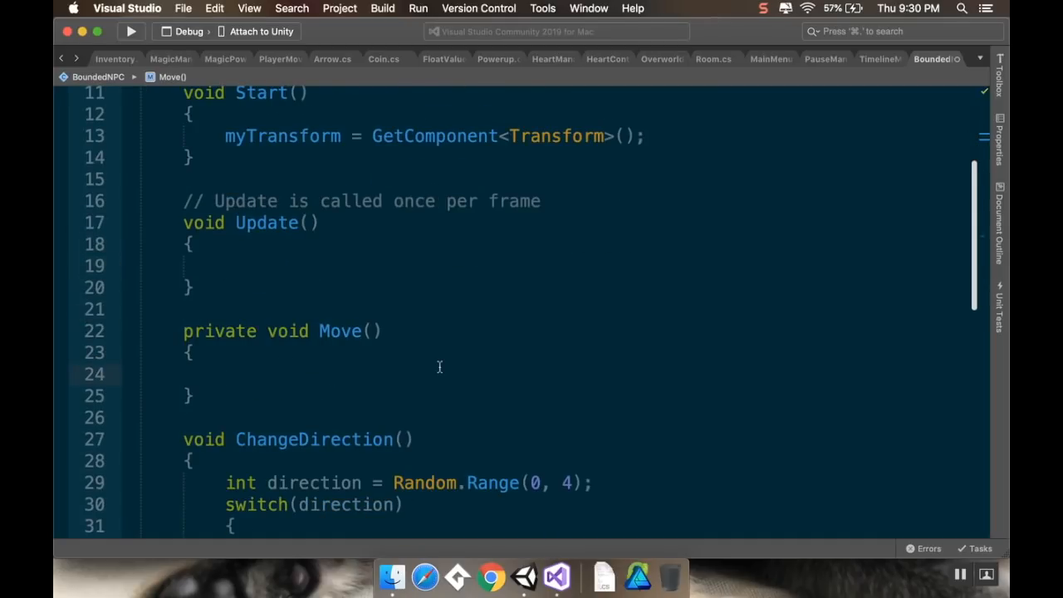
{"action": "scroll", "coordinate": [427, 315], "scroll_direction": "up", "scroll_amount": 3}
{"action": "left_click", "coordinate": [498, 189]}
{"action": "key", "text": "Return"}
{"action": "type", "text": "p"}
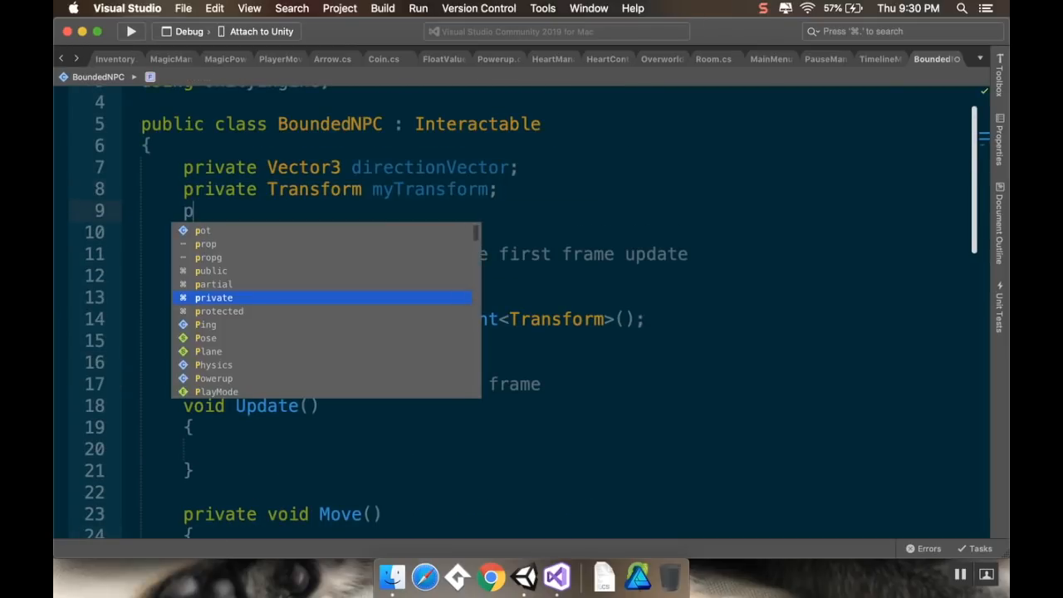
{"action": "type", "text": "ublic float speed;"}
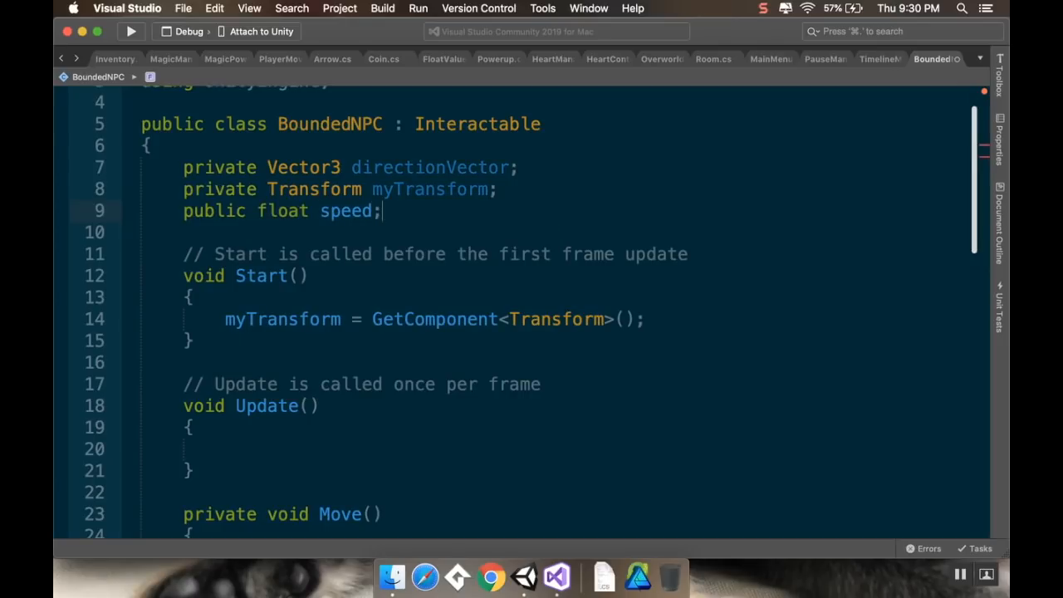
- Declare the field private Rigidbody2D myRigidbody; directly below the speed field
{"action": "scroll", "coordinate": [487, 208], "scroll_direction": "down", "scroll_amount": 2}
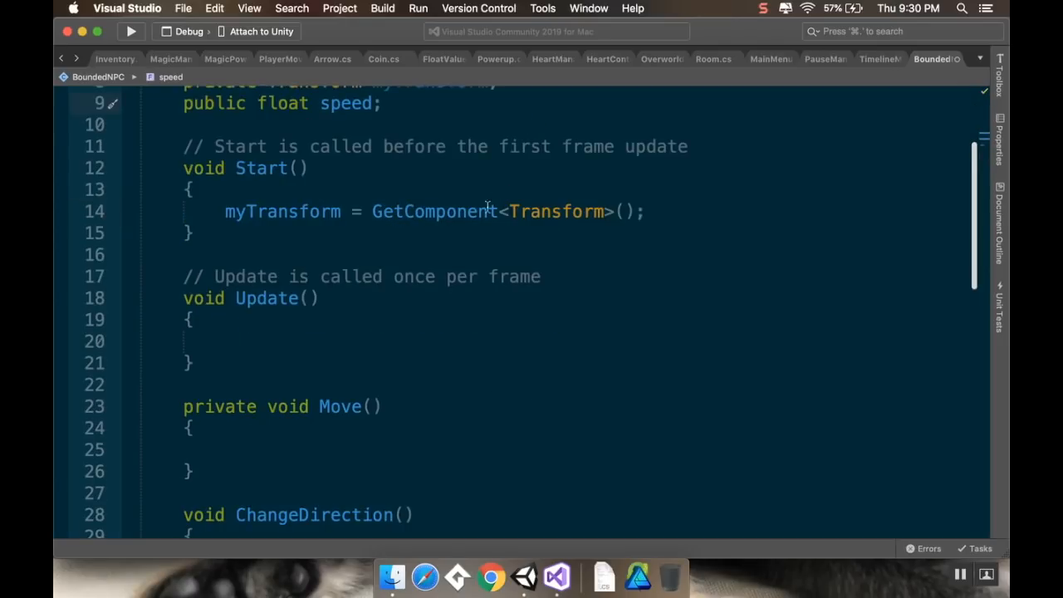
{"action": "scroll", "coordinate": [329, 406], "scroll_direction": "down", "scroll_amount": 3}
{"action": "left_click", "coordinate": [284, 286]}
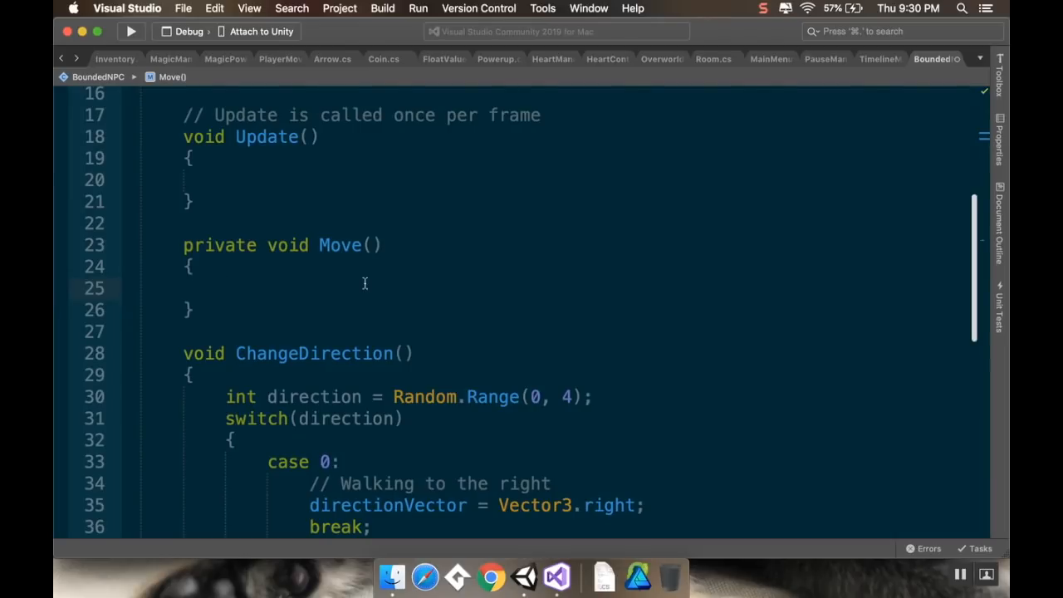
{"action": "scroll", "coordinate": [364, 283], "scroll_direction": "up", "scroll_amount": 5}
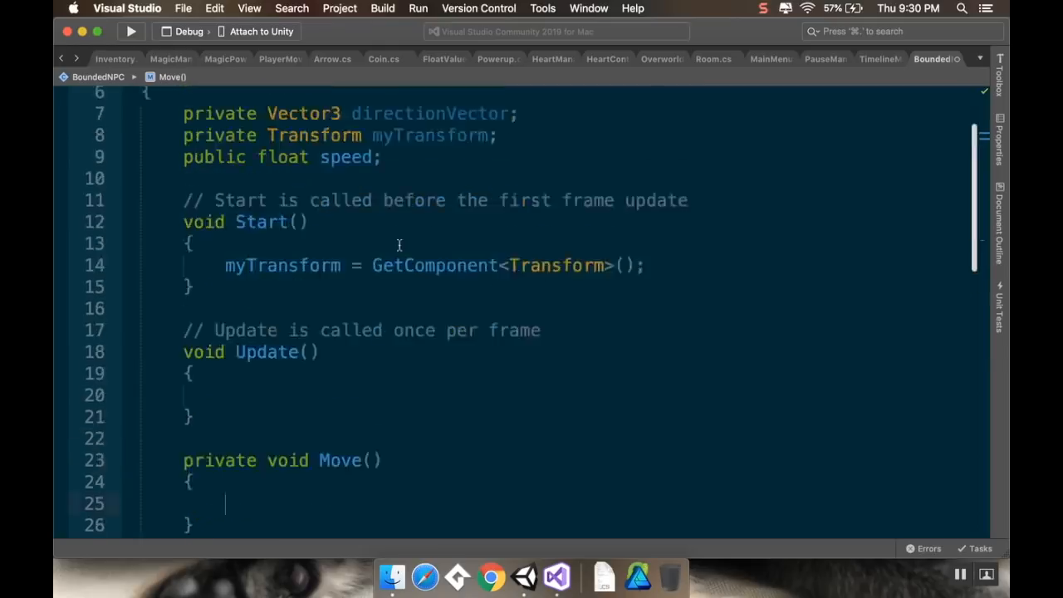
{"action": "left_click", "coordinate": [409, 212]}
{"action": "key", "text": "Return"}
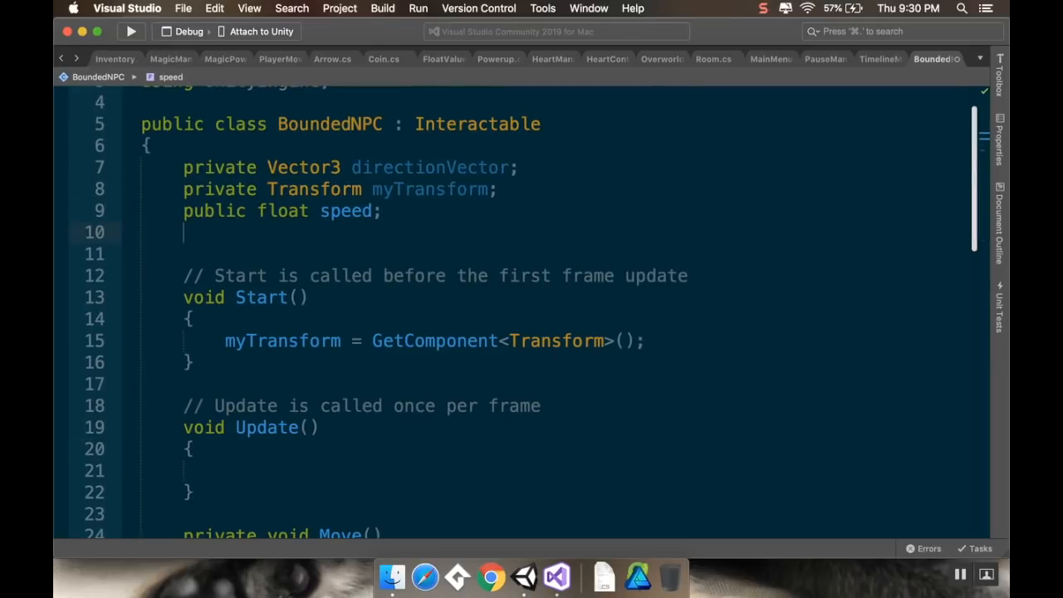
{"action": "type", "text": "pr"}
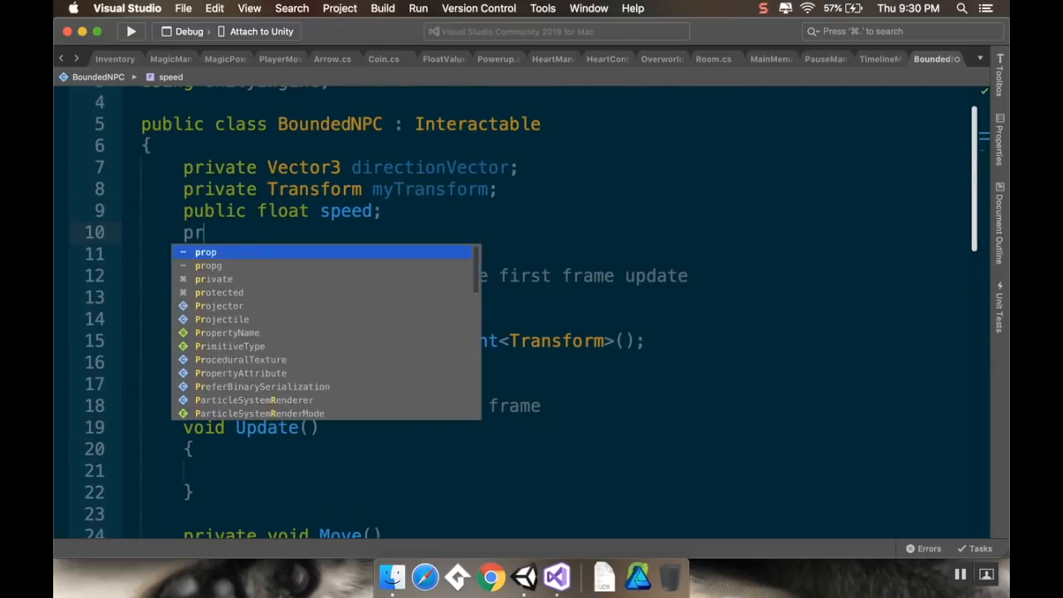
{"action": "type", "text": "ivate Rigid"}
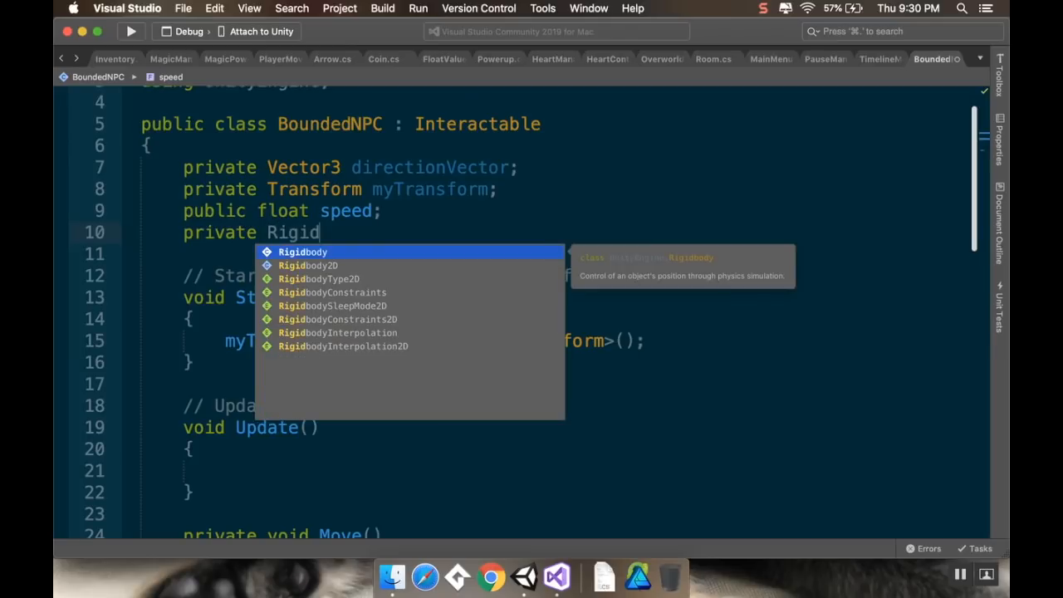
{"action": "type", "text": "body2D my"}
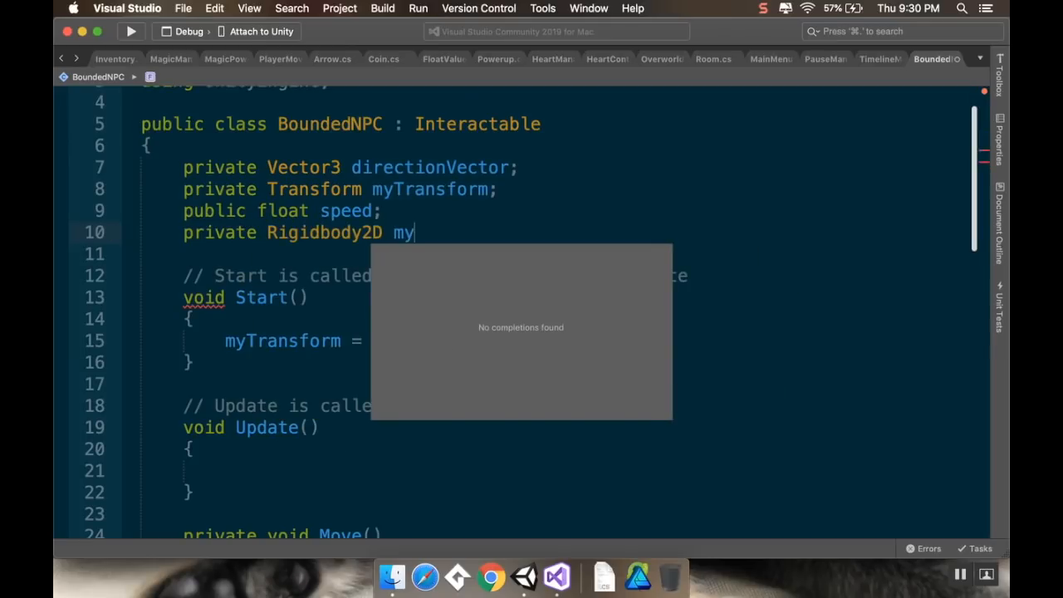
{"action": "type", "text": "Rigidbody;"}
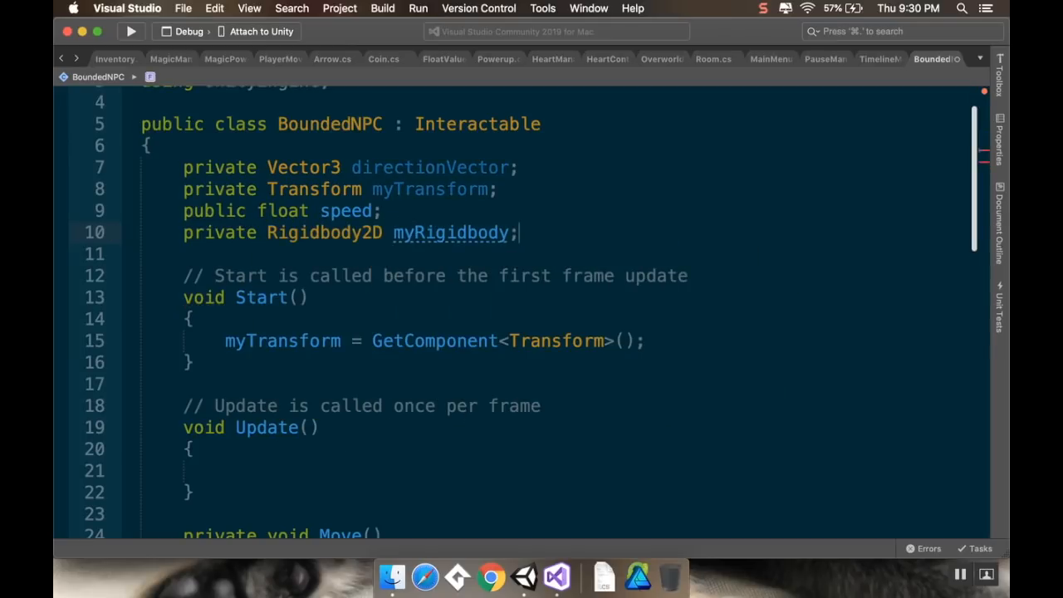
- In the Start method, assign myRigidbody = GetComponent<Rigidbody2D>(); below the myTransform assignment
{"action": "left_click", "coordinate": [661, 343]}
{"action": "key", "text": "Return"}
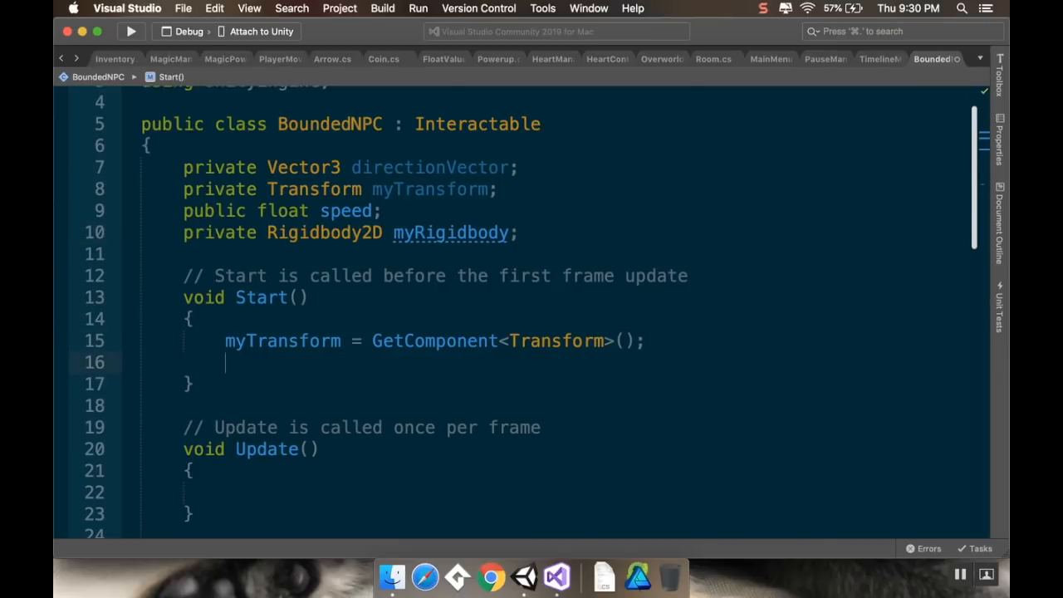
{"action": "type", "text": "myRigidbody ="}
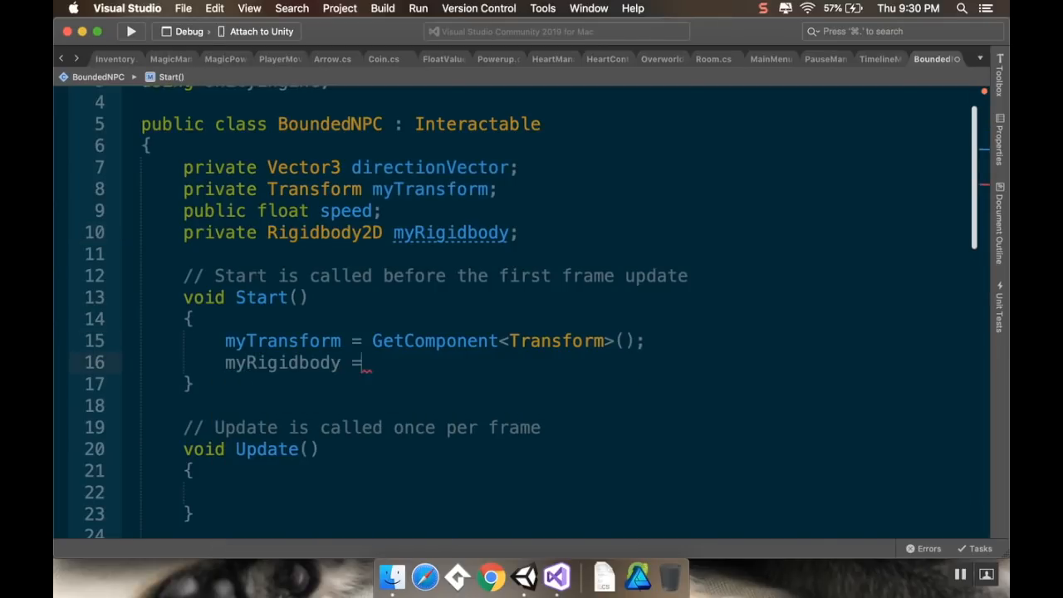
{"action": "type", "text": " GetCom"}
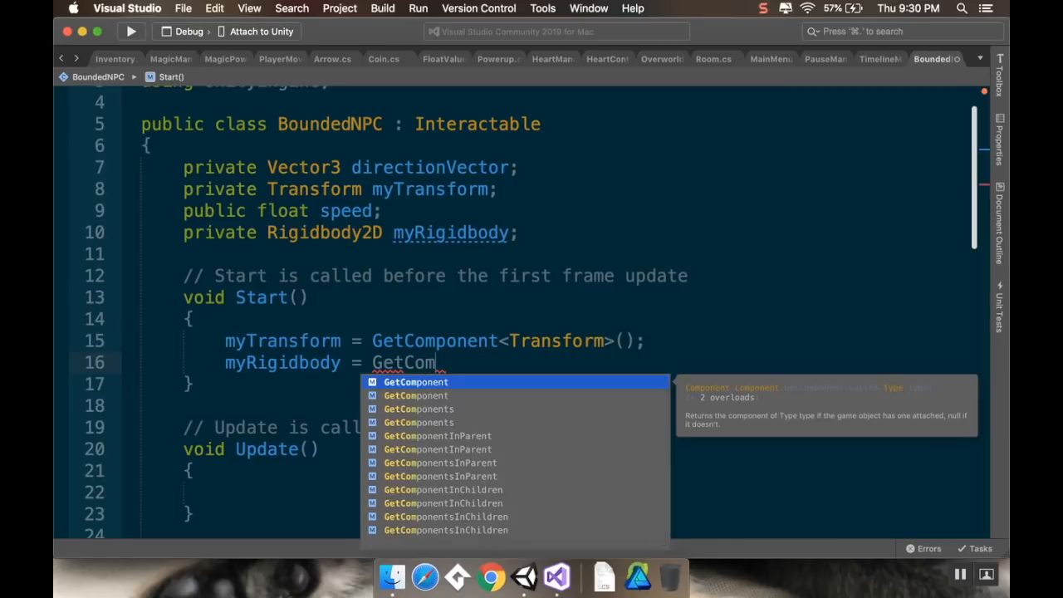
{"action": "key", "text": "Tab"}
{"action": "type", "text": "<Rigidb"}
{"action": "key", "text": "Down"}
{"action": "key", "text": "Return"}
{"action": "type", "text": "();"}
- In the body of the Move method, add the statement myRigidbody.MovePosition(); with no argument
{"action": "scroll", "coordinate": [643, 336], "scroll_direction": "down", "scroll_amount": 5}
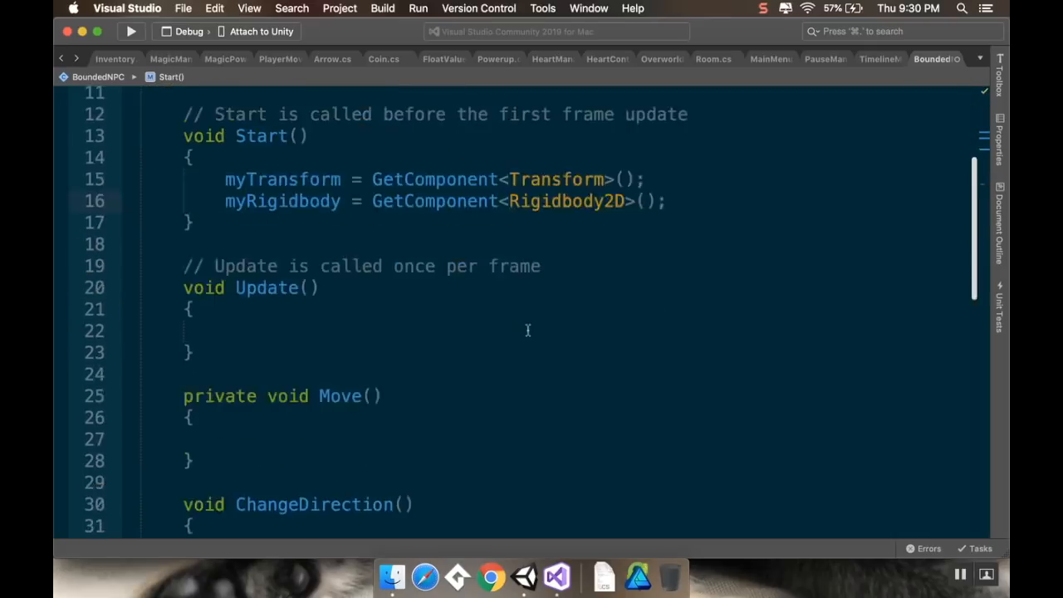
{"action": "left_click", "coordinate": [332, 275]}
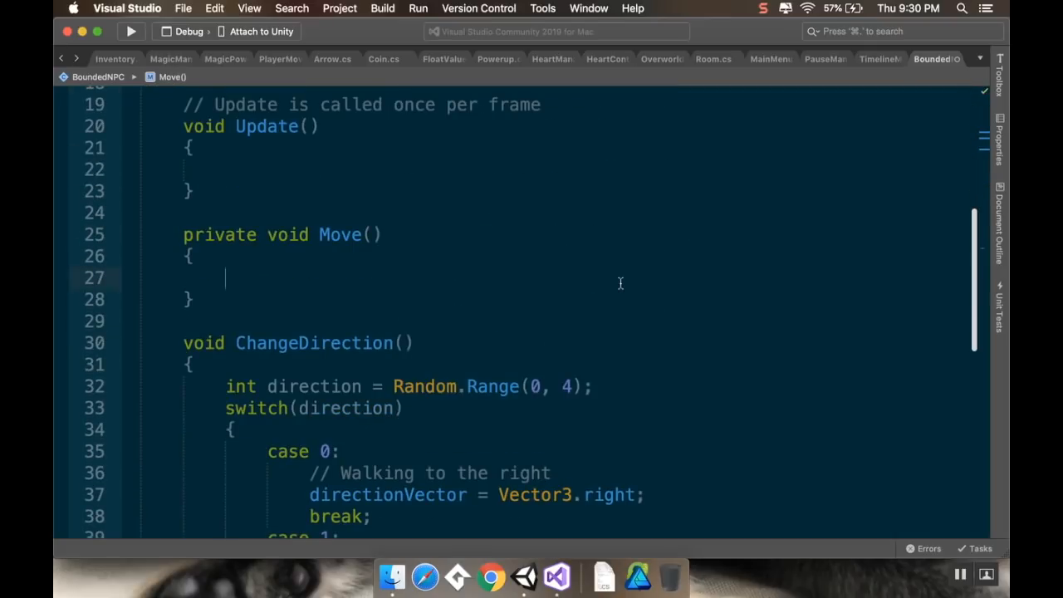
{"action": "scroll", "coordinate": [620, 283], "scroll_direction": "up", "scroll_amount": 2}
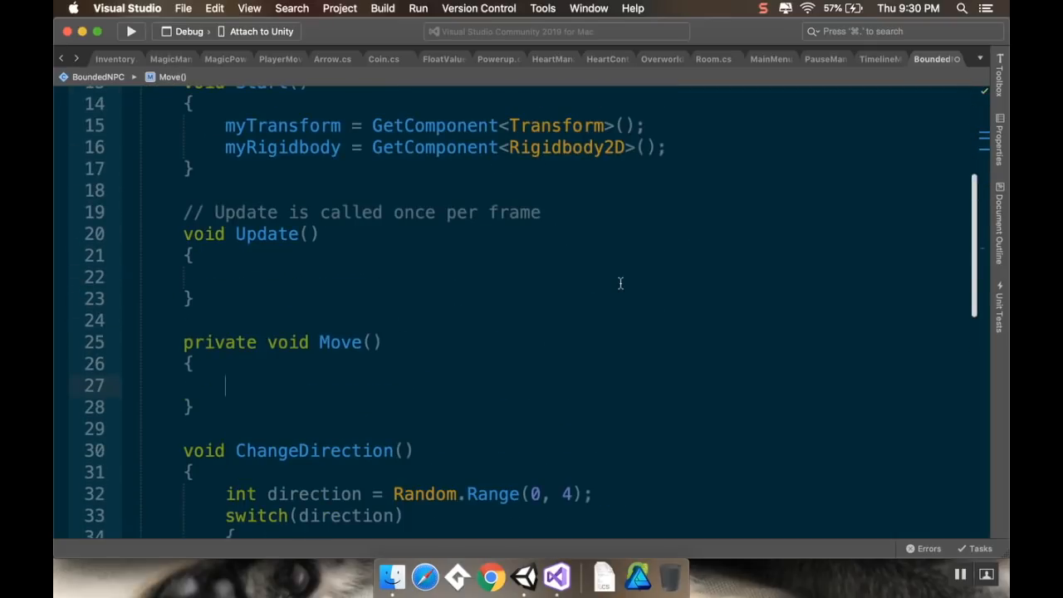
{"action": "type", "text": "my"}
{"action": "key", "text": "Tab"}
{"action": "type", "text": "."}
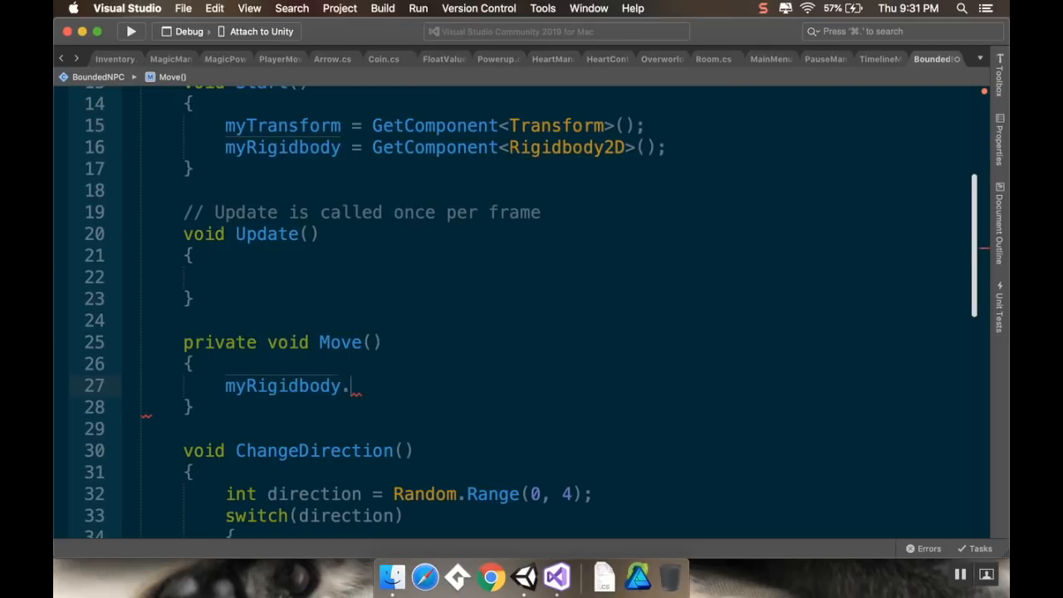
{"action": "type", "text": "move"}
{"action": "key", "text": "Tab"}
{"action": "type", "text": ";"}
{"action": "key", "text": "Left"}
{"action": "key", "text": "Left"}
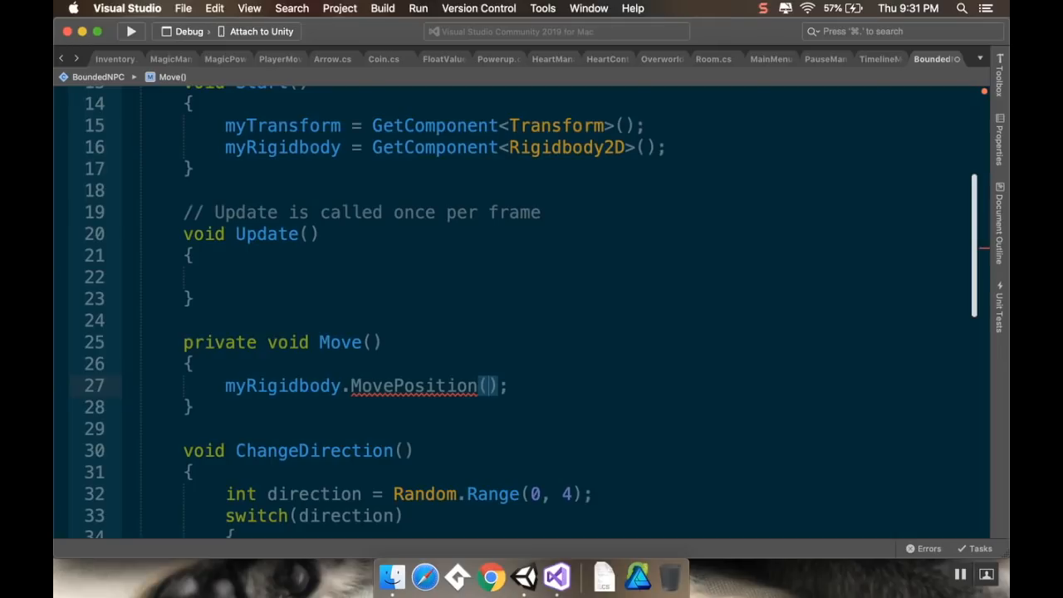
- Enter myTransform.position + directionVector as the argument of the MovePosition call
{"action": "type", "text": "myRigidbod"}
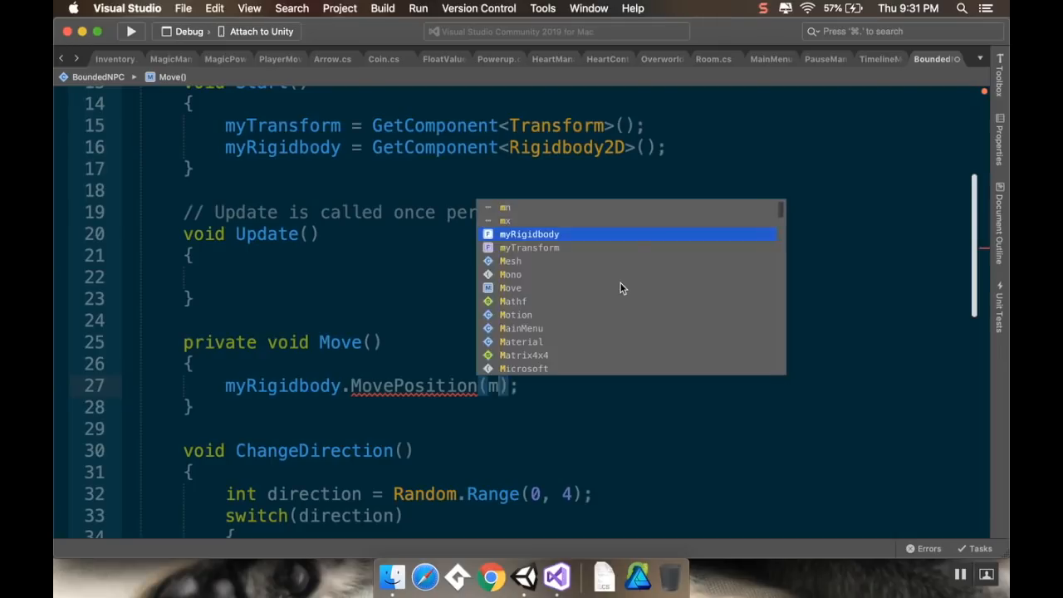
{"action": "key", "text": "BackSpace"}
{"action": "key", "text": "BackSpace"}
{"action": "key", "text": "BackSpace"}
{"action": "key", "text": "BackSpace"}
{"action": "key", "text": "BackSpace"}
{"action": "key", "text": "BackSpace"}
{"action": "key", "text": "BackSpace"}
{"action": "key", "text": "BackSpace"}
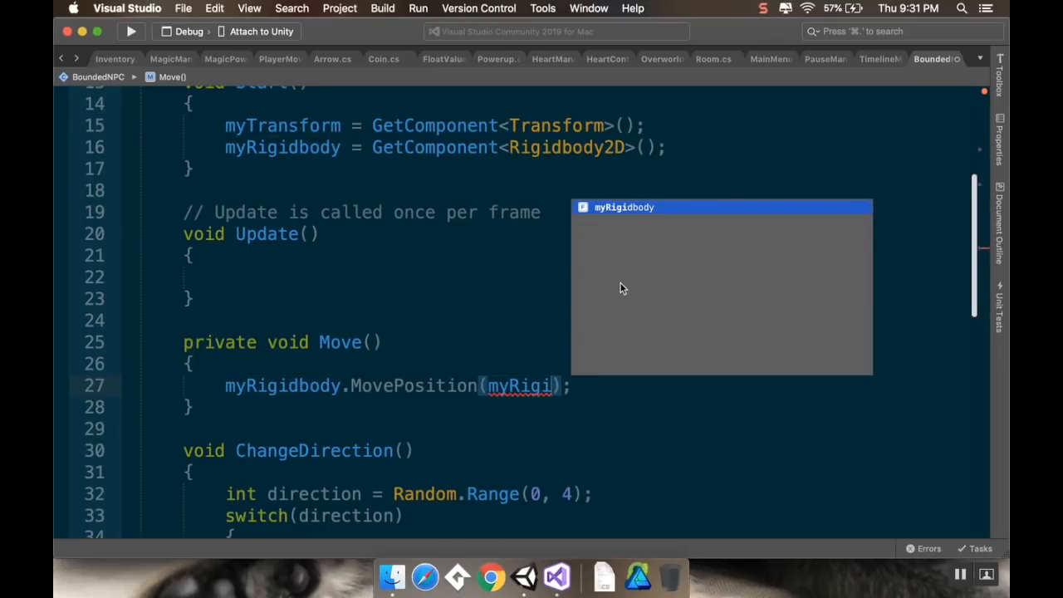
{"action": "type", "text": "Tr"}
{"action": "key", "text": "Tab"}
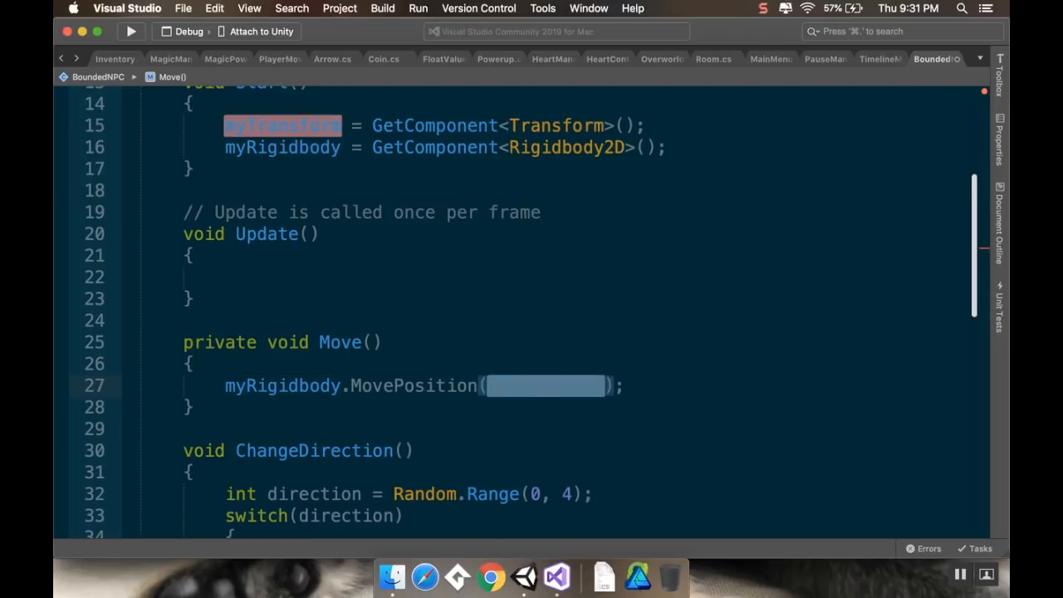
{"action": "type", "text": ".position +"}
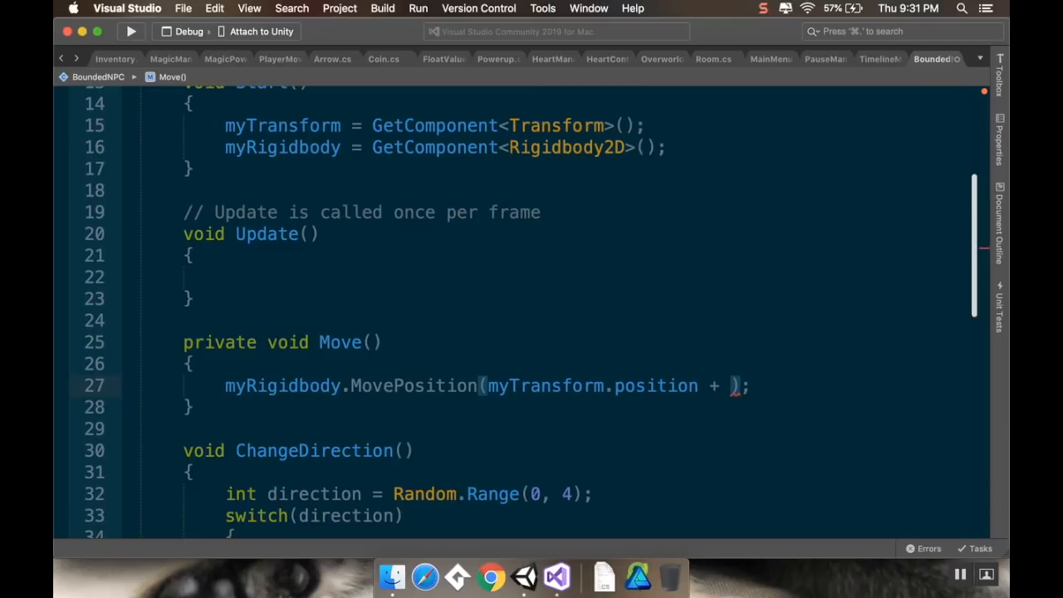
{"action": "type", "text": " dire"}
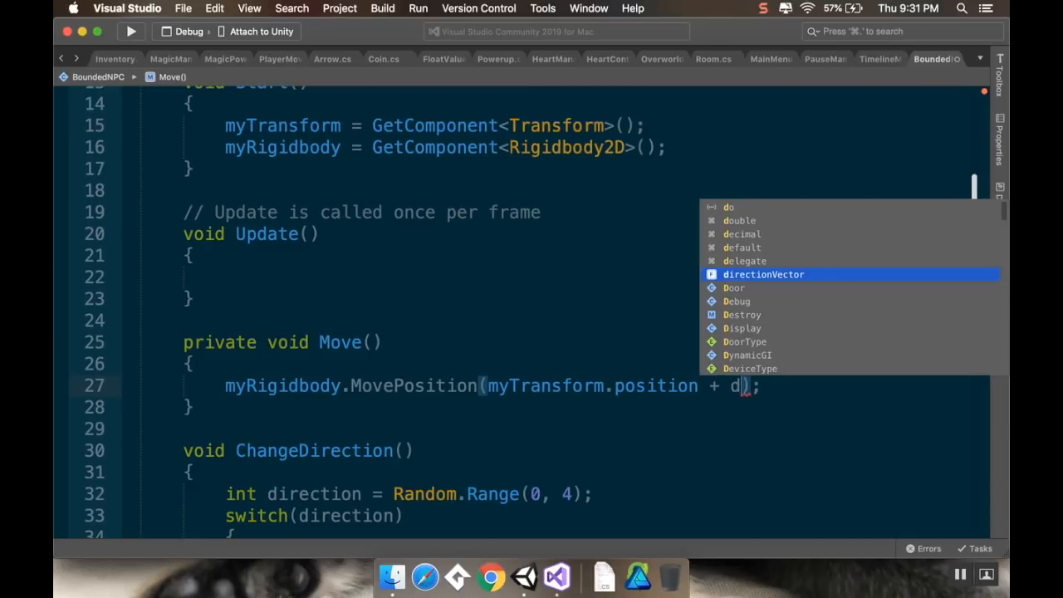
{"action": "key", "text": "Tab"}
- Extend the MovePosition argument by multiplying directionVector by speed * Time.deltaTime
{"action": "type", "text": "* speed "}
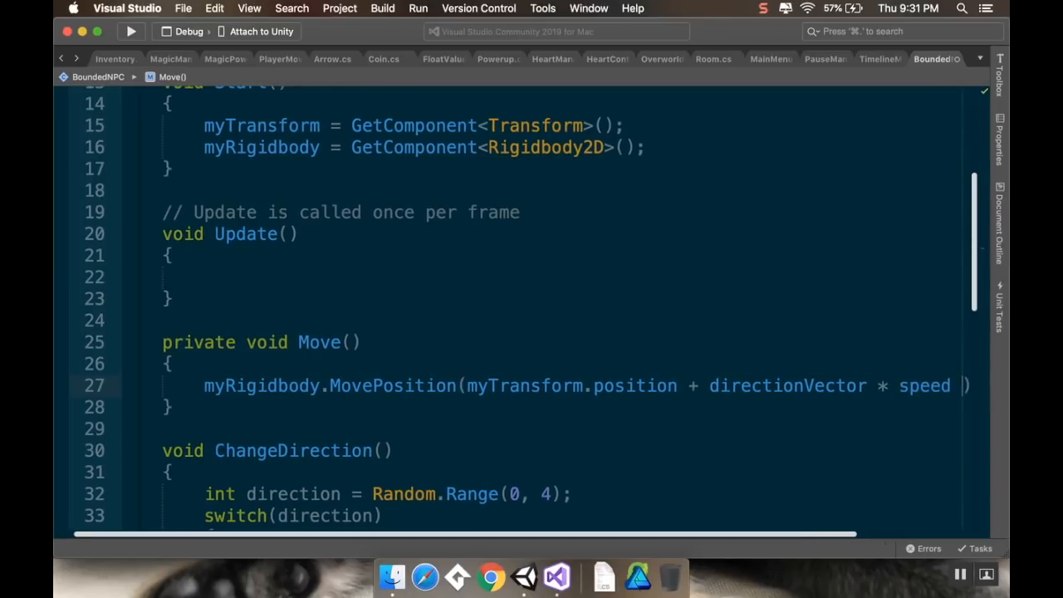
{"action": "type", "text": "* Tiime."}
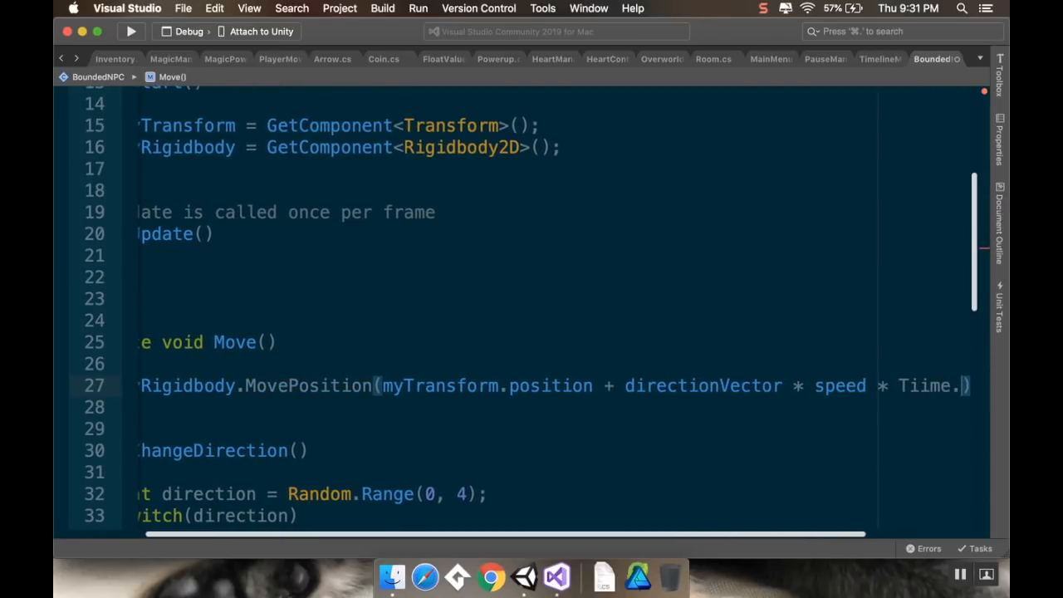
{"action": "key", "text": "BackSpace"}
{"action": "key", "text": "BackSpace"}
{"action": "key", "text": "BackSpace"}
{"action": "type", "text": "med"}
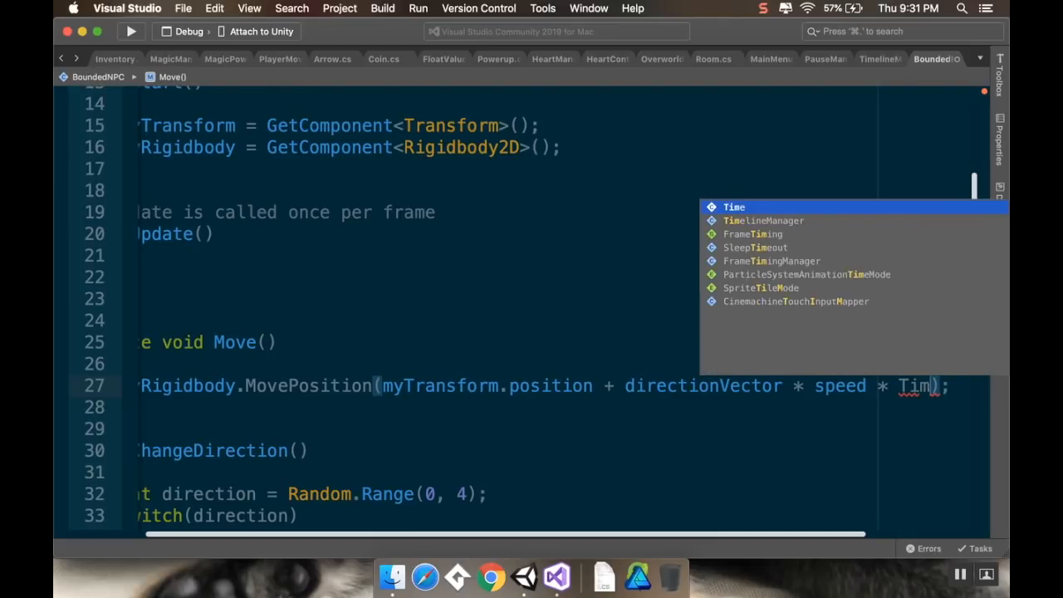
{"action": "key", "text": "BackSpace"}
{"action": "type", "text": ".de"}
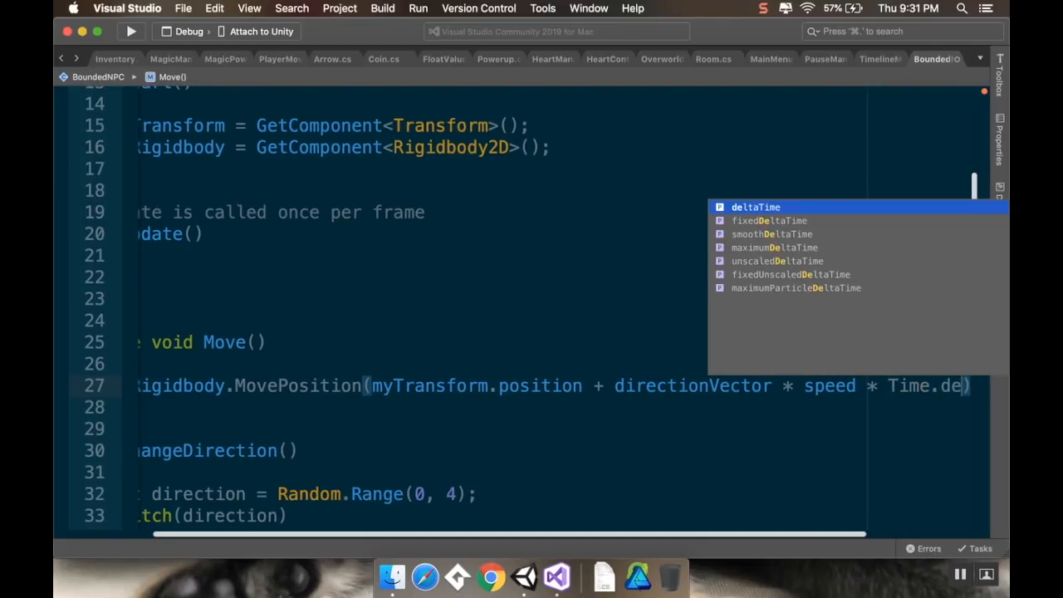
{"action": "type", "text": "lta"}
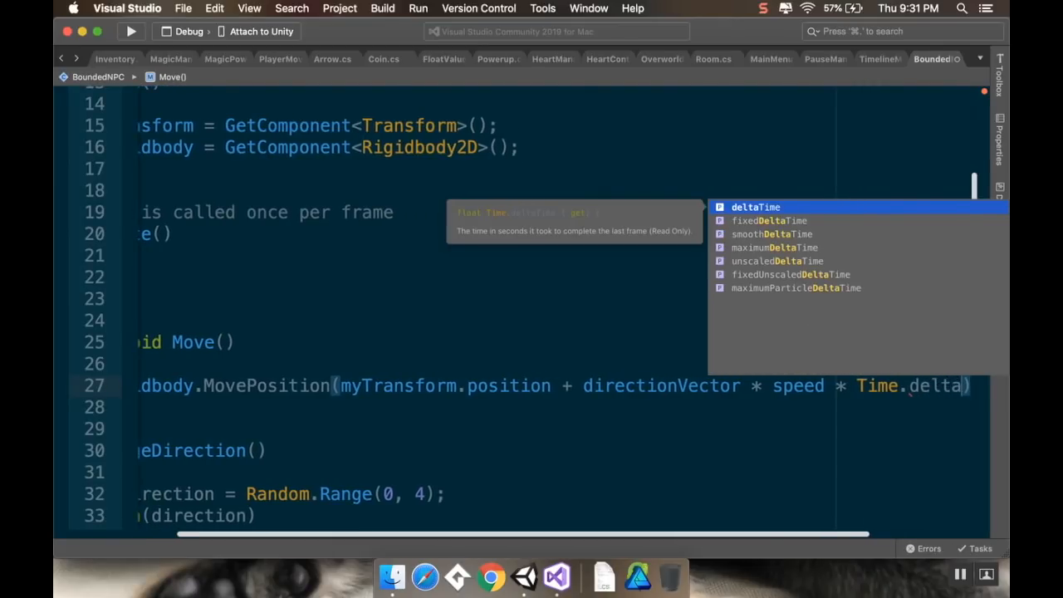
{"action": "key", "text": "Return"}
{"action": "type", "text": ";"}
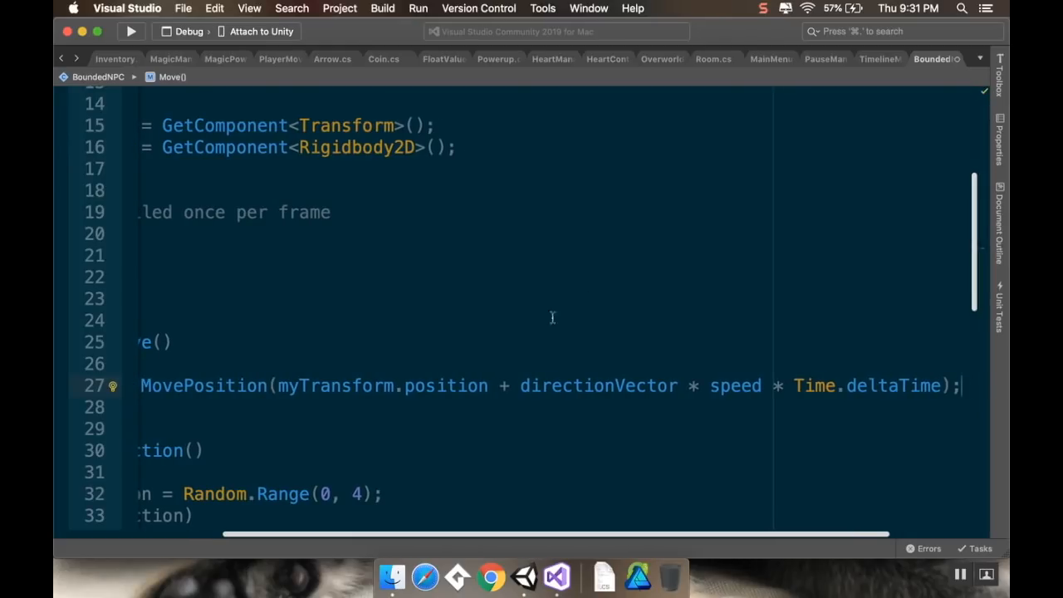
- Save the BoundedNPC script and switch to Unity
{"action": "mouse_move", "coordinate": [462, 385]}
{"action": "type", "text": "z"}
{"action": "key", "text": "BackSpace"}
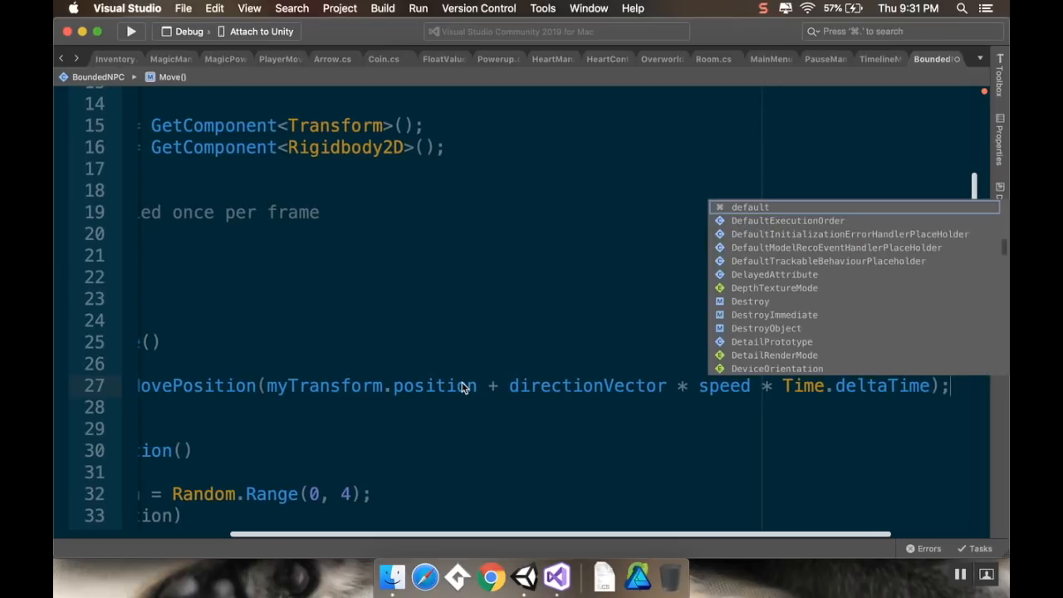
{"action": "key", "text": "super+s"}
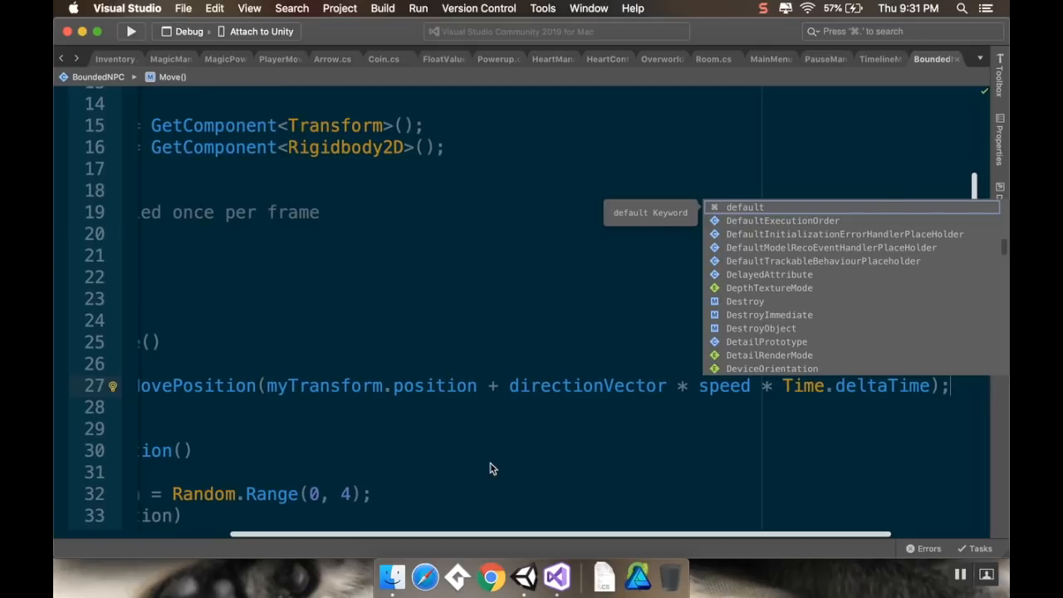
{"action": "left_click", "coordinate": [526, 566]}
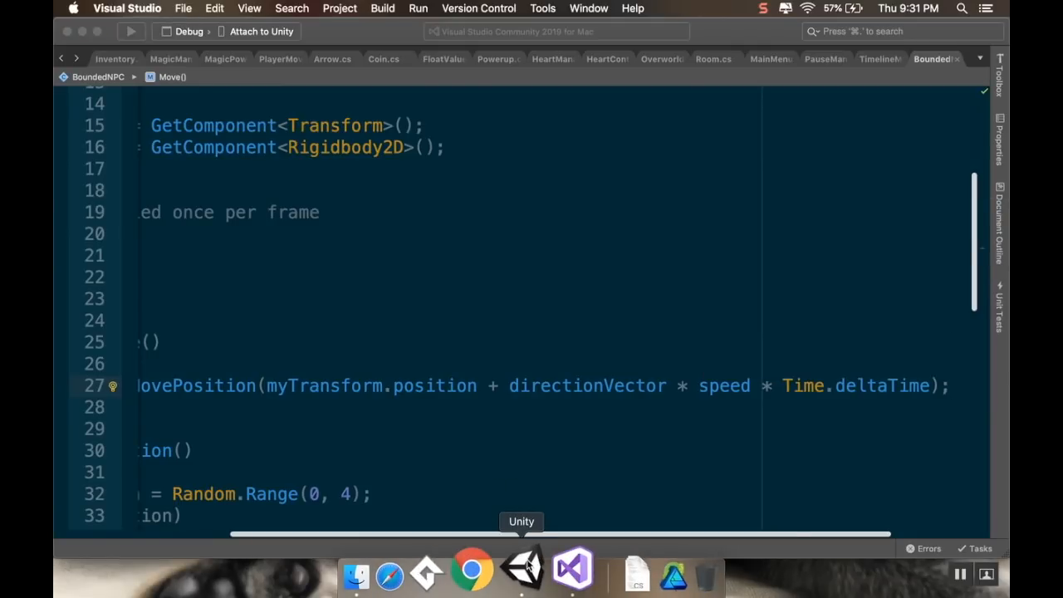
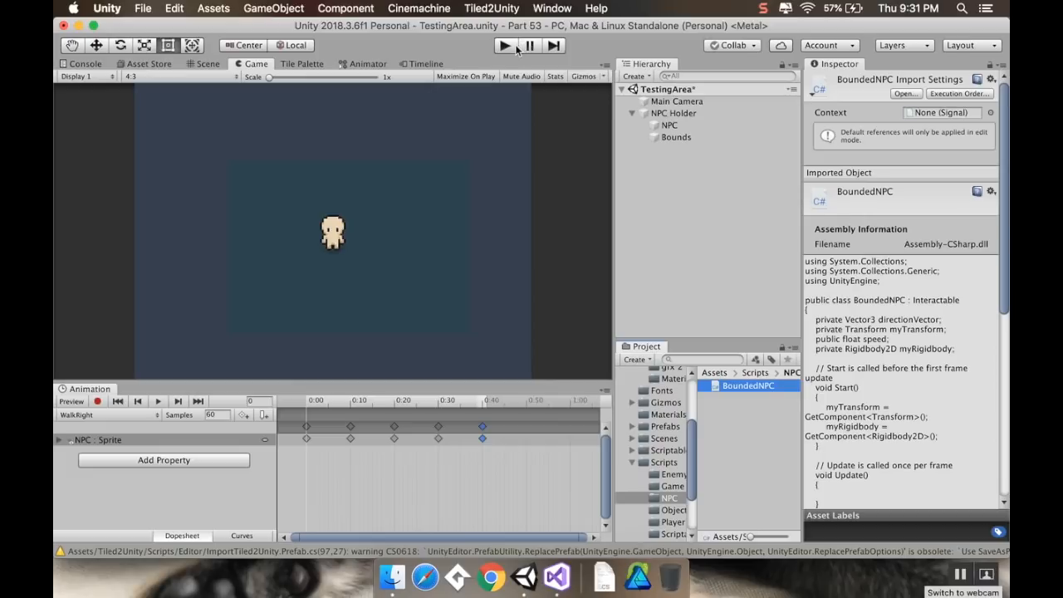
- Attach the BoundedNPC script to the NPC object under NPC Holder as a component below its Rigidbody 2D
{"action": "left_click", "coordinate": [669, 124]}
{"action": "scroll", "coordinate": [887, 334], "scroll_direction": "down", "scroll_amount": 5}
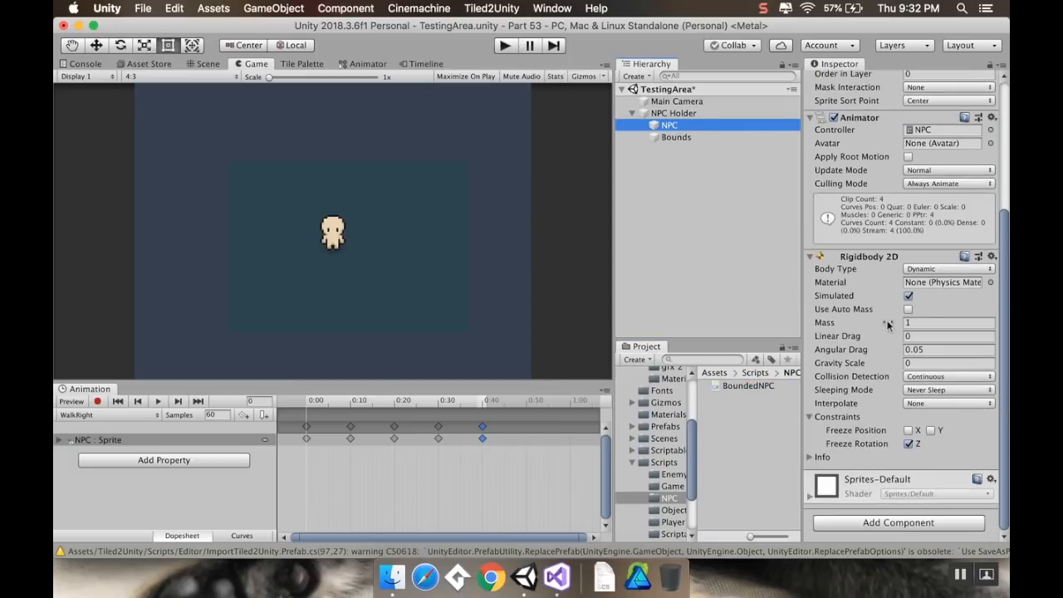
{"action": "left_click_drag", "start_coordinate": [722, 385], "coordinate": [822, 474]}
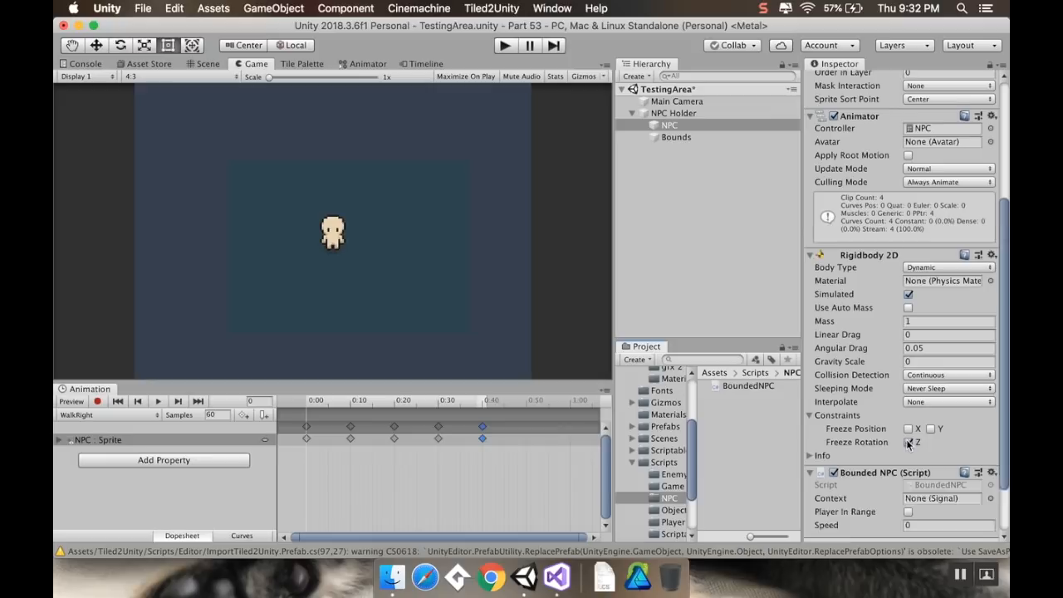
- Set the Speed of the NPC's Bounded NPC script component to 5
{"action": "scroll", "coordinate": [922, 498], "scroll_direction": "down", "scroll_amount": 1}
{"action": "left_click", "coordinate": [931, 526]}
{"action": "type", "text": "5"}
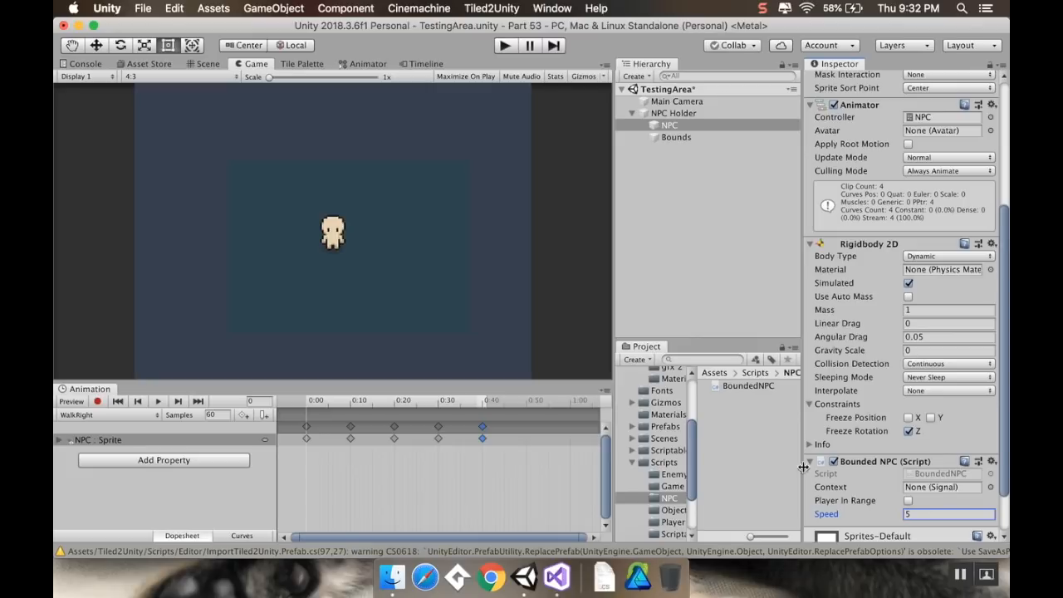
{"action": "scroll", "coordinate": [652, 426], "scroll_direction": "up", "scroll_amount": 3}
{"action": "scroll", "coordinate": [652, 427], "scroll_direction": "down", "scroll_amount": 3}
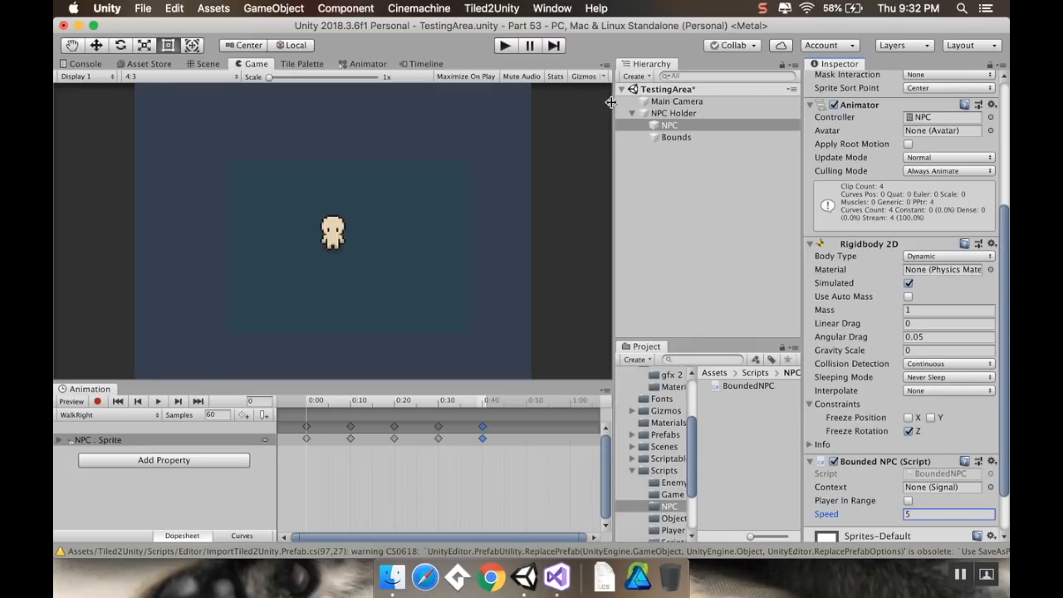
- Run the TestingArea scene in play mode to check the NPC's behaviour, and stop it again
{"action": "left_click", "coordinate": [507, 46]}
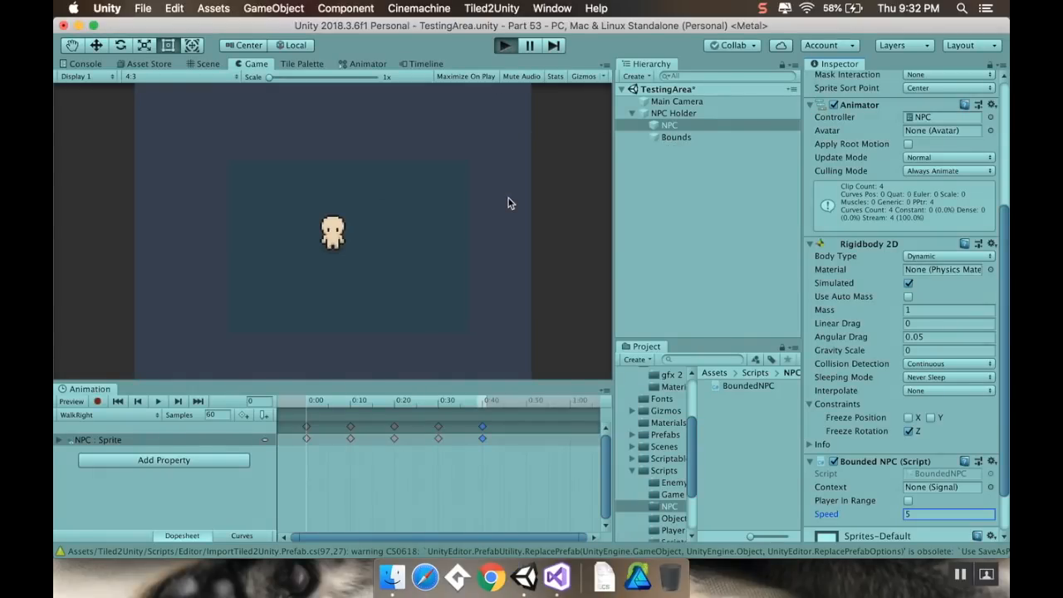
{"action": "left_click", "coordinate": [506, 49]}
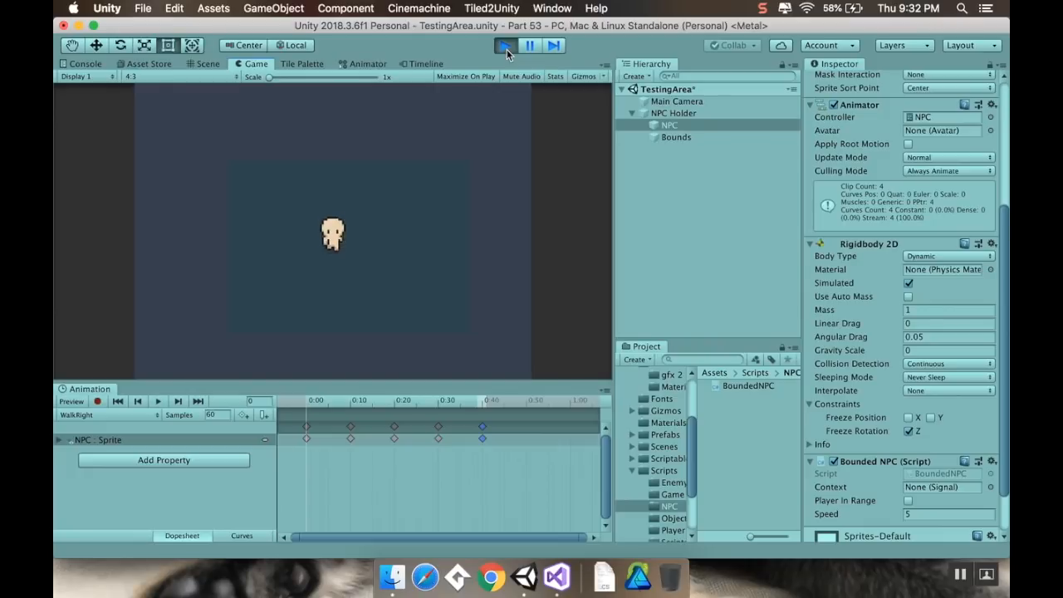
{"action": "left_click", "coordinate": [507, 49]}
{"action": "left_click", "coordinate": [506, 49]}
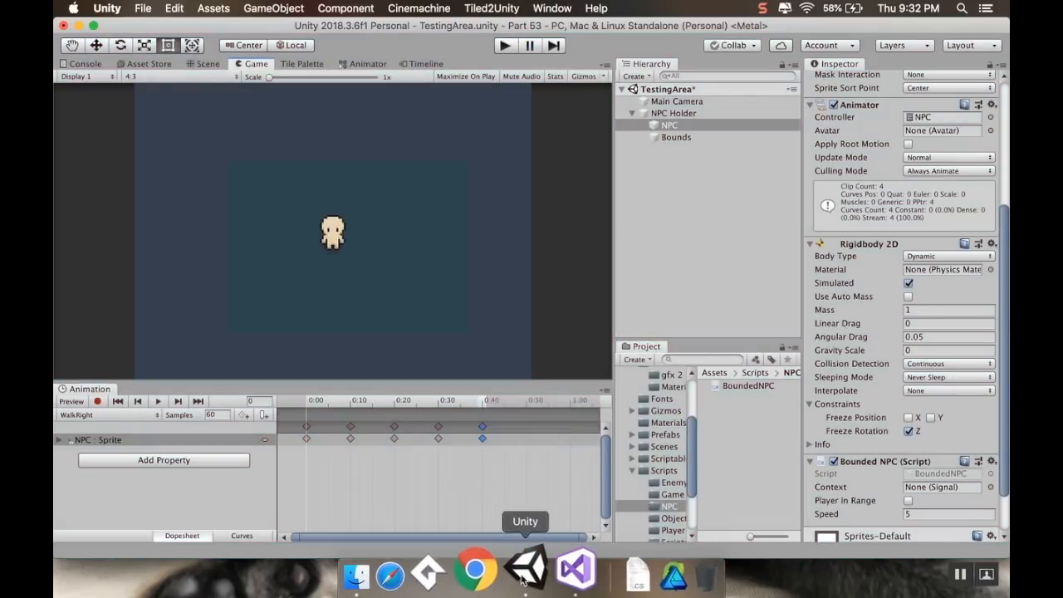
- Switch to Visual Studio and add a ChangeDirection(); call at the end of Start() in the BoundedNPC script
{"action": "left_click", "coordinate": [565, 571]}
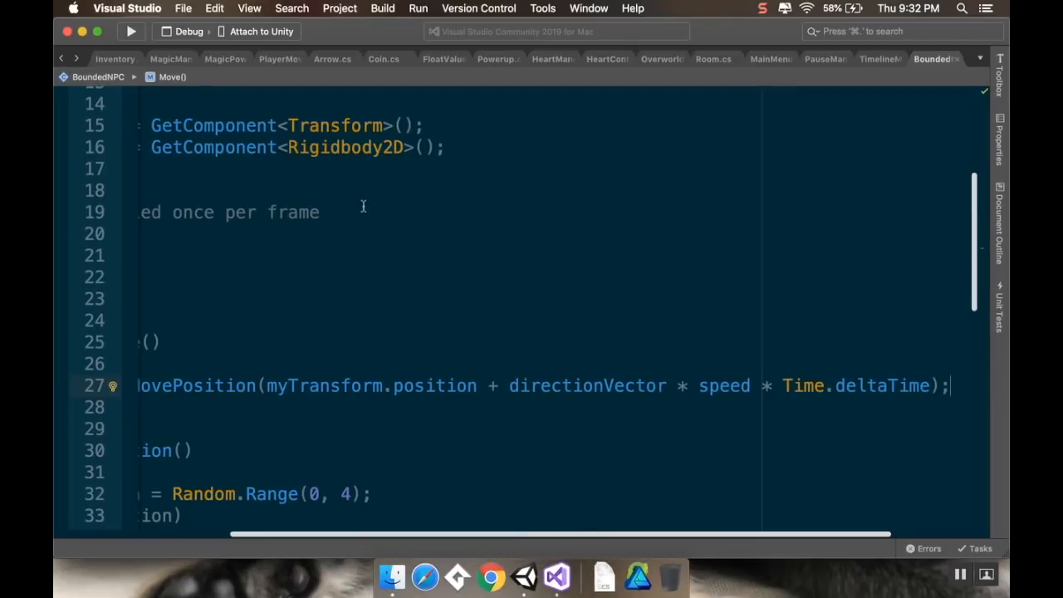
{"action": "left_click_drag", "start_coordinate": [427, 535], "coordinate": [218, 526]}
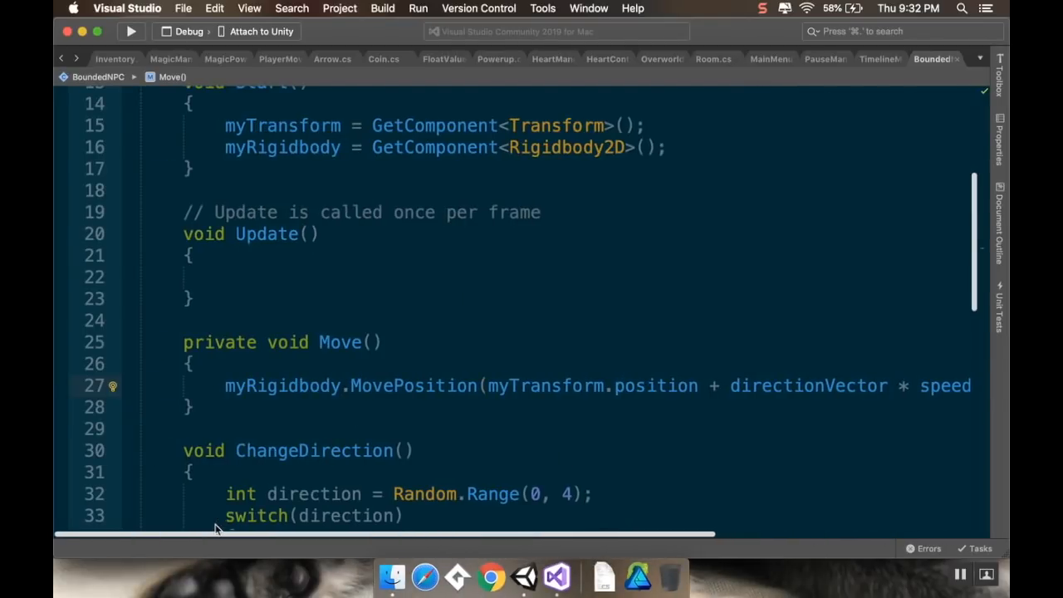
{"action": "scroll", "coordinate": [277, 298], "scroll_direction": "up", "scroll_amount": 3}
{"action": "left_click", "coordinate": [716, 314]}
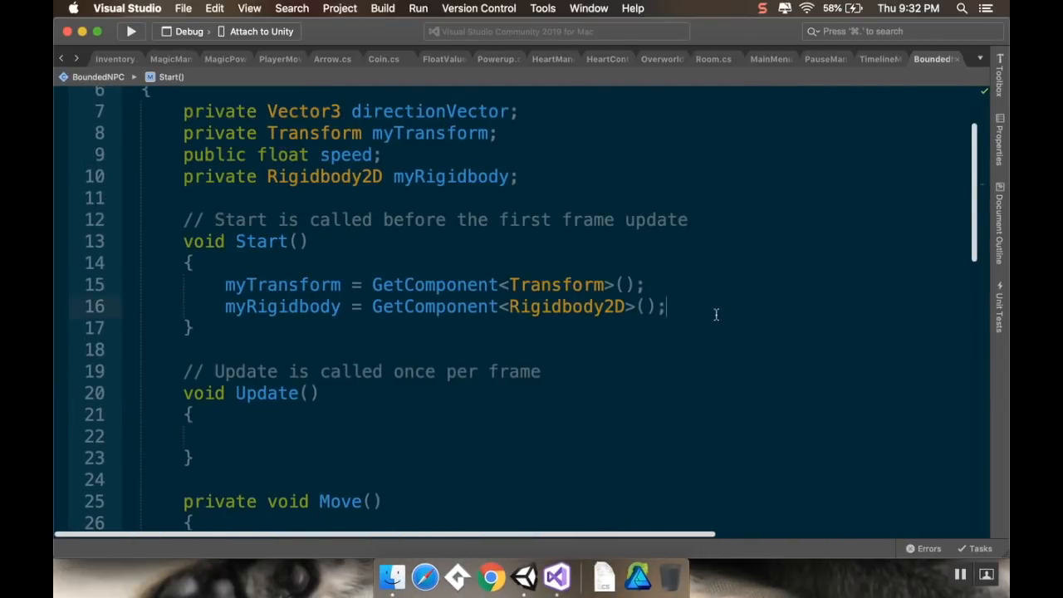
{"action": "key", "text": "Return"}
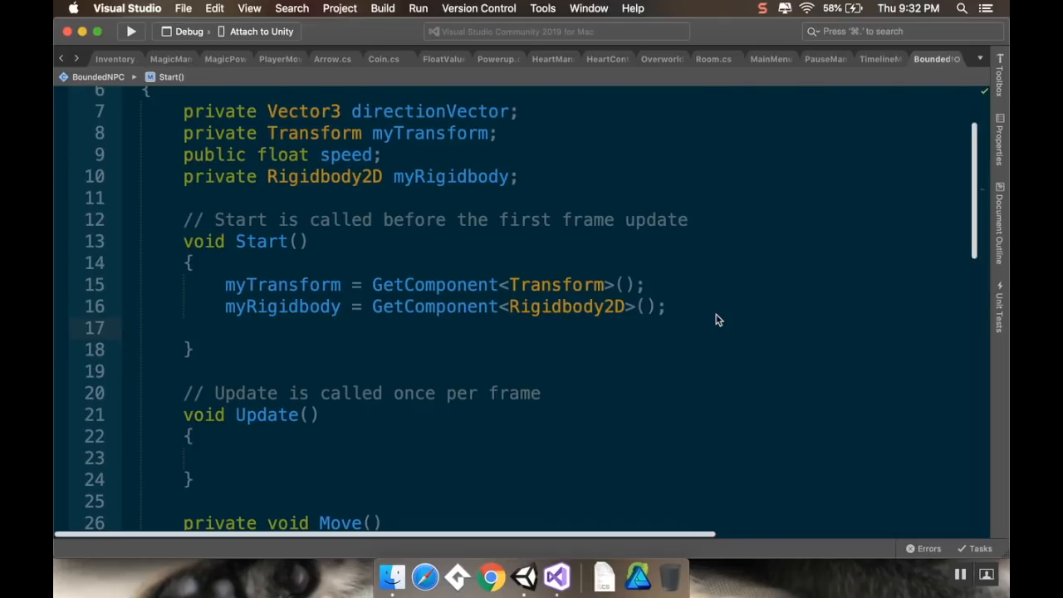
{"action": "type", "text": "Change"}
{"action": "key", "text": "Tab"}
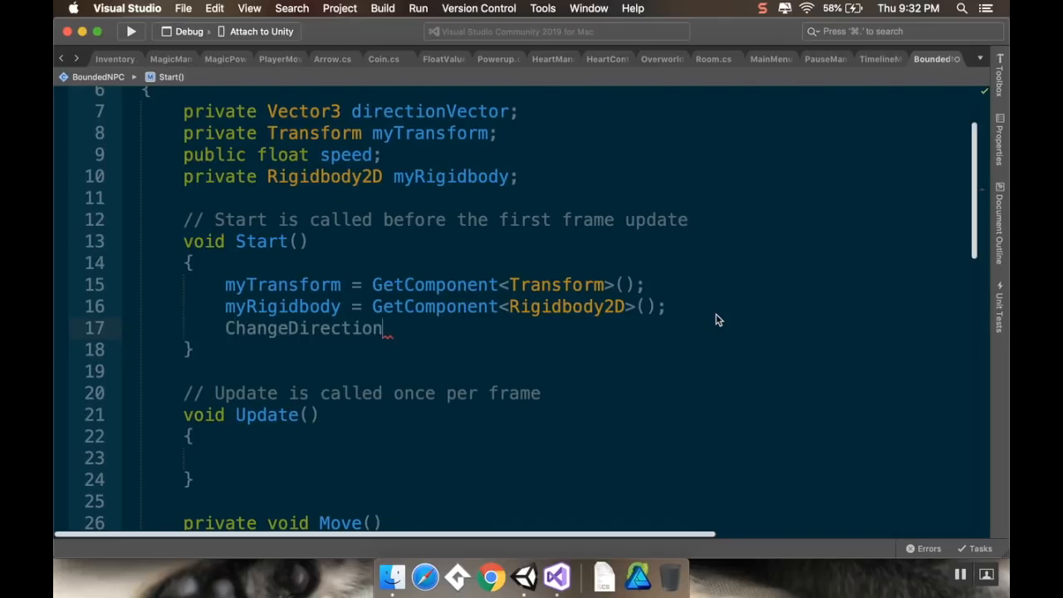
{"action": "type", "text": "();"}
- Call Move(); inside the Update() method and save the script
{"action": "scroll", "coordinate": [557, 335], "scroll_direction": "down", "scroll_amount": 4}
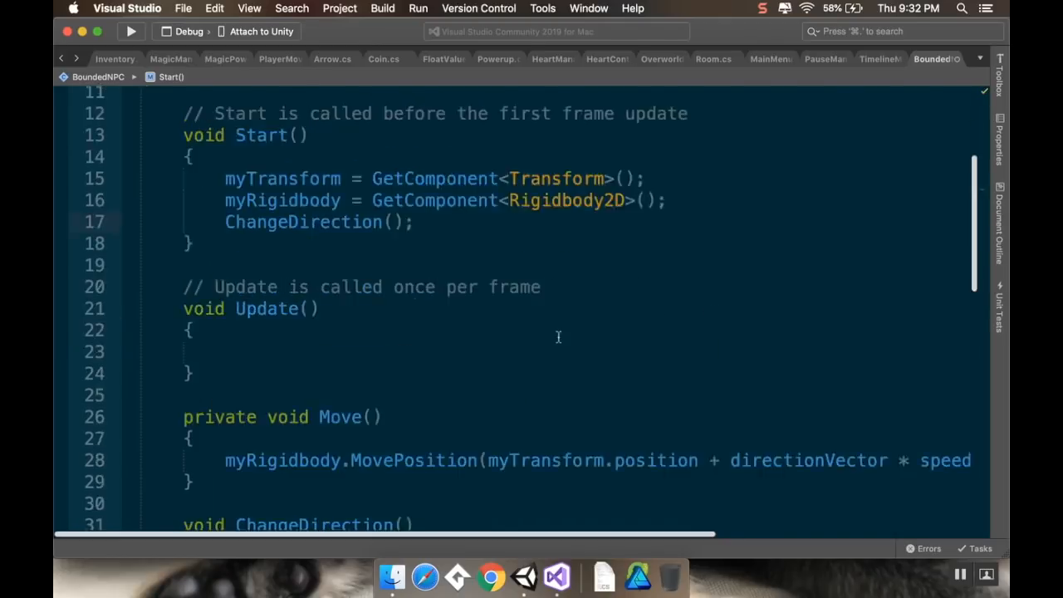
{"action": "left_click", "coordinate": [312, 295]}
{"action": "type", "text": "Move();"}
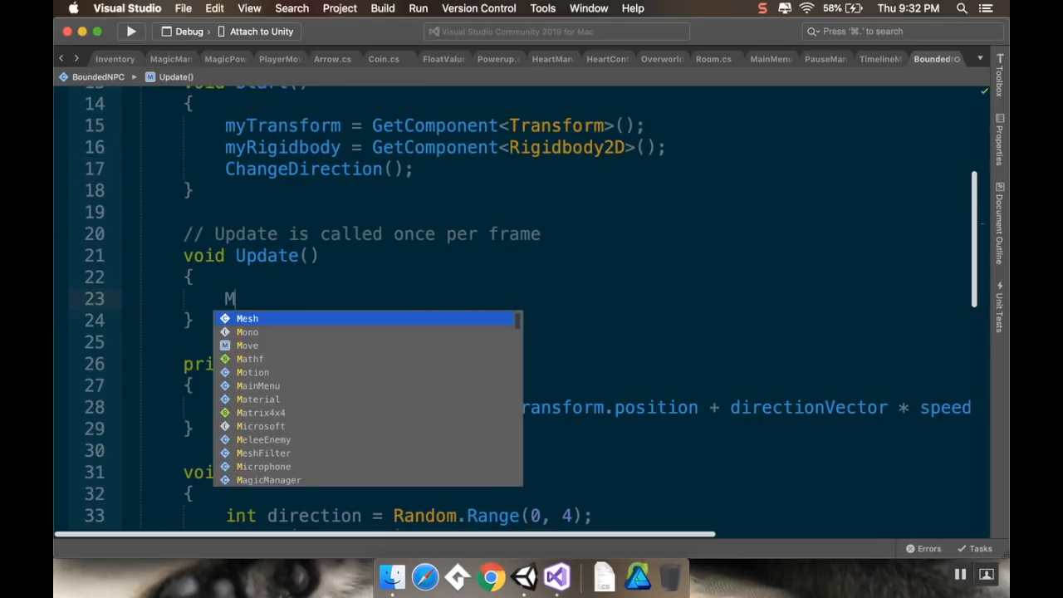
{"action": "key", "text": "super+s"}
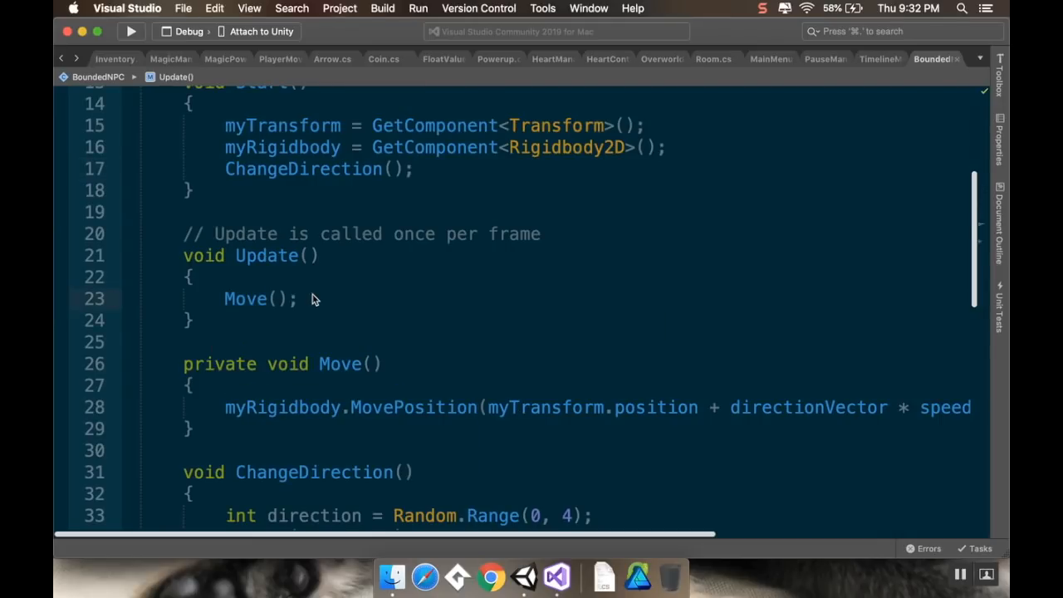
- Switch to Unity and run the game briefly to test the NPC's movement, then stop it
{"action": "left_click", "coordinate": [521, 576]}
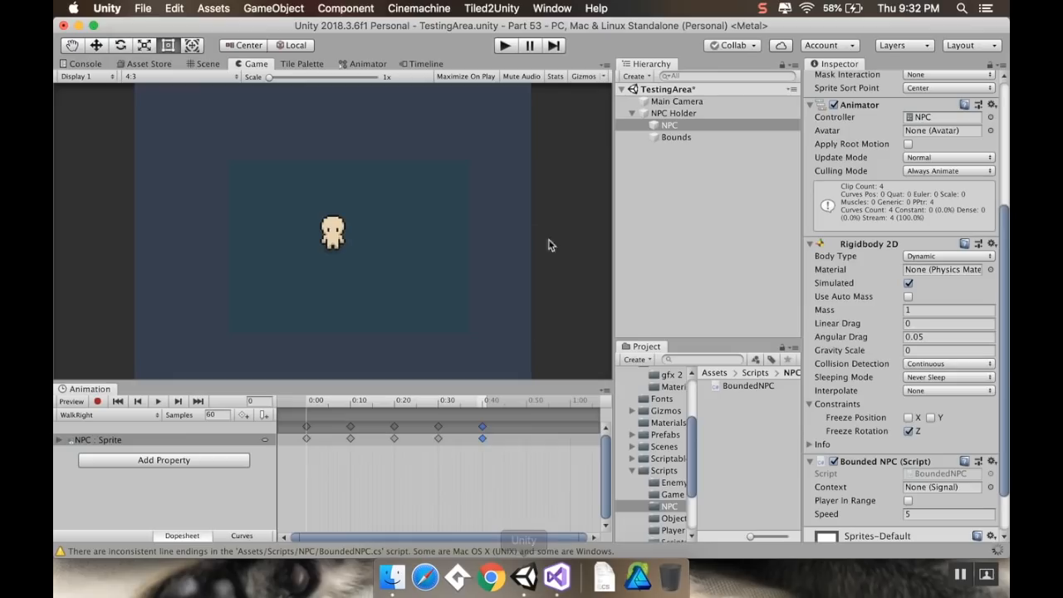
{"action": "left_click", "coordinate": [502, 48]}
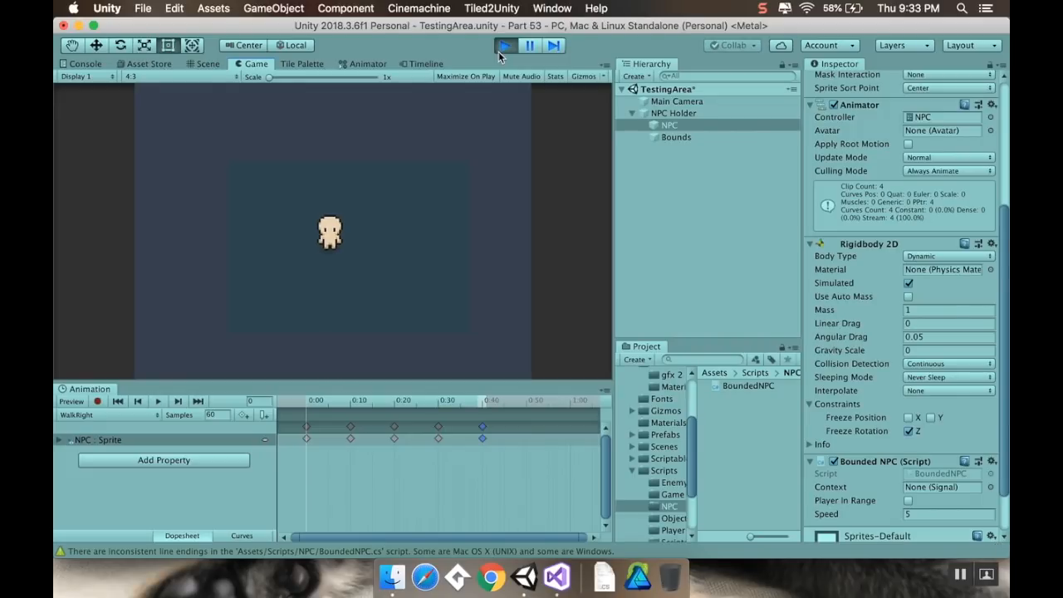
{"action": "left_click", "coordinate": [498, 51]}
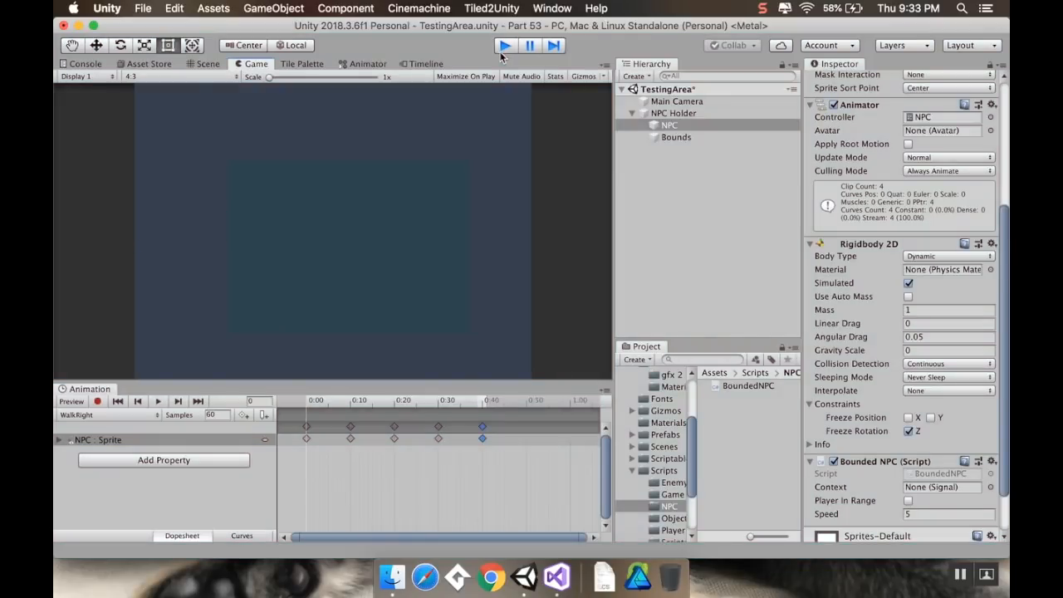
- Set the NPC's Bounded NPC script Speed to 2 and play-test its random movement direction several times
{"action": "left_click", "coordinate": [922, 514]}
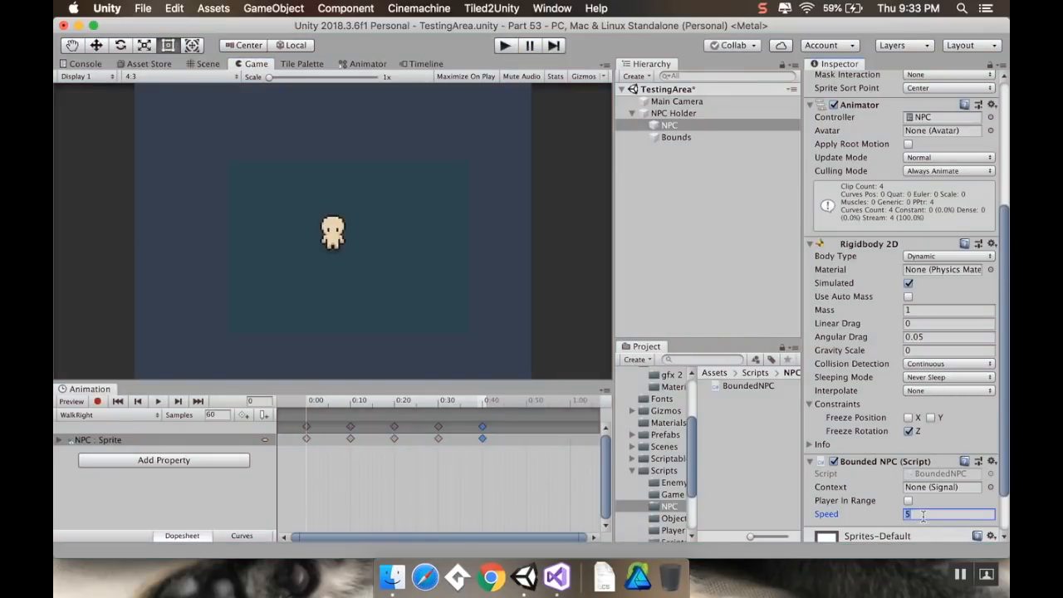
{"action": "type", "text": "2"}
{"action": "left_click", "coordinate": [505, 45]}
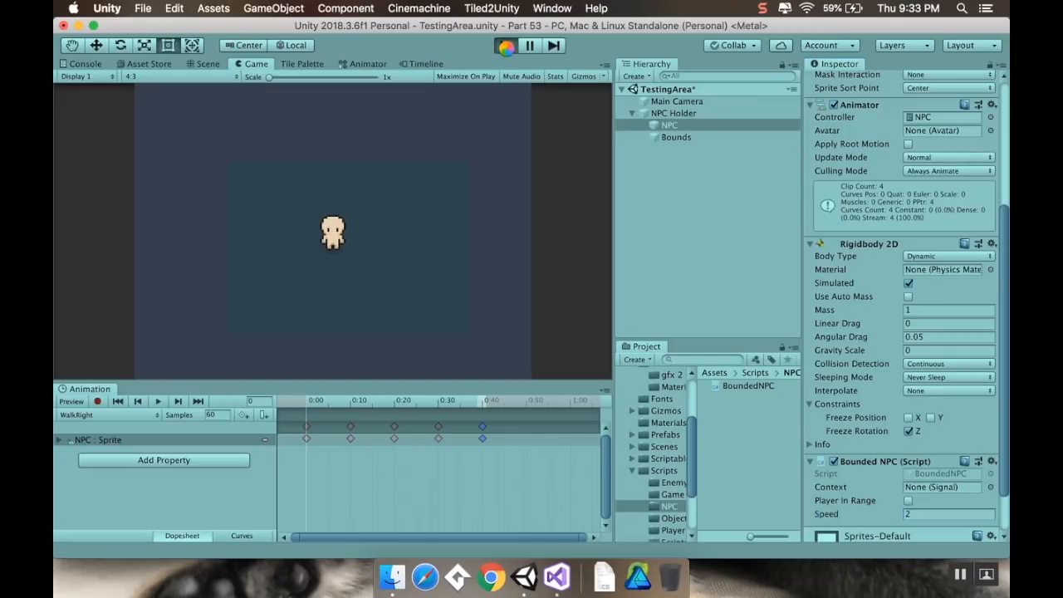
{"action": "left_click", "coordinate": [504, 45]}
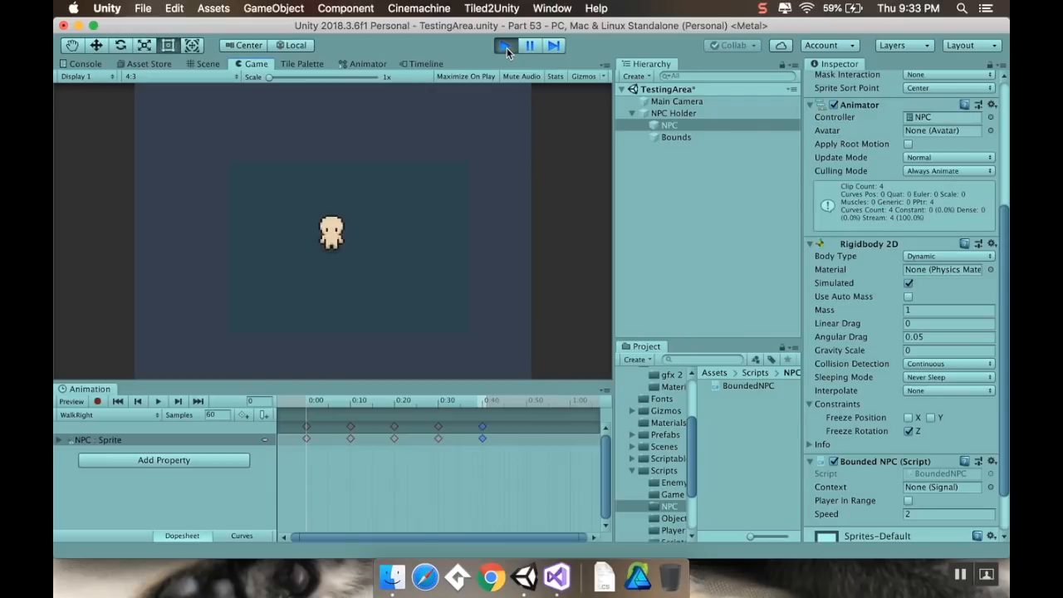
{"action": "left_click", "coordinate": [504, 46]}
{"action": "left_click", "coordinate": [505, 46]}
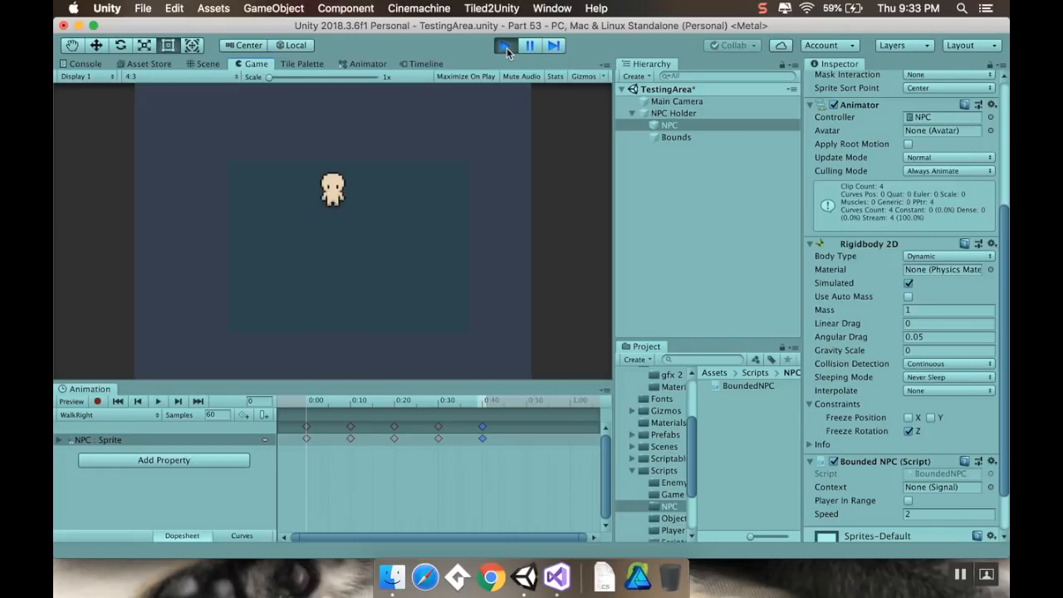
{"action": "key", "text": "super+p"}
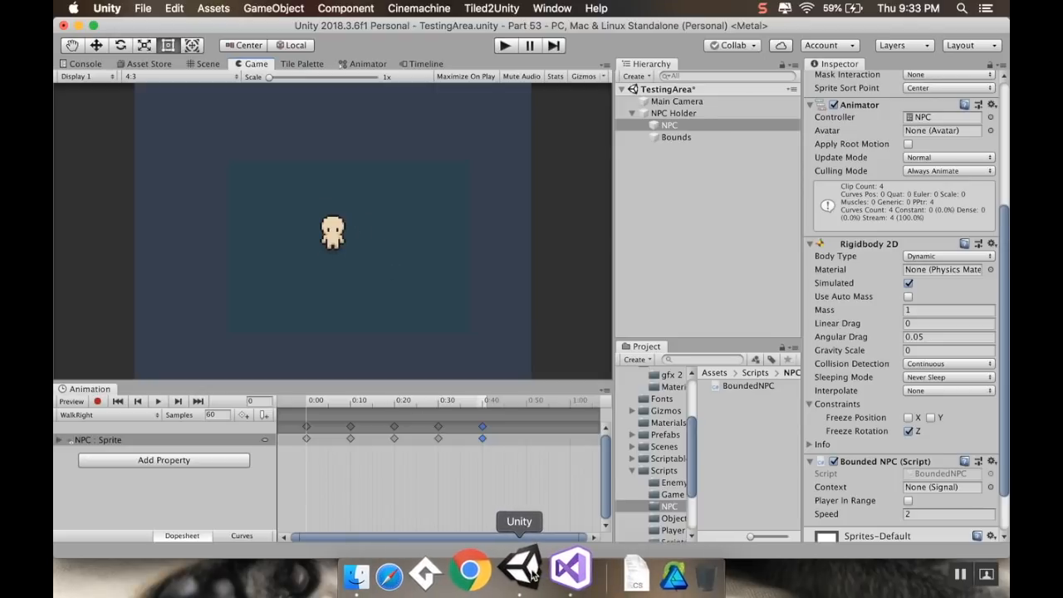
- Switch to Visual Studio and declare a private Animator field named anim below the myRigidbody field
{"action": "left_click", "coordinate": [557, 575]}
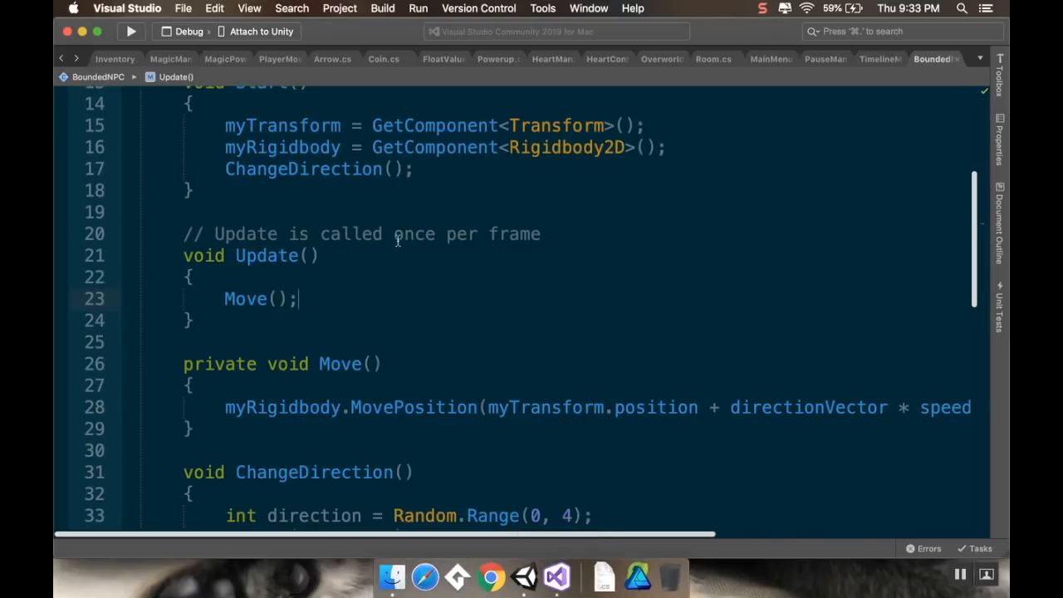
{"action": "scroll", "coordinate": [390, 244], "scroll_direction": "up", "scroll_amount": 5}
{"action": "left_click", "coordinate": [526, 295]}
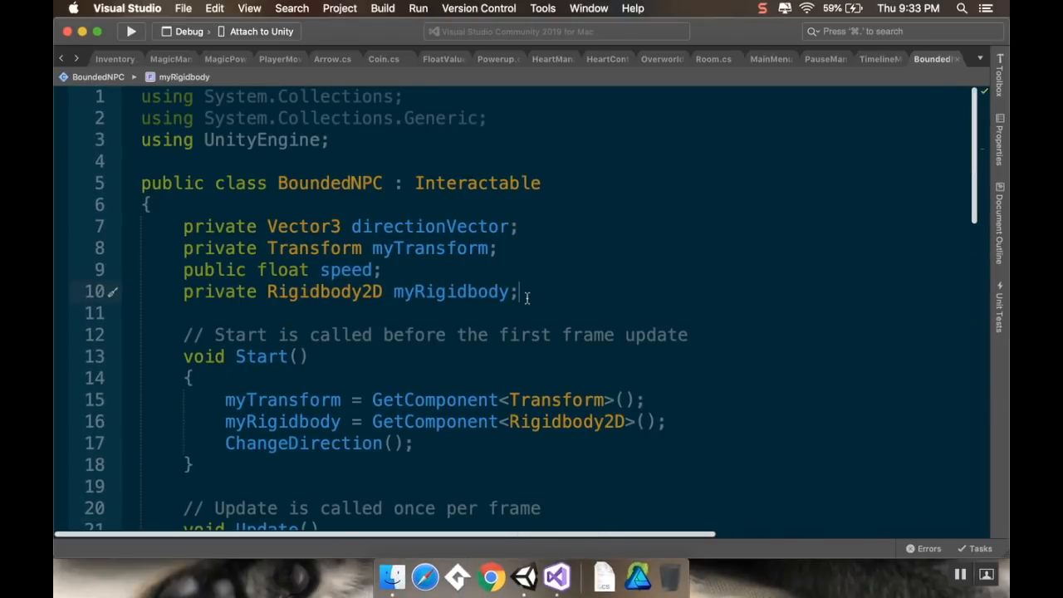
{"action": "key", "text": "Return"}
{"action": "type", "text": "priva"}
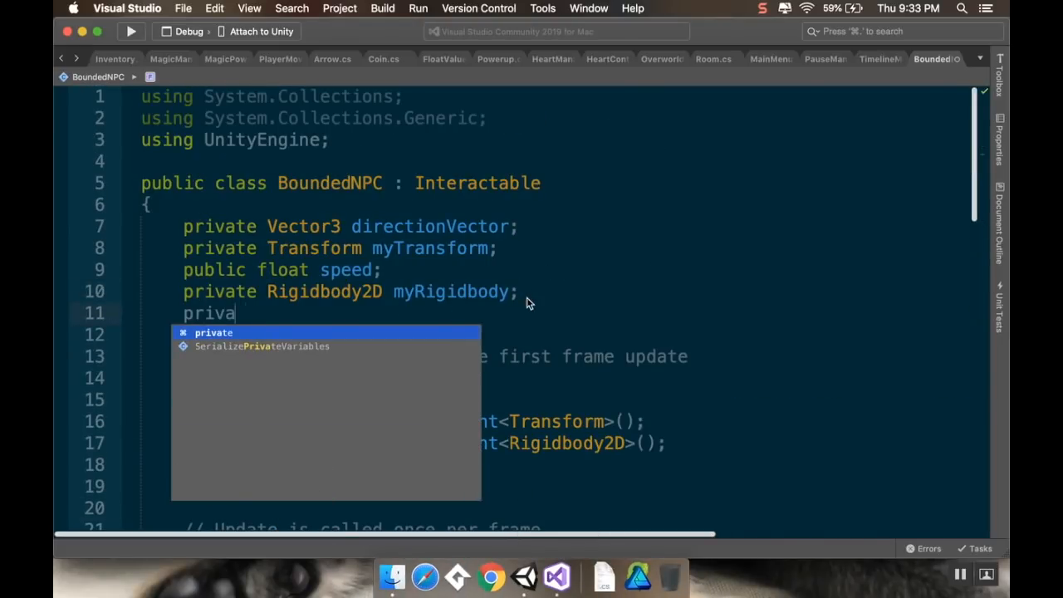
{"action": "type", "text": "te Animator "}
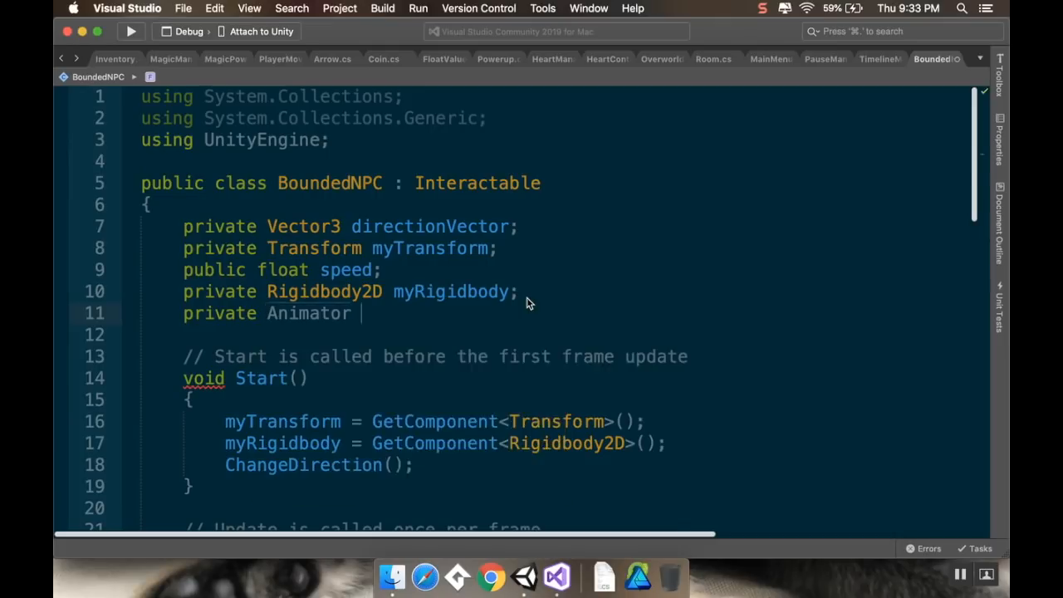
{"action": "type", "text": "anim;"}
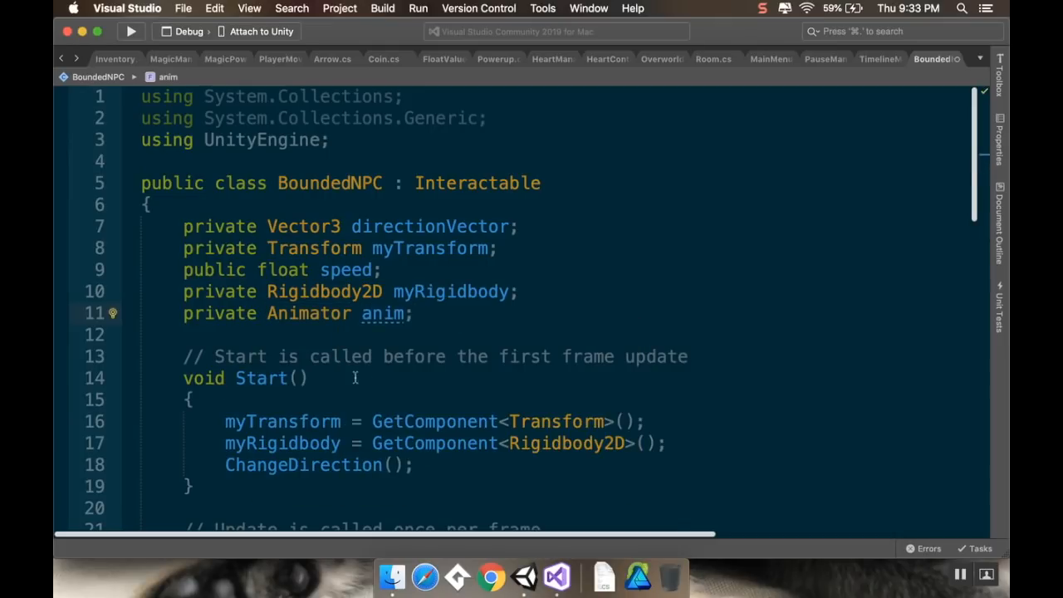
- Assign anim = GetComponent<Animator>(); as the first line of Start()
{"action": "left_click", "coordinate": [341, 401]}
{"action": "key", "text": "Return"}
{"action": "type", "text": "anim = GetCo"}
{"action": "key", "text": "Return"}
{"action": "type", "text": "<An>"}
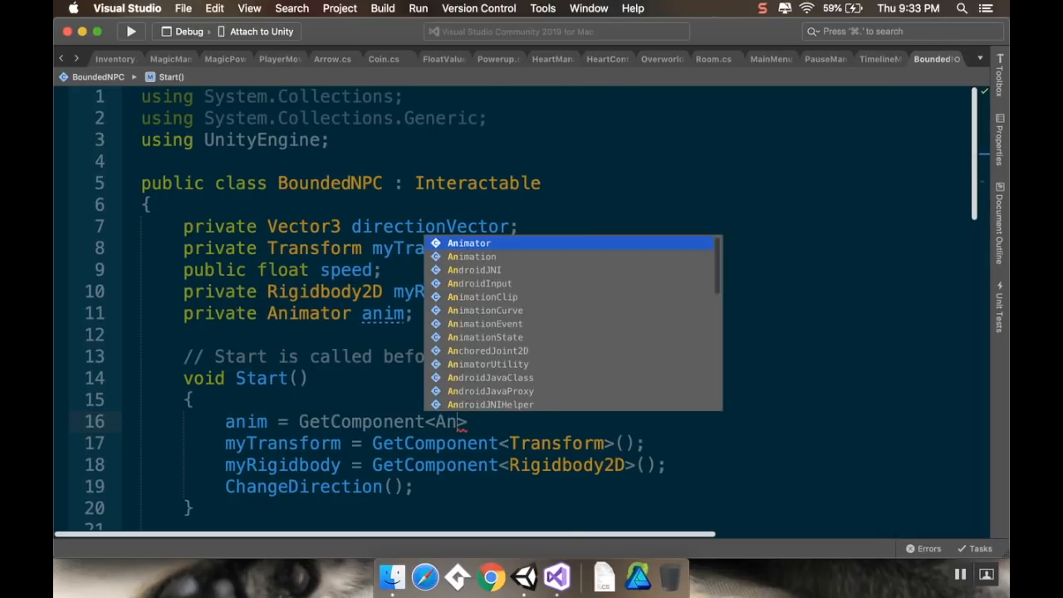
{"action": "type", "text": "imator>();"}
- Add an empty void UpdateAnimation() method below ChangeDirection() at the end of the class
{"action": "scroll", "coordinate": [303, 383], "scroll_direction": "down", "scroll_amount": 4}
{"action": "scroll", "coordinate": [303, 384], "scroll_direction": "down", "scroll_amount": 15}
{"action": "left_click", "coordinate": [238, 408]}
{"action": "key", "text": "Return"}
{"action": "key", "text": "Return"}
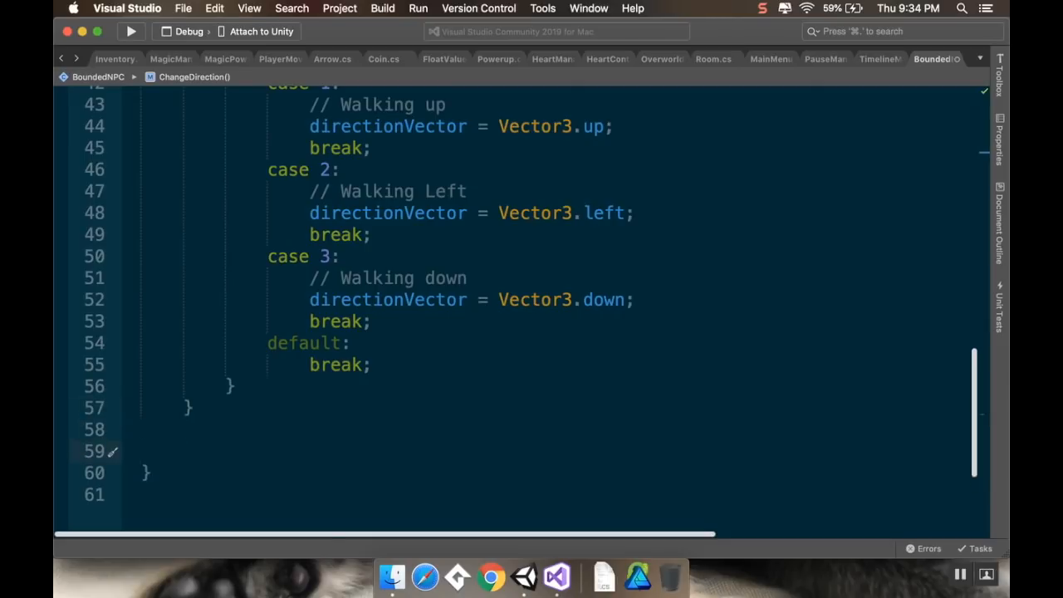
{"action": "type", "text": "void Update"}
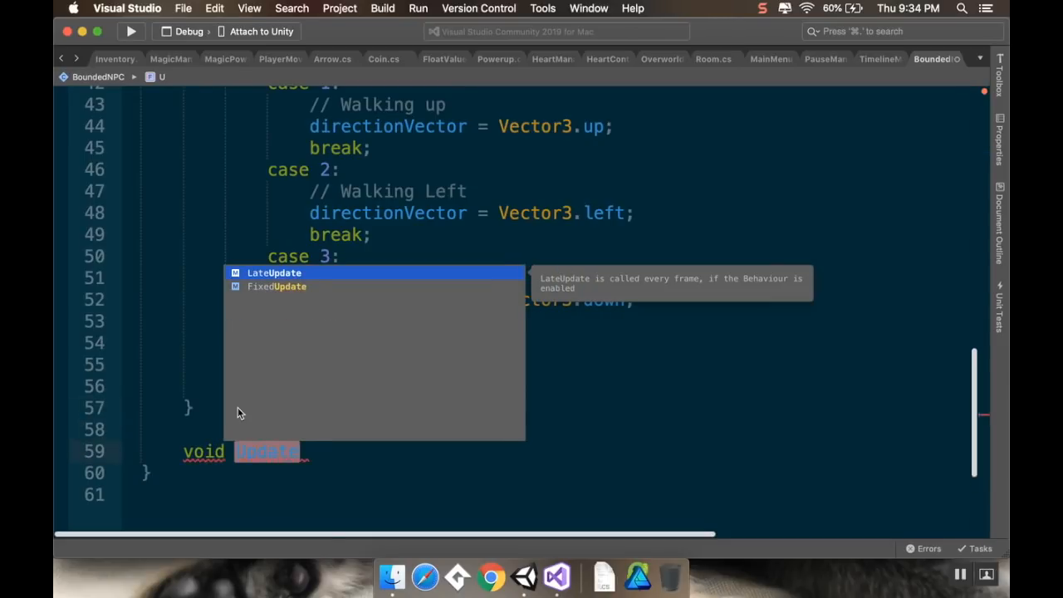
{"action": "type", "text": "Animation()"}
{"action": "key", "text": "Return"}
{"action": "type", "text": "{"}
{"action": "key", "text": "Return"}
{"action": "key", "text": "Up"}
{"action": "key", "text": "Return"}
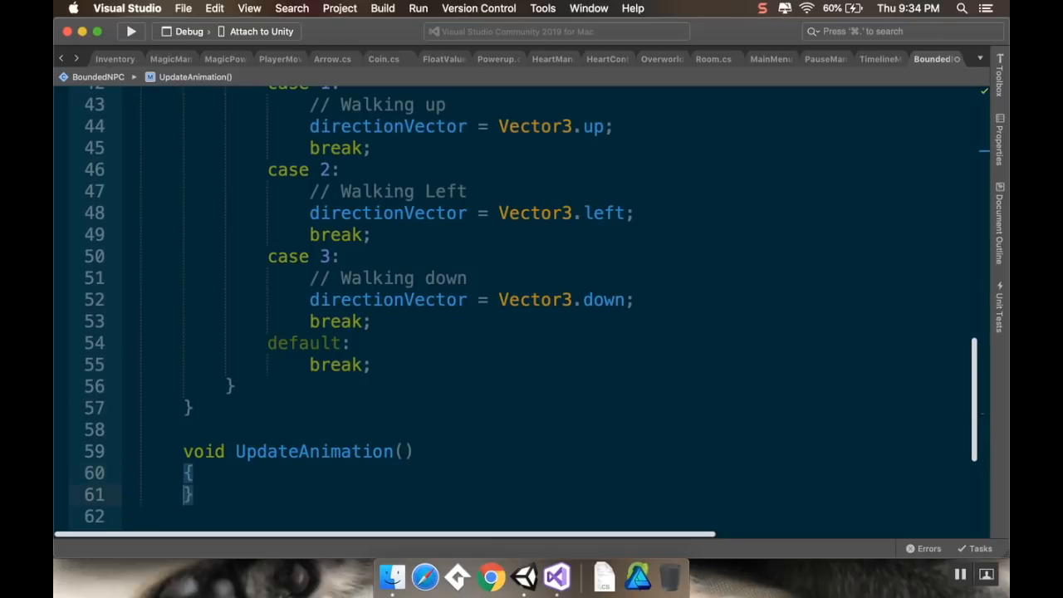
{"action": "key", "text": "Return"}
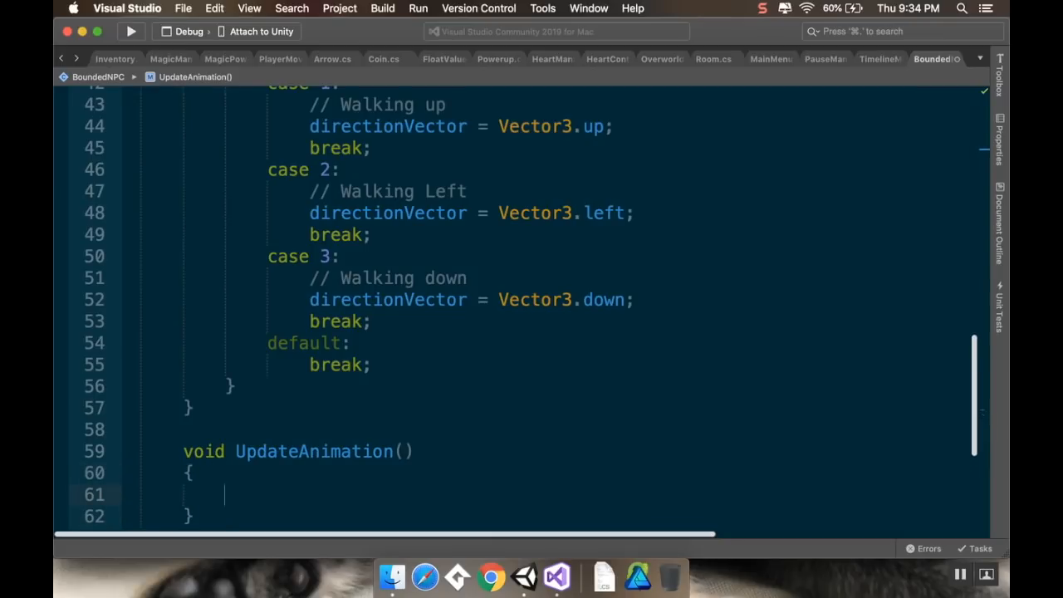
- In UpdateAnimation(), write anim.SetFloat("MoveX", directionVector.x); to pass the horizontal direction to the animator
{"action": "type", "text": "anim.Set"}
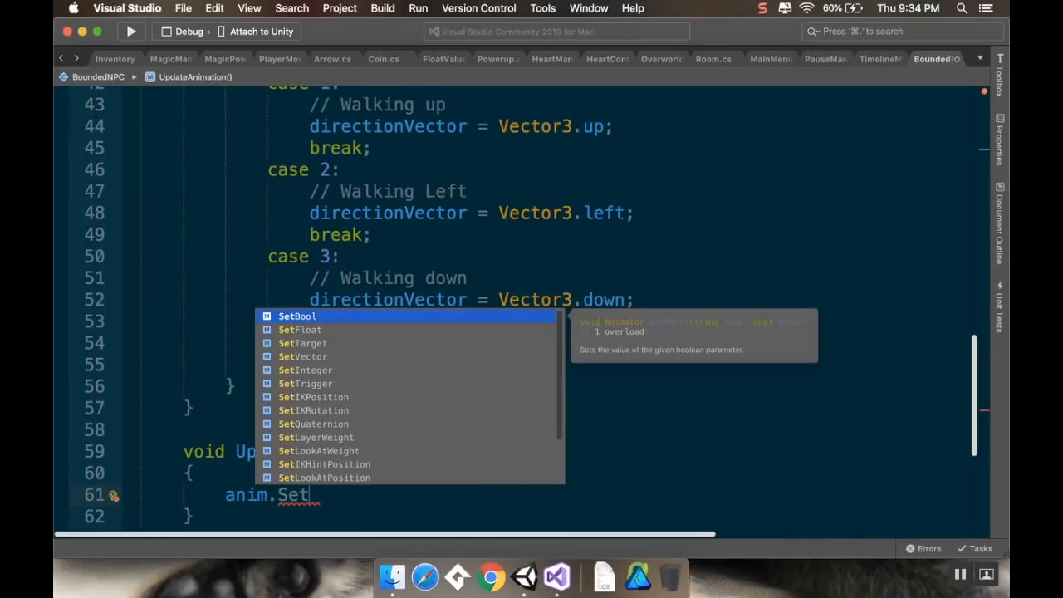
{"action": "key", "text": "Down"}
{"action": "key", "text": "Return"}
{"action": "type", "text": "(\"MoveX"}
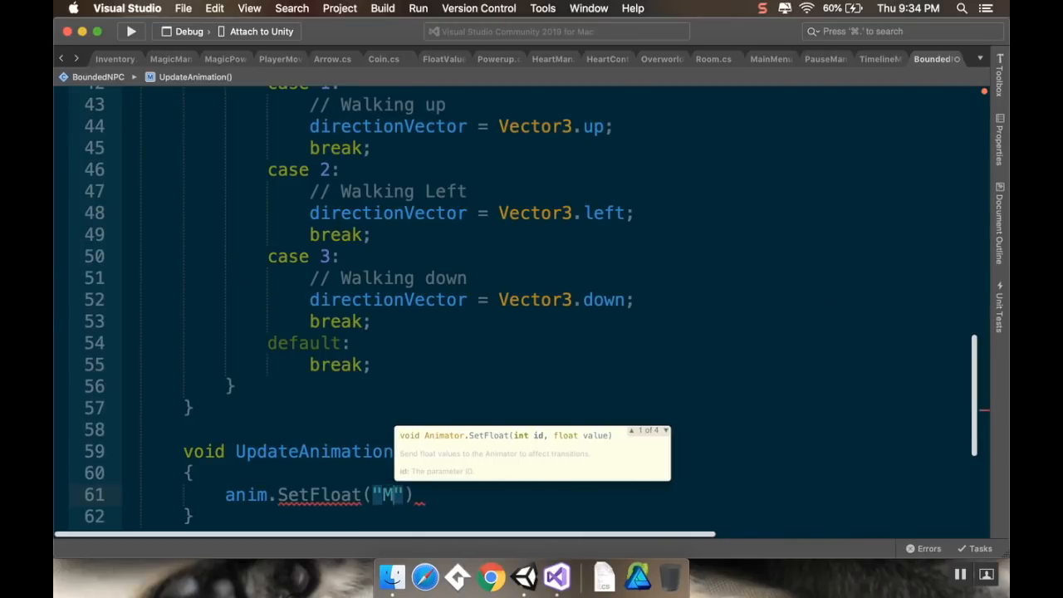
{"action": "type", "text": "\", direc"}
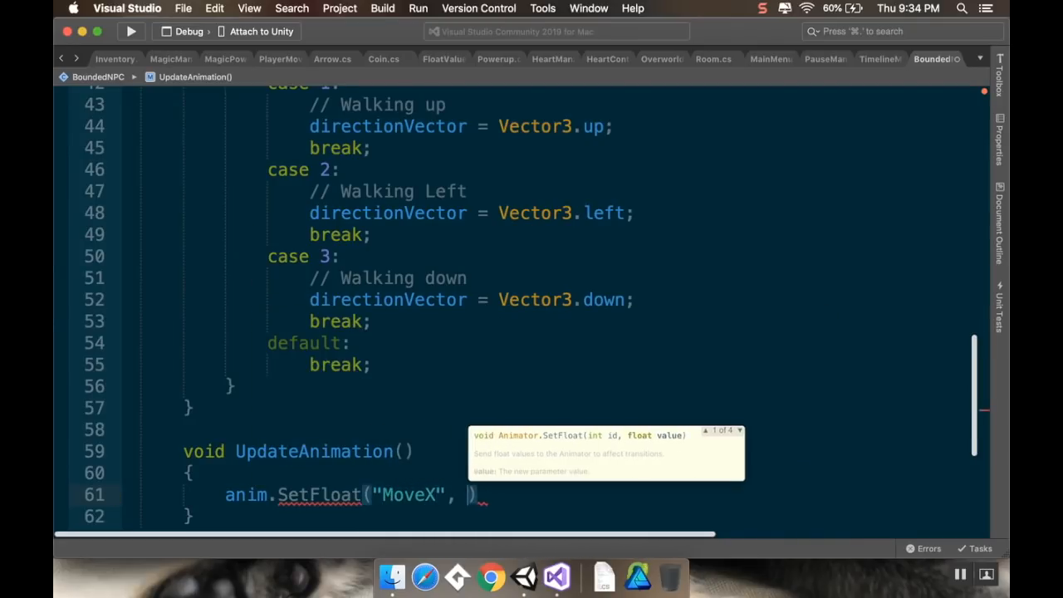
{"action": "type", "text": "tionVector."}
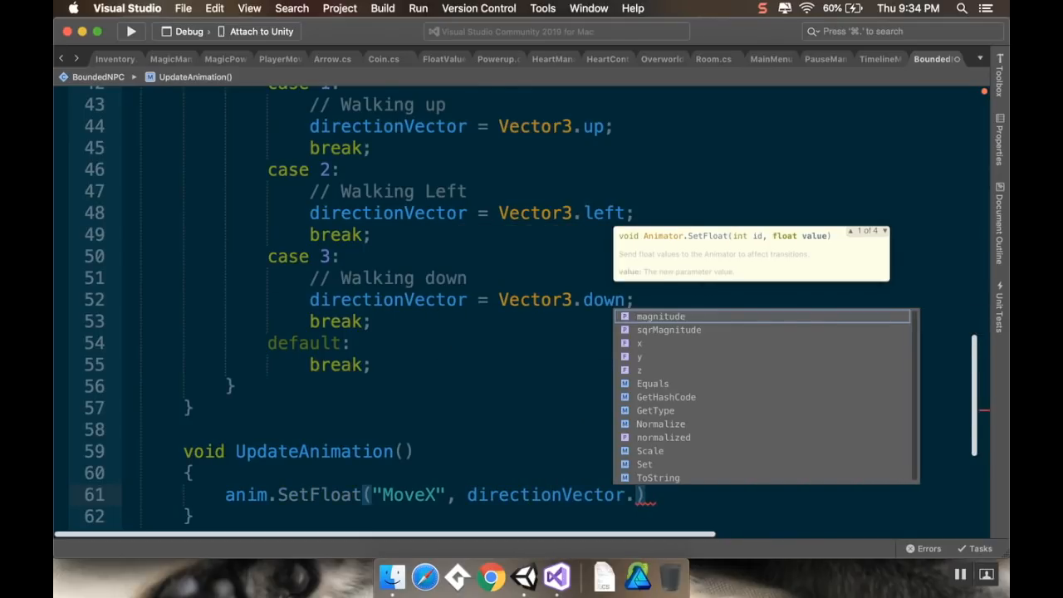
{"action": "type", "text": "x);"}
- Below the MoveX line in UpdateAnimation(), write anim.SetFloat("MoveY", directionVector.y); to pass the vertical direction to the animator
{"action": "key", "text": "Return"}
{"action": "type", "text": "ani"}
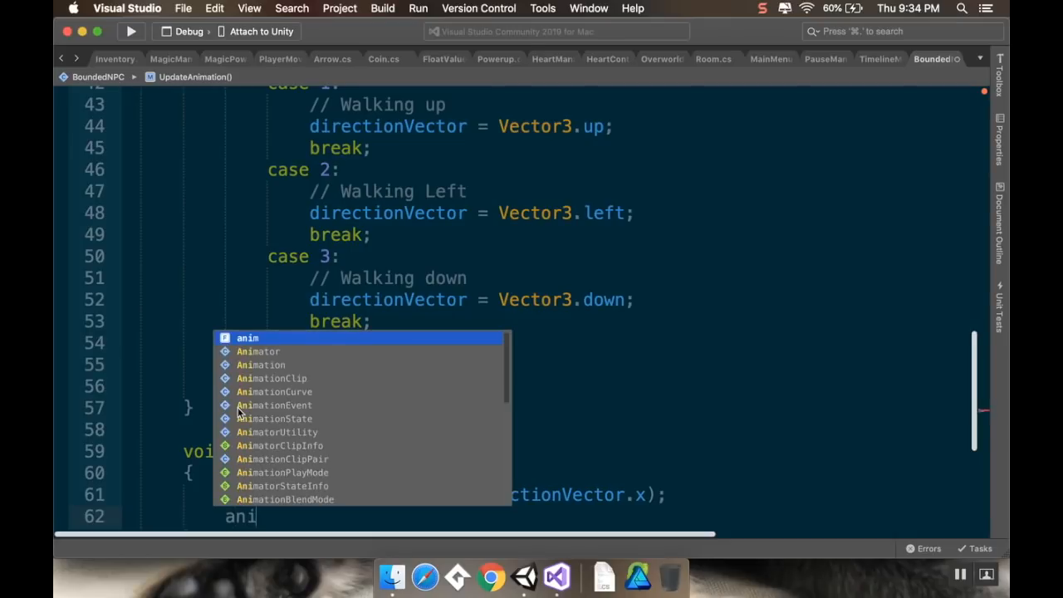
{"action": "type", "text": "m.SetFlo"}
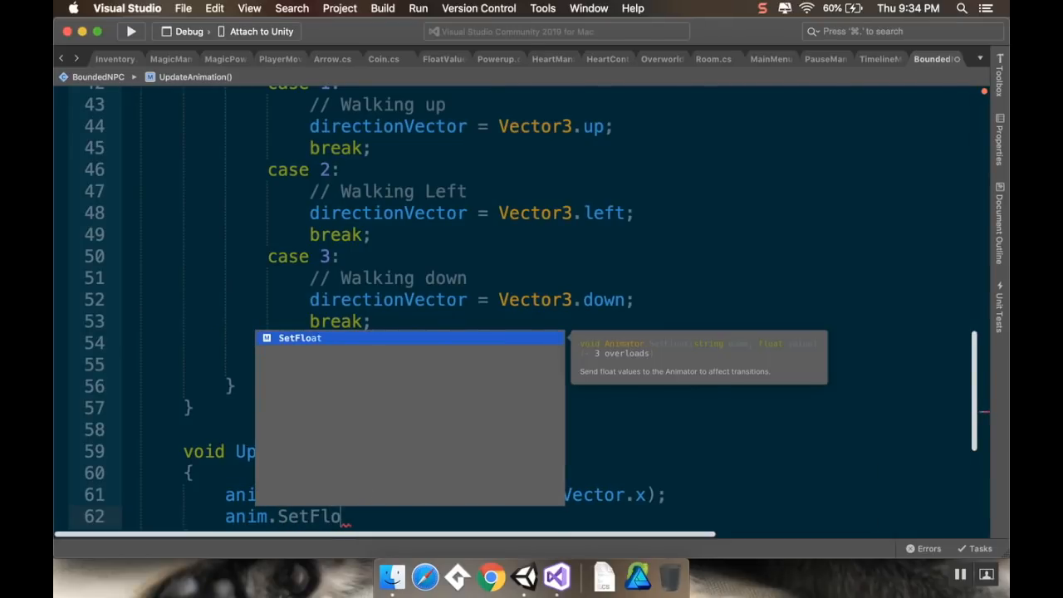
{"action": "key", "text": "Tab"}
{"action": "type", "text": "(\""}
{"action": "type", "text": "MoveY"}
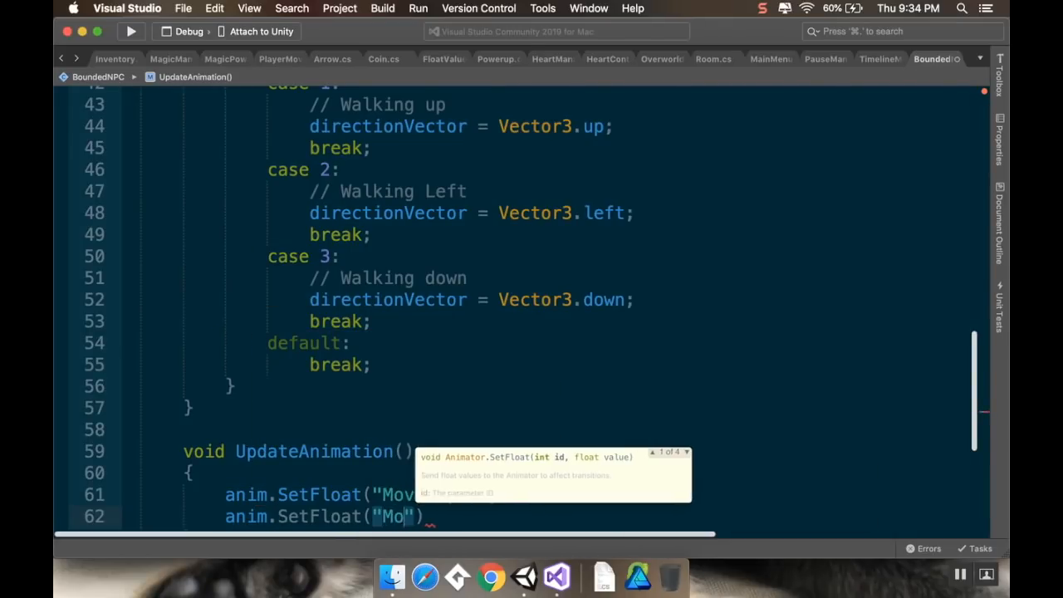
{"action": "type", "text": "\", dire"}
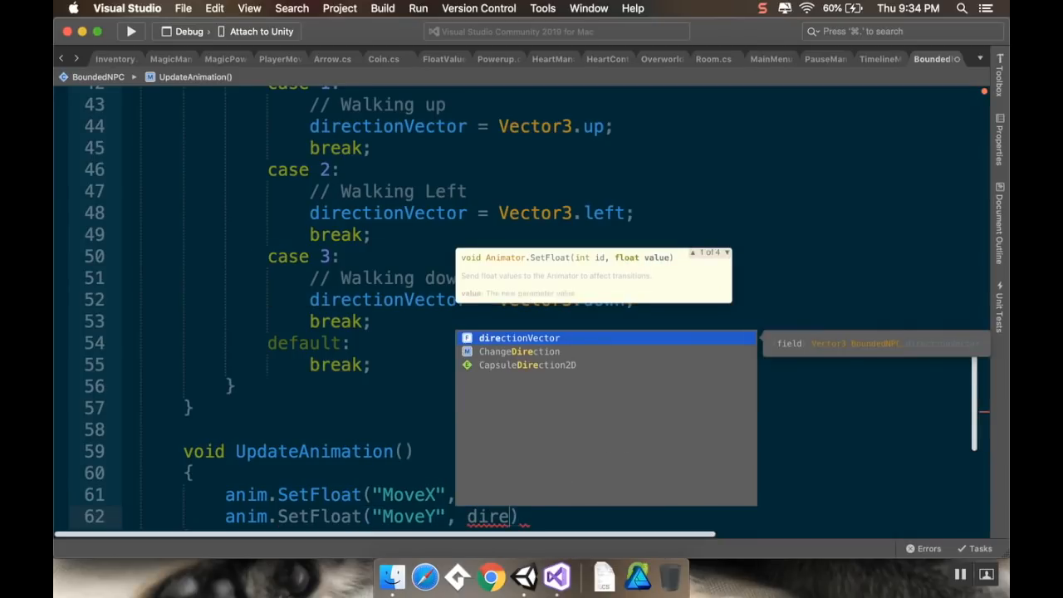
{"action": "key", "text": "Tab"}
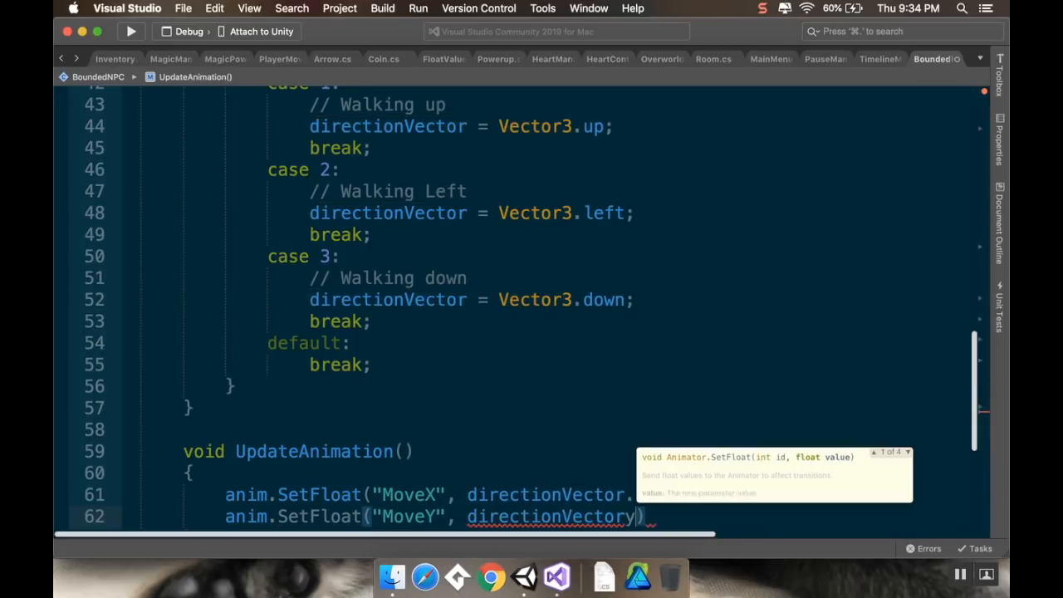
{"action": "type", "text": ".y);"}
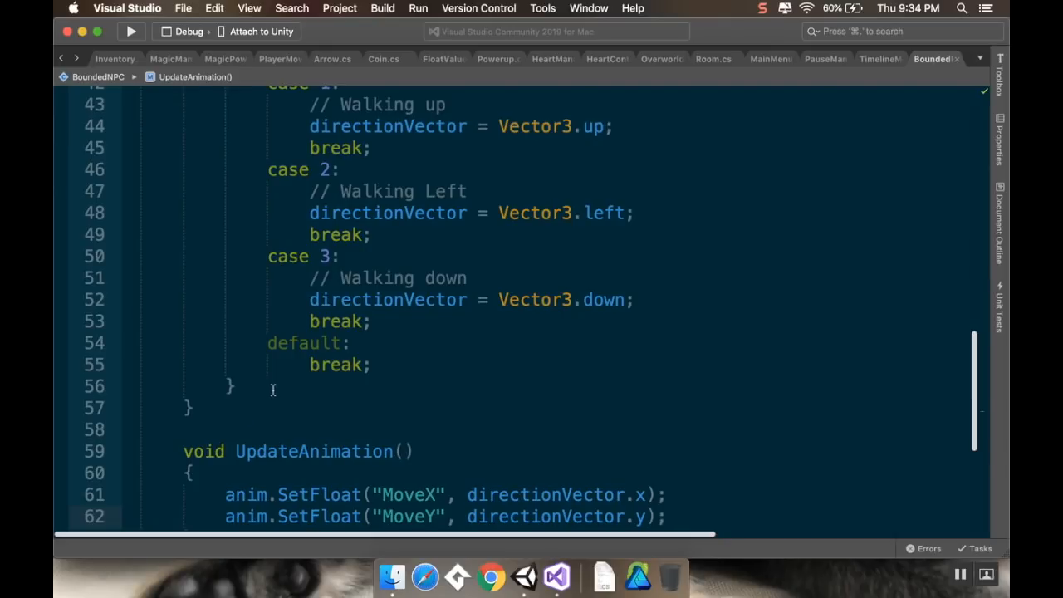
- Call UpdateAnimation(); at the end of ChangeDirection(), right after the closing brace of the switch block
{"action": "scroll", "coordinate": [273, 391], "scroll_direction": "up", "scroll_amount": 4}
{"action": "scroll", "coordinate": [273, 390], "scroll_direction": "down", "scroll_amount": 5}
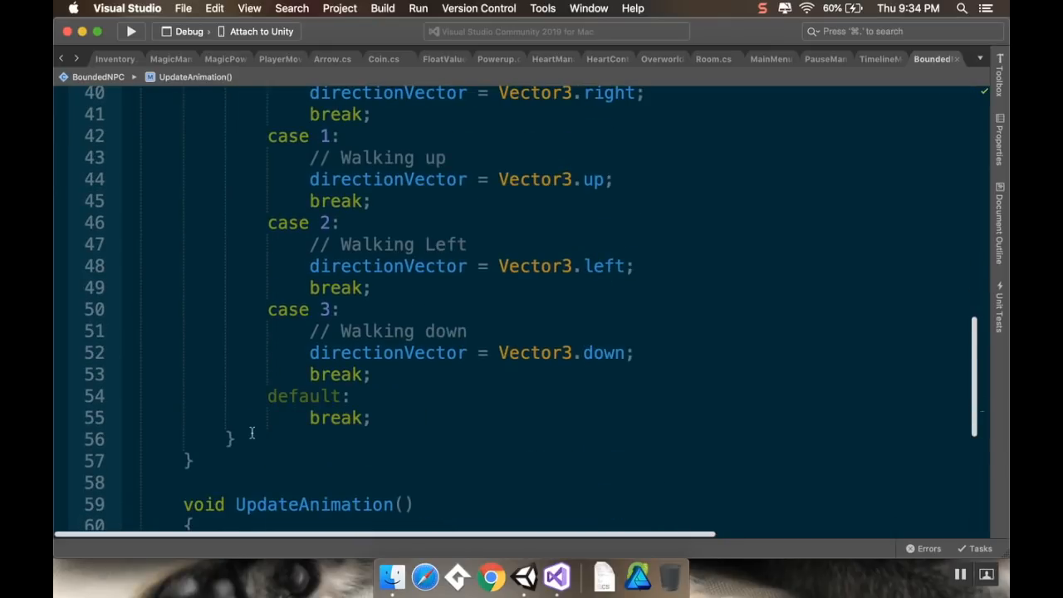
{"action": "scroll", "coordinate": [279, 321], "scroll_direction": "up", "scroll_amount": 7}
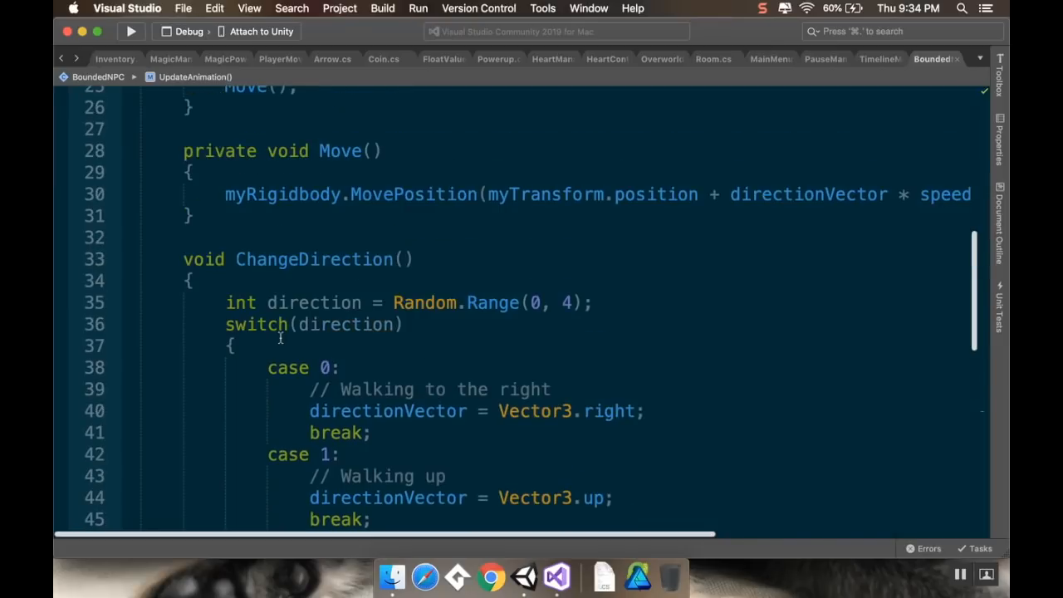
{"action": "scroll", "coordinate": [288, 293], "scroll_direction": "up", "scroll_amount": 3}
{"action": "scroll", "coordinate": [270, 292], "scroll_direction": "down", "scroll_amount": 9}
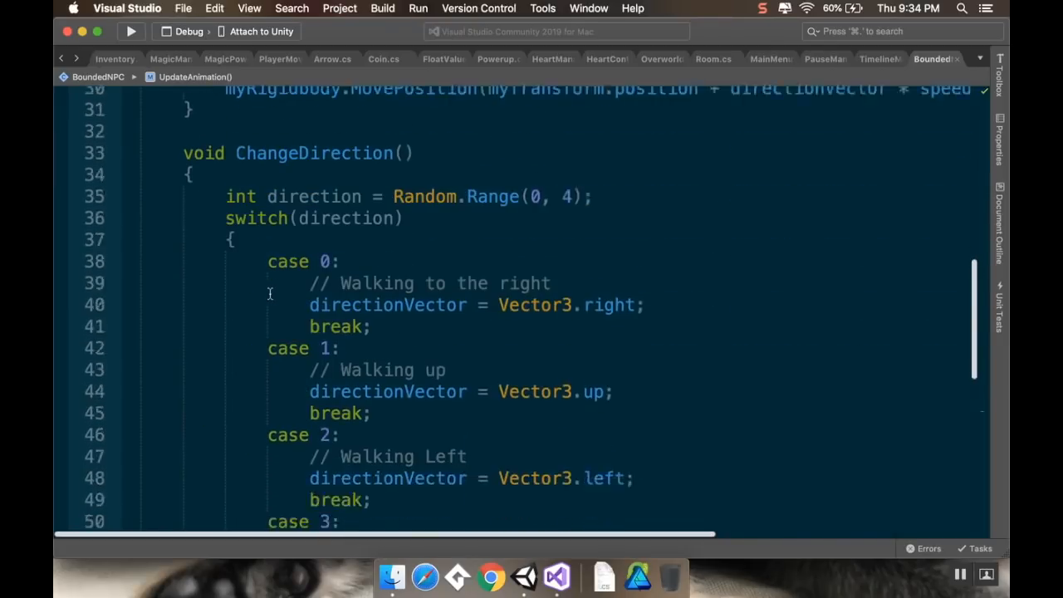
{"action": "left_click", "coordinate": [256, 333]}
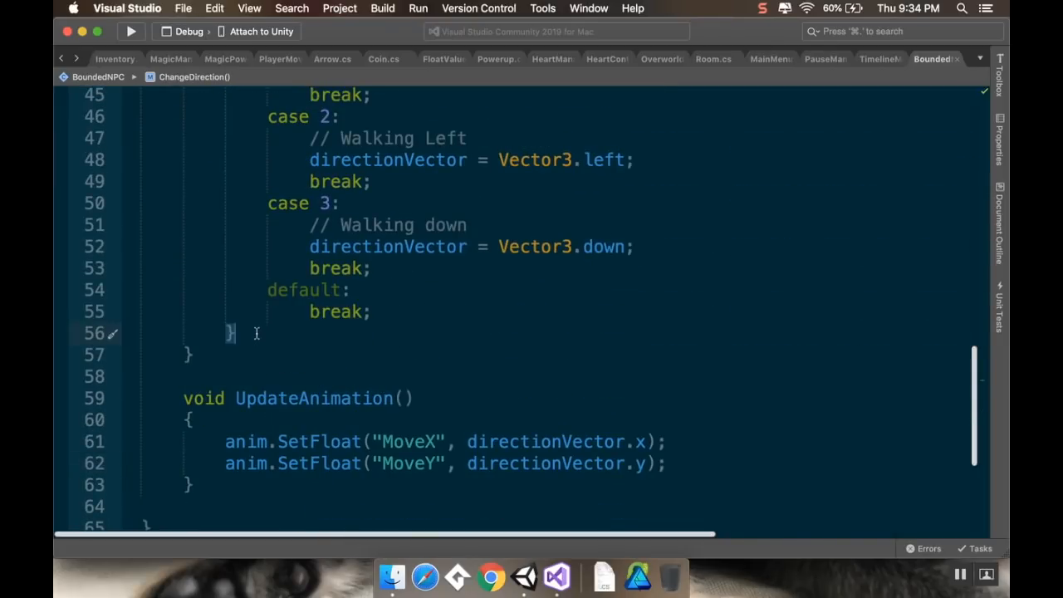
{"action": "key", "text": "Return"}
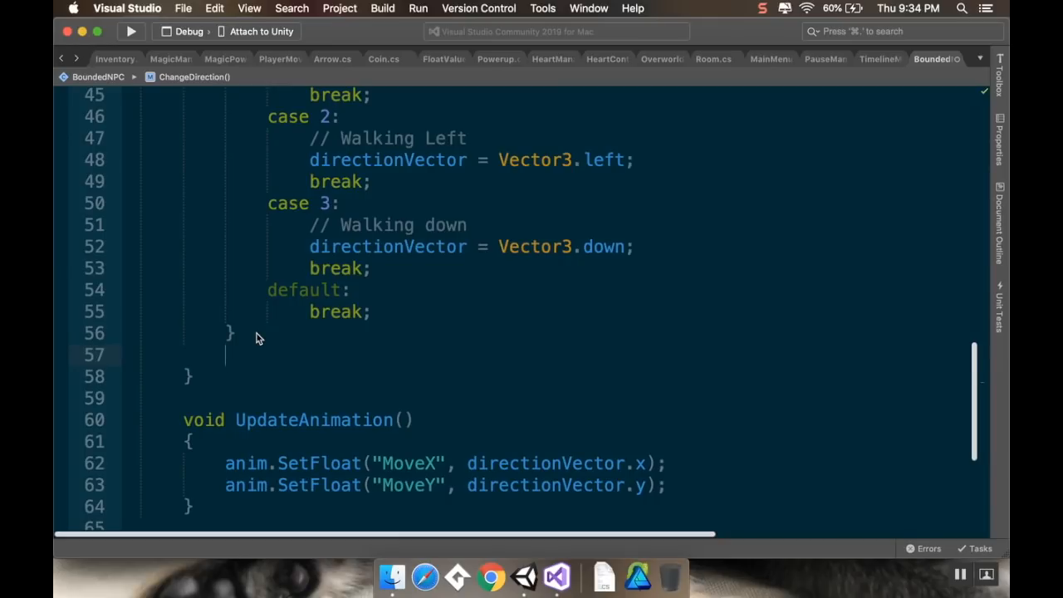
{"action": "type", "text": "Upd"}
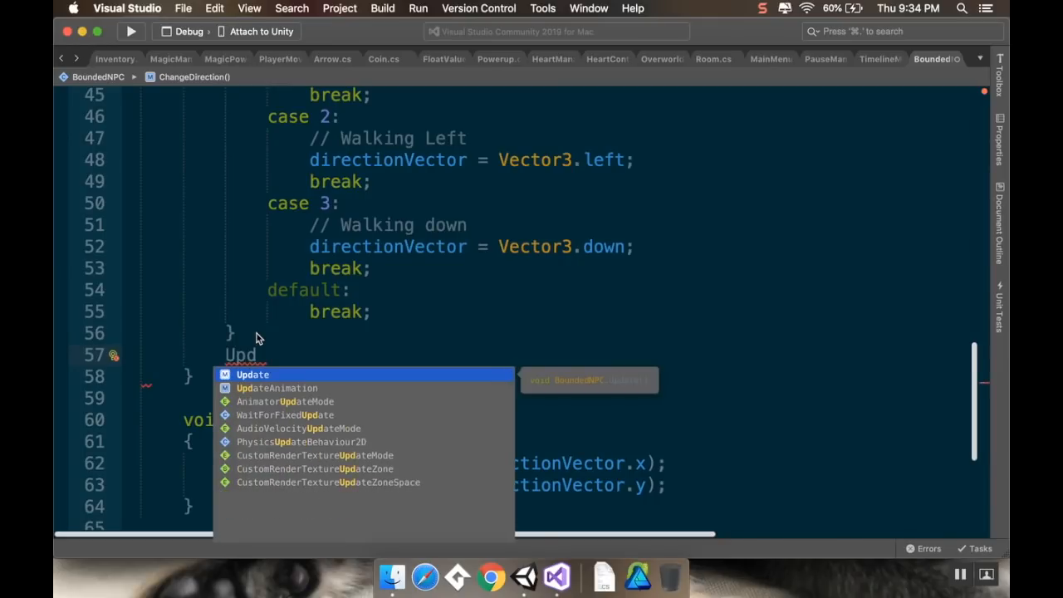
{"action": "key", "text": "Escape"}
{"action": "type", "text": "ateAnimation();"}
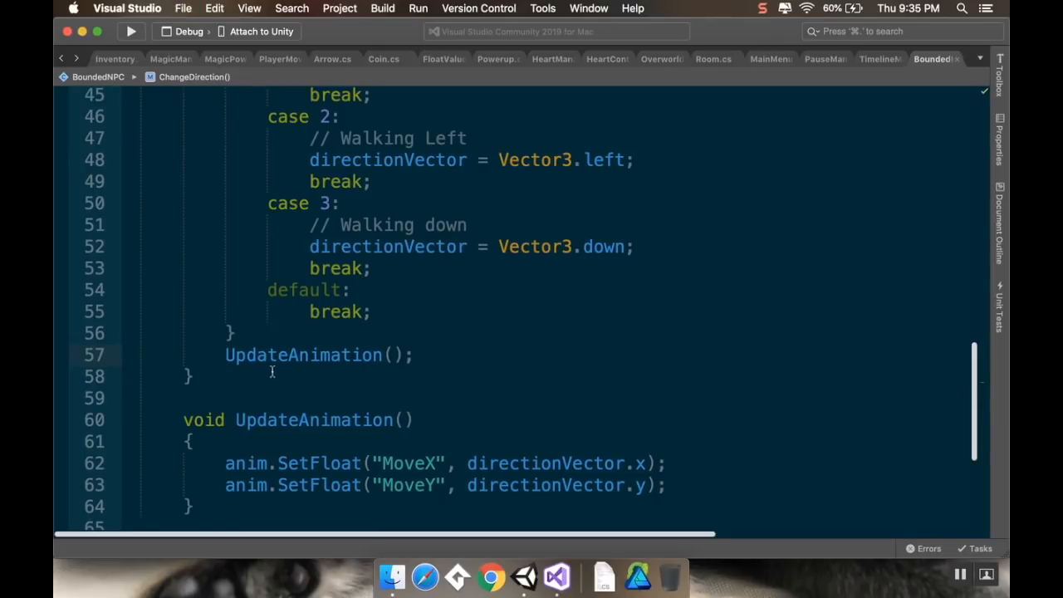
- Switch to Unity and play the scene to check the NPC's movement and walking animation, and stop play mode
{"action": "left_click", "coordinate": [523, 584]}
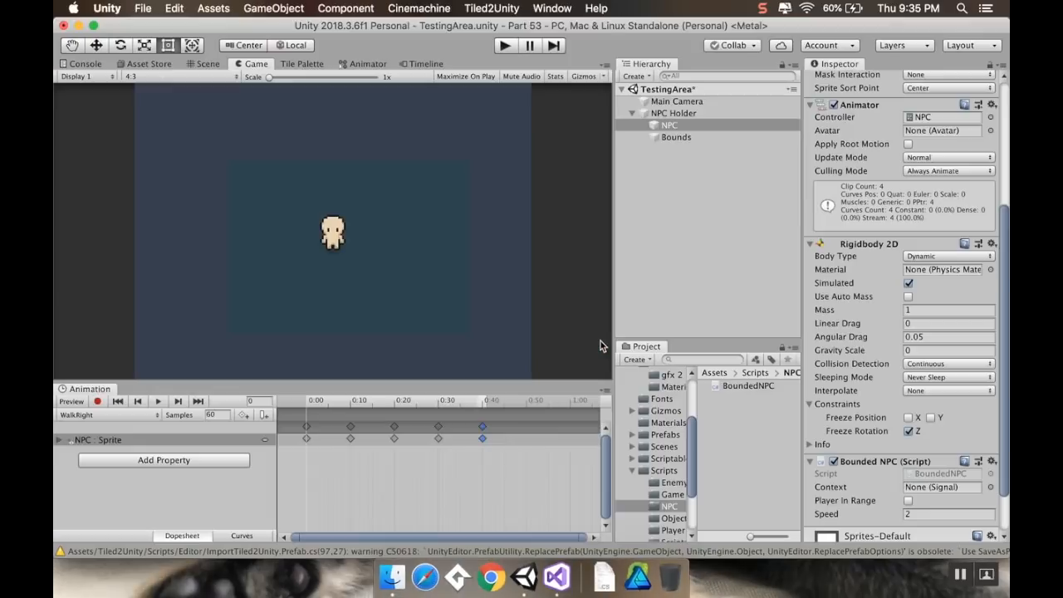
{"action": "left_click", "coordinate": [506, 46]}
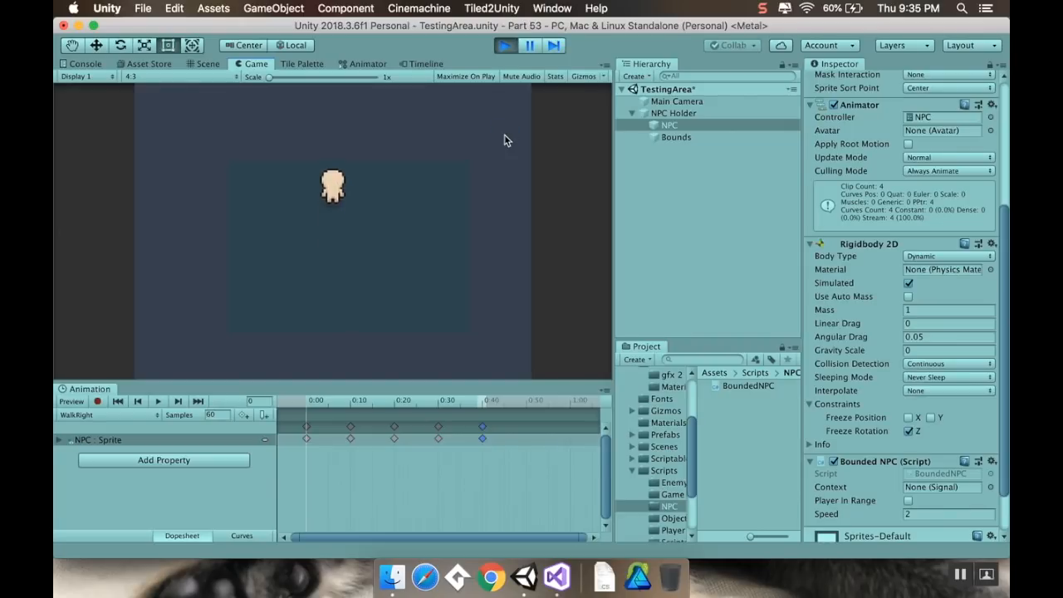
{"action": "left_click", "coordinate": [506, 46]}
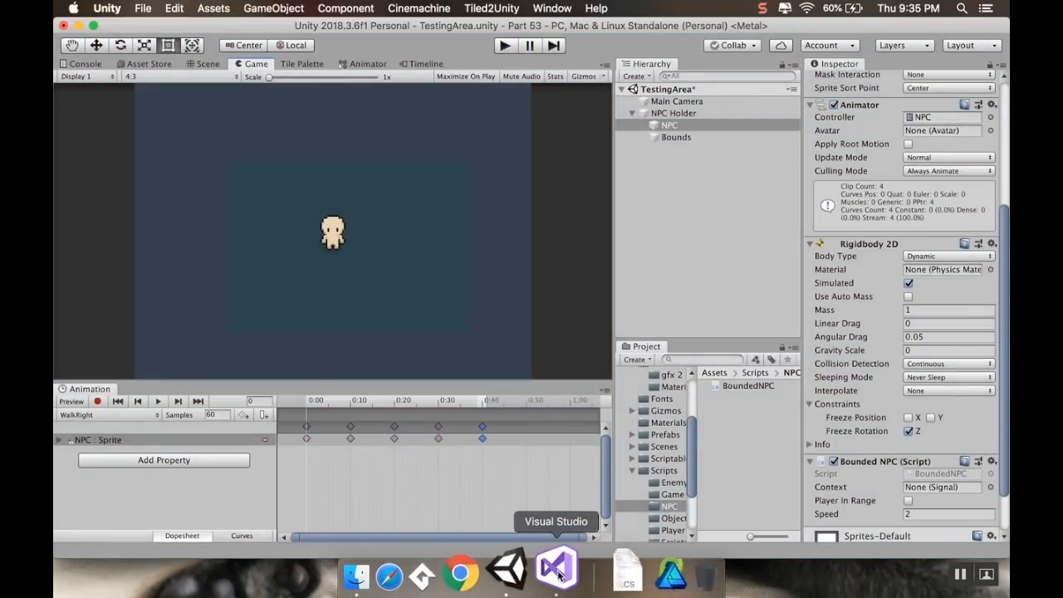
- Switch to Visual Studio and declare a public Collider2D field named bounds below the anim field
{"action": "left_click", "coordinate": [557, 573]}
{"action": "scroll", "coordinate": [365, 317], "scroll_direction": "up", "scroll_amount": 10}
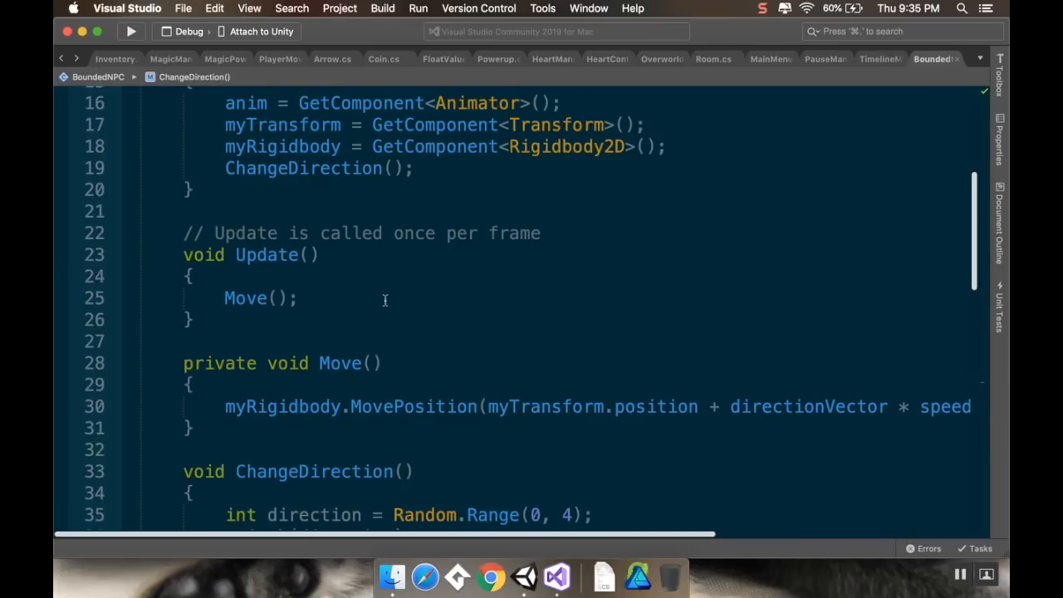
{"action": "scroll", "coordinate": [385, 300], "scroll_direction": "up", "scroll_amount": 3}
{"action": "left_click", "coordinate": [411, 206]}
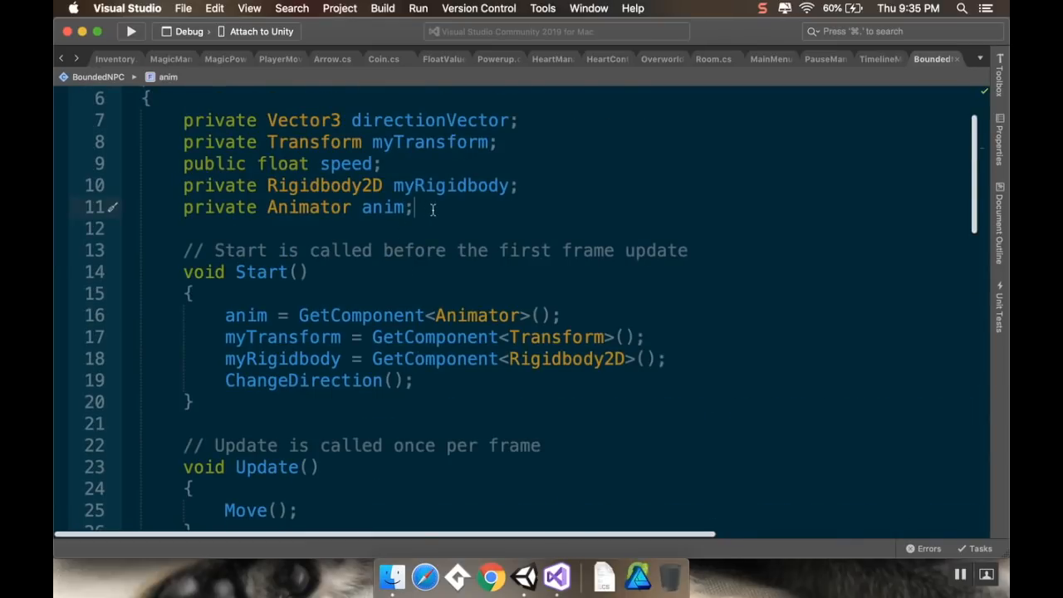
{"action": "key", "text": "Return"}
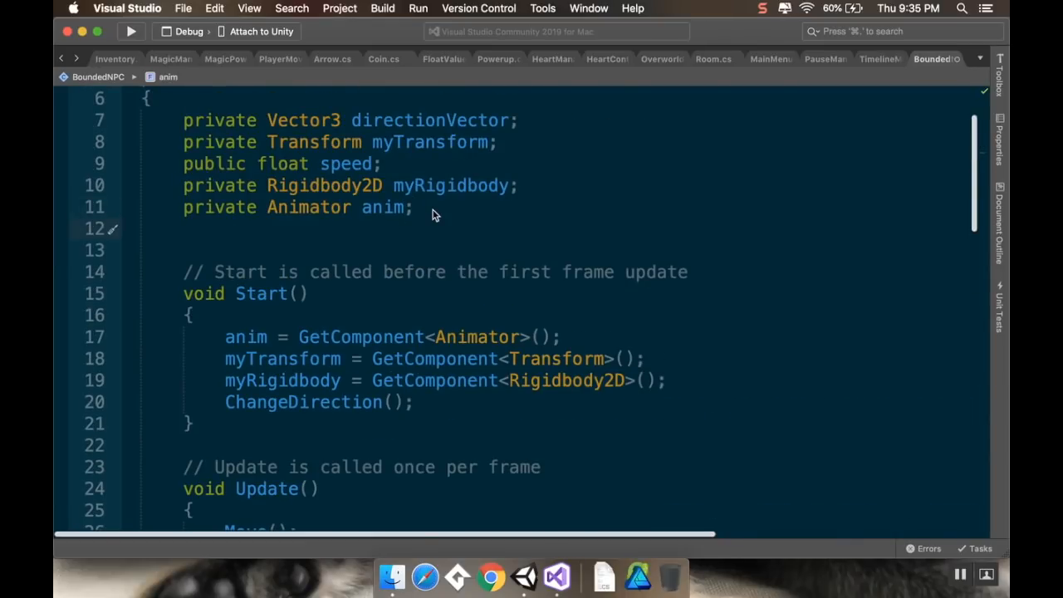
{"action": "type", "text": "public"}
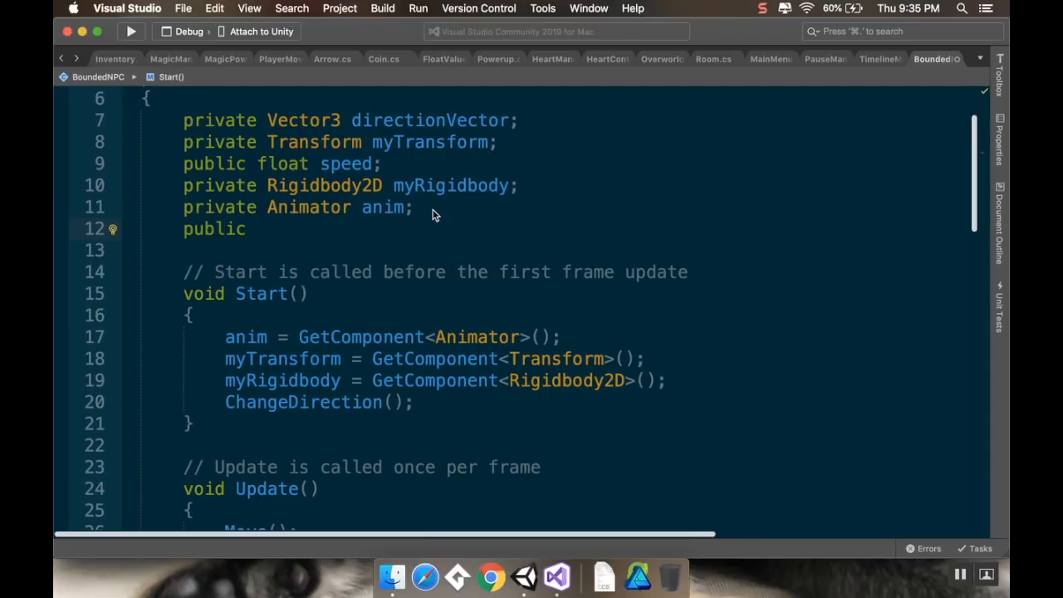
{"action": "type", "text": " Collider2D bounds;"}
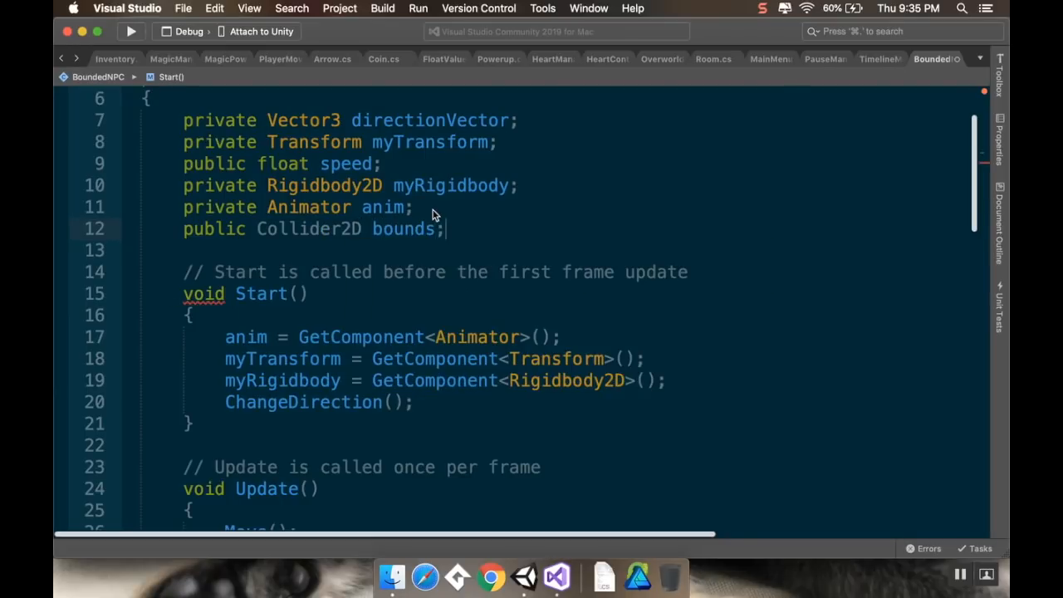
- At the top of Move(), add the condition if(bounds.bounds.Contains()) with empty arguments above the MovePosition line
{"action": "scroll", "coordinate": [345, 296], "scroll_direction": "down", "scroll_amount": 3}
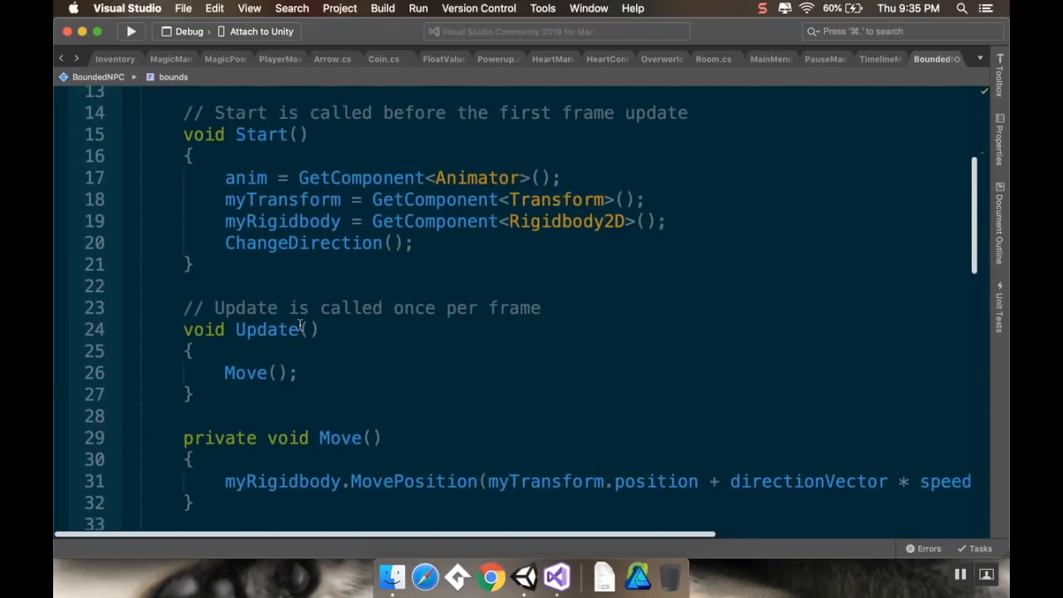
{"action": "scroll", "coordinate": [301, 324], "scroll_direction": "down", "scroll_amount": 2}
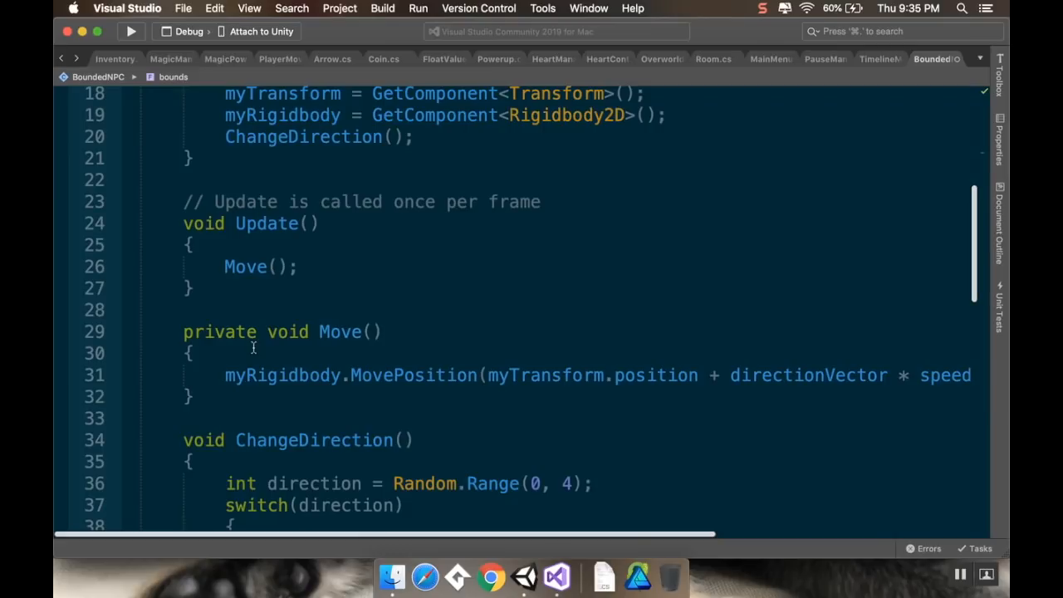
{"action": "left_click", "coordinate": [254, 347]}
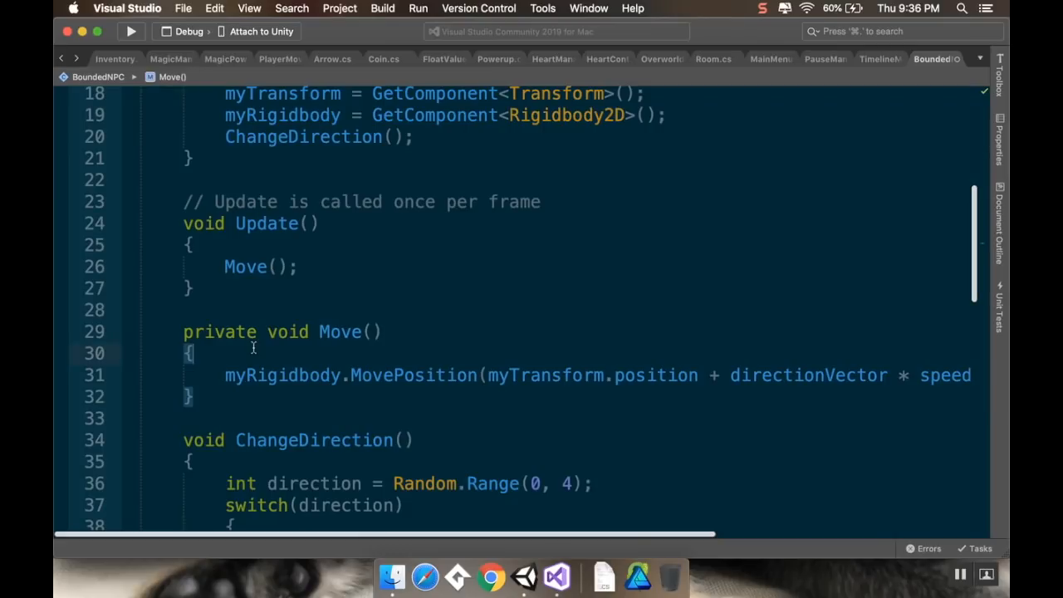
{"action": "key", "text": "Return"}
{"action": "type", "text": "if"}
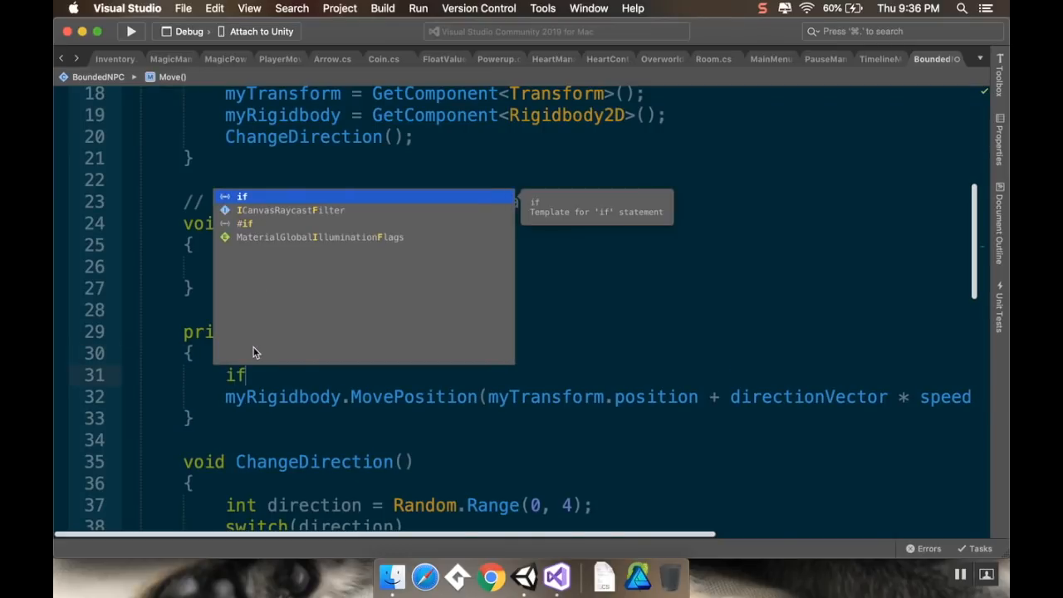
{"action": "type", "text": "(bounds.bou"}
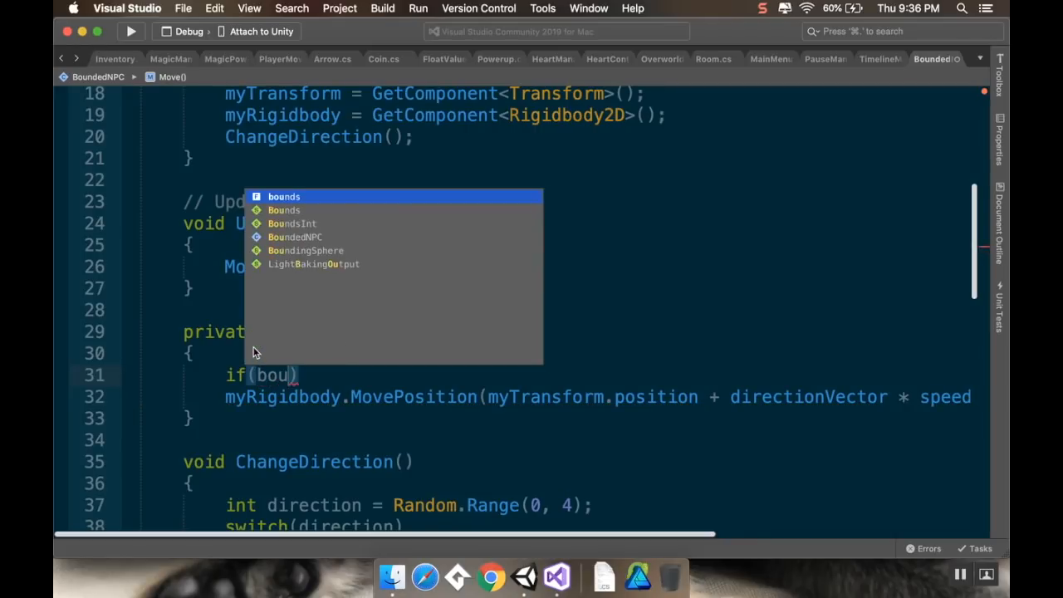
{"action": "key", "text": "Return"}
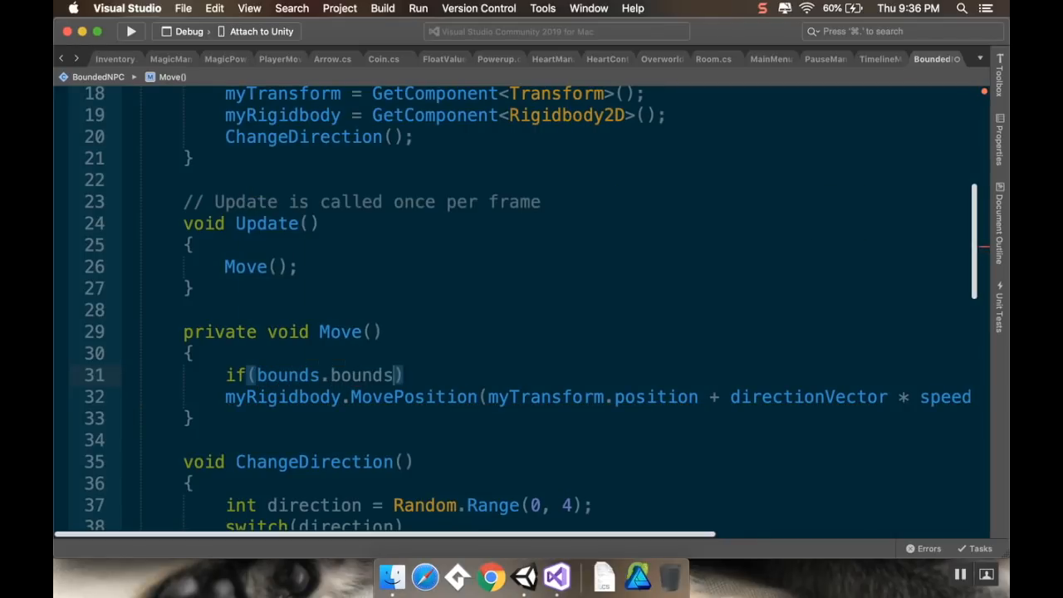
{"action": "key", "text": "alt+shift+Left"}
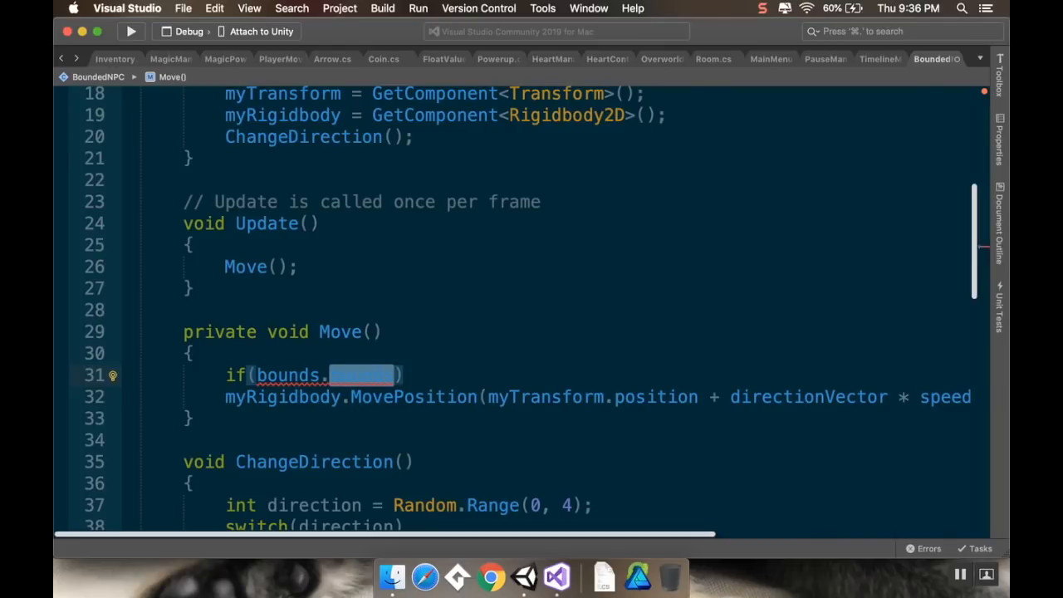
{"action": "type", "text": ".Con"}
{"action": "key", "text": "Tab"}
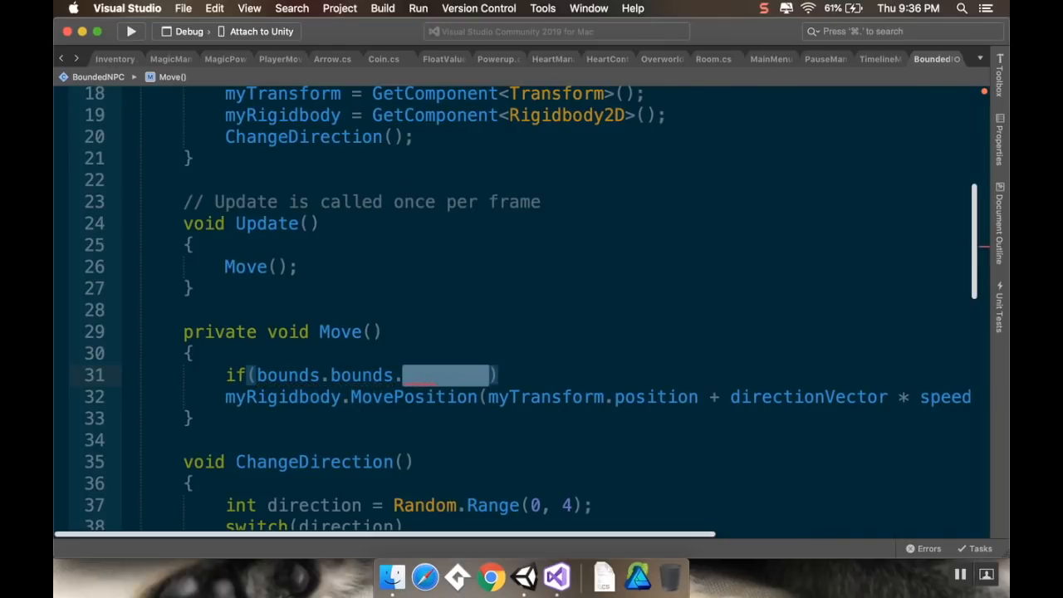
{"action": "type", "text": "("}
{"action": "key", "text": "End"}
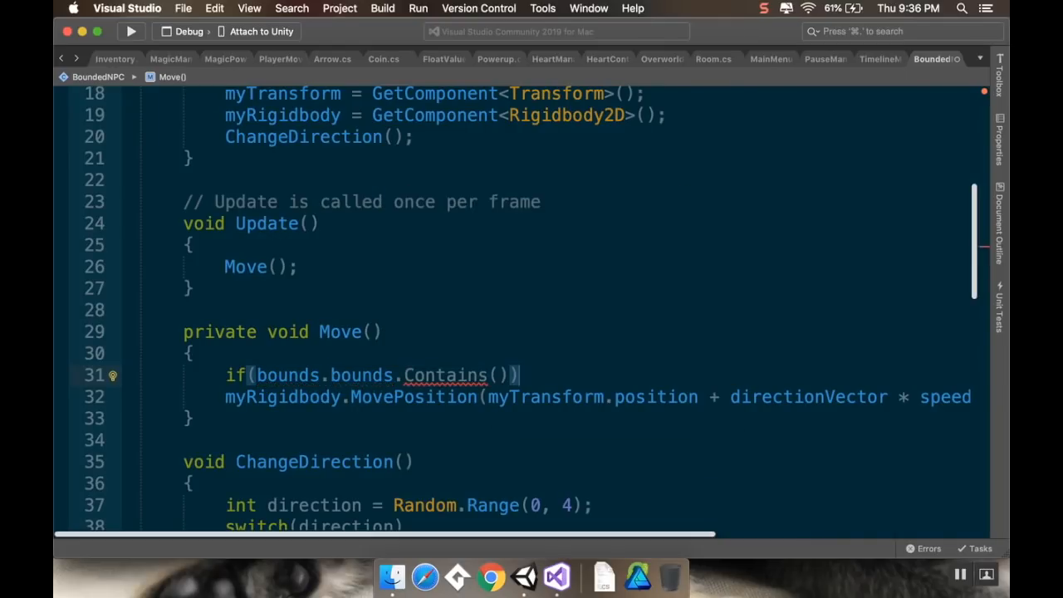
- Enclose the myRigidbody.MovePosition line in braces as the body of the new if statement in Move()
{"action": "key", "text": "Return"}
{"action": "type", "text": "{"}
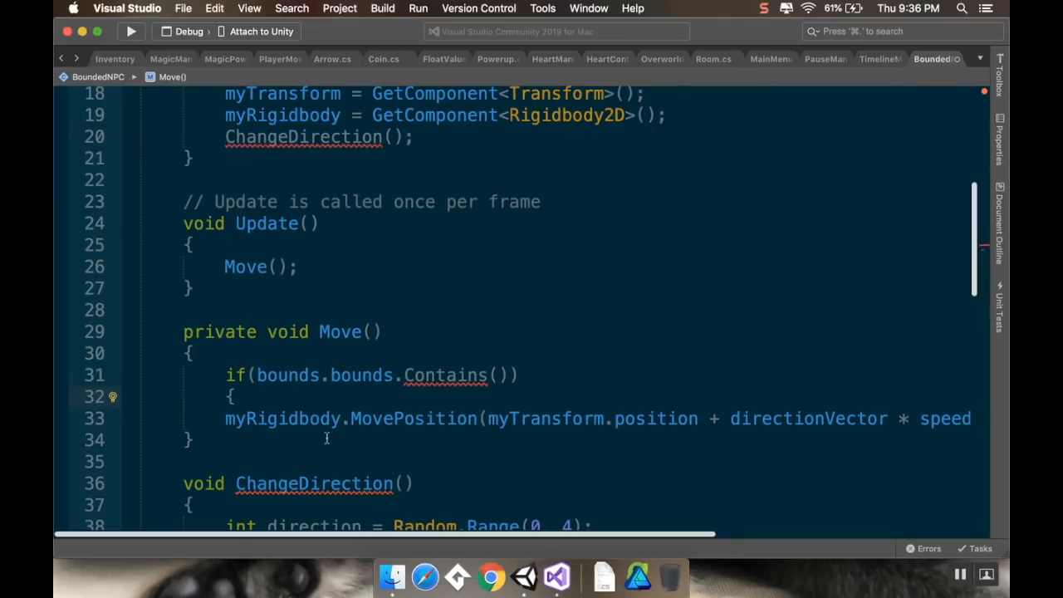
{"action": "left_click_drag", "start_coordinate": [339, 536], "coordinate": [497, 541]}
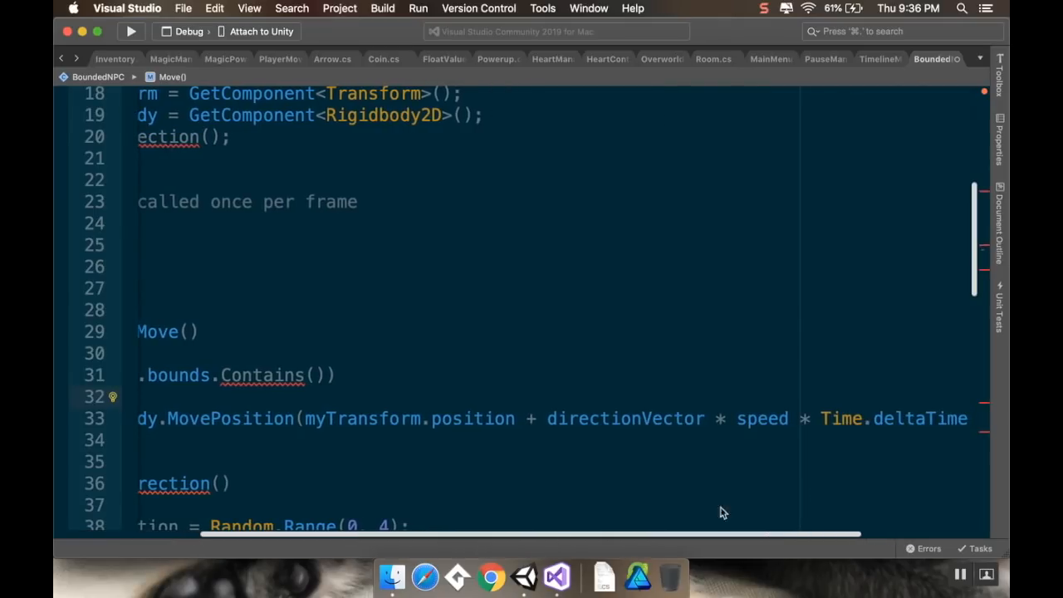
{"action": "left_click_drag", "start_coordinate": [776, 540], "coordinate": [886, 539]}
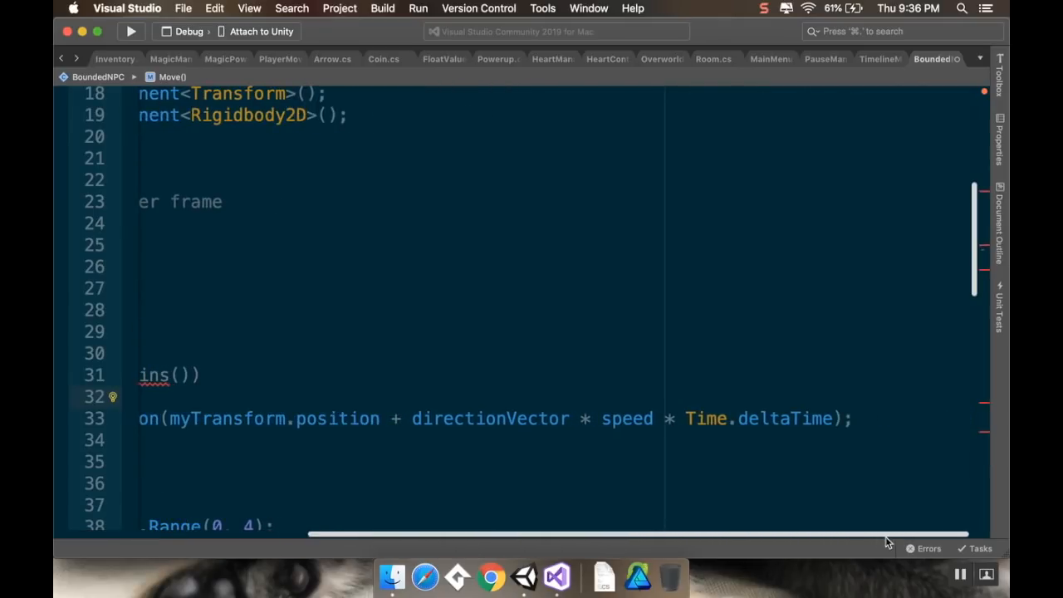
{"action": "left_click", "coordinate": [867, 418]}
{"action": "key", "text": "Return"}
{"action": "type", "text": "}"}
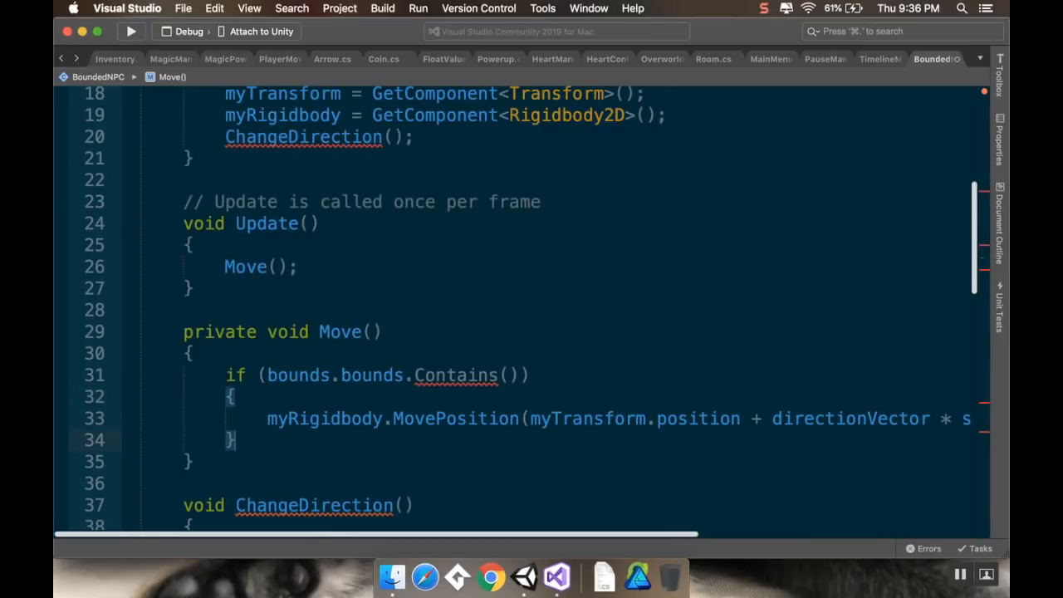
{"action": "left_click", "coordinate": [459, 353]}
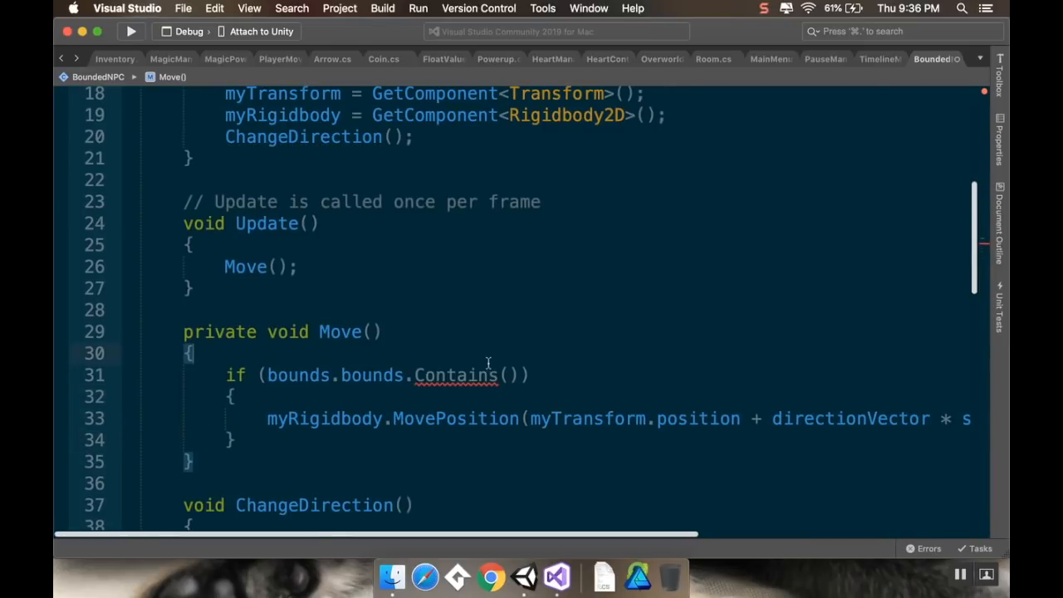
- Begin a Vector3 temp assignment on a new first line of Move(), above the if statement
{"action": "key", "text": "Return"}
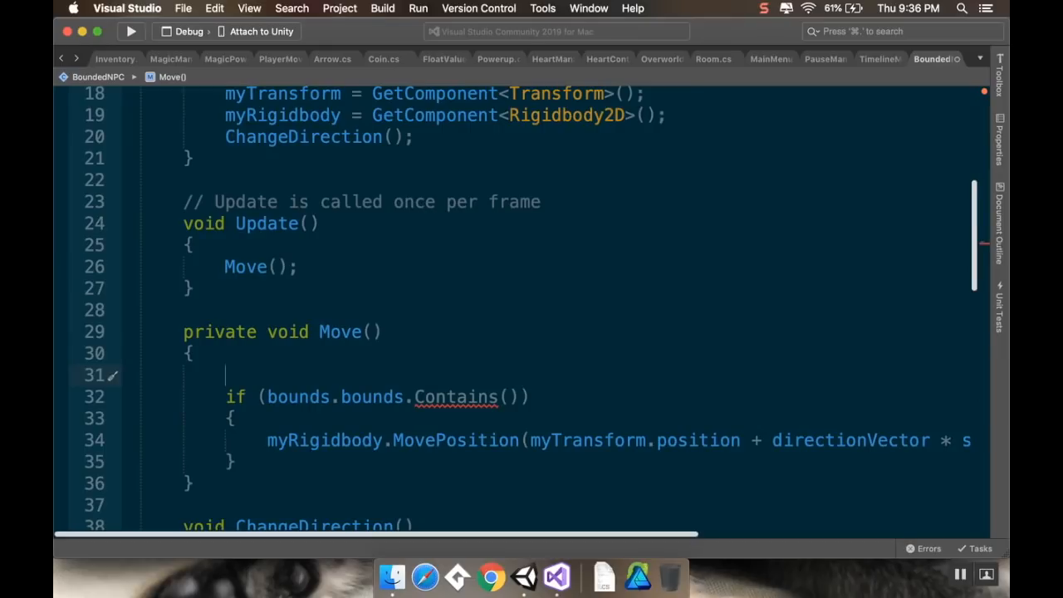
{"action": "type", "text": "Vecto"}
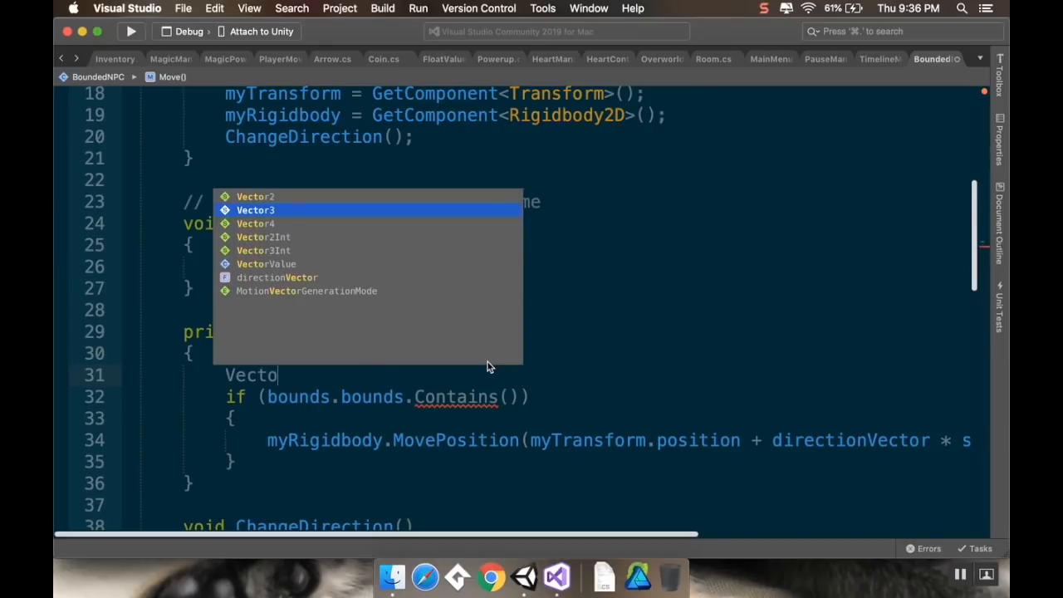
{"action": "type", "text": "r3 tem"}
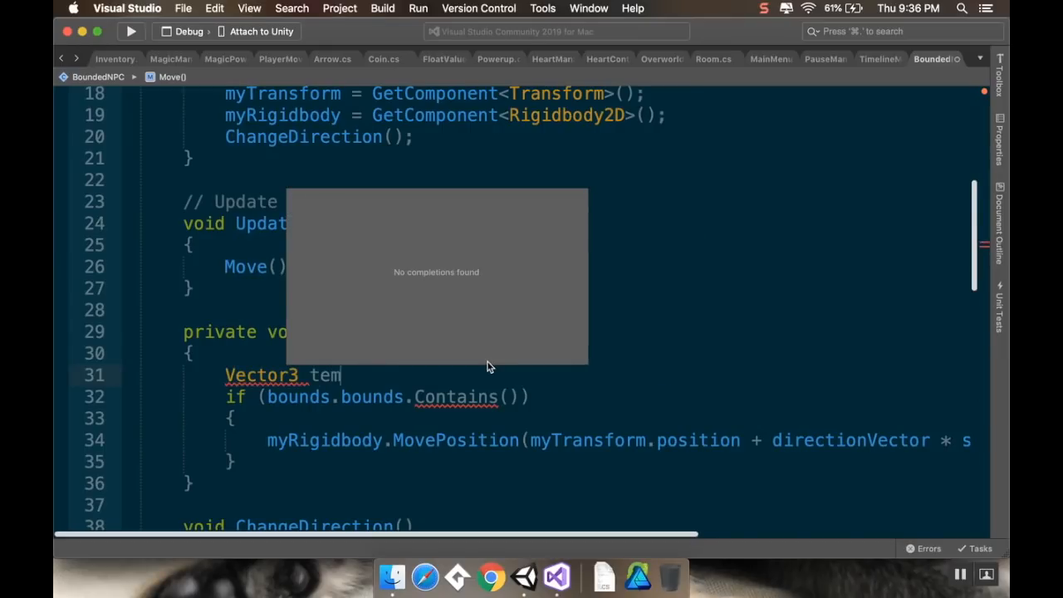
{"action": "type", "text": "p ="}
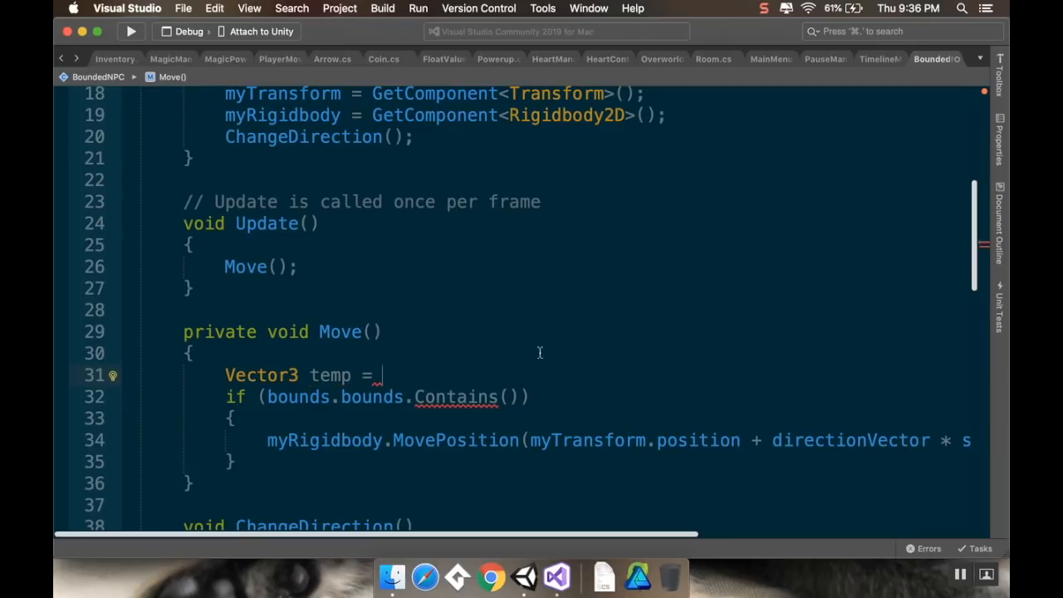
- Move the expression myTransform.position + directionVector * speed * Time.deltaTime out of the MovePosition() call and into the Vector3 temp assignment
{"action": "left_click_drag", "start_coordinate": [531, 443], "coordinate": [942, 448]}
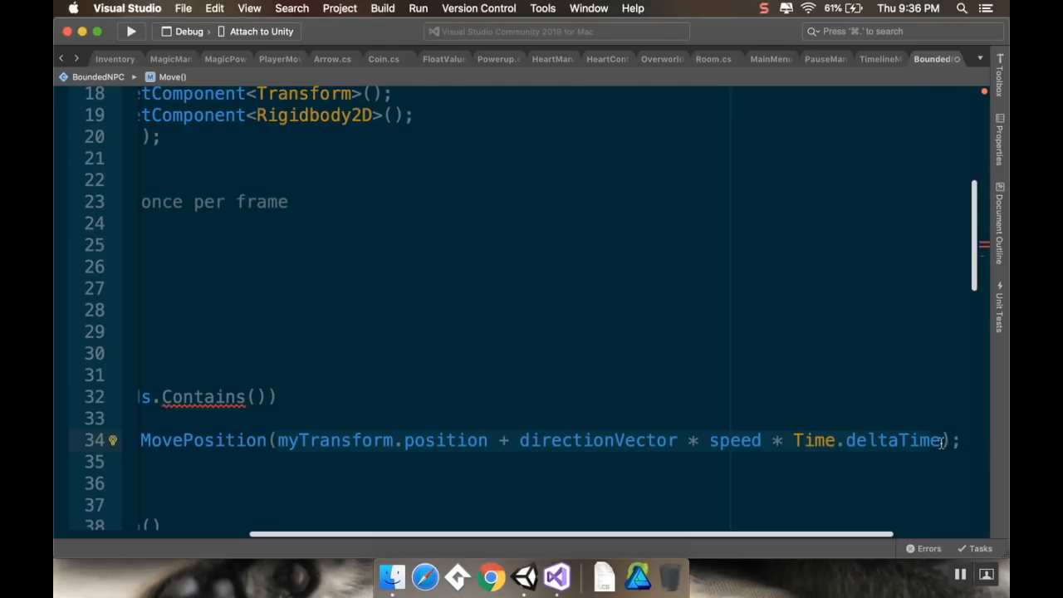
{"action": "key", "text": "super+c"}
{"action": "type", "text": "ePosition("}
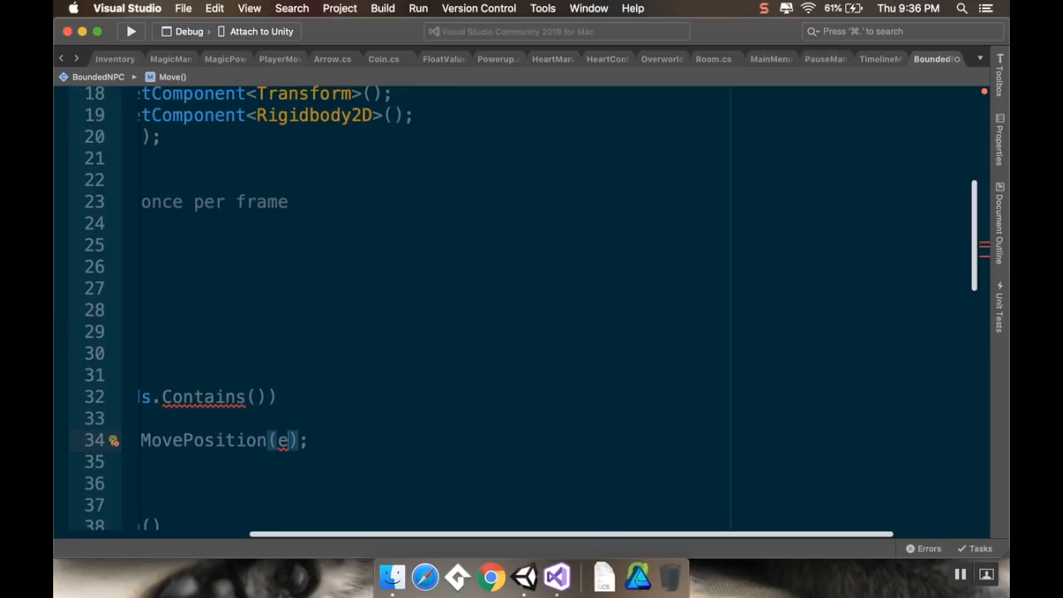
{"action": "key", "text": "BackSpace"}
{"action": "scroll", "coordinate": [340, 527], "scroll_direction": "left", "scroll_amount": 1}
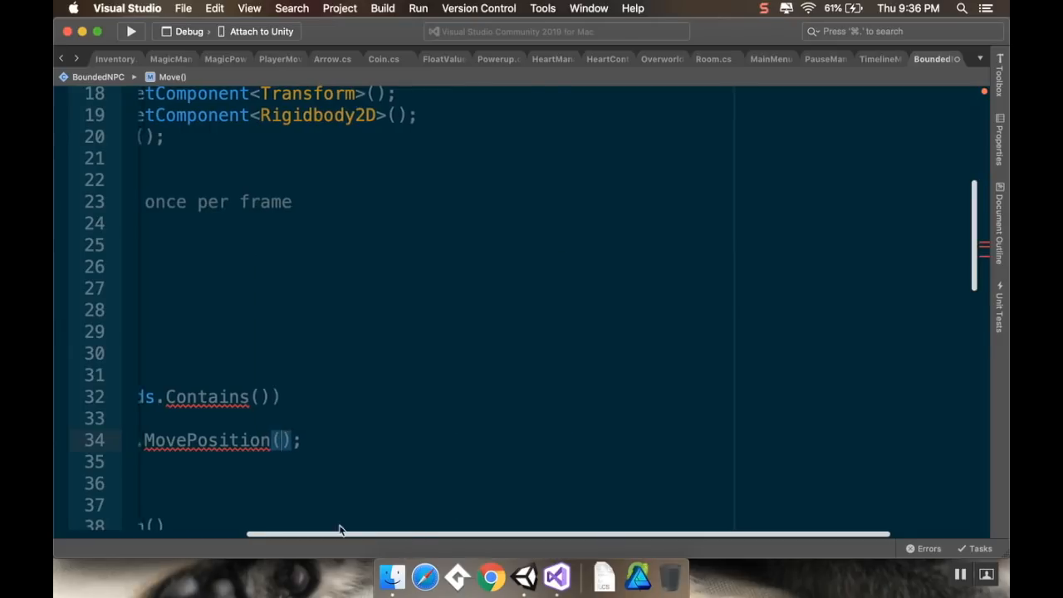
{"action": "scroll", "coordinate": [339, 529], "scroll_direction": "left", "scroll_amount": 5}
{"action": "left_click", "coordinate": [369, 375]}
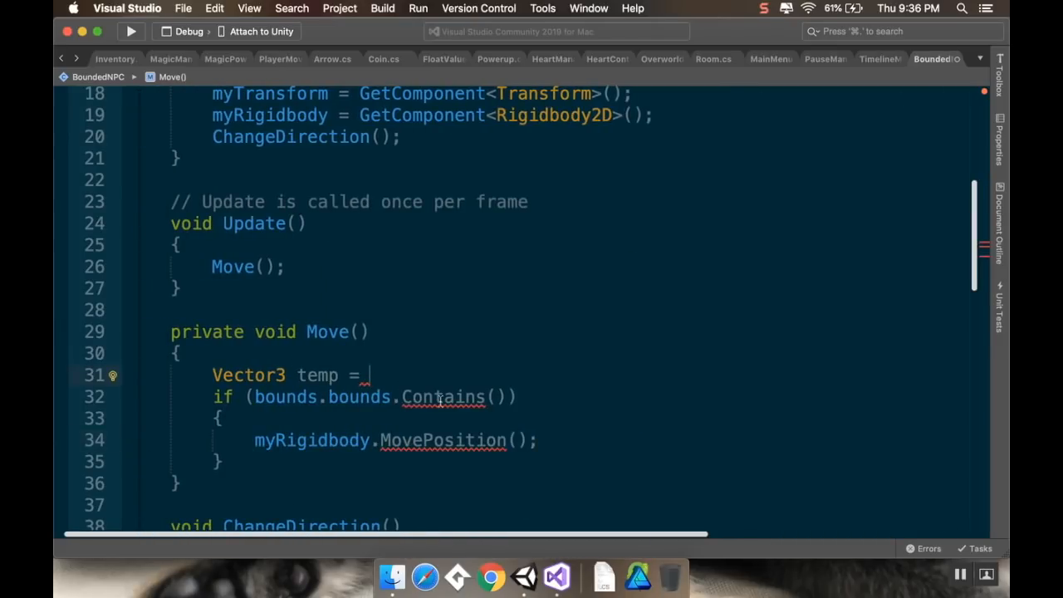
{"action": "key", "text": "super+v"}
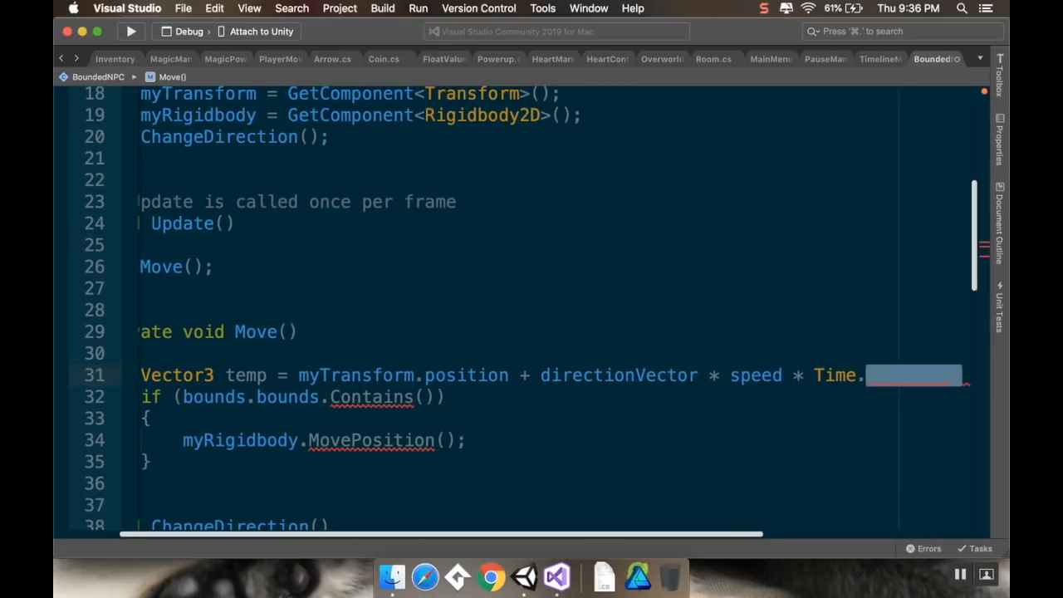
{"action": "type", "text": ";"}
- Pass temp as the argument of both bounds.bounds.Contains() and myRigidbody.MovePosition() in Move()
{"action": "left_click", "coordinate": [417, 397]}
{"action": "type", "text": "temp"}
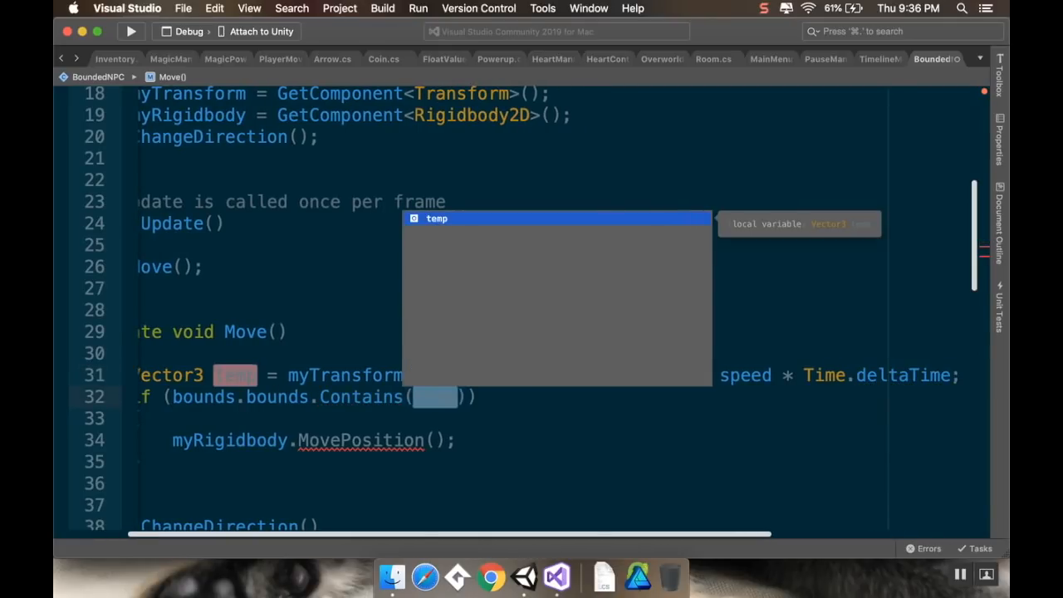
{"action": "left_click", "coordinate": [436, 440]}
{"action": "type", "text": "temp"}
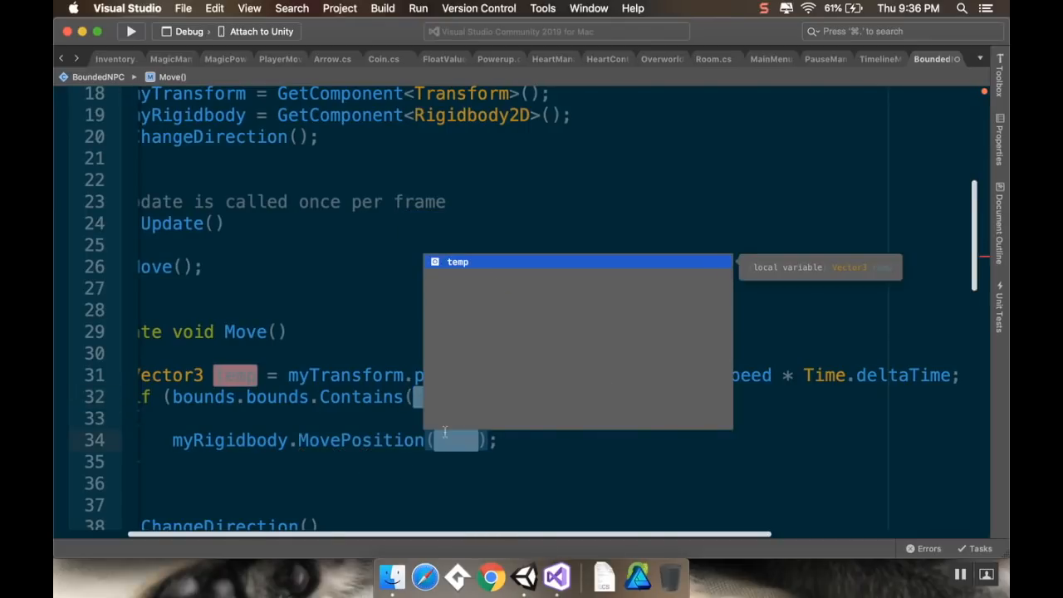
{"action": "left_click_drag", "start_coordinate": [371, 535], "coordinate": [287, 528]}
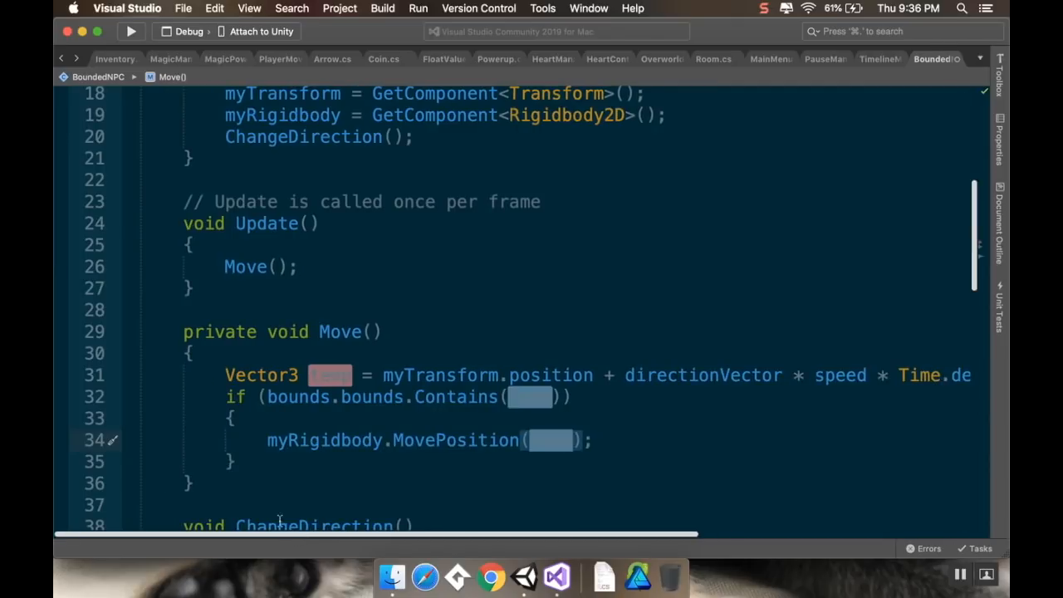
- Add an else block after the if statement in Move() that calls ChangeDirection();
{"action": "left_click", "coordinate": [282, 471]}
{"action": "key", "text": "Return"}
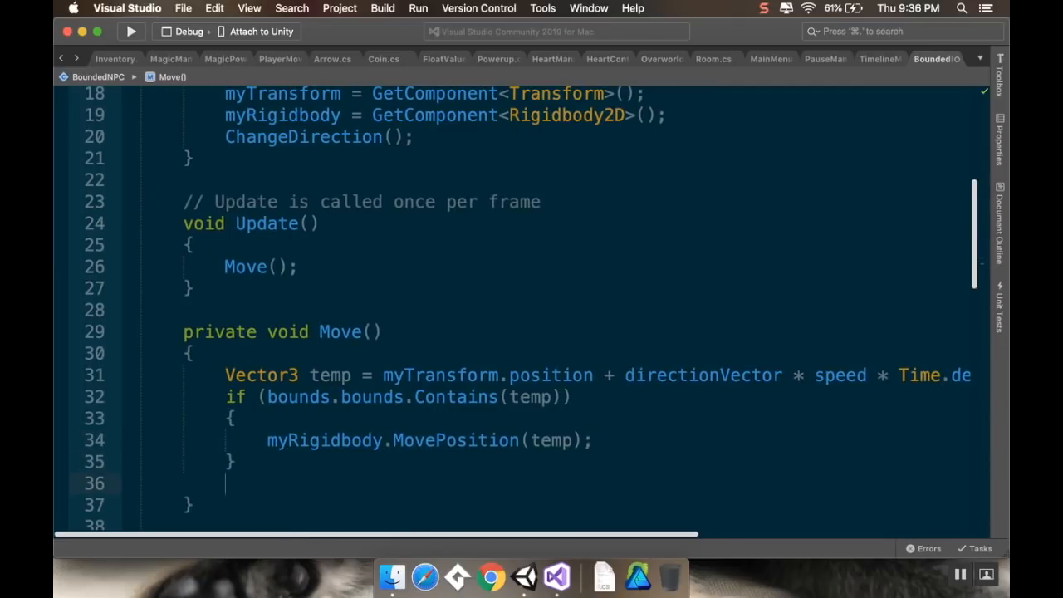
{"action": "type", "text": "else"}
{"action": "key", "text": "Tab"}
{"action": "key", "text": "Return"}
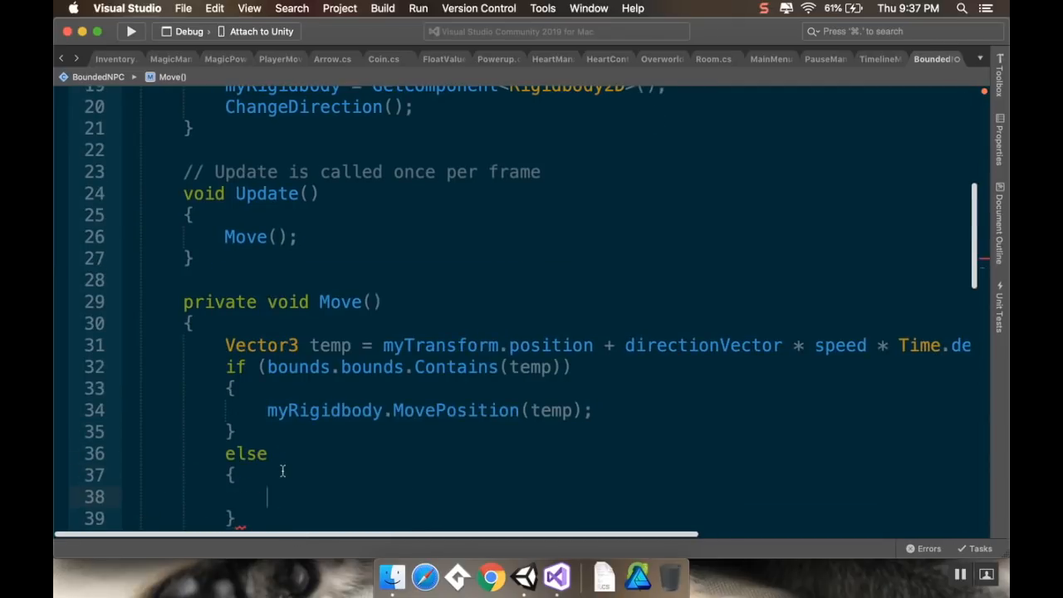
{"action": "type", "text": "Change"}
{"action": "key", "text": "Tab"}
{"action": "type", "text": ";"}
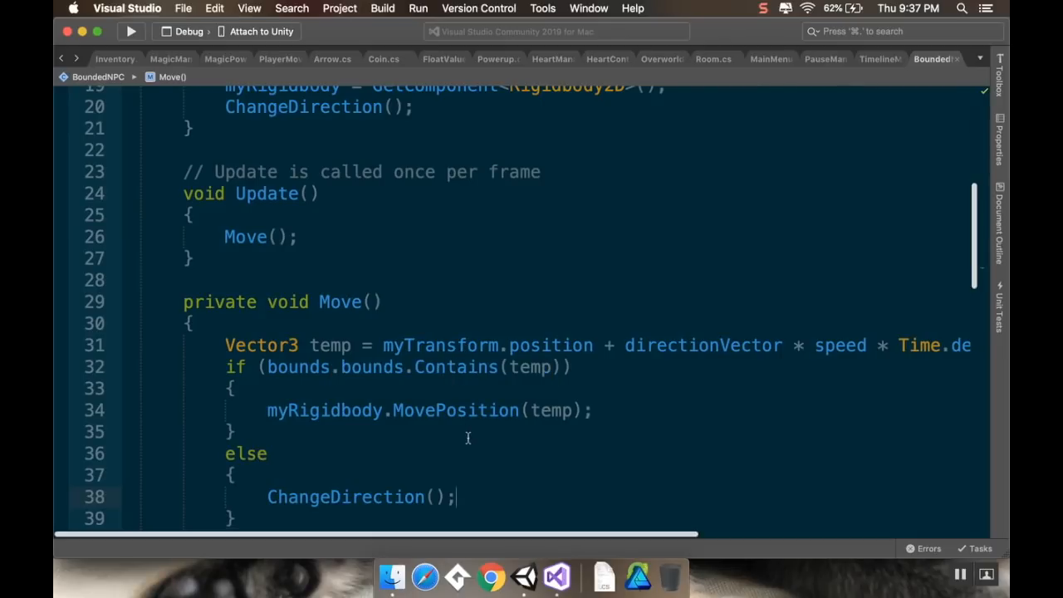
- Switch to Unity, assign the Bounds object to the Bounded NPC script's Bounds field, and play-test the NPC's movement
{"action": "left_click", "coordinate": [524, 574]}
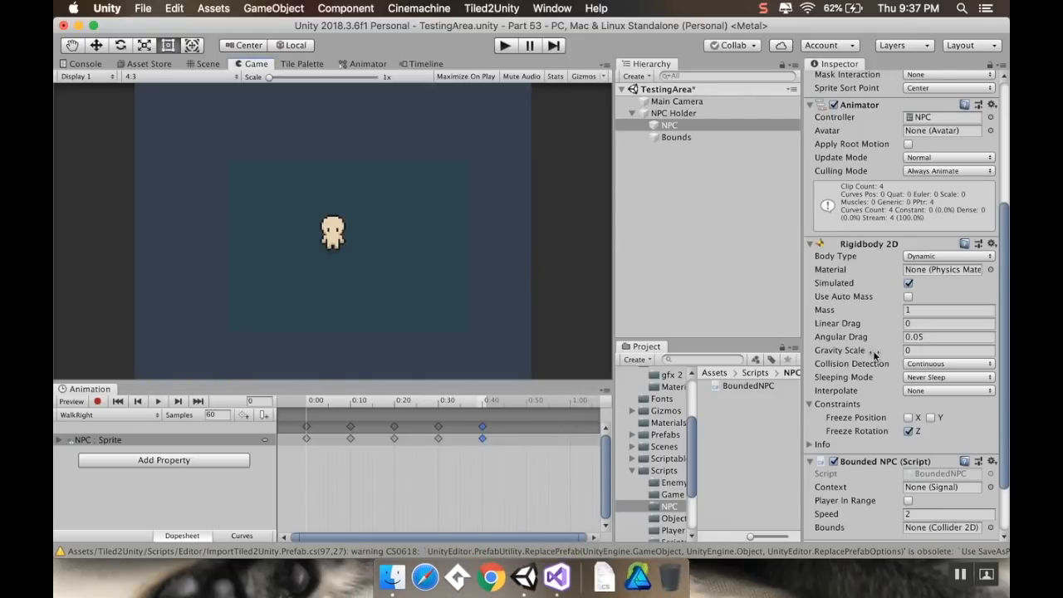
{"action": "scroll", "coordinate": [878, 357], "scroll_direction": "down", "scroll_amount": 3}
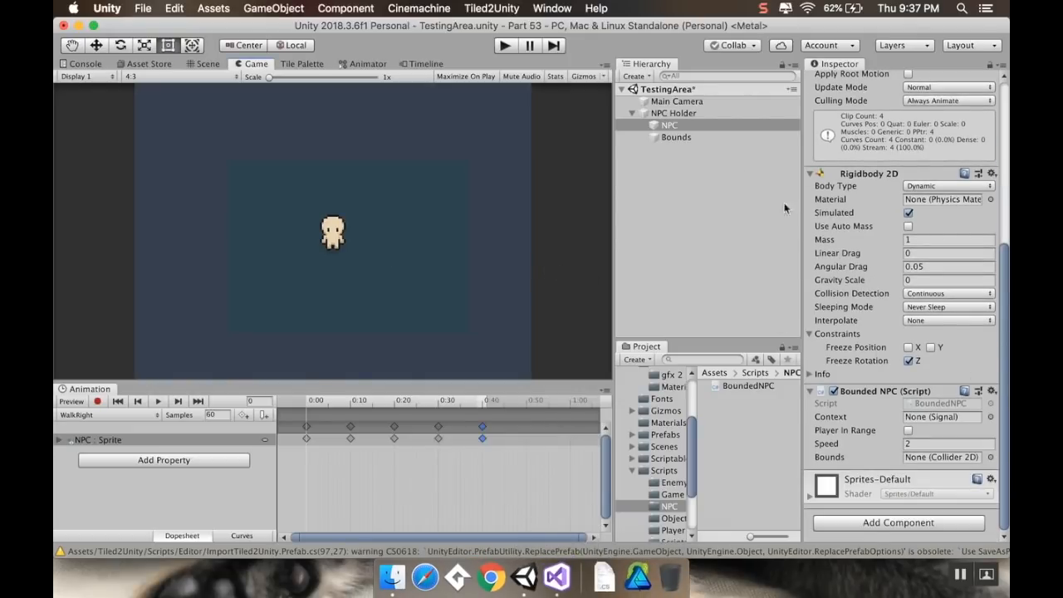
{"action": "left_click_drag", "start_coordinate": [704, 137], "coordinate": [953, 460]}
{"action": "left_click", "coordinate": [504, 45]}
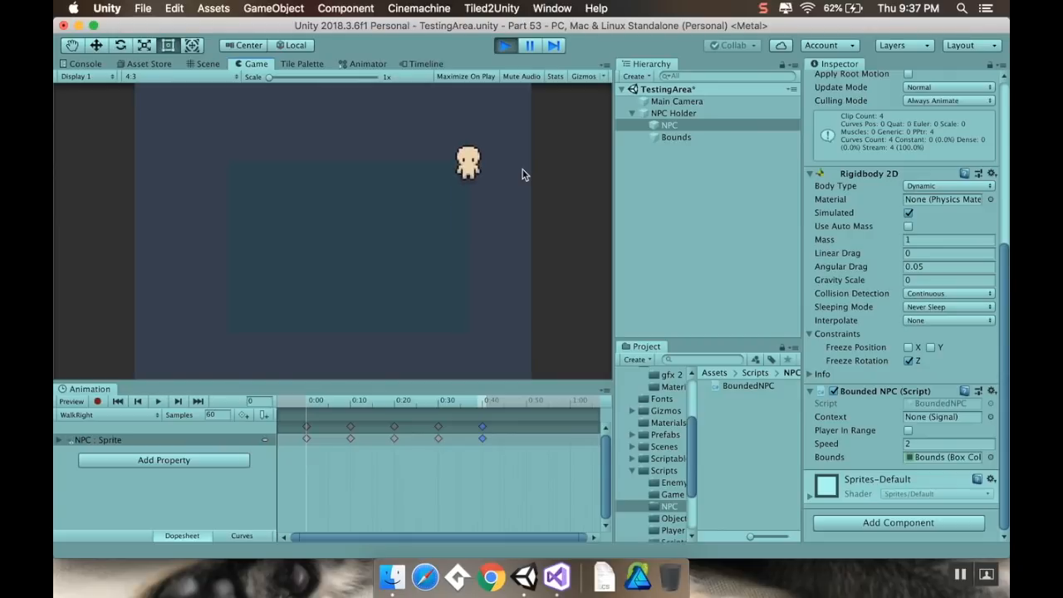
{"action": "left_click", "coordinate": [506, 45]}
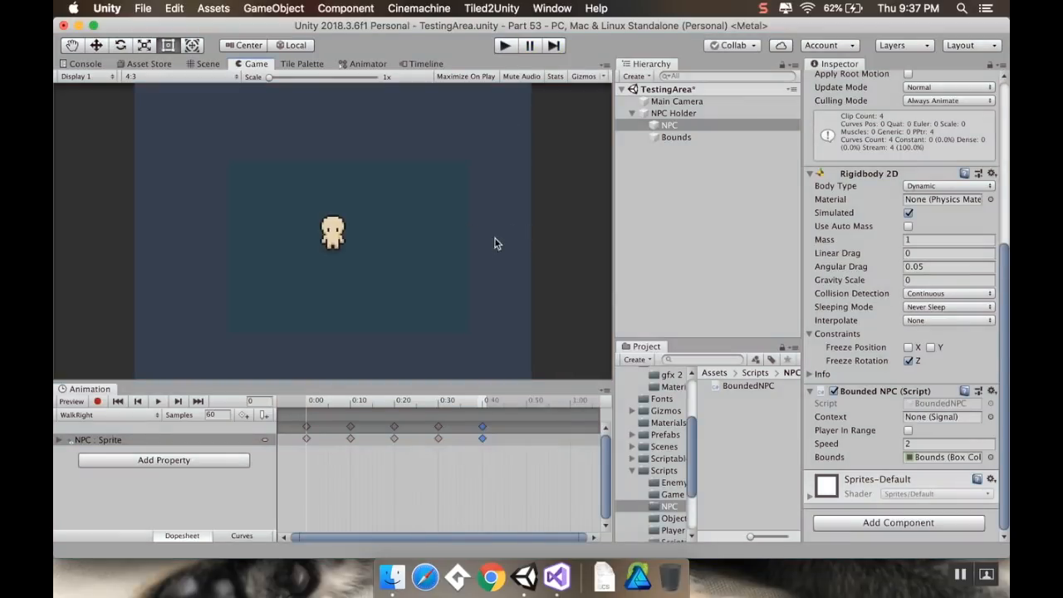
- Switch to Visual Studio and add a private OnCollisionEnter2D method below UpdateAnimation() in the BoundedNPC script
{"action": "left_click", "coordinate": [549, 571]}
{"action": "scroll", "coordinate": [258, 304], "scroll_direction": "down", "scroll_amount": 14}
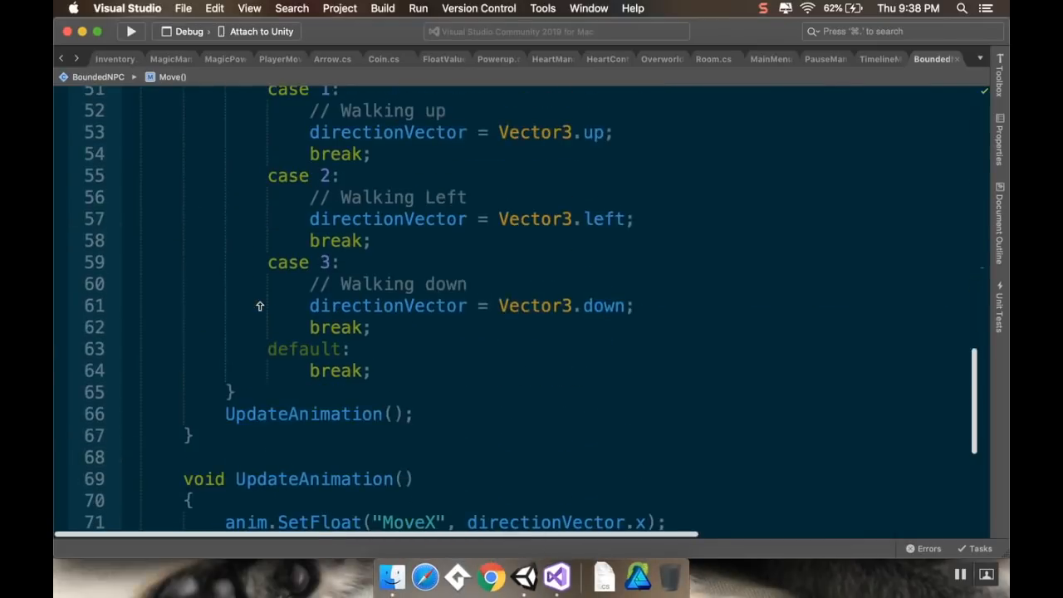
{"action": "left_click", "coordinate": [240, 376]}
{"action": "key", "text": "Return"}
{"action": "key", "text": "Return"}
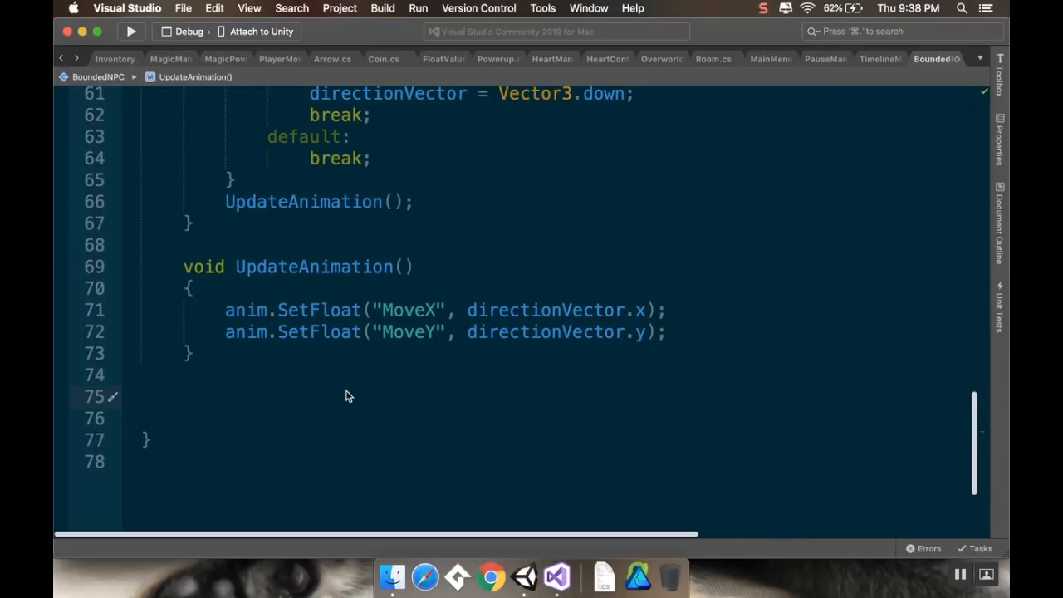
{"action": "type", "text": "void On"}
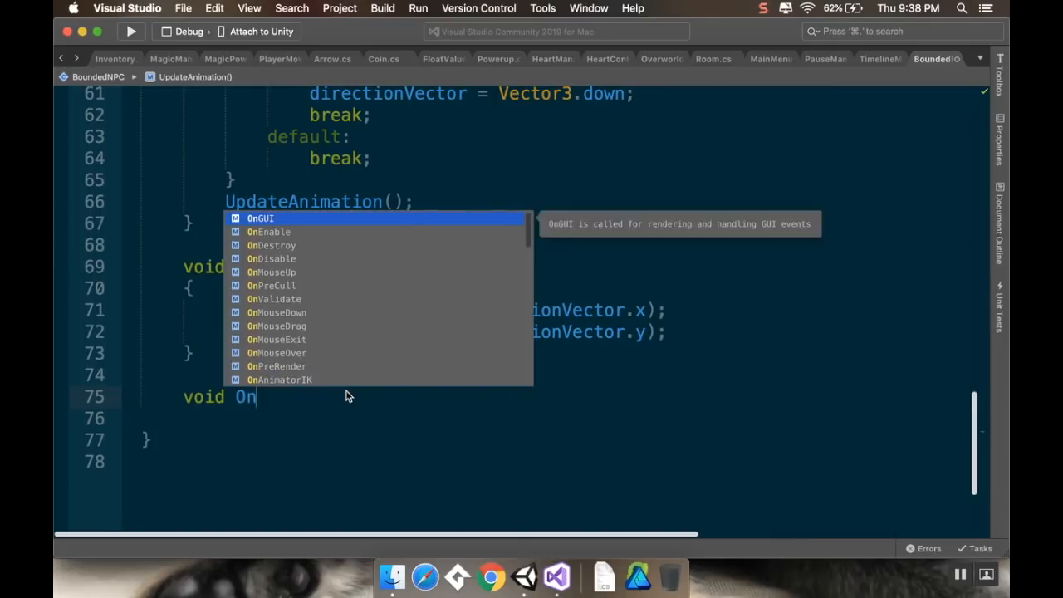
{"action": "type", "text": "Coll"}
{"action": "key", "text": "Down"}
{"action": "key", "text": "Down"}
{"action": "key", "text": "Down"}
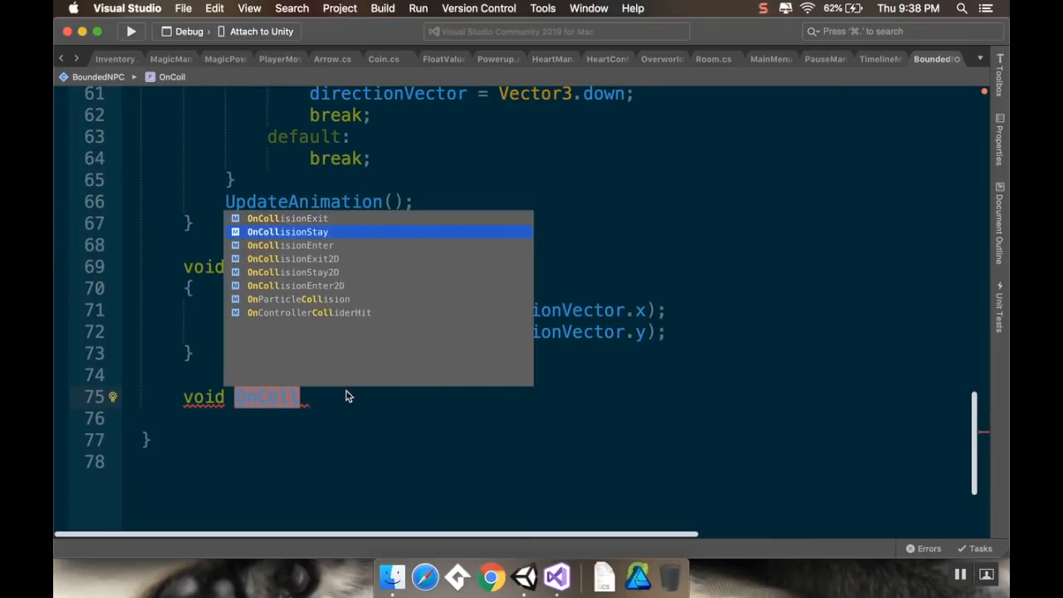
{"action": "key", "text": "Down"}
{"action": "key", "text": "Down"}
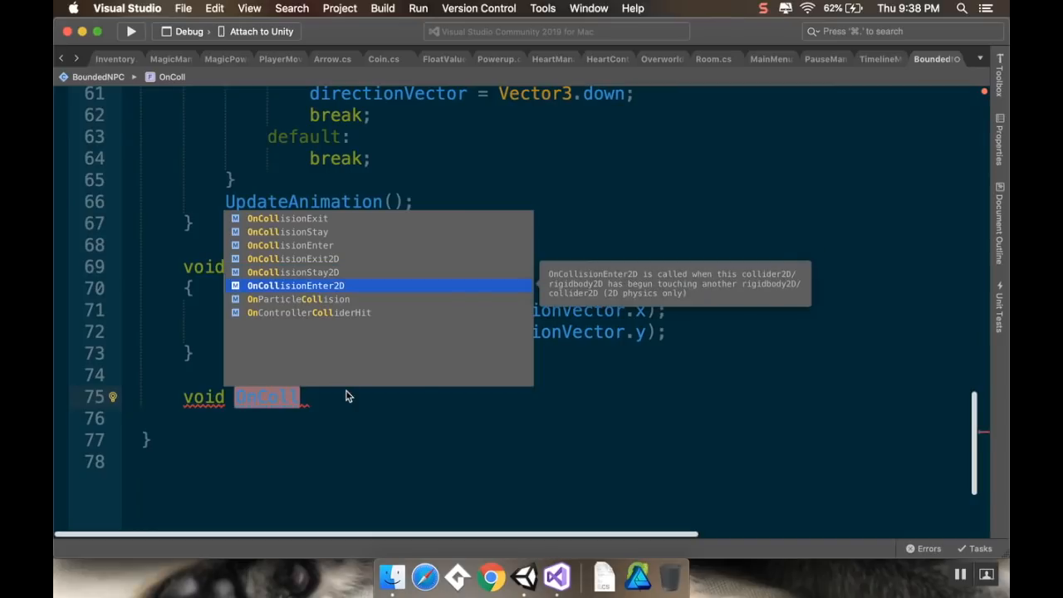
{"action": "key", "text": "Return"}
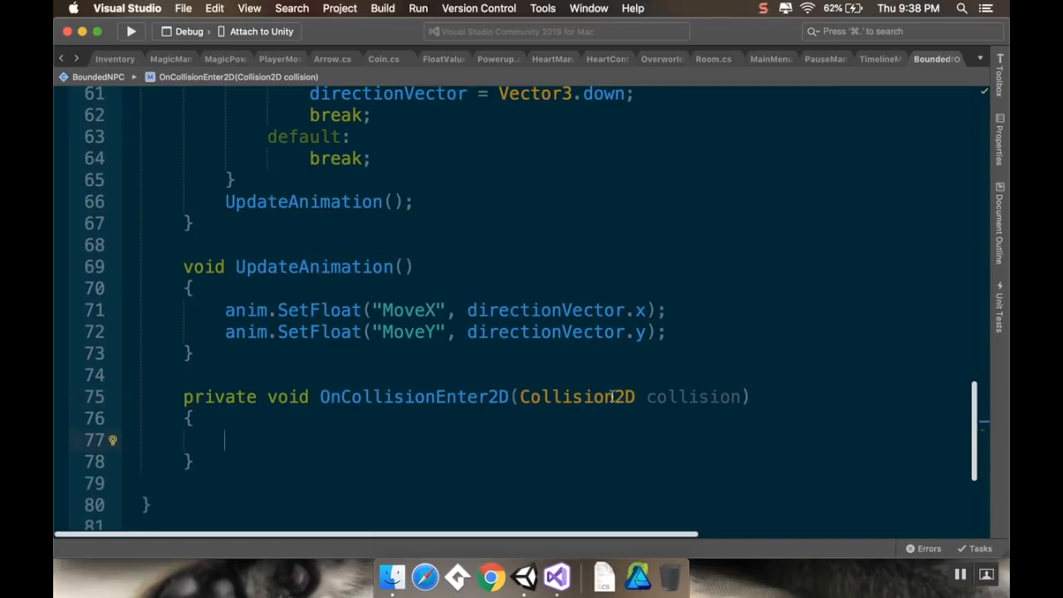
- Replace the parameter of OnCollisionEnter2D with Component other
{"action": "mouse_move", "coordinate": [612, 396]}
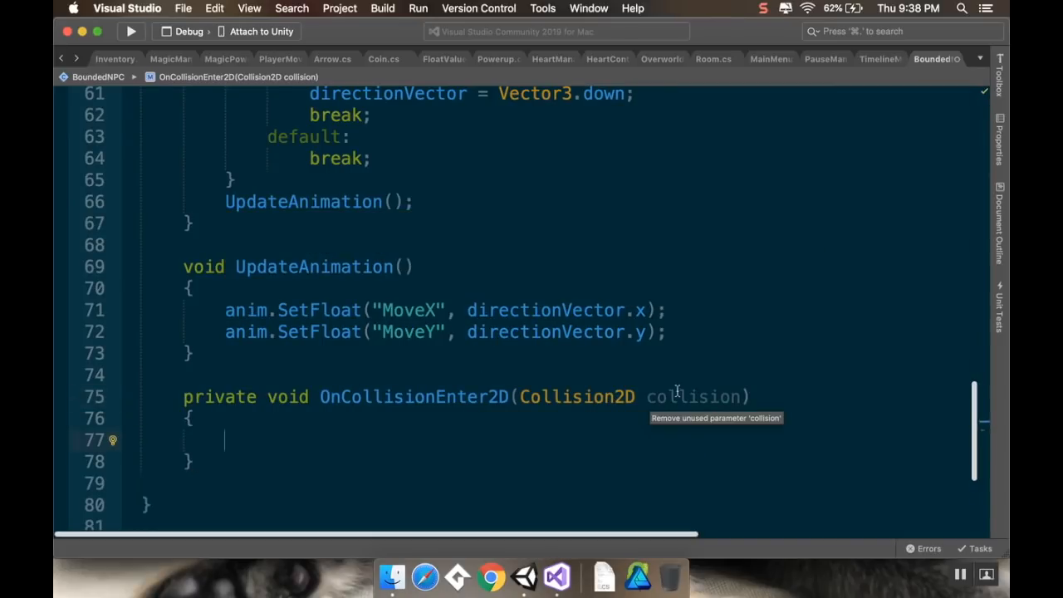
{"action": "left_click", "coordinate": [736, 396]}
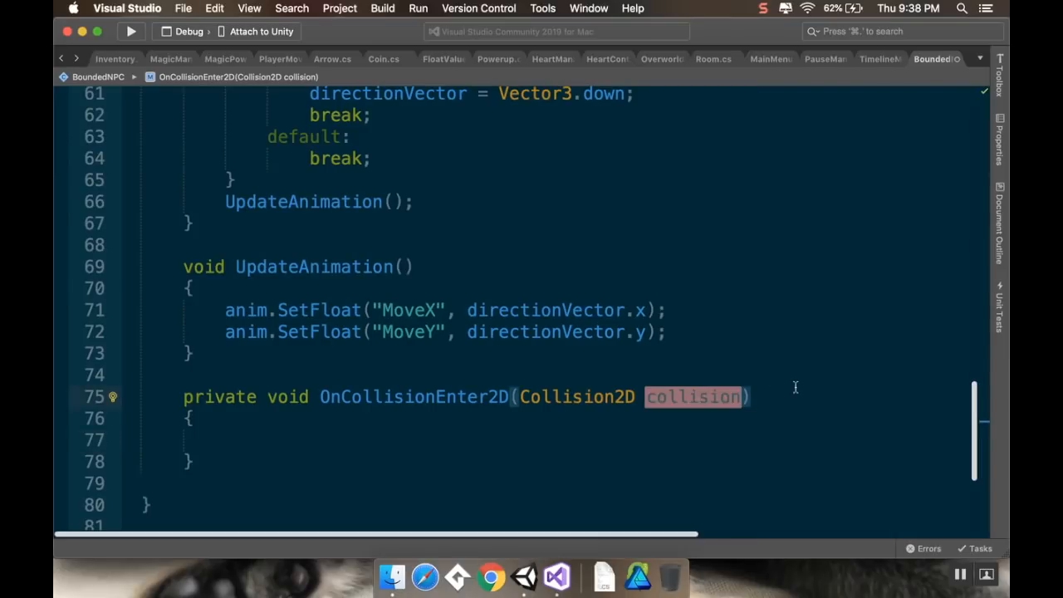
{"action": "key", "text": "BackSpace"}
{"action": "key", "text": "BackSpace"}
{"action": "key", "text": "BackSpace"}
{"action": "key", "text": "BackSpace"}
{"action": "key", "text": "BackSpace"}
{"action": "key", "text": "BackSpace"}
{"action": "key", "text": "BackSpace"}
{"action": "key", "text": "BackSpace"}
{"action": "key", "text": "BackSpace"}
{"action": "key", "text": "BackSpace"}
{"action": "key", "text": "BackSpace"}
{"action": "key", "text": "BackSpace"}
{"action": "key", "text": "BackSpace"}
{"action": "key", "text": "BackSpace"}
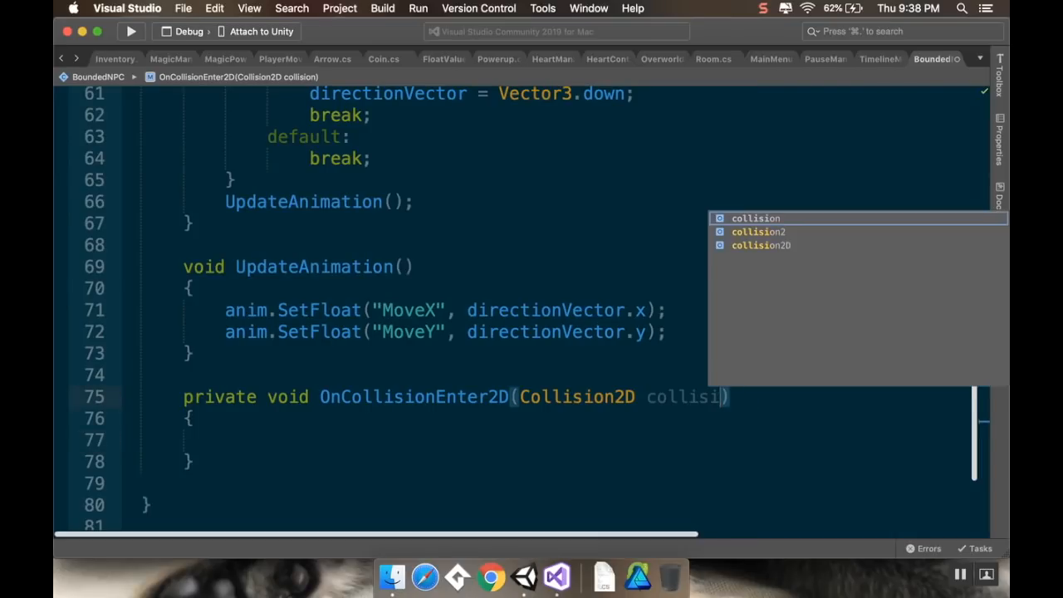
{"action": "key", "text": "BackSpace"}
{"action": "key", "text": "BackSpace"}
{"action": "key", "text": "BackSpace"}
{"action": "key", "text": "BackSpace"}
{"action": "key", "text": "BackSpace"}
{"action": "key", "text": "BackSpace"}
{"action": "key", "text": "BackSpace"}
{"action": "key", "text": "BackSpace"}
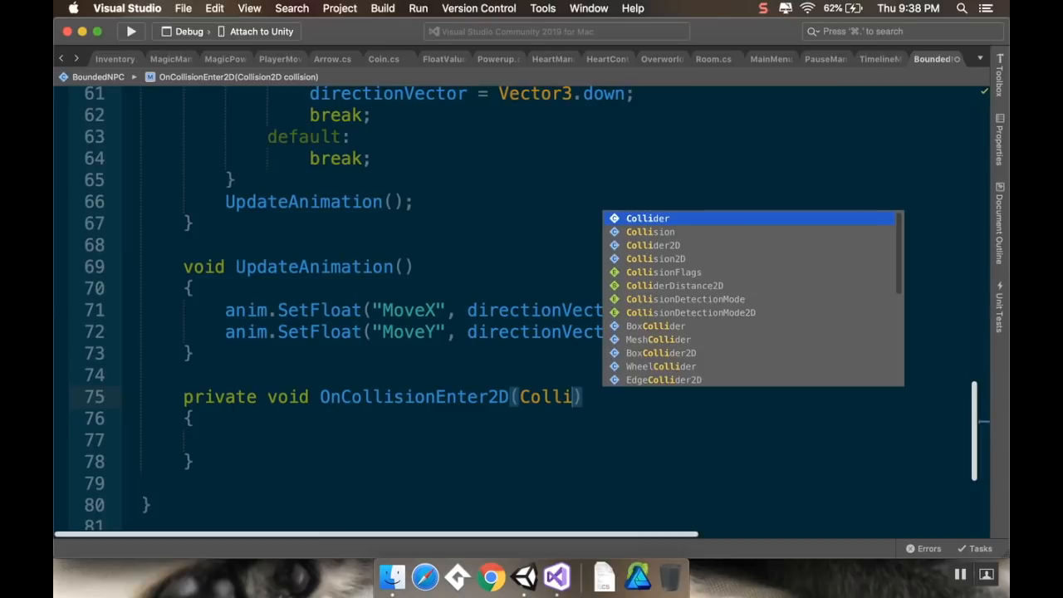
{"action": "type", "text": "(Compon"}
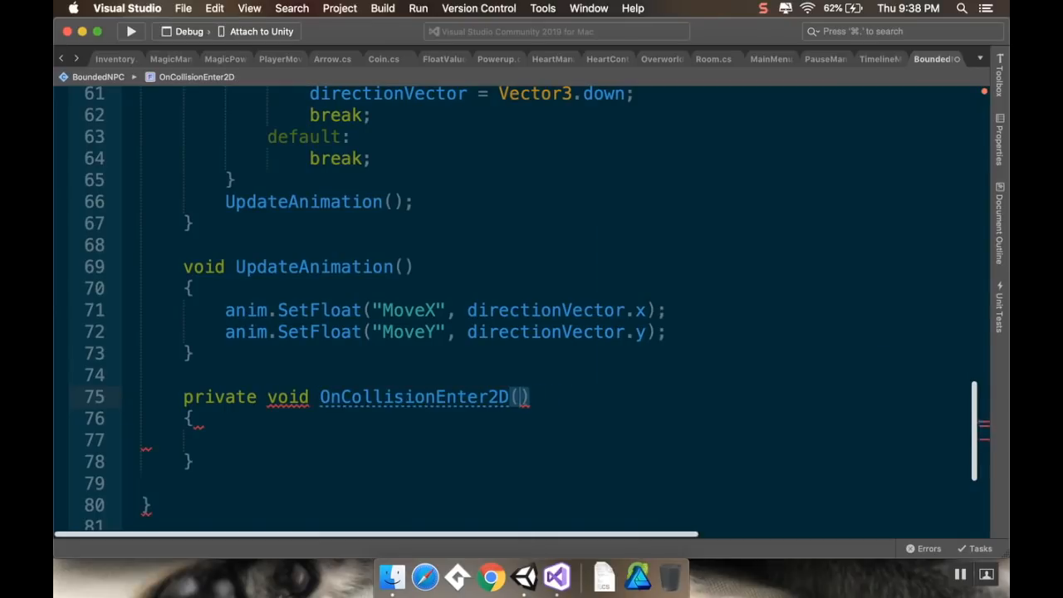
{"action": "key", "text": "Return"}
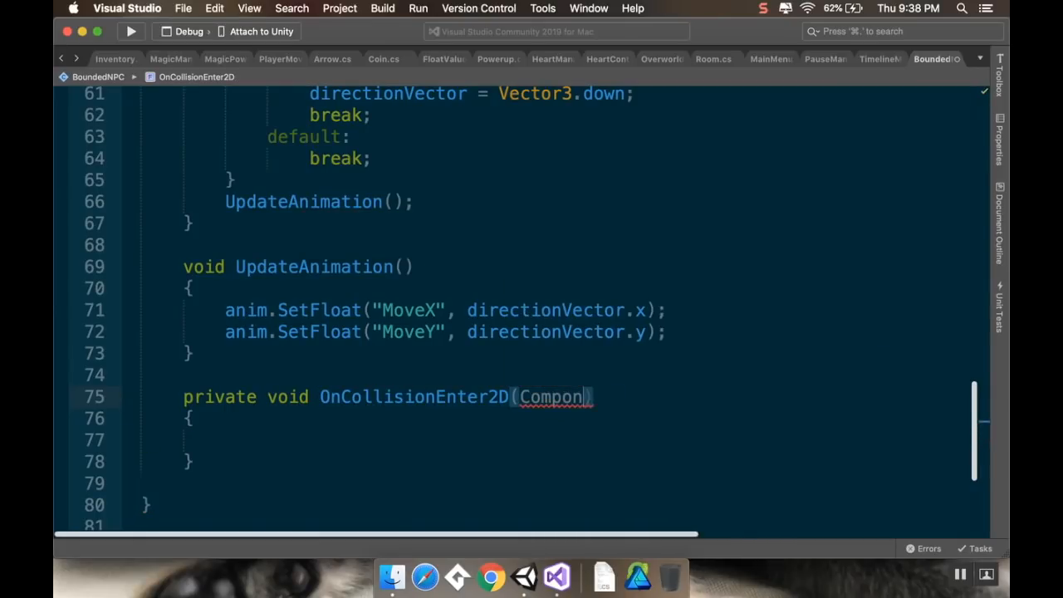
{"action": "type", "text": "other)"}
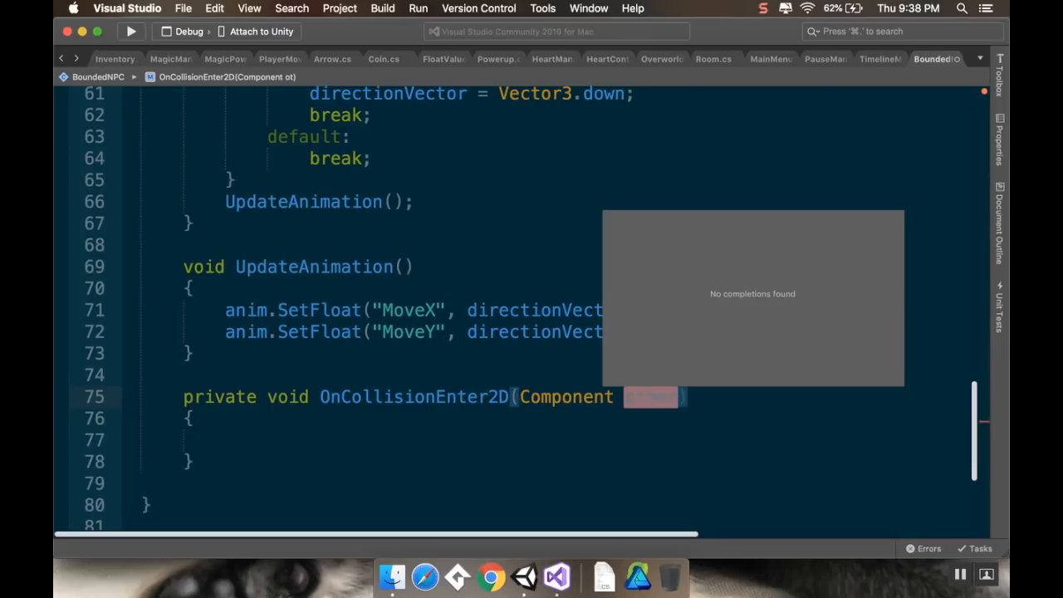
- Call ChangeDirection(); in the body of OnCollisionEnter2D
{"action": "left_click", "coordinate": [389, 443]}
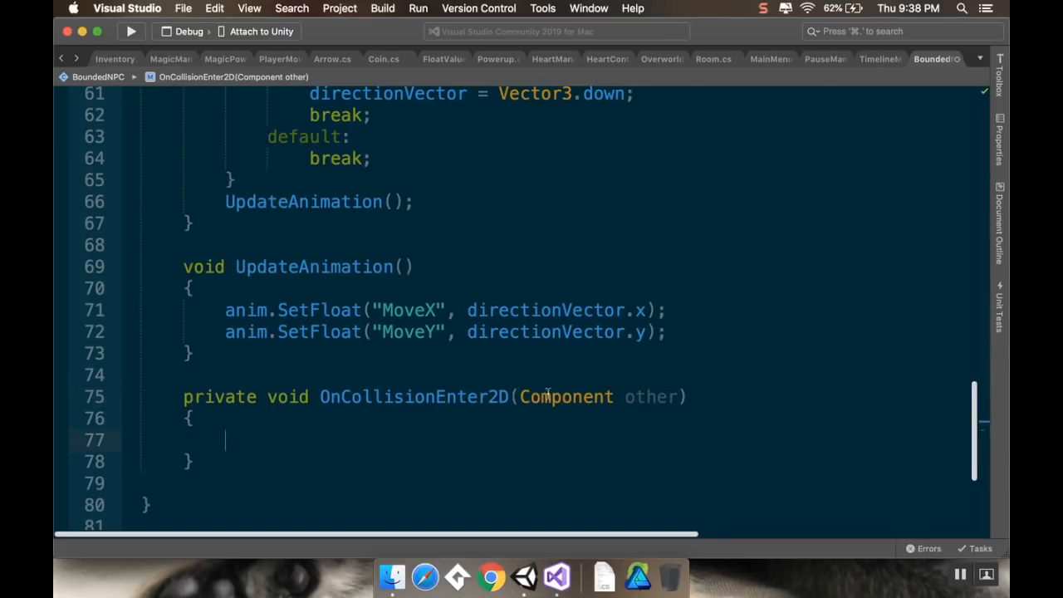
{"action": "mouse_move", "coordinate": [599, 391]}
{"action": "mouse_move", "coordinate": [526, 396]}
{"action": "type", "text": "Change"}
{"action": "key", "text": "Tab"}
{"action": "type", "text": "();"}
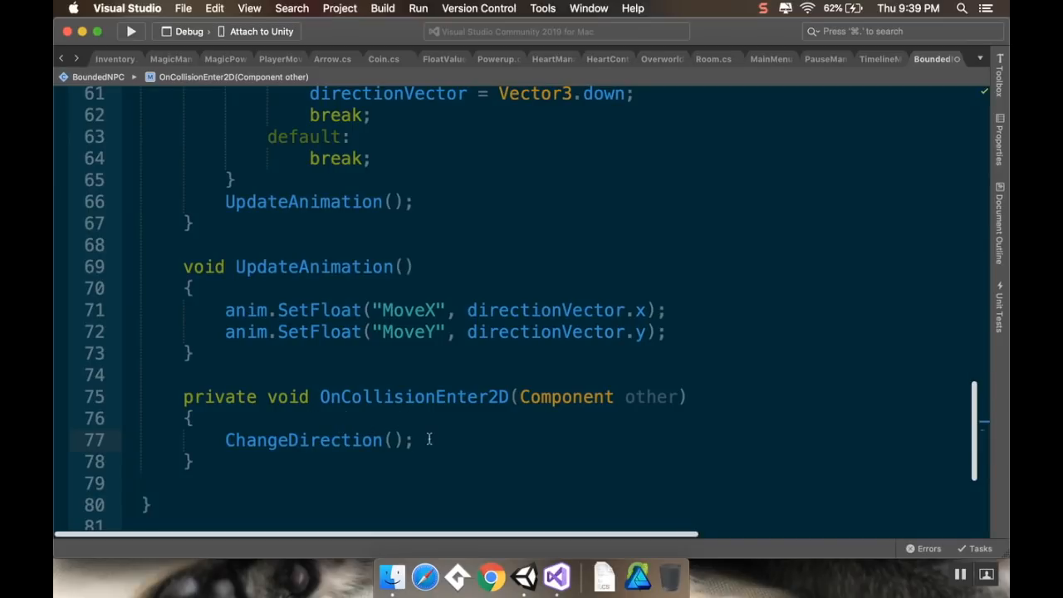
- Store the current direction with Vector3 temp = directionVector; above the ChangeDirection() call in OnCollisionEnter2D
{"action": "key", "text": "Return"}
{"action": "left_click", "coordinate": [403, 420]}
{"action": "key", "text": "Return"}
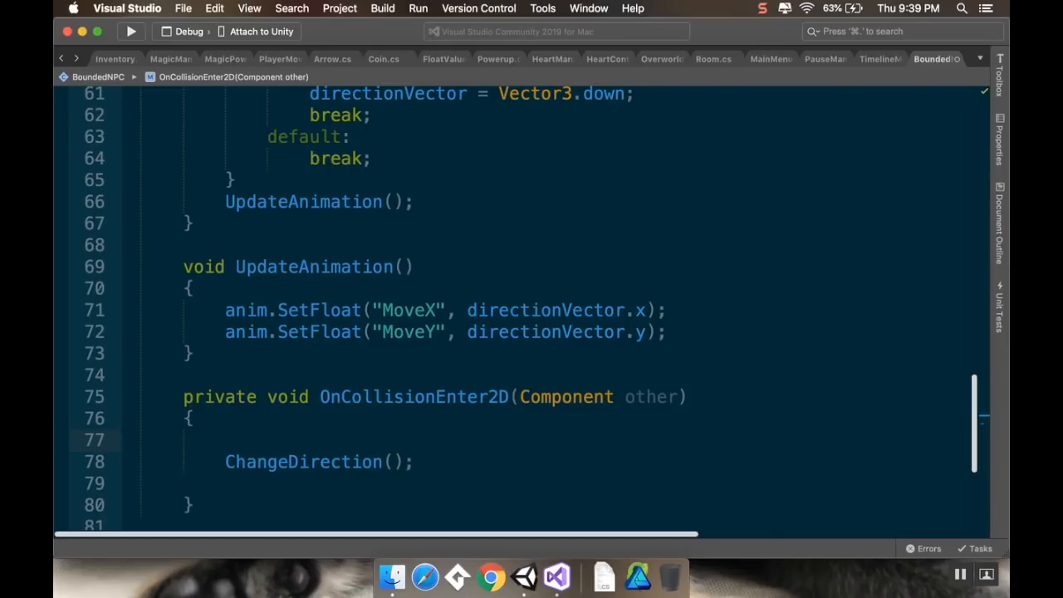
{"action": "type", "text": "Ve"}
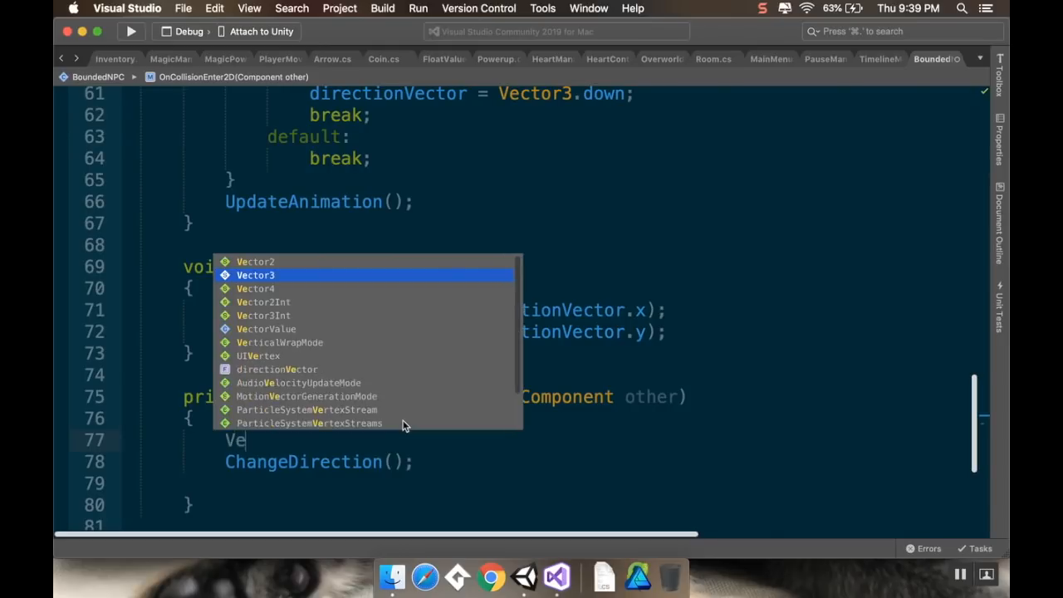
{"action": "type", "text": "ctor3 temp = Cha"}
{"action": "key", "text": "BackSpace"}
{"action": "key", "text": "BackSpace"}
{"action": "key", "text": "BackSpace"}
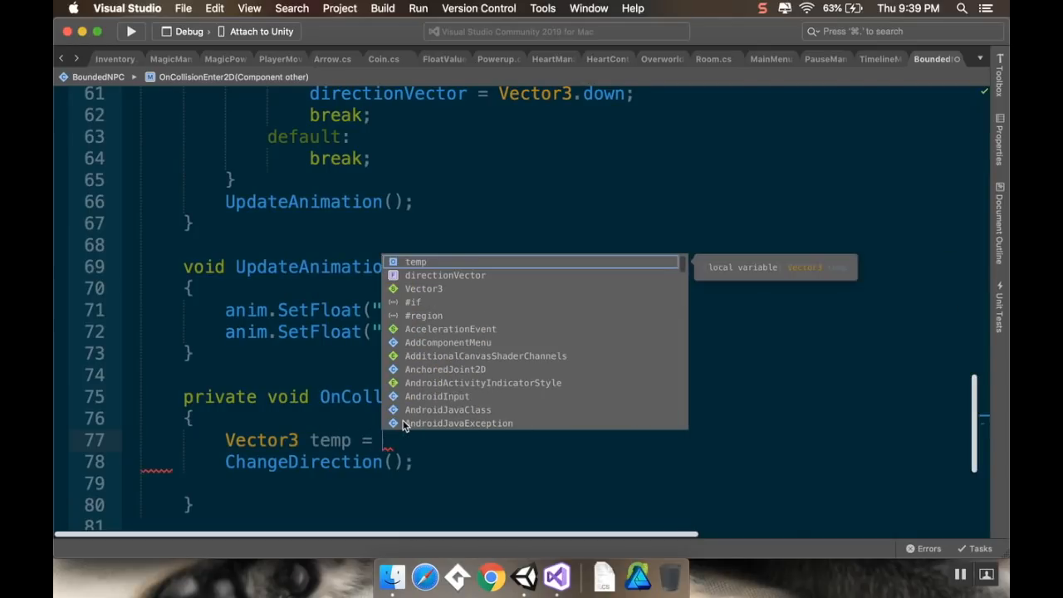
{"action": "type", "text": "dire"}
{"action": "key", "text": "Return"}
{"action": "type", "text": ";"}
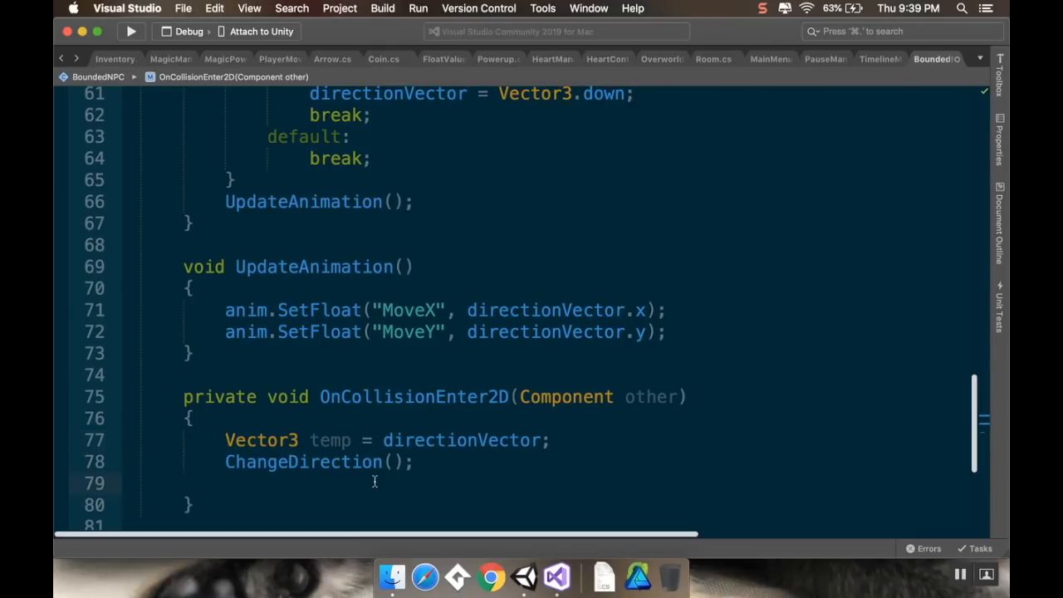
- Below that ChangeDirection() call, add a while(temp == directionVector) loop whose body calls ChangeDirection();
{"action": "type", "text": "while("}
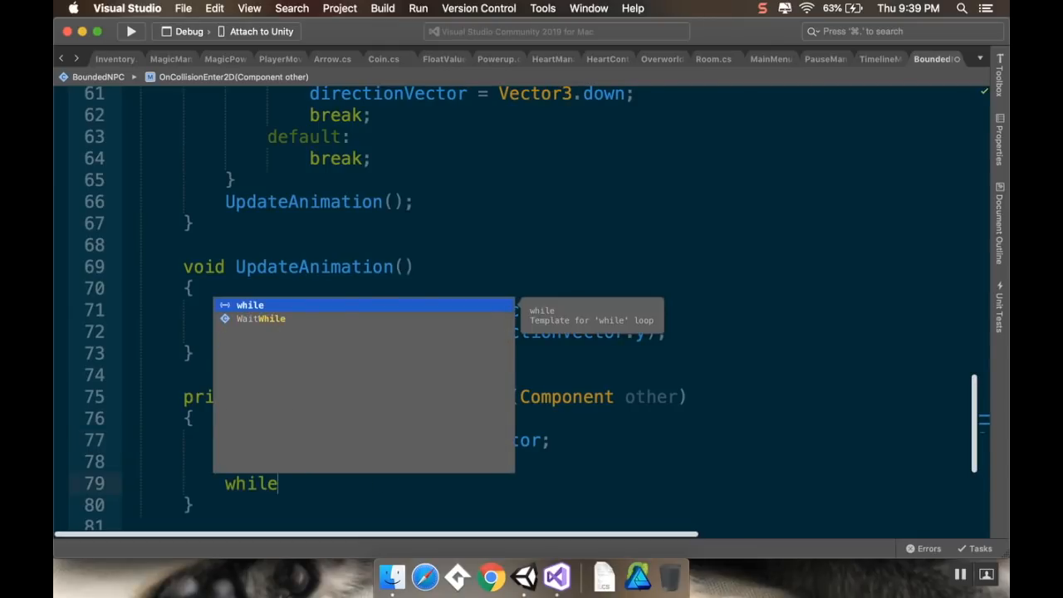
{"action": "type", "text": "temp = "}
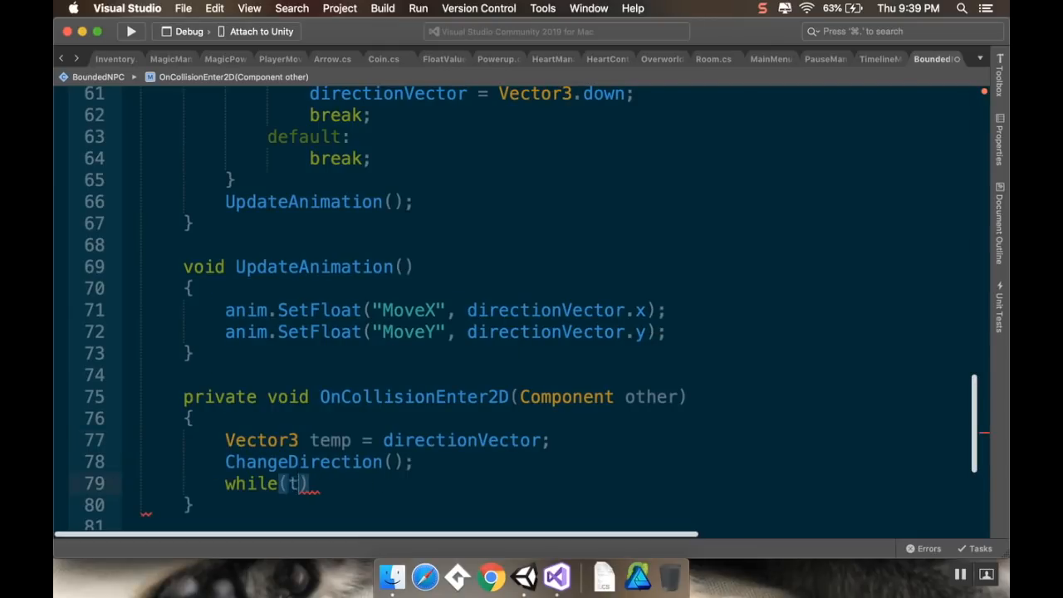
{"action": "type", "text": "dire"}
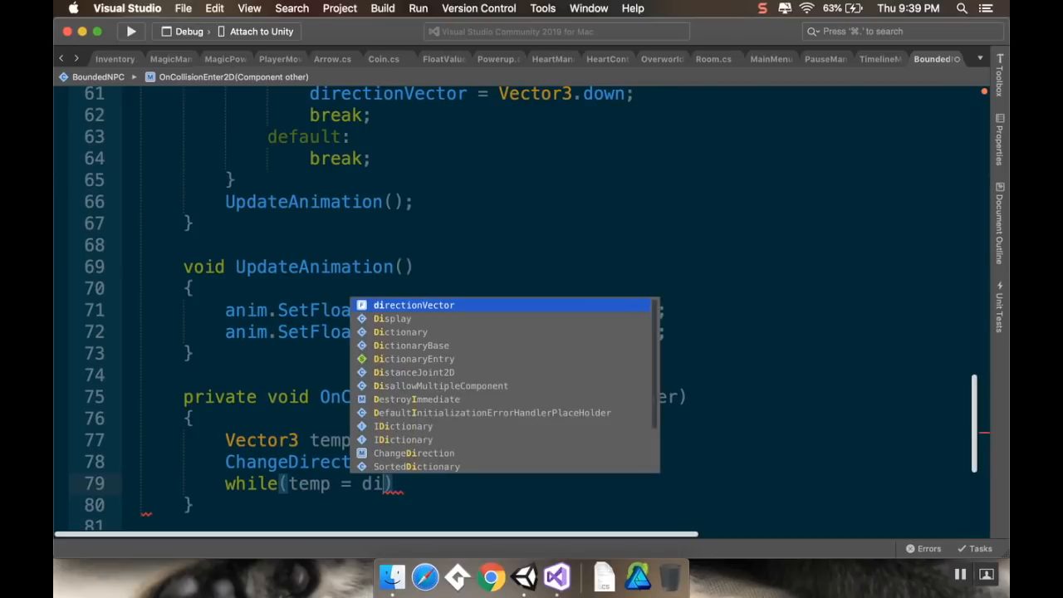
{"action": "key", "text": "Return"}
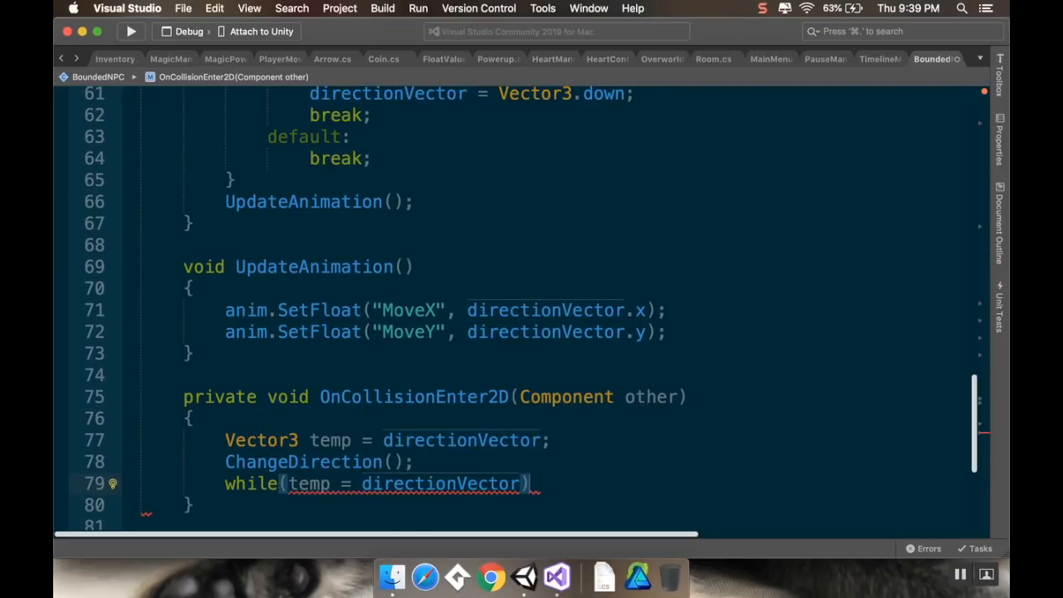
{"action": "key", "text": "Return"}
{"action": "type", "text": "{"}
{"action": "key", "text": "Return"}
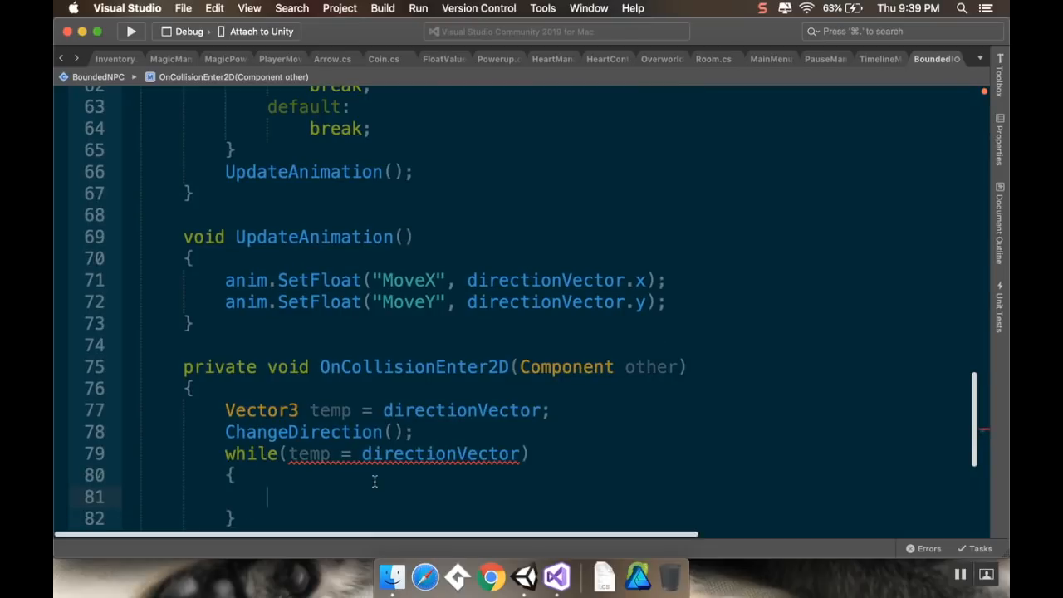
{"action": "type", "text": "Change"}
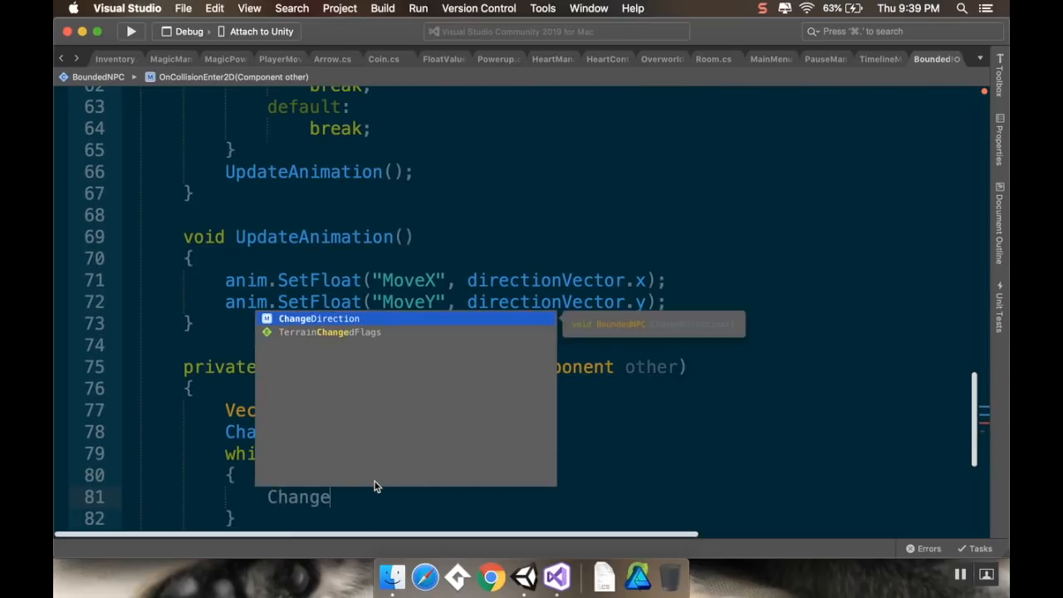
{"action": "key", "text": "Return"}
{"action": "type", "text": "();"}
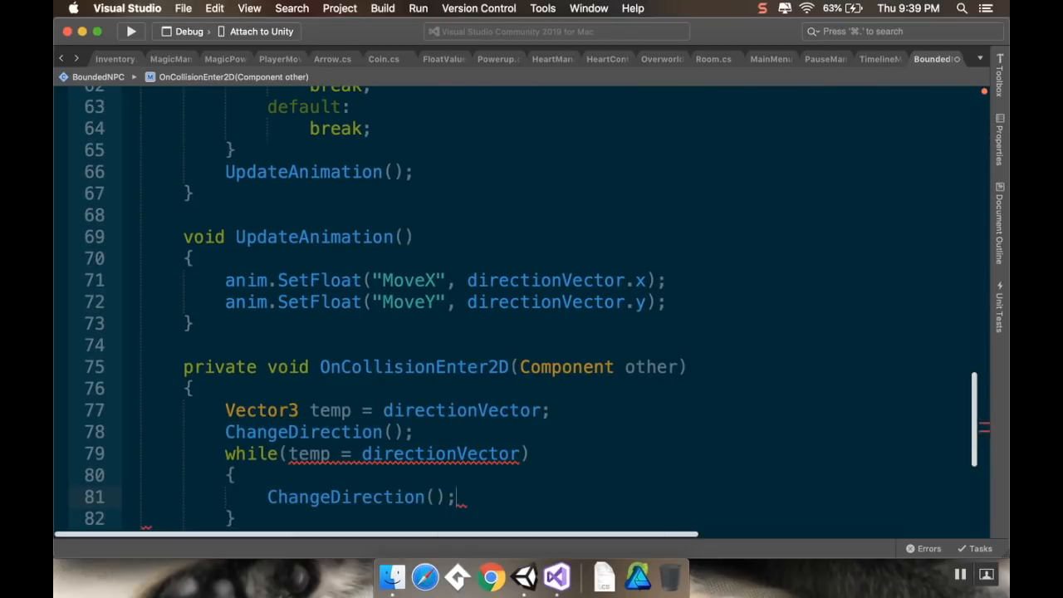
{"action": "left_click", "coordinate": [355, 453]}
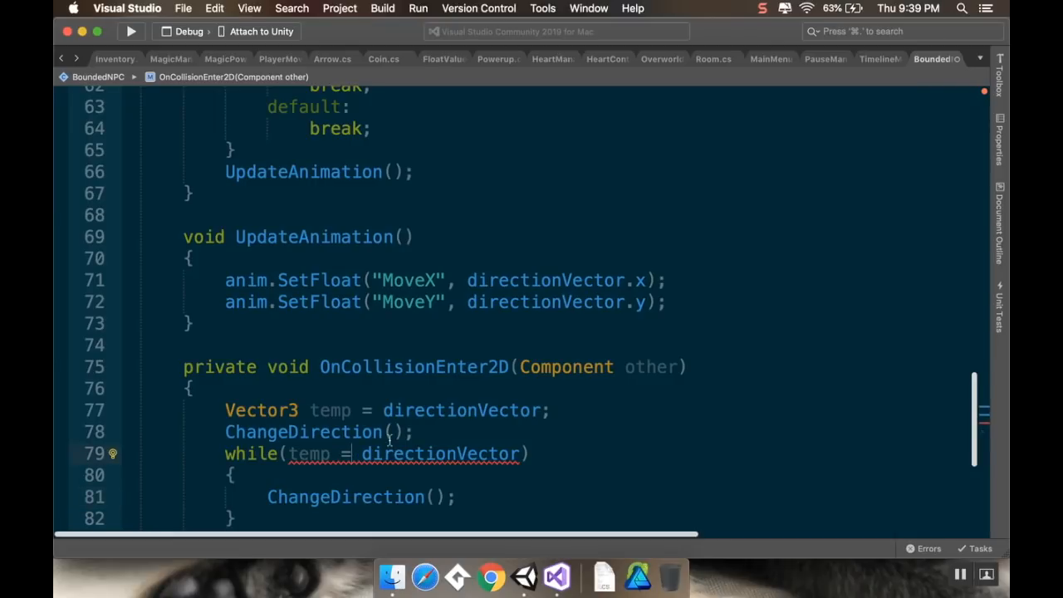
{"action": "type", "text": "="}
- Declare a counter with int loops = 0; on a new line directly above the while loop
{"action": "left_click", "coordinate": [453, 436]}
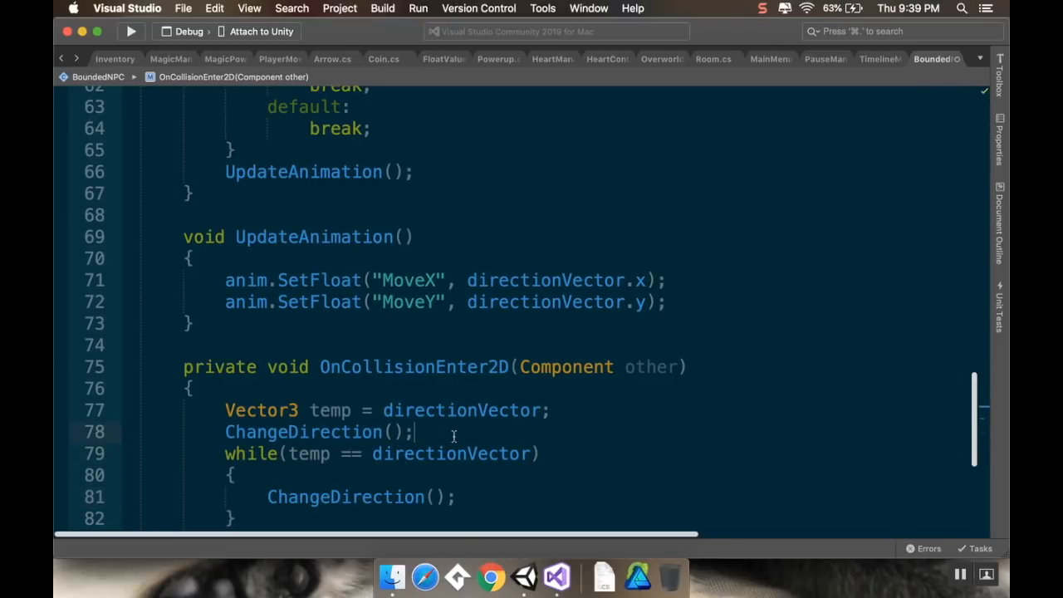
{"action": "key", "text": "Return"}
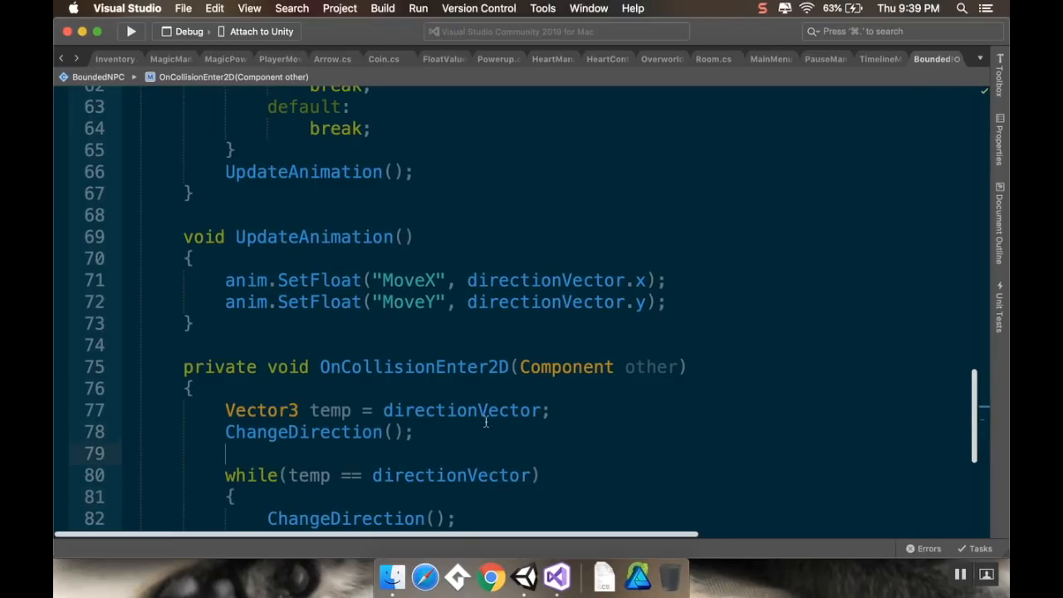
{"action": "scroll", "coordinate": [490, 420], "scroll_direction": "down", "scroll_amount": 2}
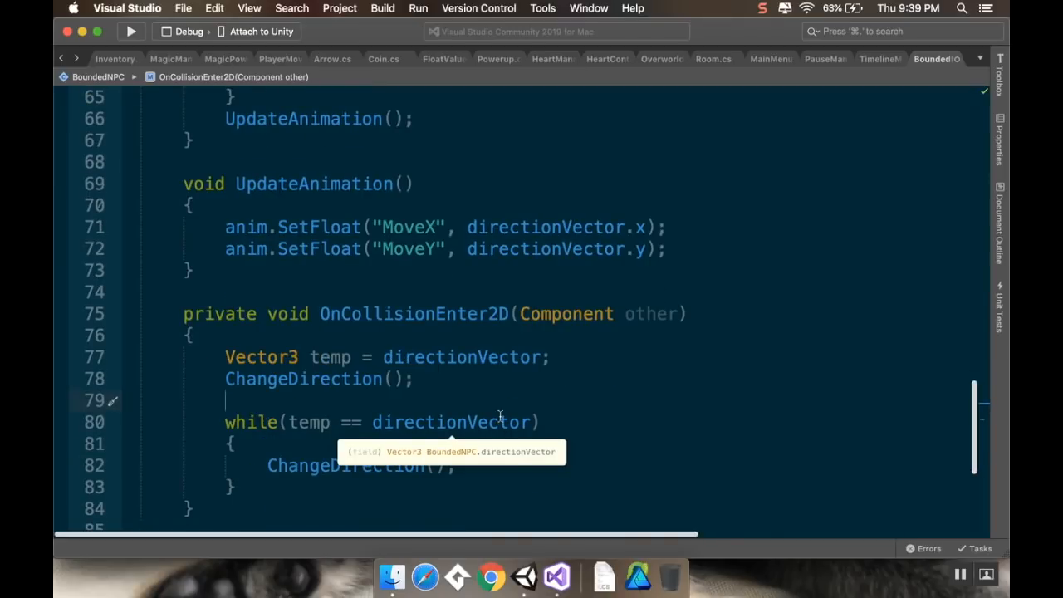
{"action": "type", "text": "int l"}
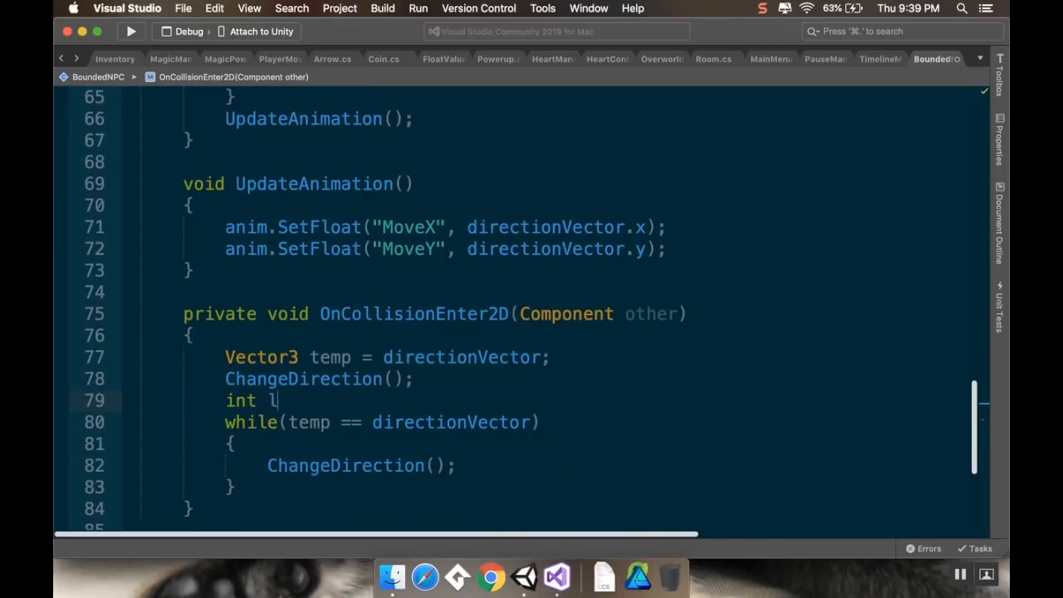
{"action": "type", "text": "oops = 0;"}
- Limit the while loop by adding && loops < 100 to its condition and loops++; to its body, and save the script
{"action": "left_click", "coordinate": [536, 423]}
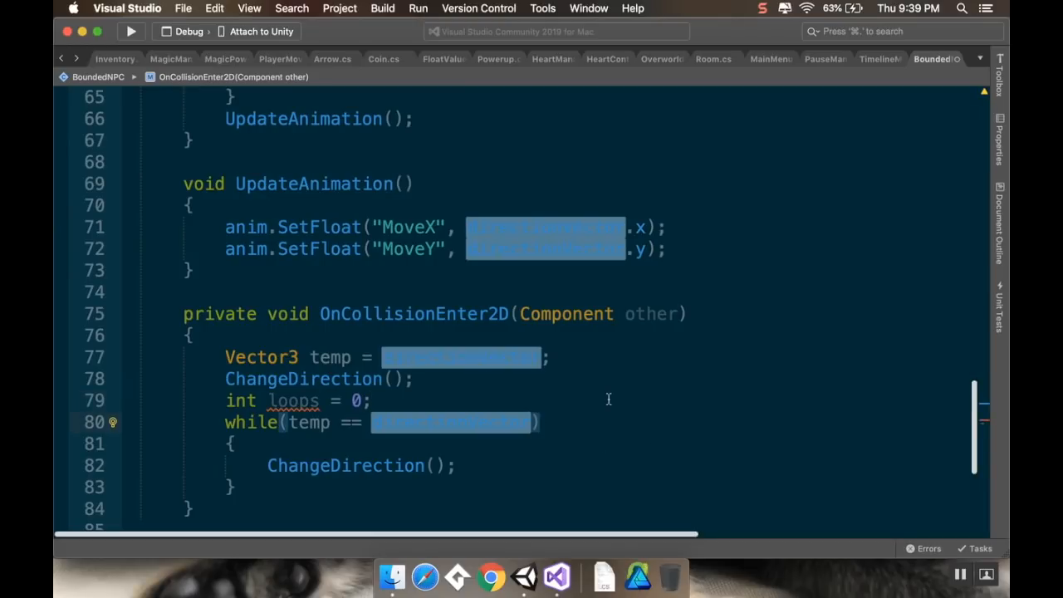
{"action": "type", "text": "&& loops "}
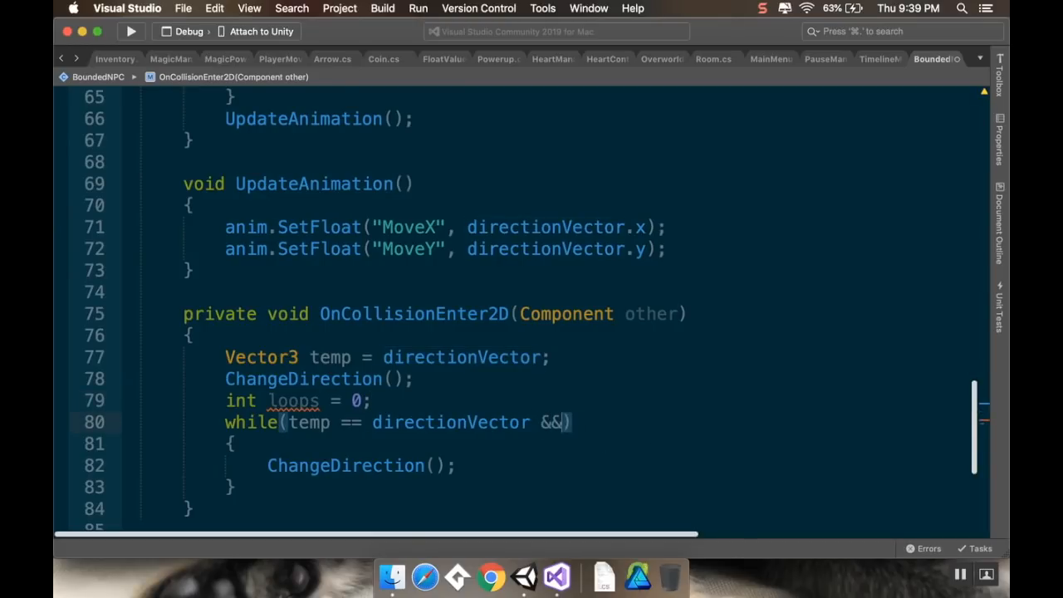
{"action": "type", "text": "< 100"}
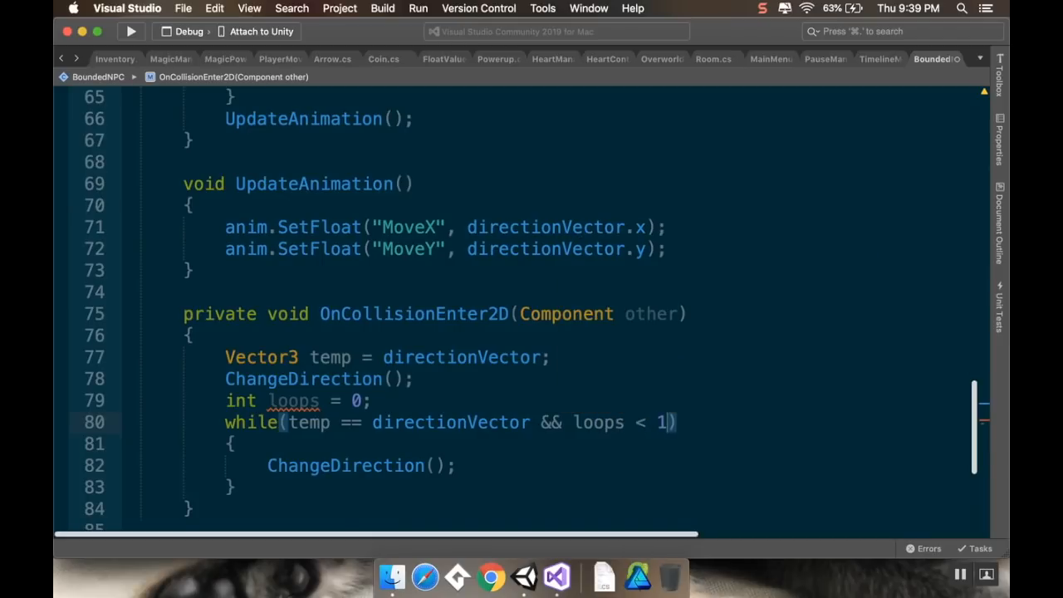
{"action": "key", "text": "Down"}
{"action": "key", "text": "Return"}
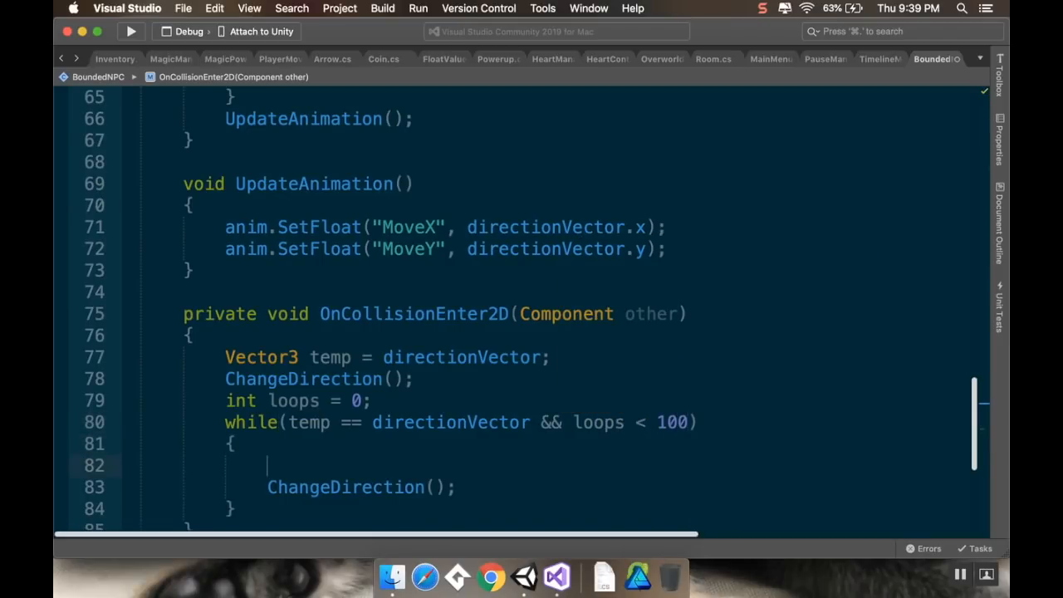
{"action": "type", "text": "loops++;"}
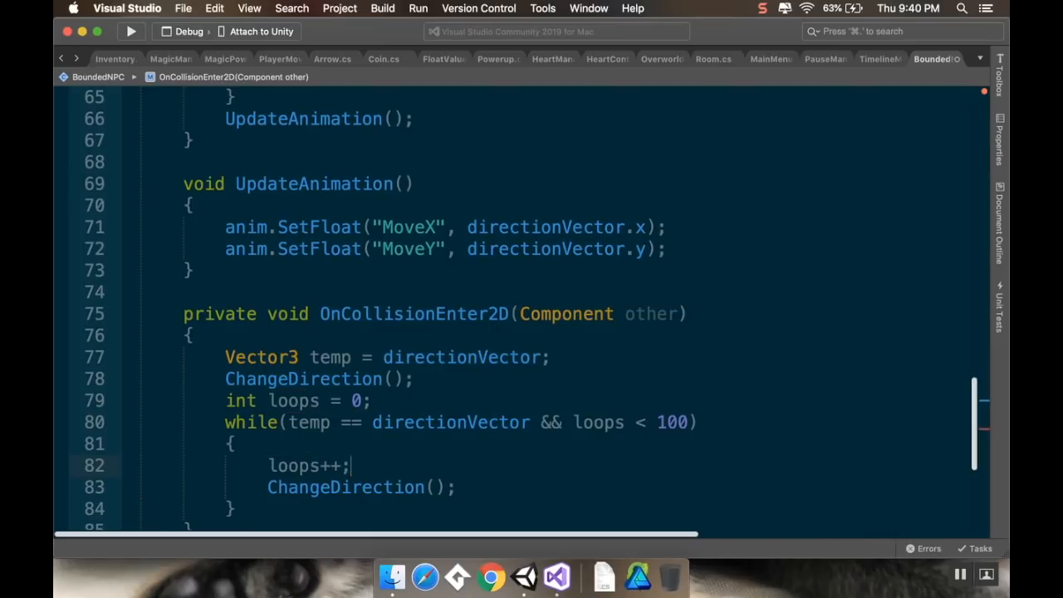
{"action": "key", "text": "super+s"}
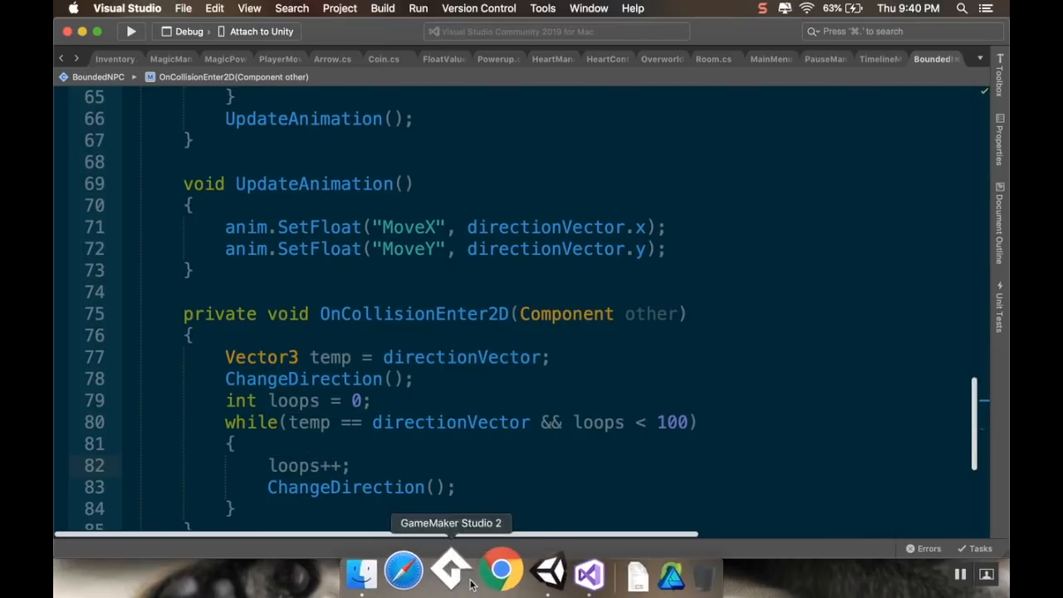
- Switch to Unity and create an empty game object named Collider Test at the root of the TestingArea scene
{"action": "left_click", "coordinate": [524, 567]}
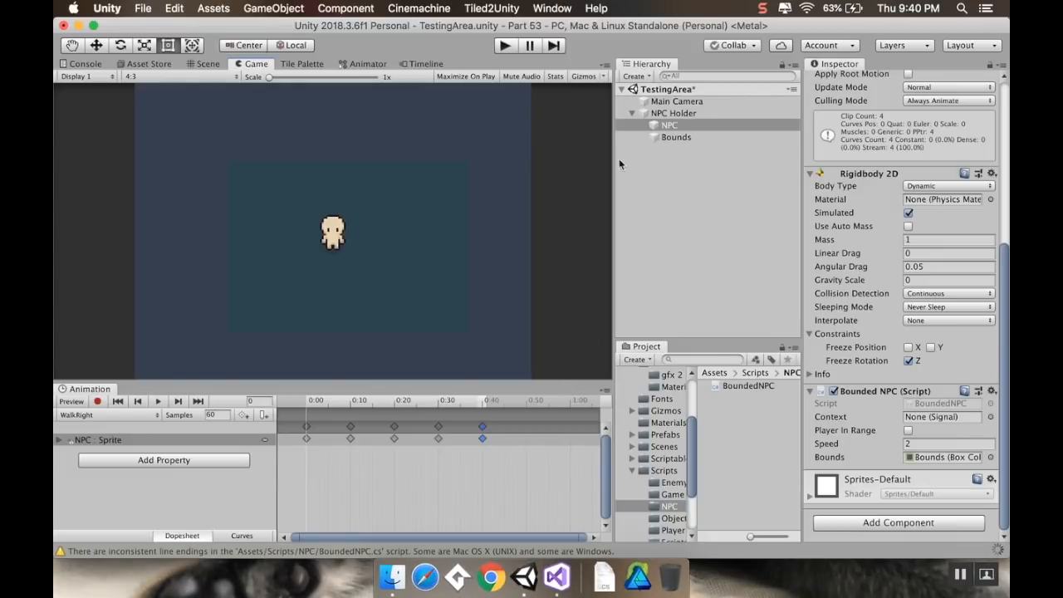
{"action": "scroll", "coordinate": [870, 269], "scroll_direction": "up", "scroll_amount": 5}
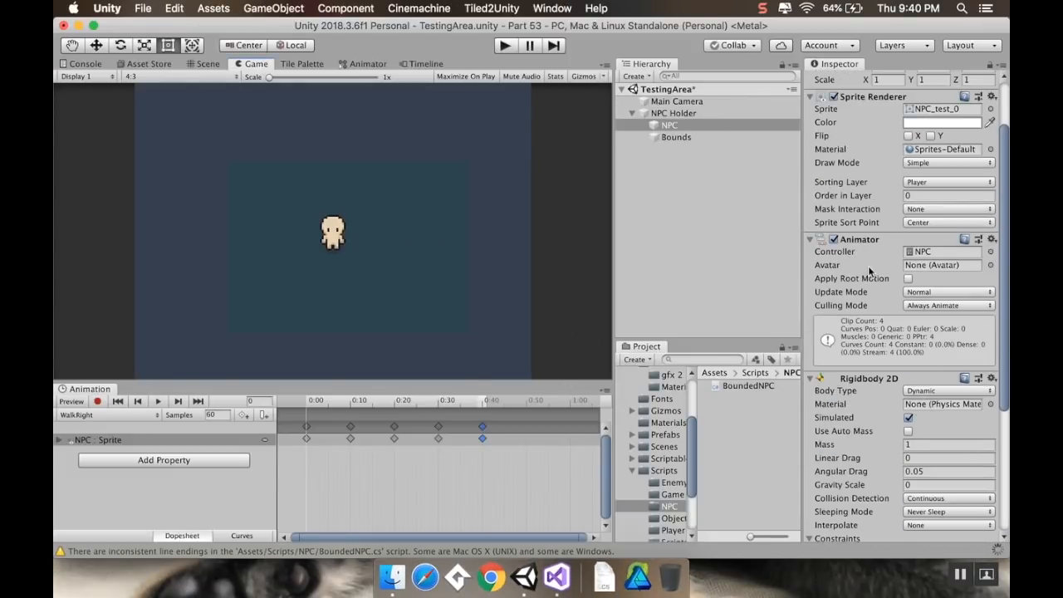
{"action": "scroll", "coordinate": [869, 269], "scroll_direction": "up", "scroll_amount": 2}
{"action": "scroll", "coordinate": [869, 269], "scroll_direction": "down", "scroll_amount": 6}
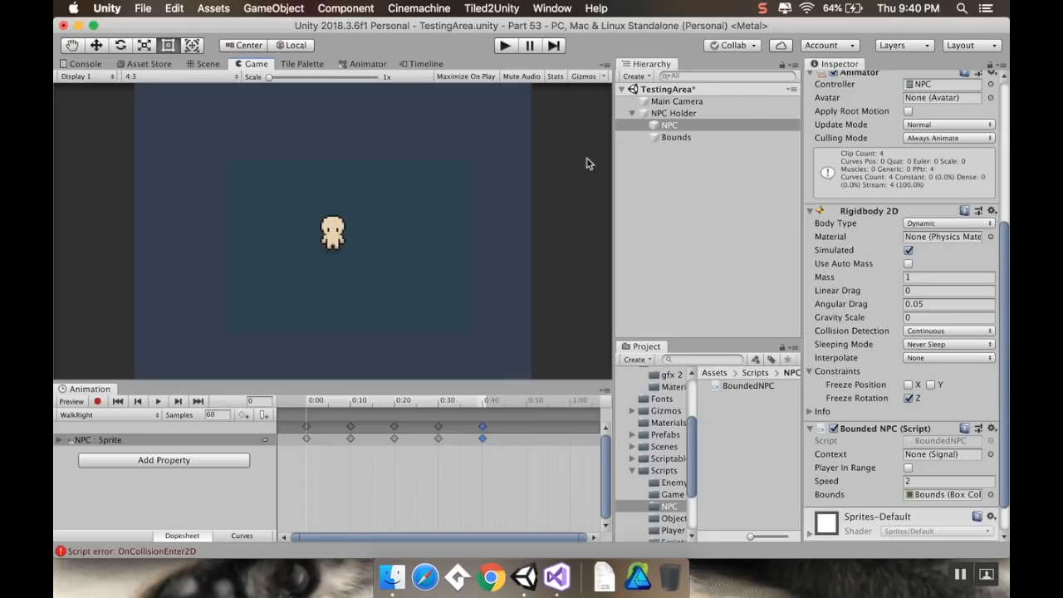
{"action": "left_click", "coordinate": [631, 114]}
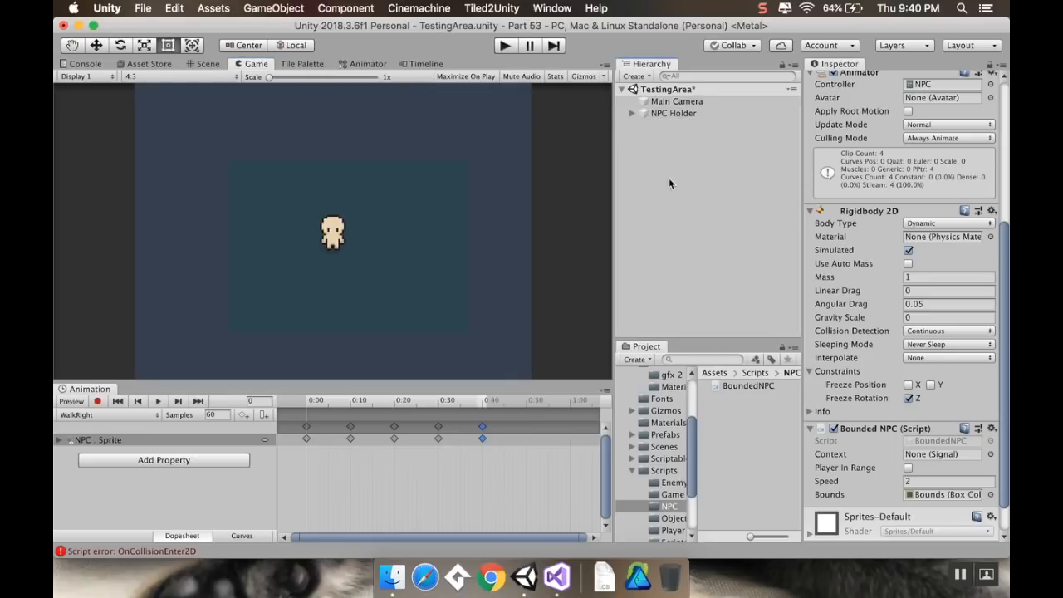
{"action": "left_click", "coordinate": [668, 178]}
{"action": "left_click", "coordinate": [637, 75]}
{"action": "left_click", "coordinate": [651, 91]}
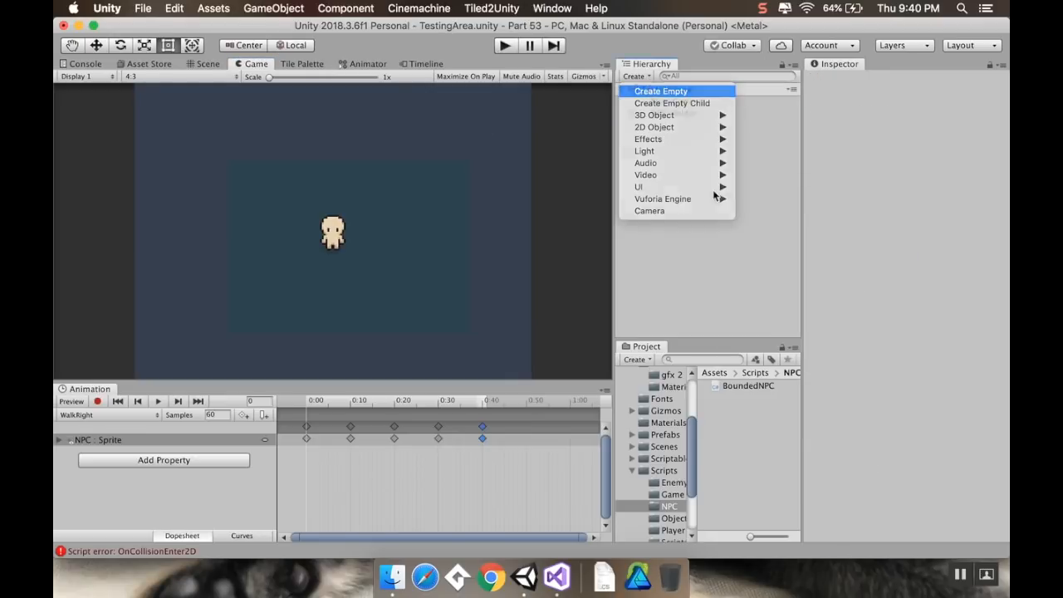
{"action": "left_click", "coordinate": [690, 125]}
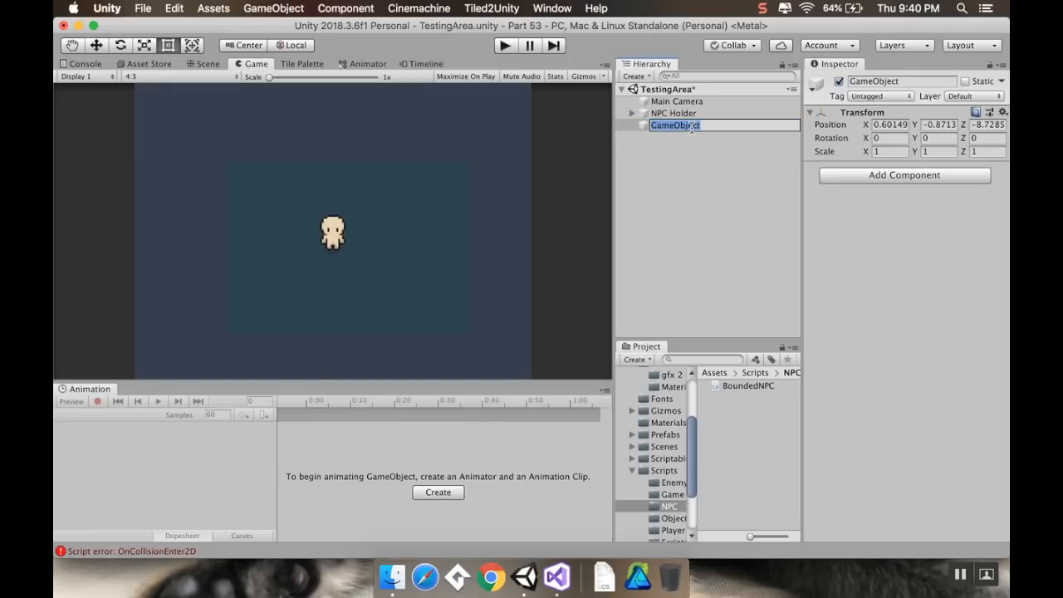
{"action": "type", "text": "Collider Test"}
{"action": "key", "text": "Return"}
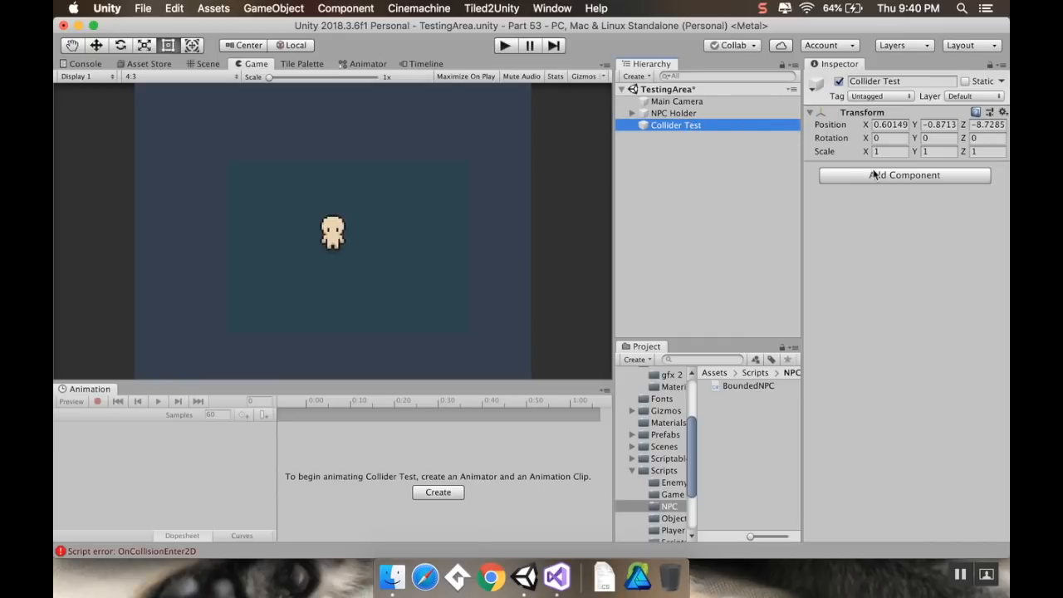
- Add a Sprite Renderer to Collider Test and assign it the Square sprite from the Art folder
{"action": "left_click", "coordinate": [873, 174]}
{"action": "type", "text": "Sprit"}
{"action": "key", "text": "Down"}
{"action": "key", "text": "Down"}
{"action": "key", "text": "Return"}
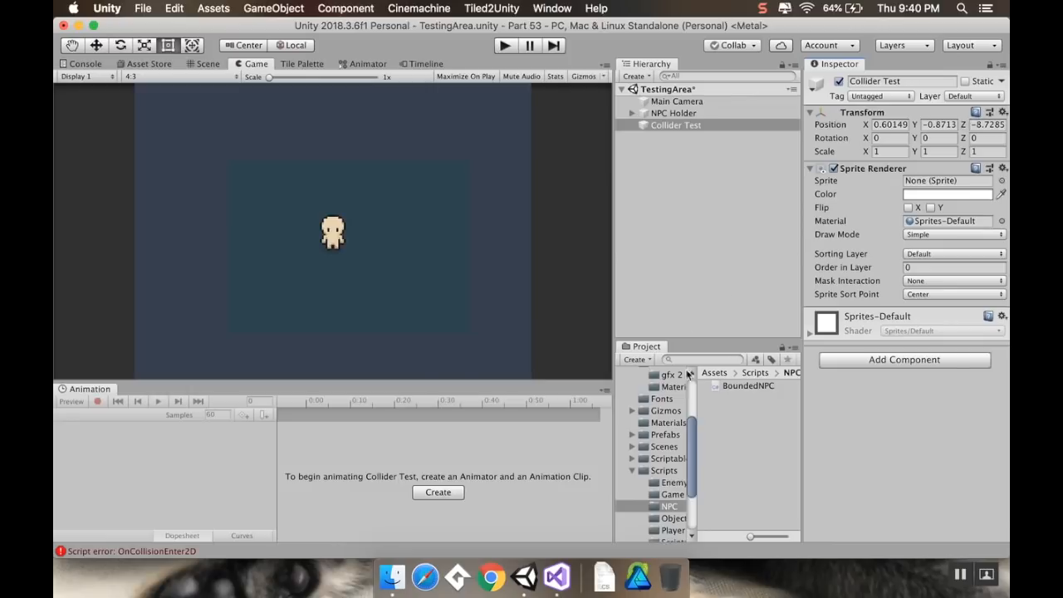
{"action": "scroll", "coordinate": [678, 428], "scroll_direction": "up", "scroll_amount": 3}
{"action": "left_click", "coordinate": [656, 455]}
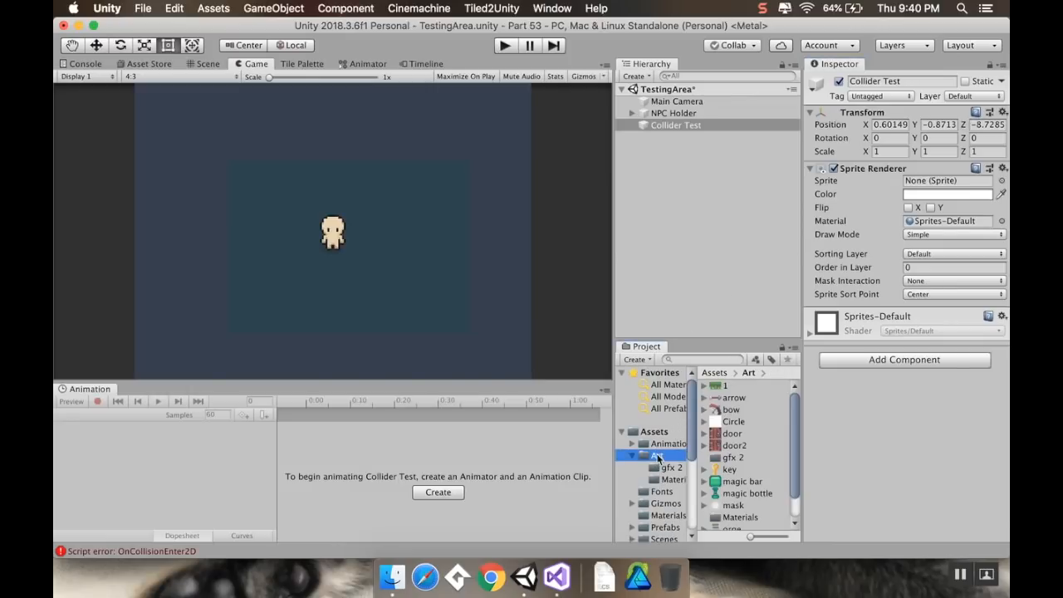
{"action": "scroll", "coordinate": [731, 498], "scroll_direction": "down", "scroll_amount": 2}
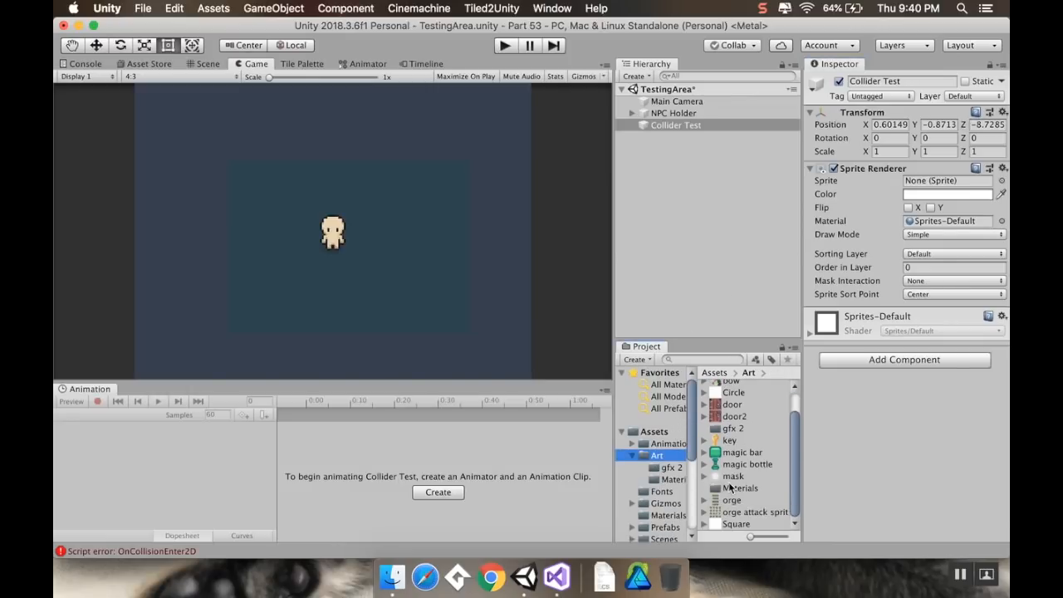
{"action": "left_click_drag", "start_coordinate": [733, 520], "coordinate": [930, 182]}
- Add a Box Collider 2D component to the Collider Test object
{"action": "left_click", "coordinate": [906, 365]}
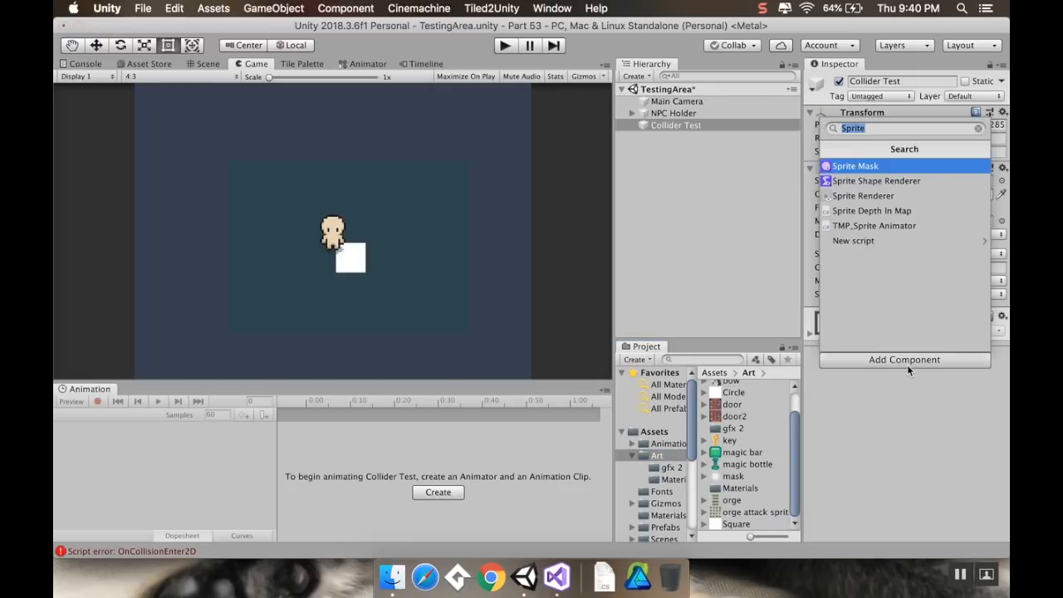
{"action": "type", "text": "Bo"}
{"action": "key", "text": "Return"}
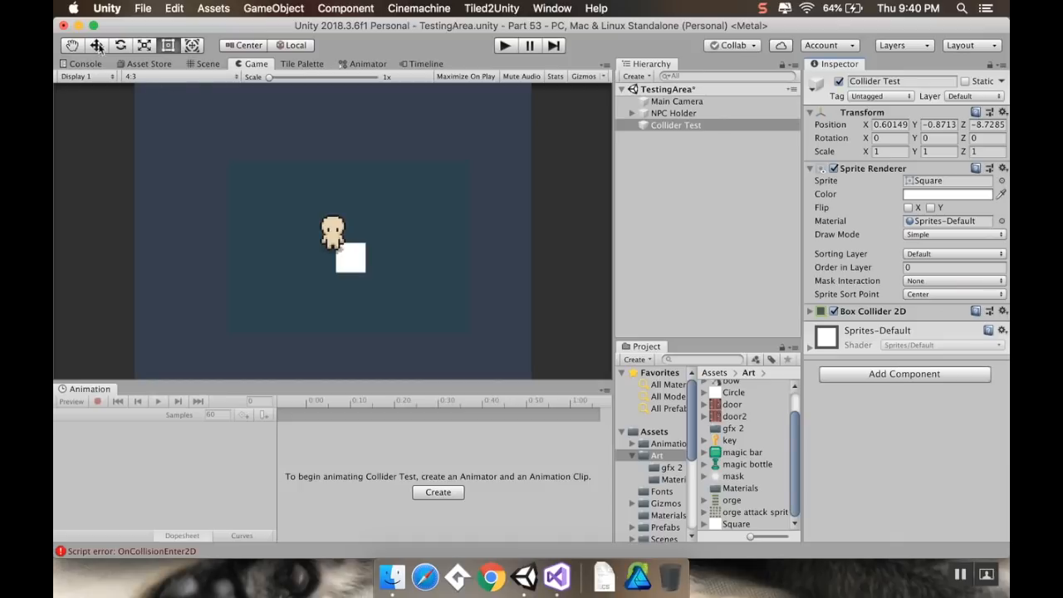
- Move the Collider Test square in the Scene view beside the NPC, to about X 1.92, Y 0.1
{"action": "left_click", "coordinate": [99, 46]}
{"action": "left_click", "coordinate": [205, 64]}
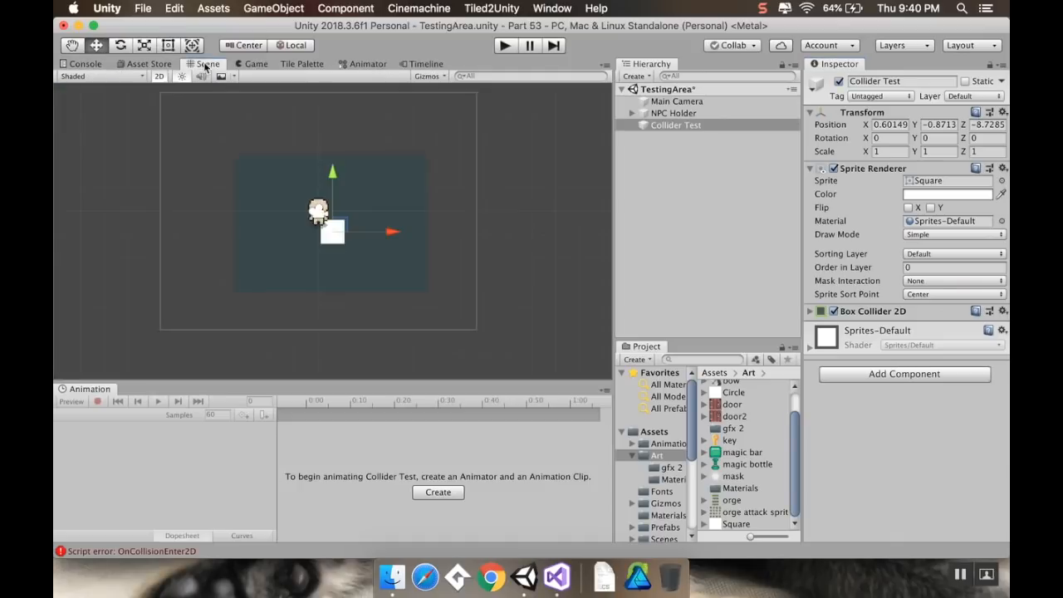
{"action": "left_click_drag", "start_coordinate": [400, 232], "coordinate": [431, 230]}
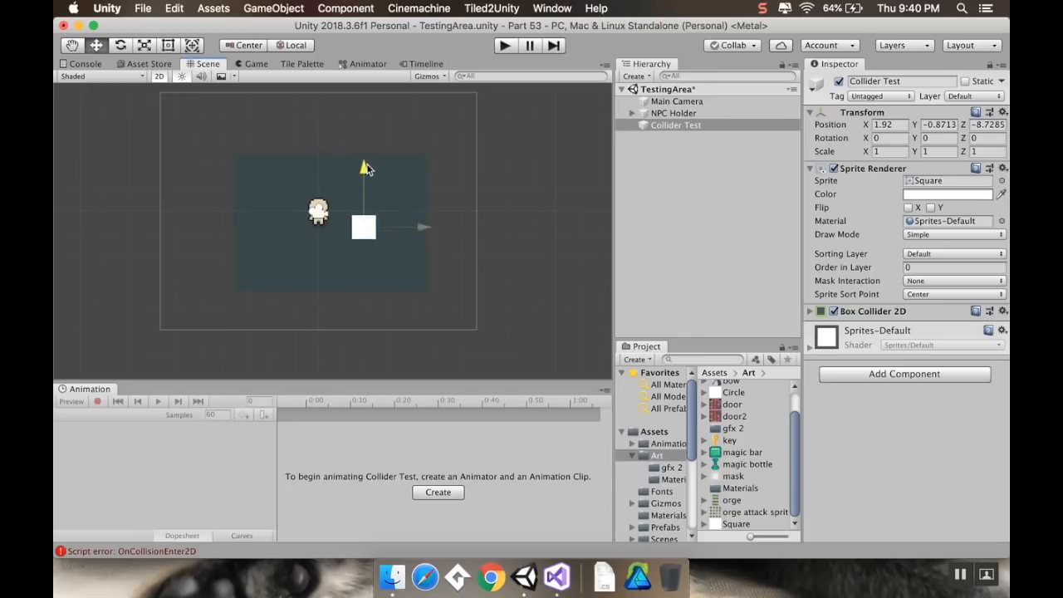
{"action": "left_click_drag", "start_coordinate": [365, 169], "coordinate": [365, 151]}
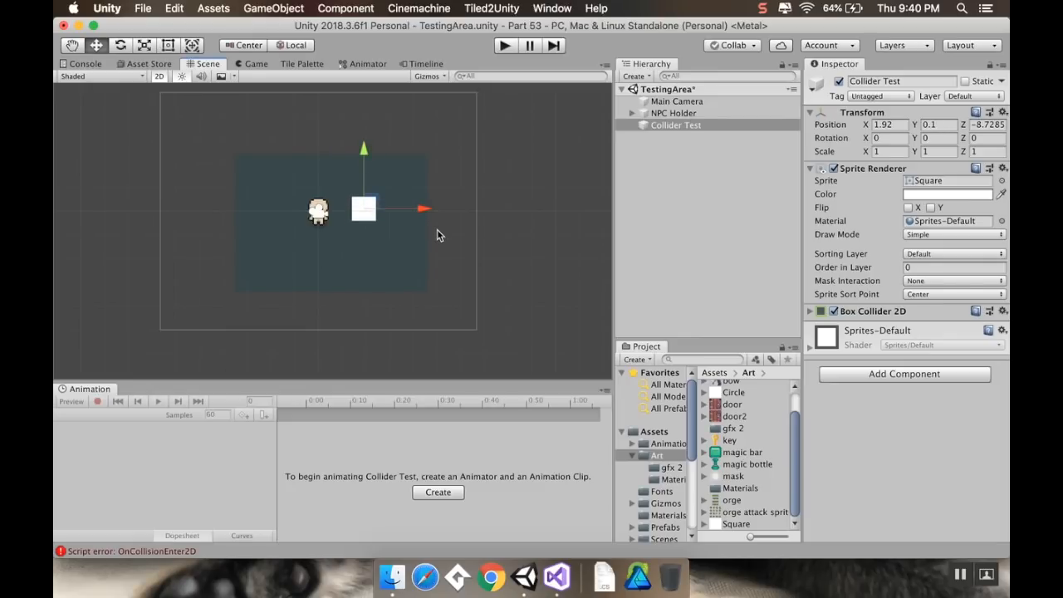
- Read the OnCollisionEnter2D console error, switch to Visual Studio, change that method's parameter type to Collision2D in BoundedNPC, and save the script
{"action": "left_click", "coordinate": [146, 550]}
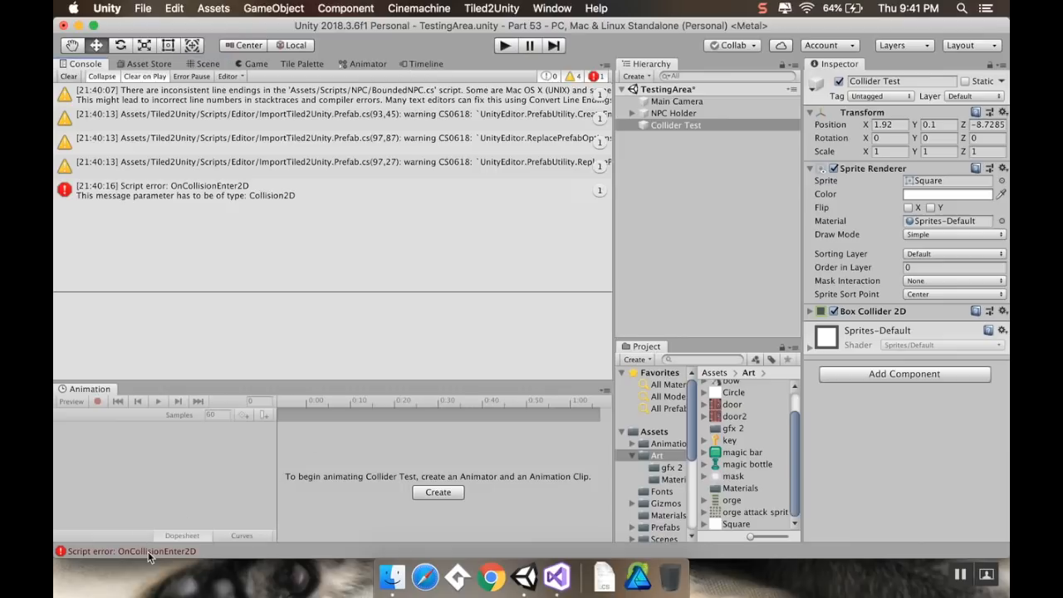
{"action": "left_click", "coordinate": [249, 188]}
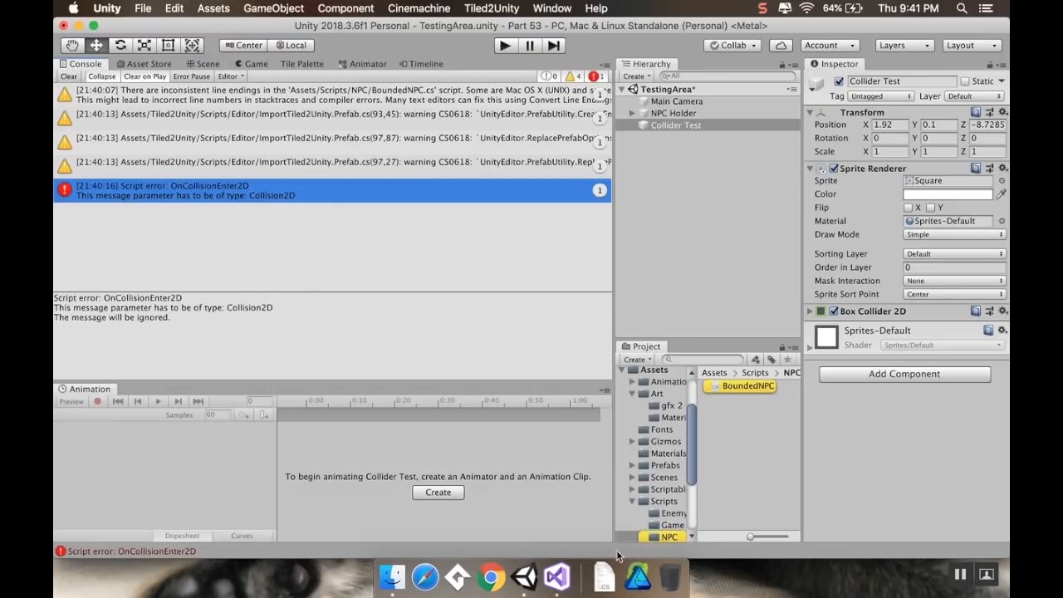
{"action": "left_click", "coordinate": [556, 575]}
{"action": "key", "text": "super+equal"}
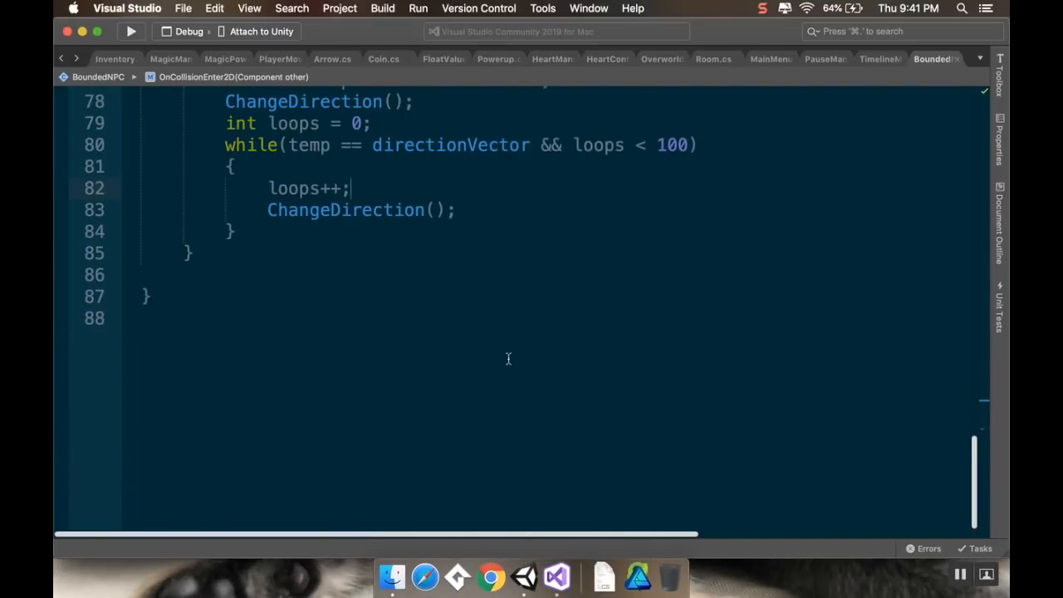
{"action": "scroll", "coordinate": [509, 358], "scroll_direction": "up", "scroll_amount": 3}
{"action": "left_click", "coordinate": [611, 191]}
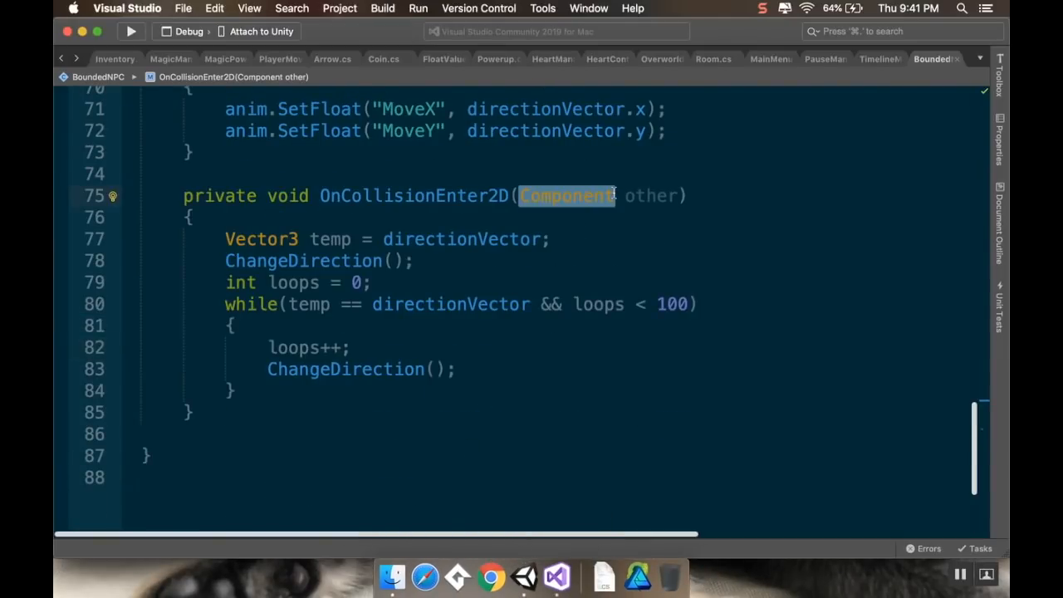
{"action": "key", "text": "BackSpace"}
{"action": "key", "text": "BackSpace"}
{"action": "key", "text": "BackSpace"}
{"action": "key", "text": "BackSpace"}
{"action": "key", "text": "BackSpace"}
{"action": "key", "text": "BackSpace"}
{"action": "key", "text": "BackSpace"}
{"action": "key", "text": "BackSpace"}
{"action": "key", "text": "BackSpace"}
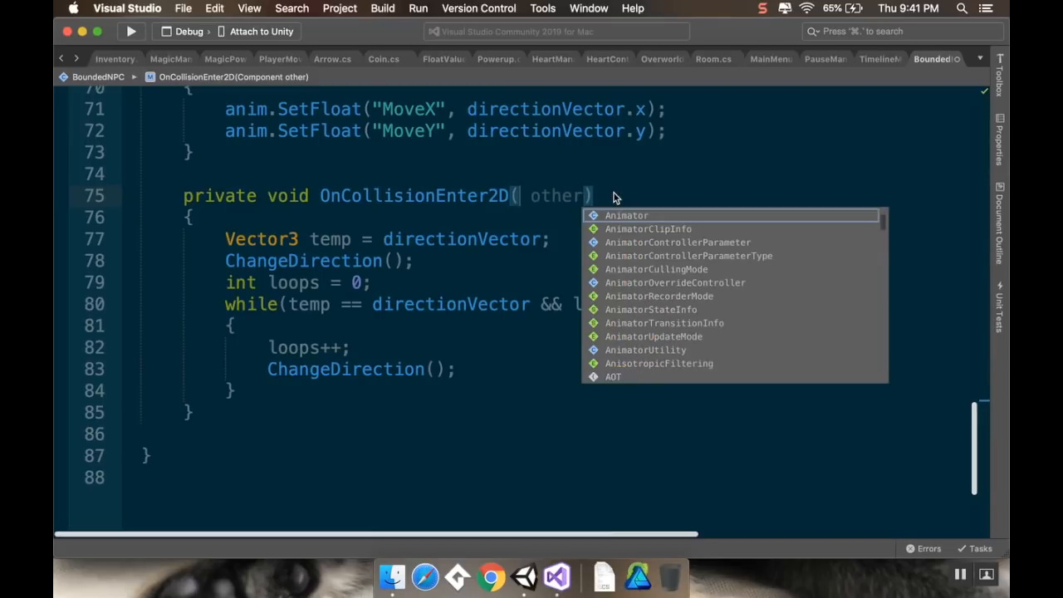
{"action": "type", "text": "Collision"}
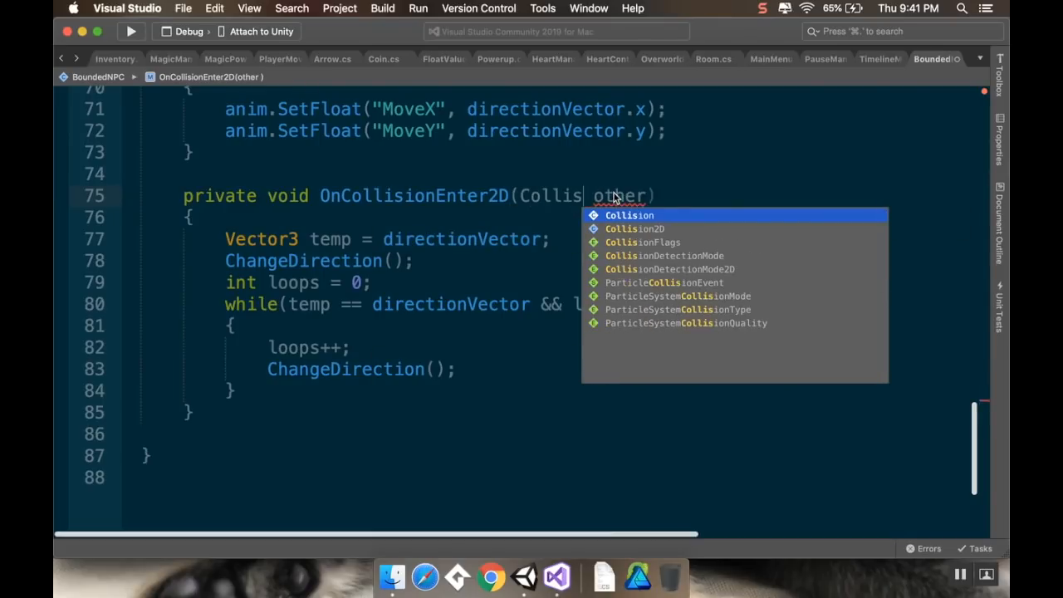
{"action": "key", "text": "Escape"}
{"action": "type", "text": "2D"}
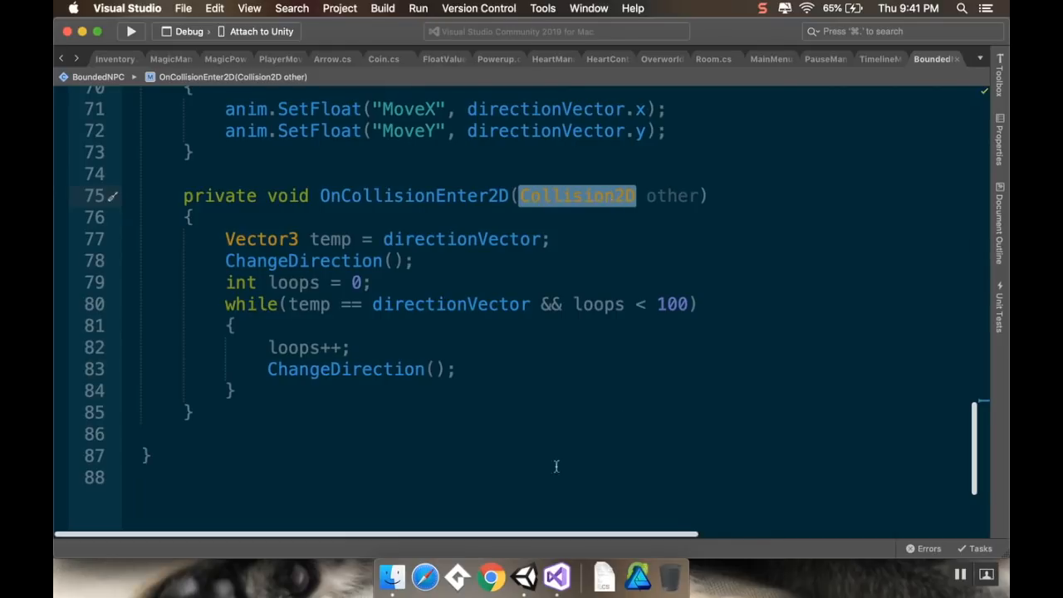
- Return to Unity and play-test the scene, moving Collider Test into the NPC's path at about X 2.93, Y 2.12, and stop the game
{"action": "left_click", "coordinate": [525, 575]}
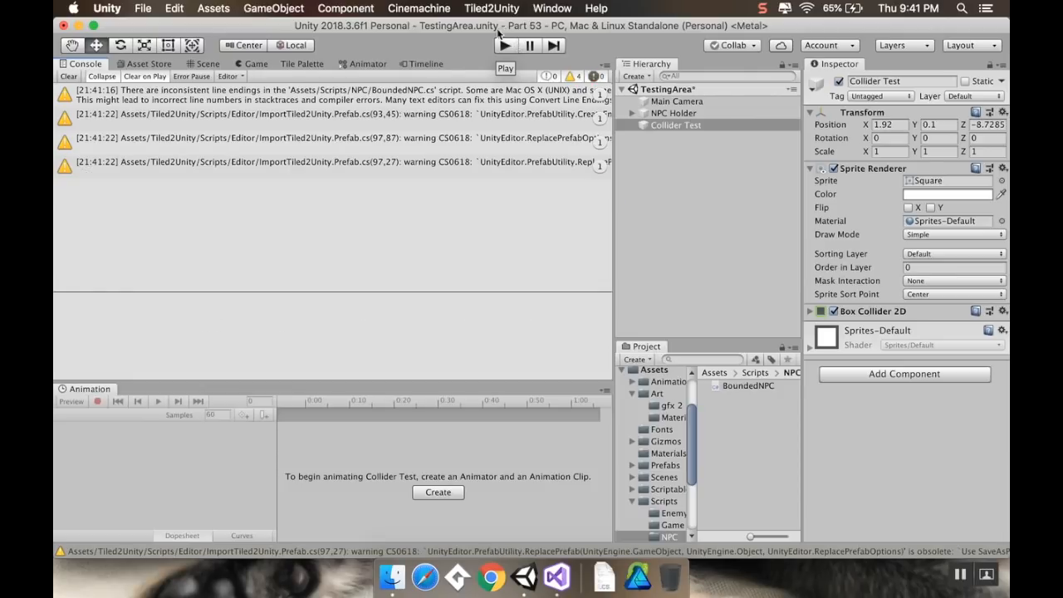
{"action": "left_click", "coordinate": [505, 46]}
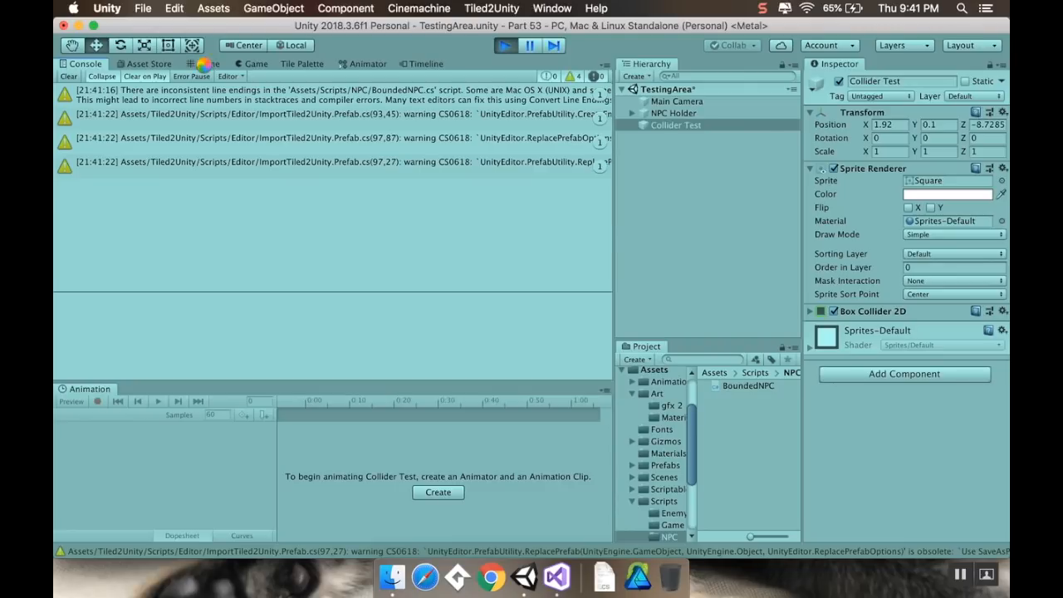
{"action": "left_click", "coordinate": [203, 64]}
{"action": "left_click_drag", "start_coordinate": [371, 206], "coordinate": [396, 158]}
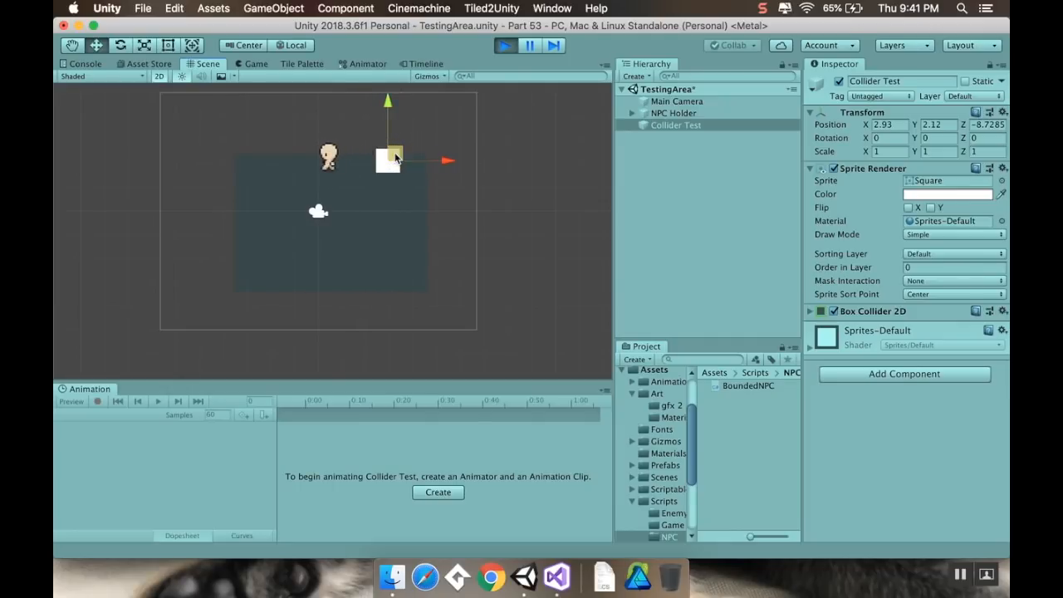
{"action": "left_click", "coordinate": [809, 312]}
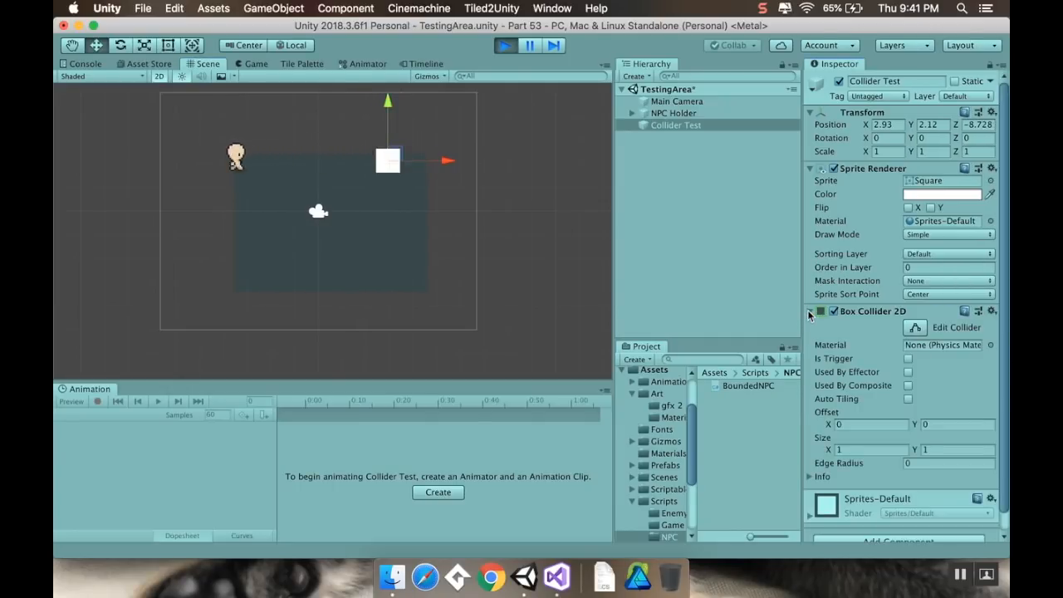
{"action": "left_click", "coordinate": [722, 114]}
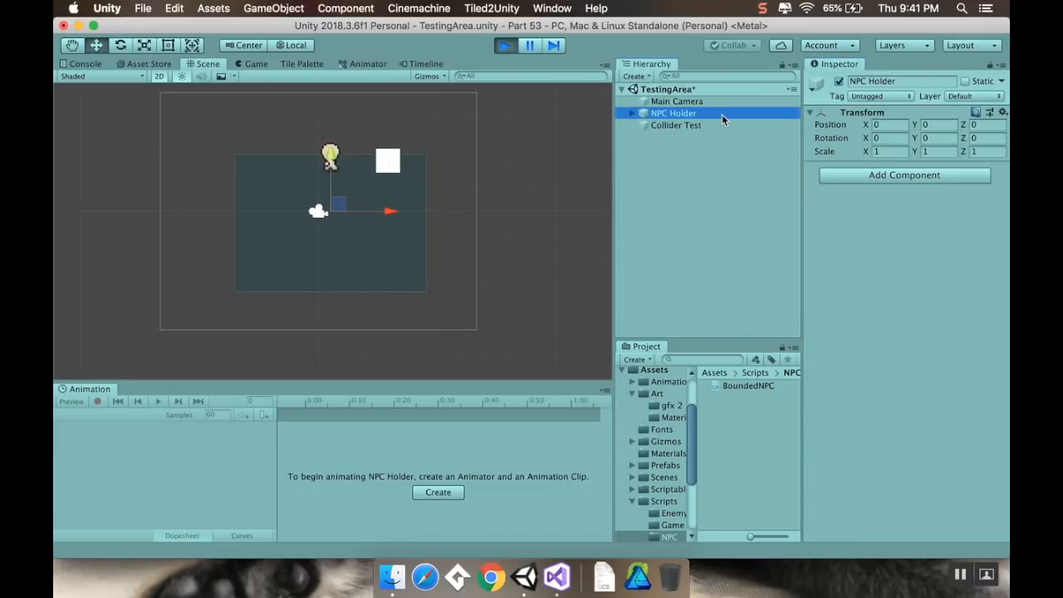
{"action": "left_click", "coordinate": [513, 46]}
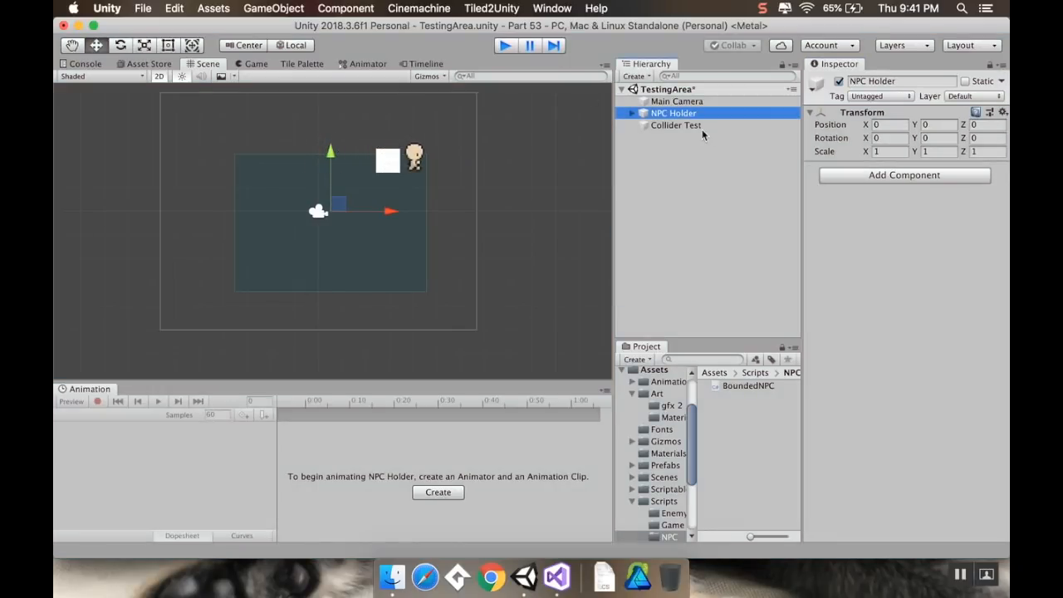
- Add a Box Collider 2D component to the NPC object inside NPC Holder
{"action": "left_click", "coordinate": [705, 125]}
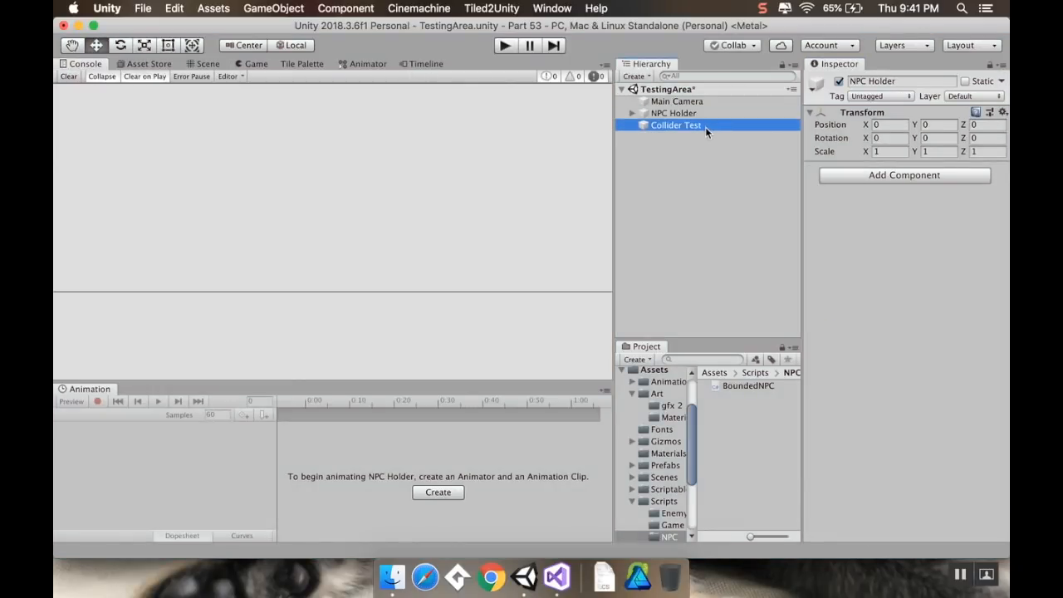
{"action": "key", "text": "Up"}
{"action": "key", "text": "Right"}
{"action": "key", "text": "Down"}
{"action": "scroll", "coordinate": [901, 390], "scroll_direction": "down", "scroll_amount": 6}
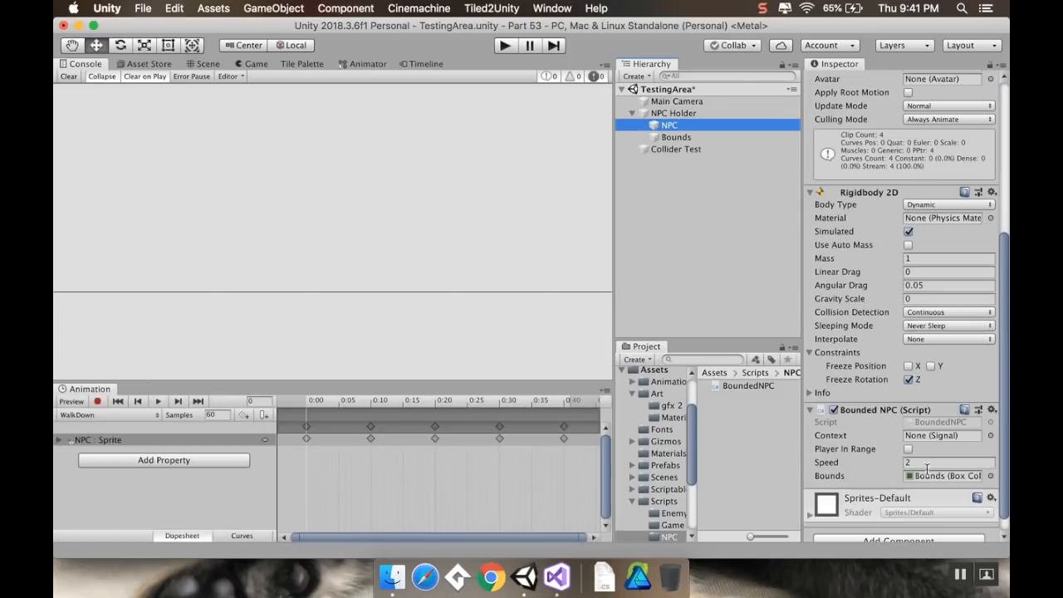
{"action": "left_click", "coordinate": [921, 540]}
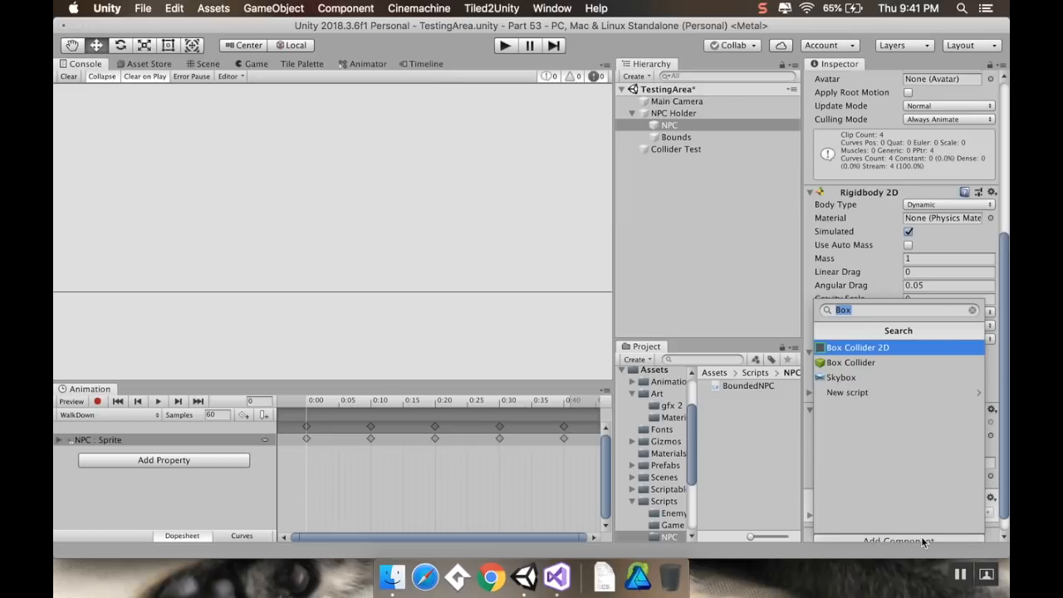
{"action": "key", "text": "Return"}
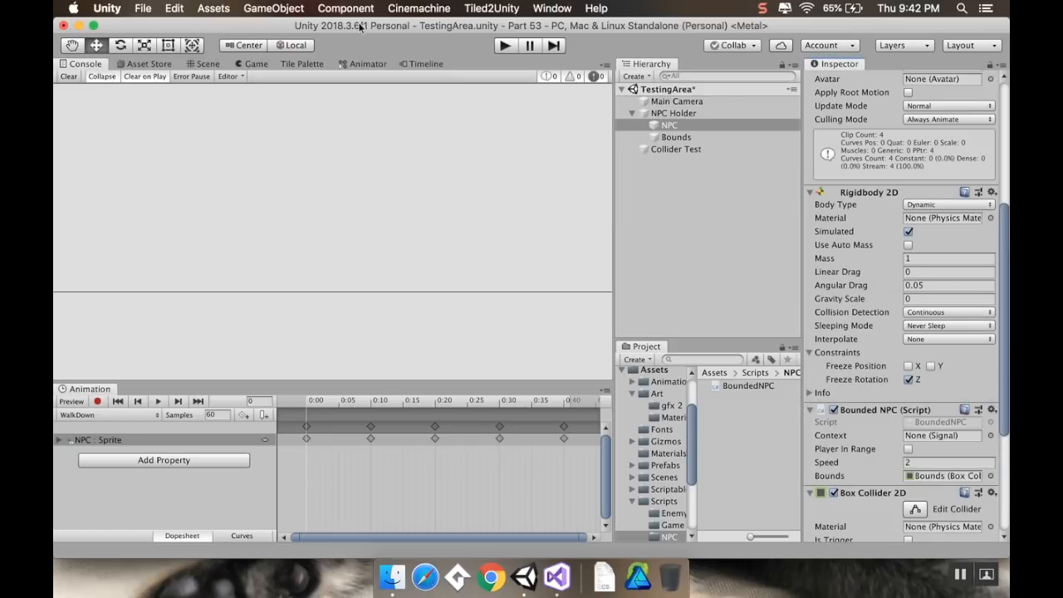
- Shrink the NPC's Box Collider 2D around its feet, to a size of about 0.51 by 0.31 and an offset of about -0.02, -0.59
{"action": "left_click", "coordinate": [204, 64]}
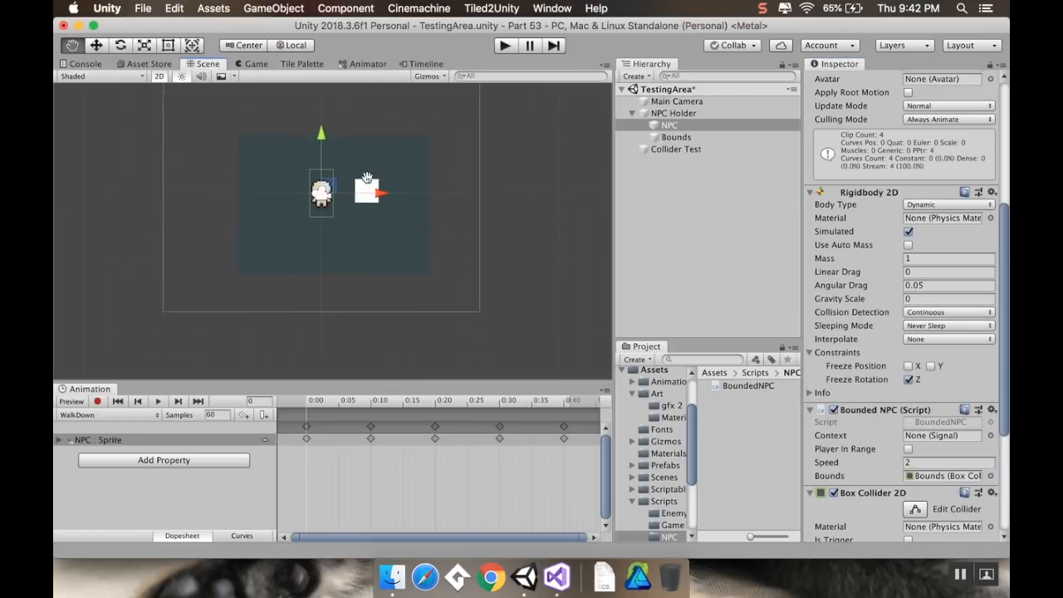
{"action": "scroll", "coordinate": [370, 167], "scroll_direction": "up", "scroll_amount": 3}
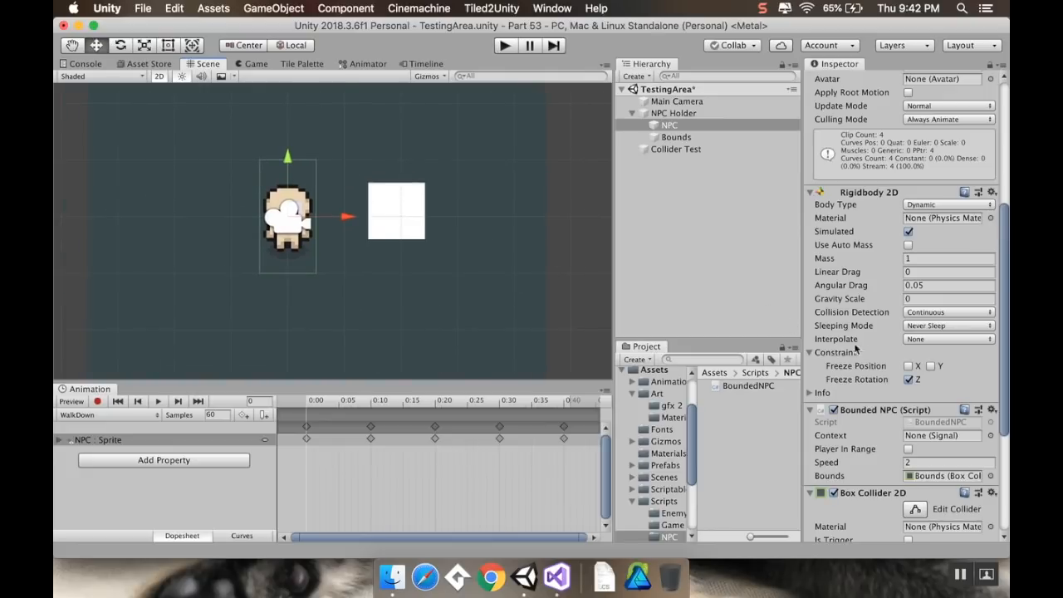
{"action": "scroll", "coordinate": [855, 349], "scroll_direction": "down", "scroll_amount": 5}
{"action": "left_click", "coordinate": [915, 308]}
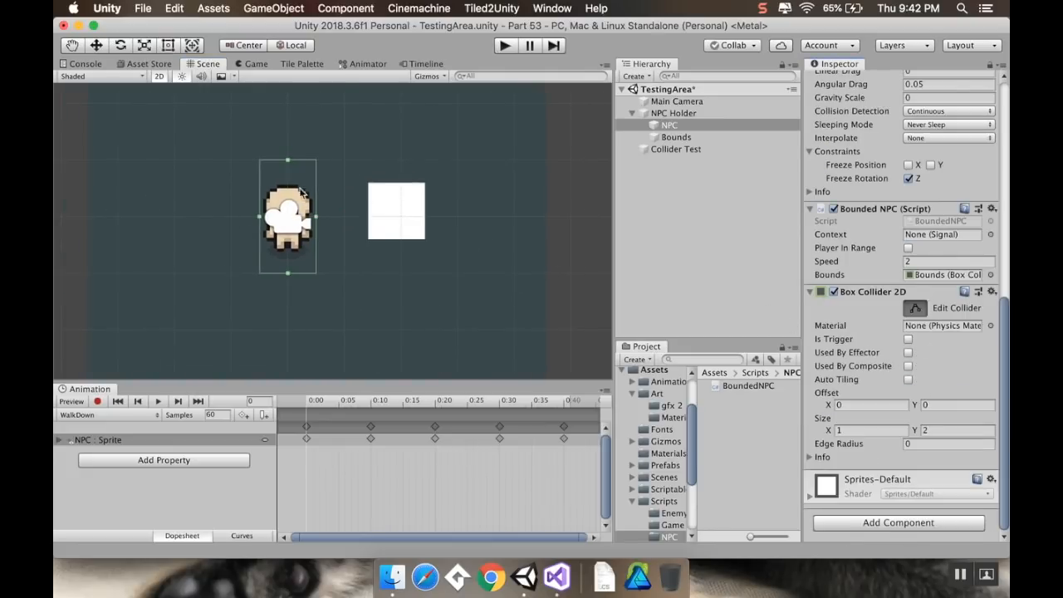
{"action": "left_click_drag", "start_coordinate": [291, 196], "coordinate": [305, 257]}
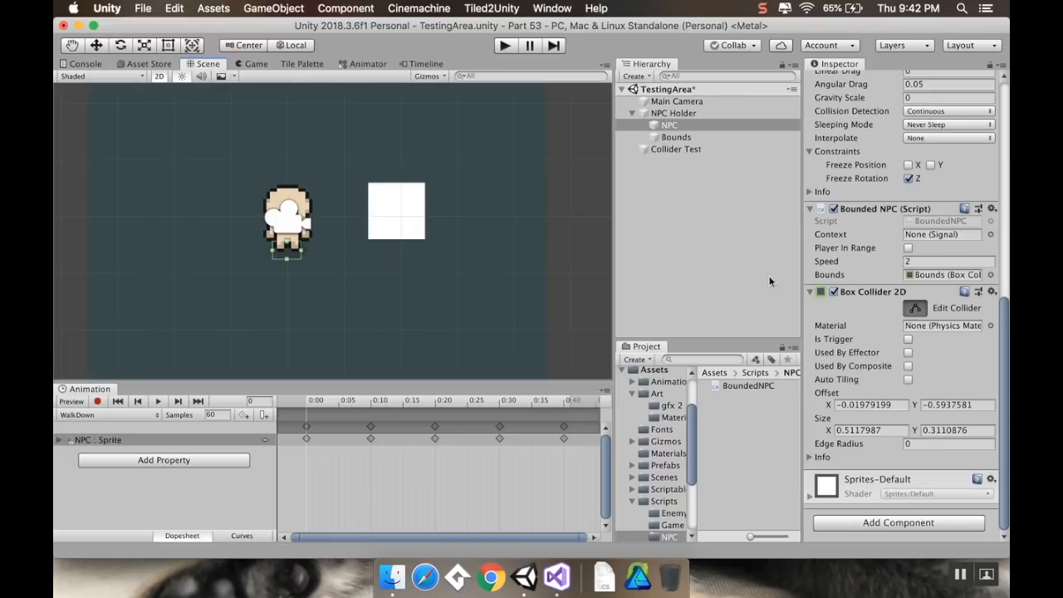
{"action": "left_click", "coordinate": [917, 308]}
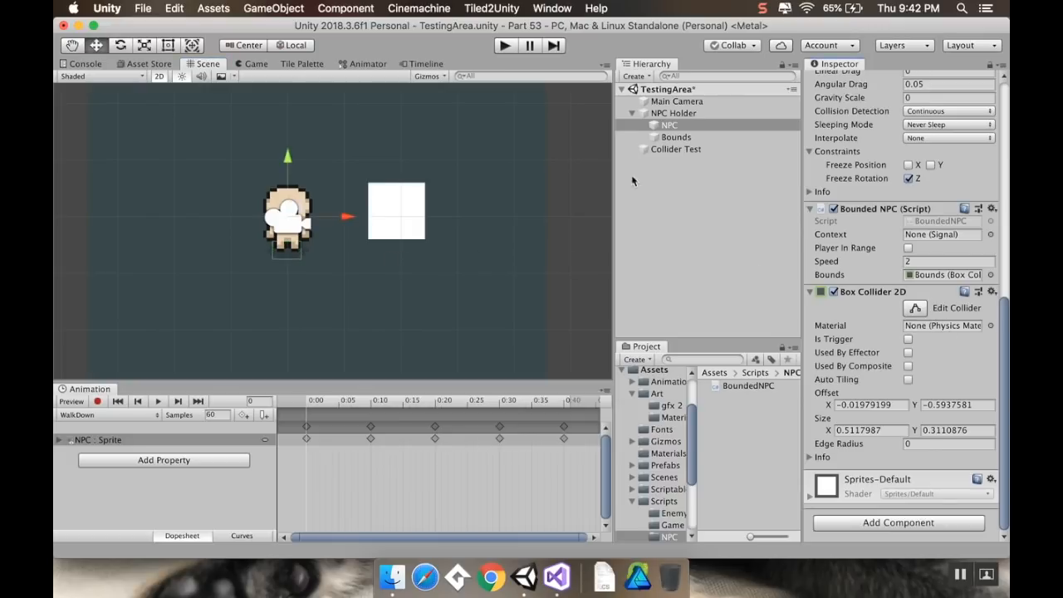
- Play the scene and watch the NPC walk in the Scene view, checking both the Collider Test and NPC objects
{"action": "left_click", "coordinate": [505, 45]}
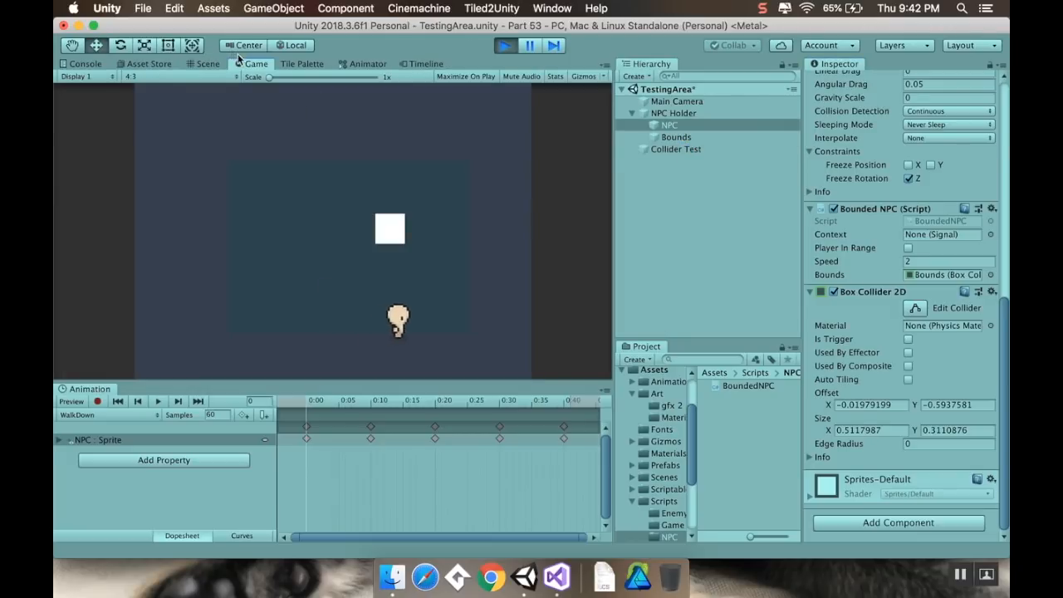
{"action": "left_click", "coordinate": [206, 64]}
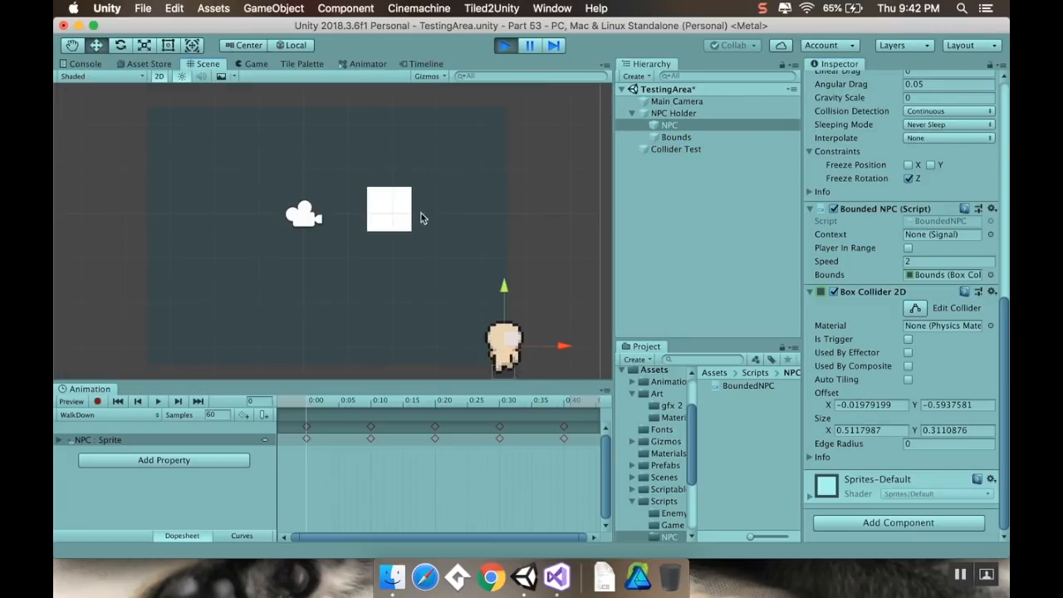
{"action": "left_click", "coordinate": [664, 148]}
{"action": "scroll", "coordinate": [493, 225], "scroll_direction": "down", "scroll_amount": 2}
{"action": "scroll", "coordinate": [493, 225], "scroll_direction": "down", "scroll_amount": 1}
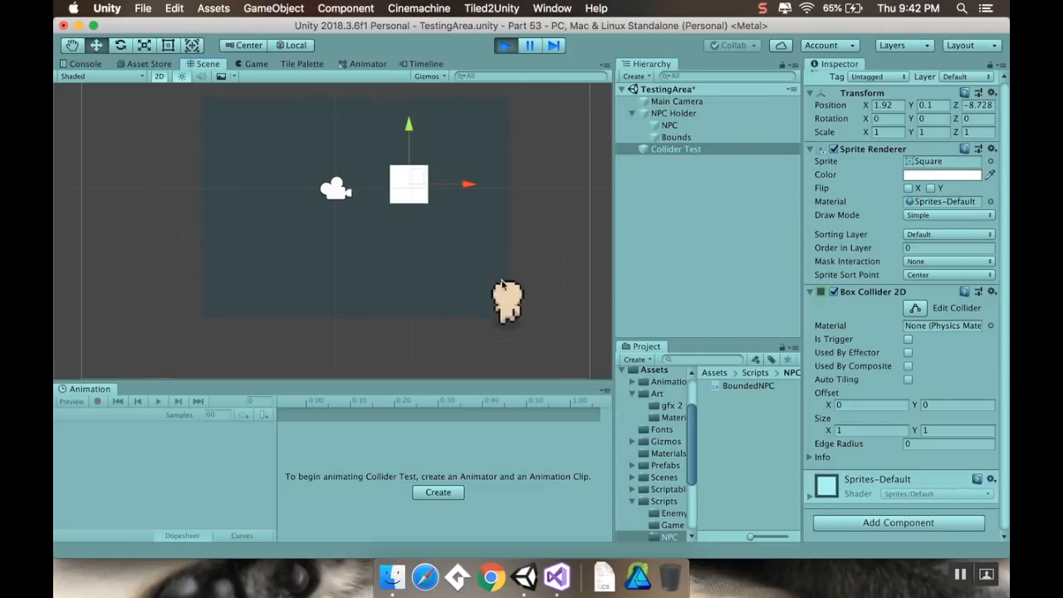
{"action": "left_click", "coordinate": [508, 303]}
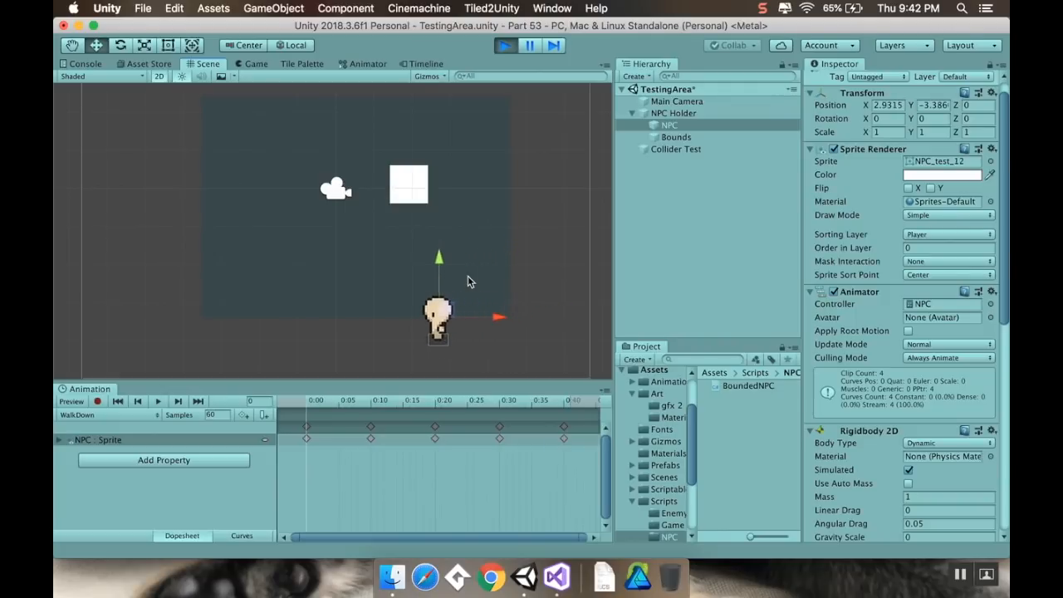
- Test collisions by repeatedly moving the Collider Test square into the walking NPC's path, leaving it at about X 1.08, Y -2.9
{"action": "left_click", "coordinate": [425, 188]}
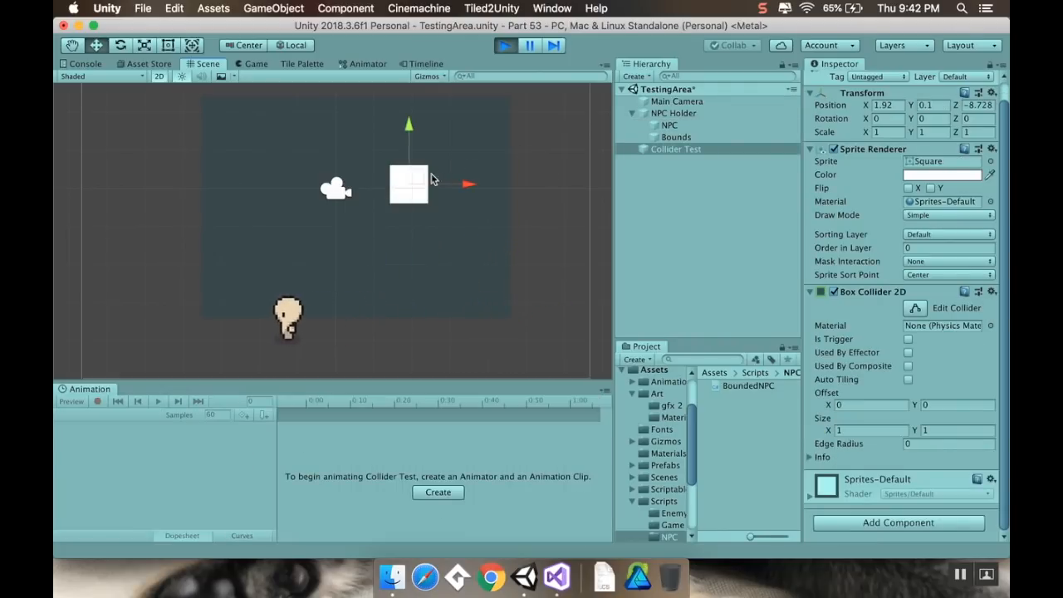
{"action": "left_click_drag", "start_coordinate": [418, 184], "coordinate": [323, 326]}
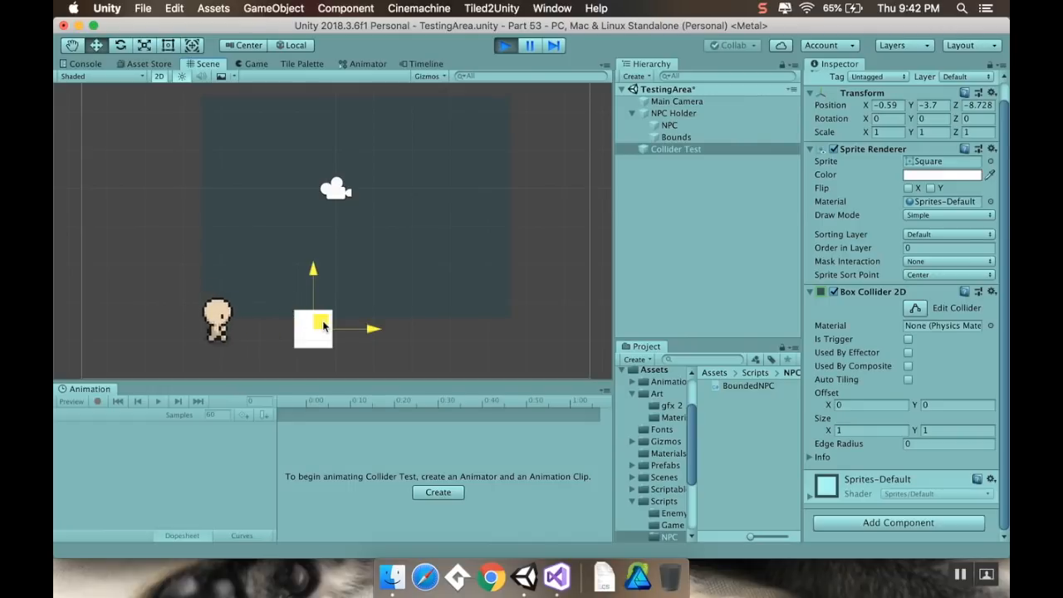
{"action": "left_click_drag", "start_coordinate": [324, 325], "coordinate": [181, 364]}
{"action": "left_click_drag", "start_coordinate": [147, 311], "coordinate": [317, 324]}
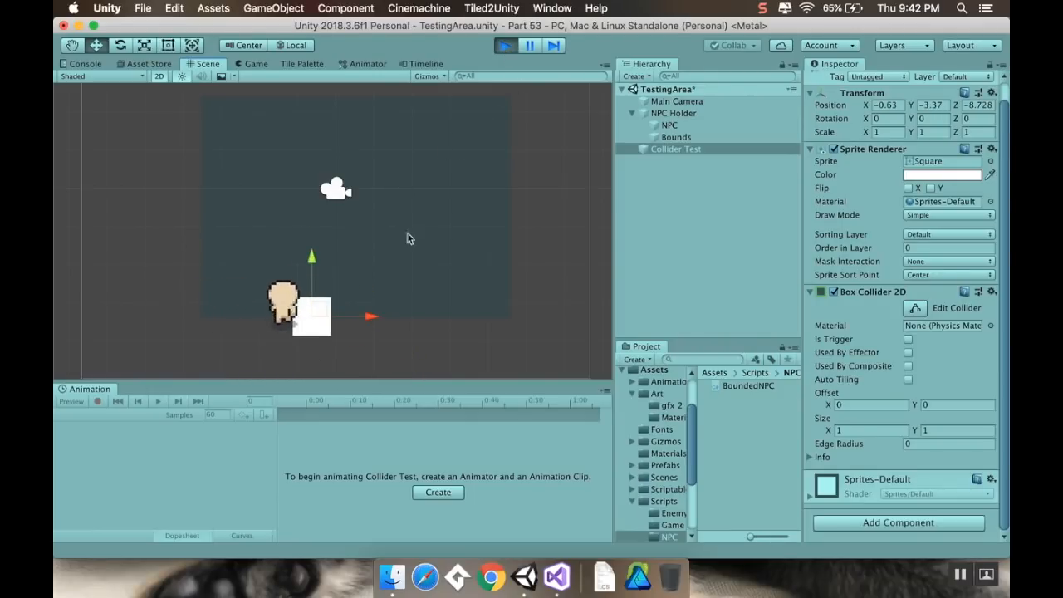
{"action": "left_click_drag", "start_coordinate": [325, 312], "coordinate": [389, 294]}
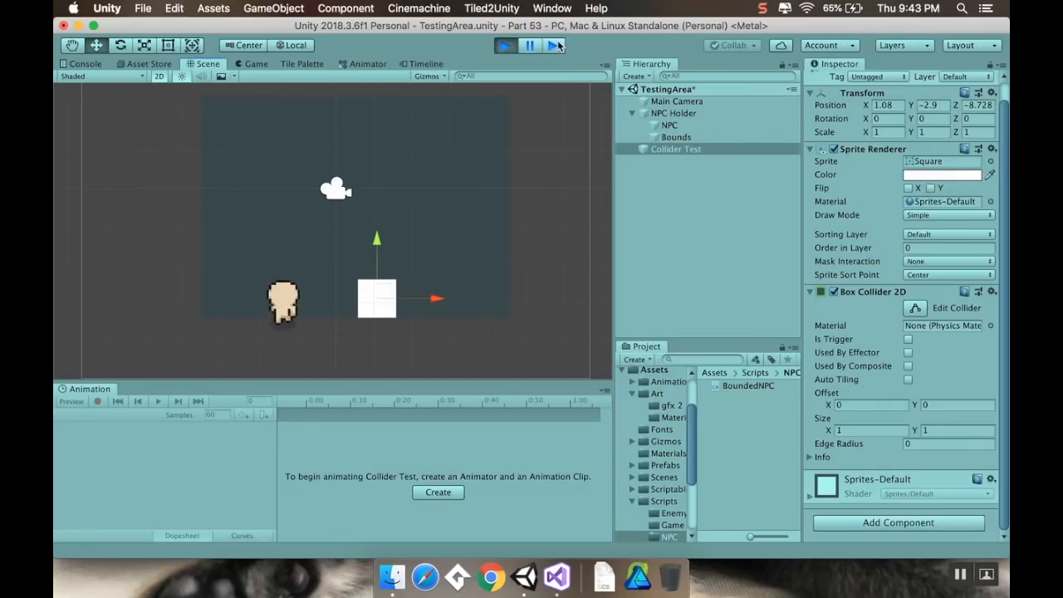
- Show the NPC object's components in Debug mode and examine the Bounded NPC script's private Direction Vector
{"action": "left_click", "coordinate": [707, 125]}
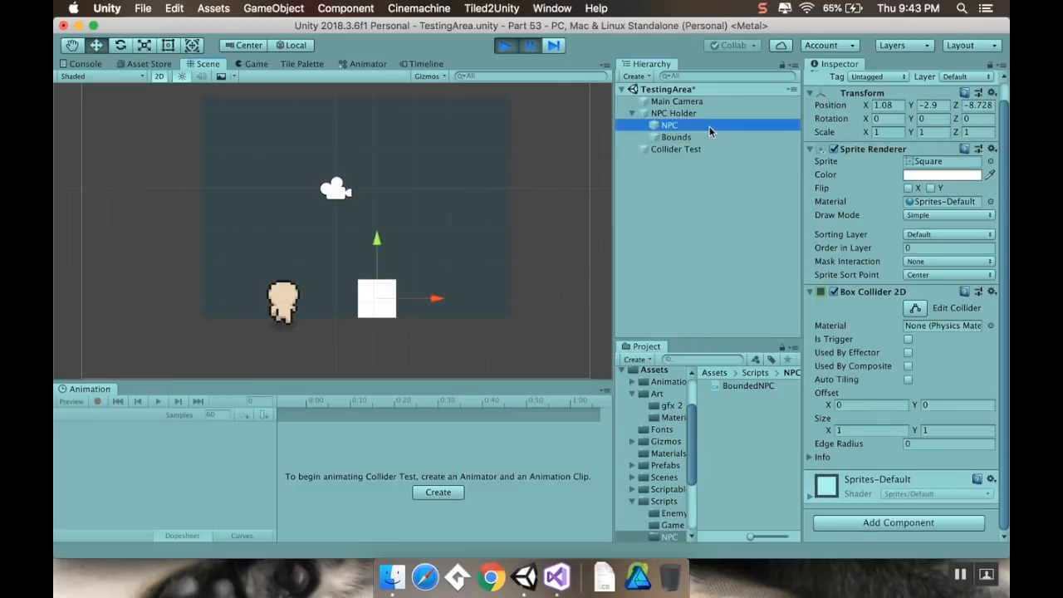
{"action": "scroll", "coordinate": [866, 284], "scroll_direction": "down", "scroll_amount": 10}
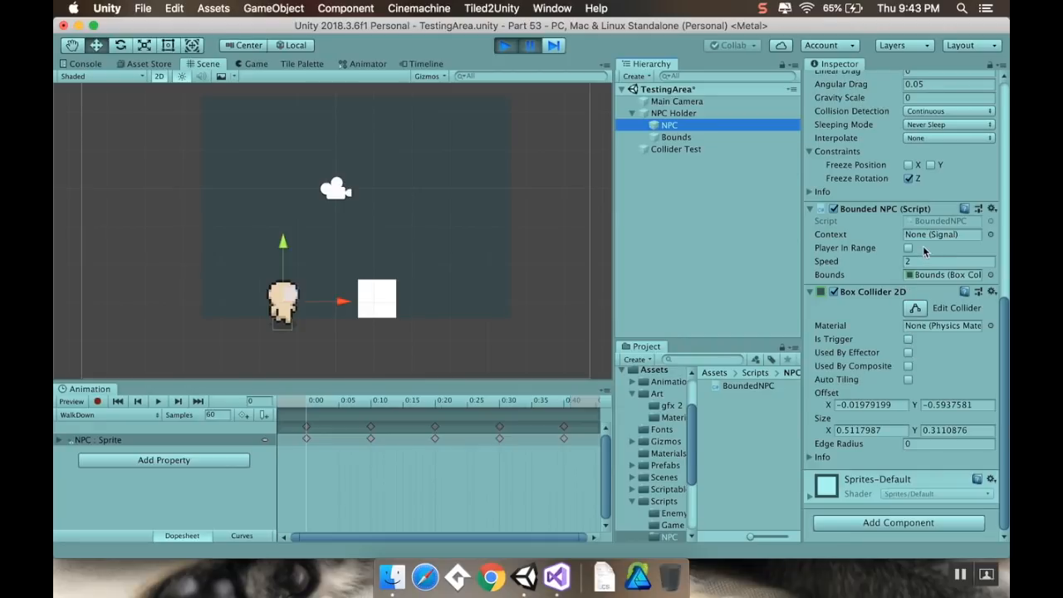
{"action": "left_click", "coordinate": [1005, 70]}
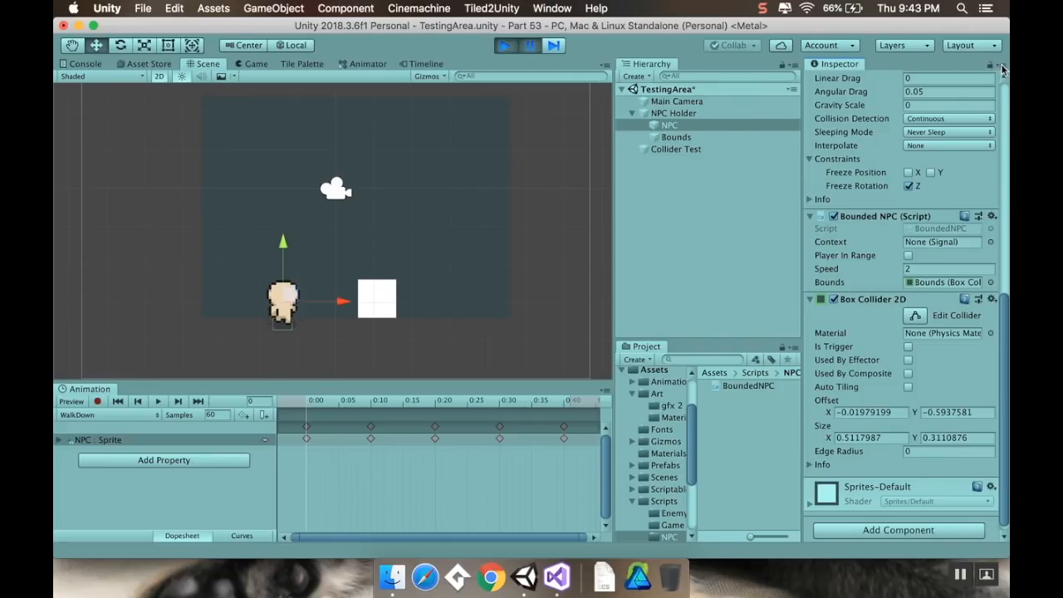
{"action": "left_click", "coordinate": [1002, 70]}
{"action": "left_click", "coordinate": [955, 92]}
{"action": "scroll", "coordinate": [953, 188], "scroll_direction": "down", "scroll_amount": 6}
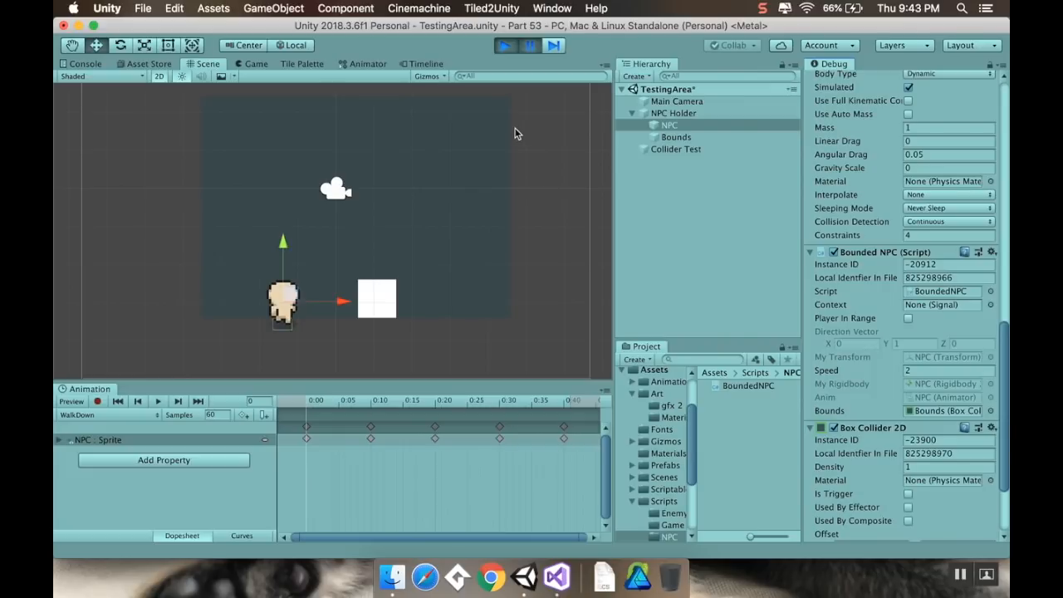
- In Visual Studio, add Debug.Log("here"); as the first line of the while loop in OnCollisionEnter2D
{"action": "left_click", "coordinate": [557, 575]}
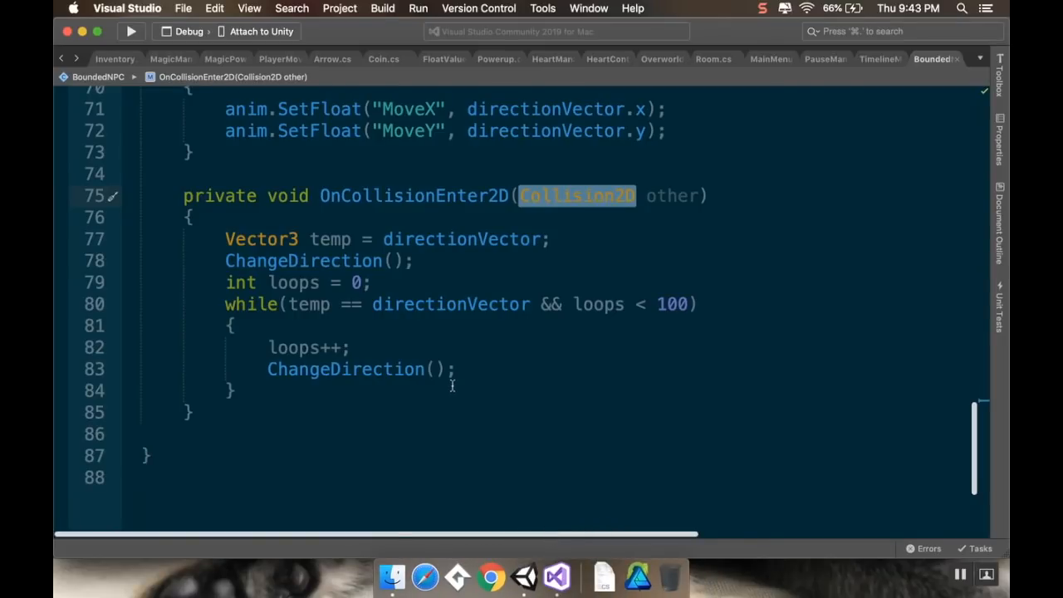
{"action": "scroll", "coordinate": [452, 385], "scroll_direction": "up", "scroll_amount": 2}
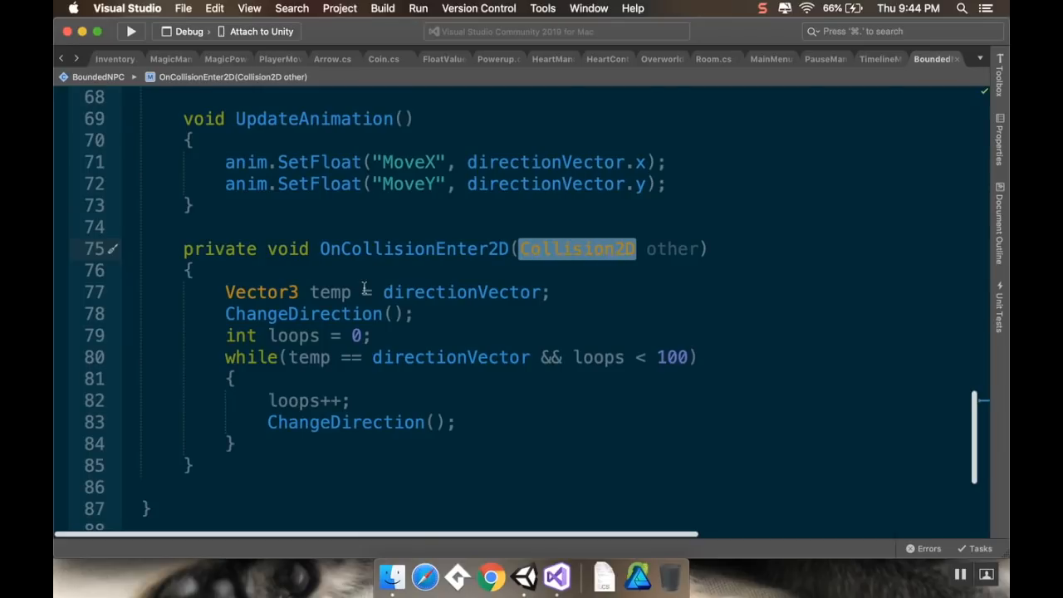
{"action": "left_click", "coordinate": [307, 385]}
{"action": "key", "text": "Return"}
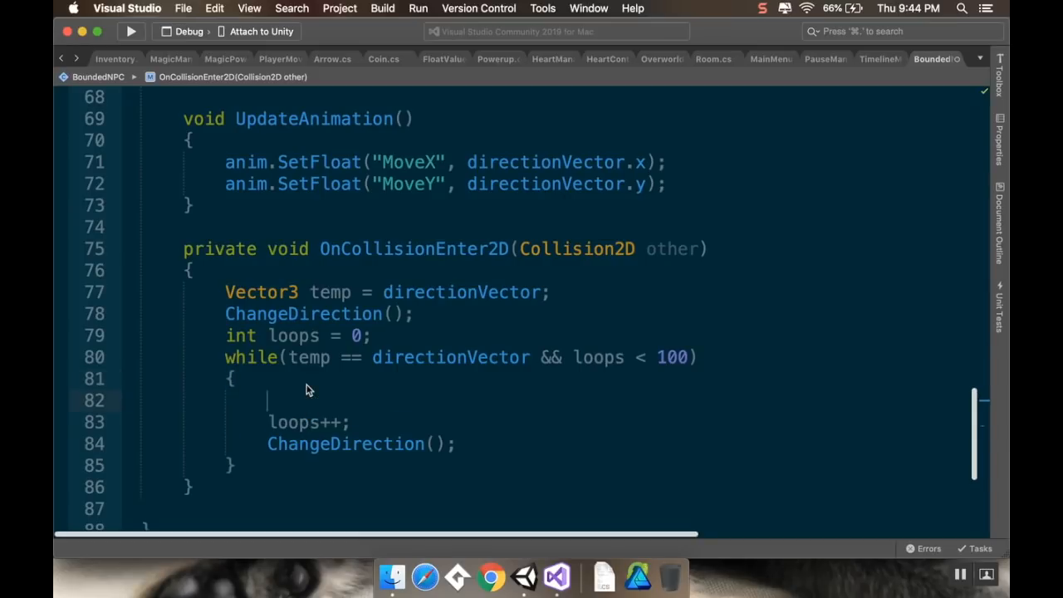
{"action": "type", "text": "Debug.Log(\"here\");"}
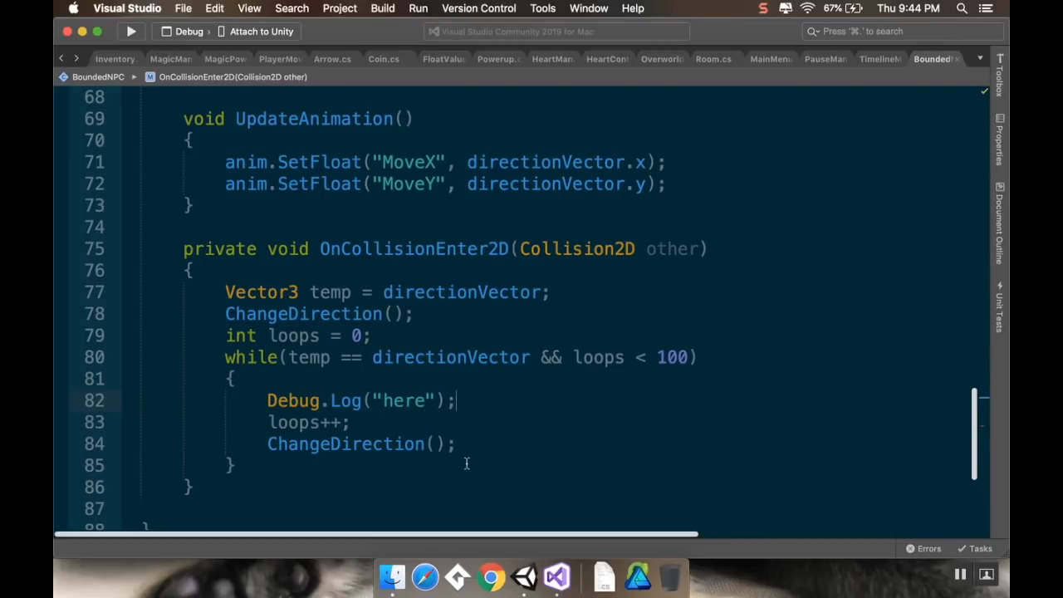
- Switch to Unity, end the running play session, and play the scene again to watch the NPC walk
{"action": "left_click", "coordinate": [524, 575]}
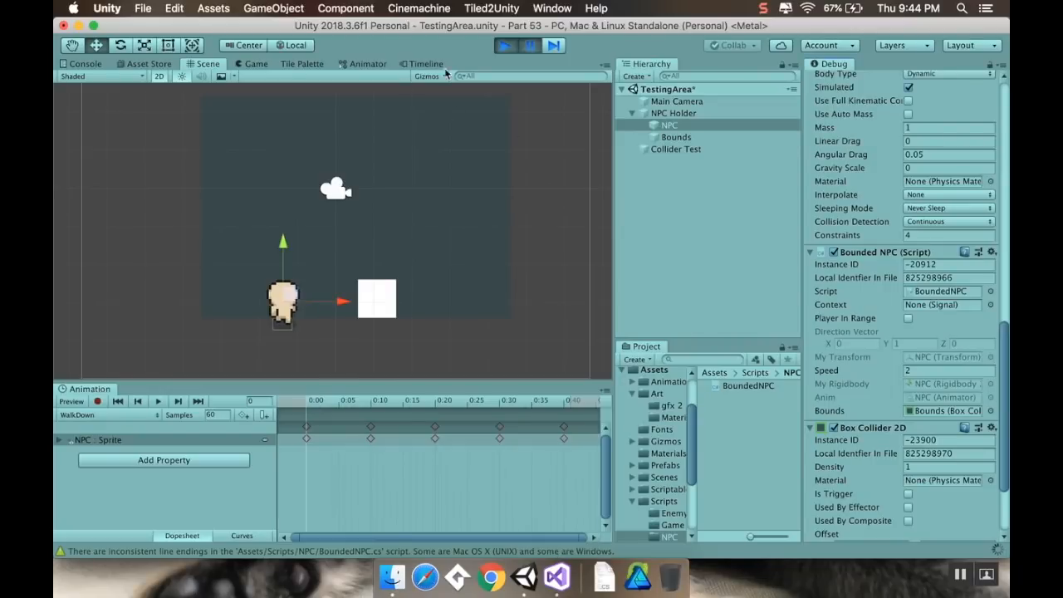
{"action": "left_click", "coordinate": [512, 47]}
{"action": "left_click", "coordinate": [512, 47]}
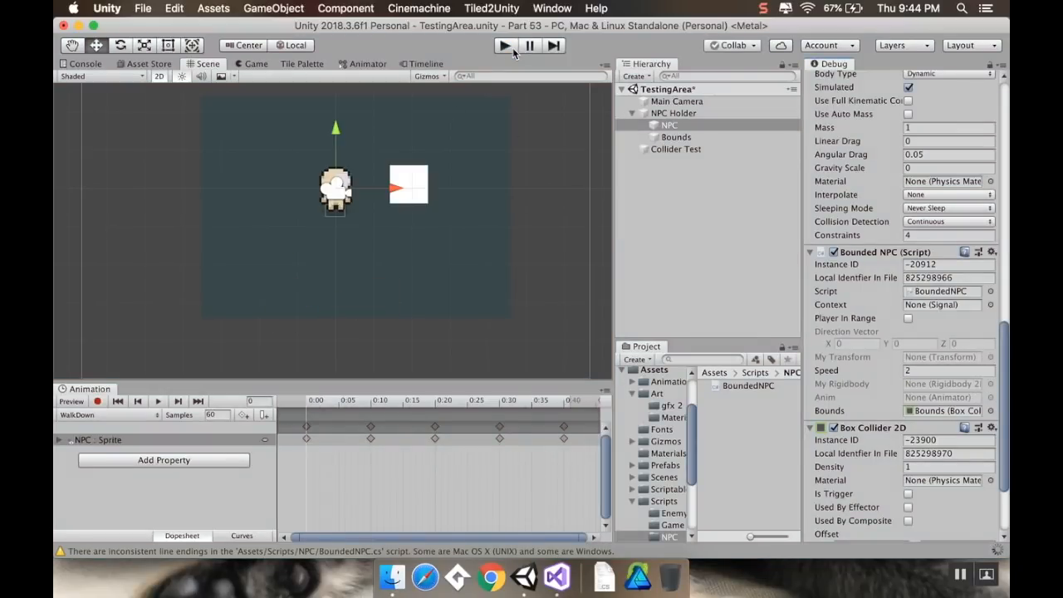
{"action": "left_click", "coordinate": [511, 47]}
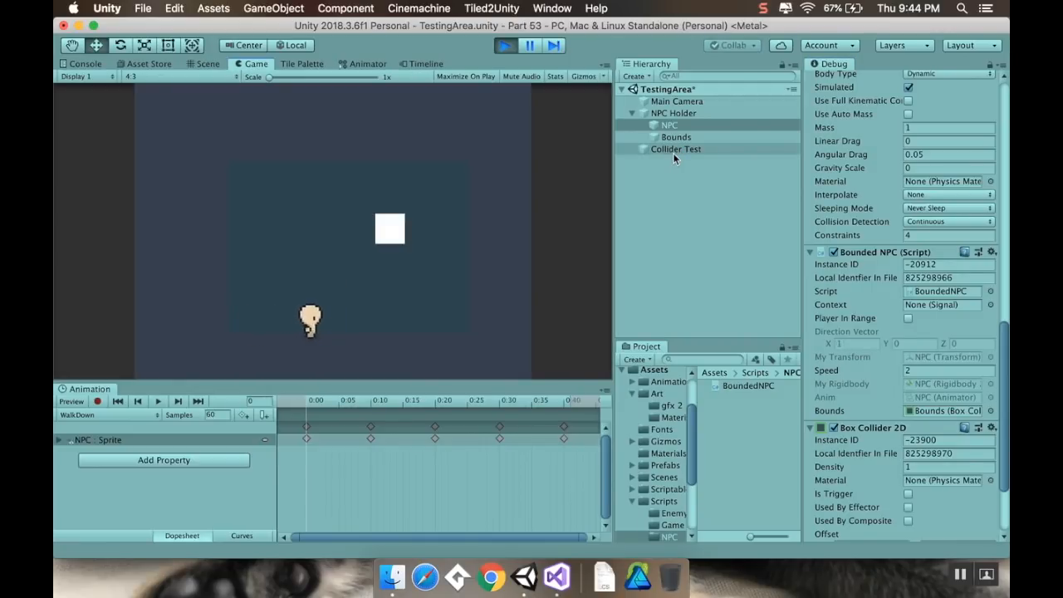
- Stop the scene and make the Bounds object's Box Collider 2D a trigger
{"action": "left_click", "coordinate": [504, 44]}
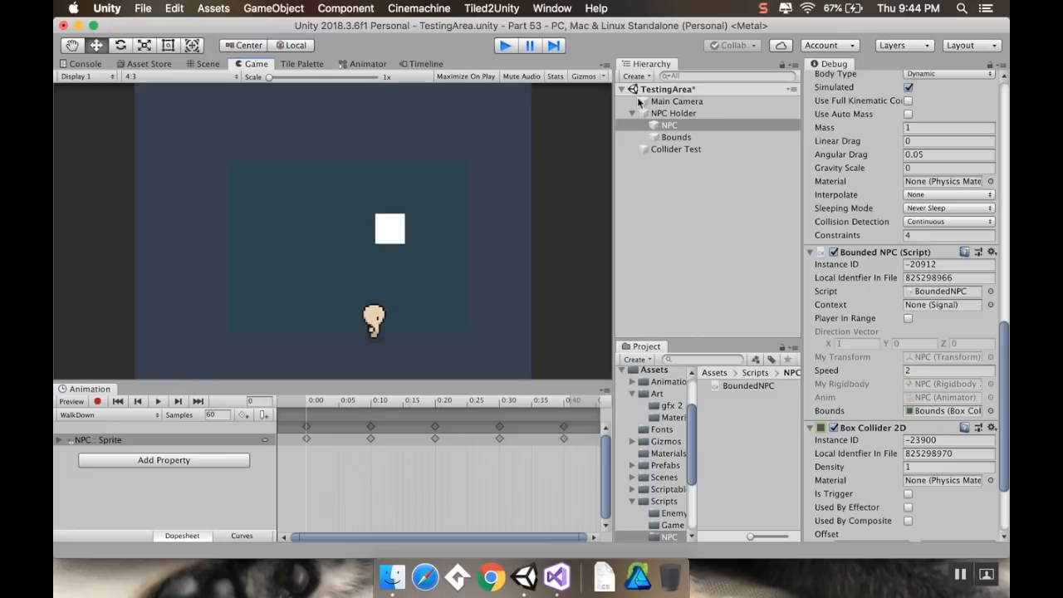
{"action": "left_click", "coordinate": [668, 137]}
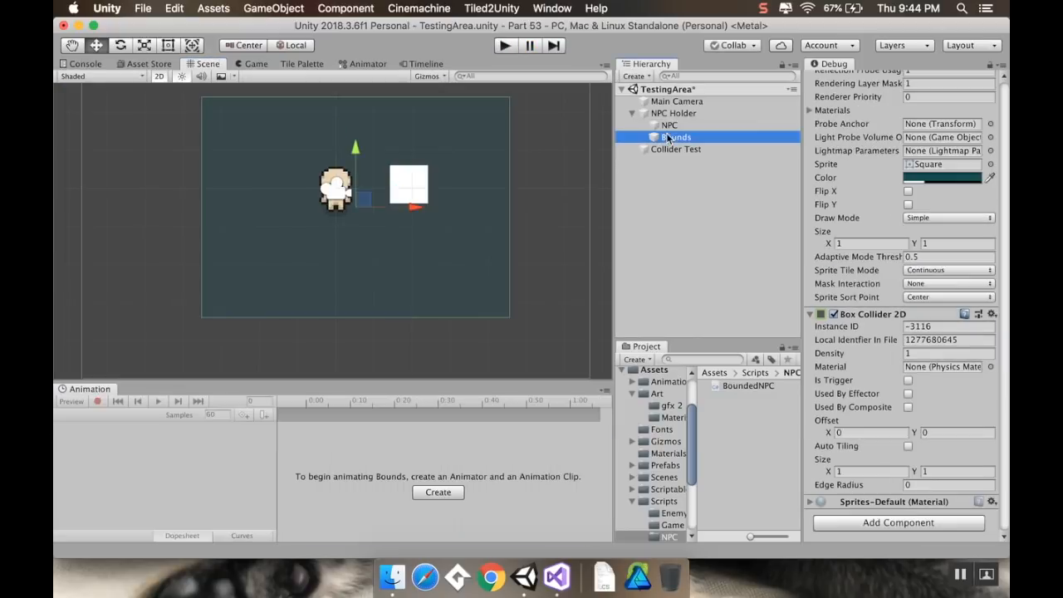
{"action": "left_click", "coordinate": [907, 379]}
- Play the scene, move the Collider Test square into the NPC's path to test collisions, and stop playing
{"action": "left_click", "coordinate": [504, 45]}
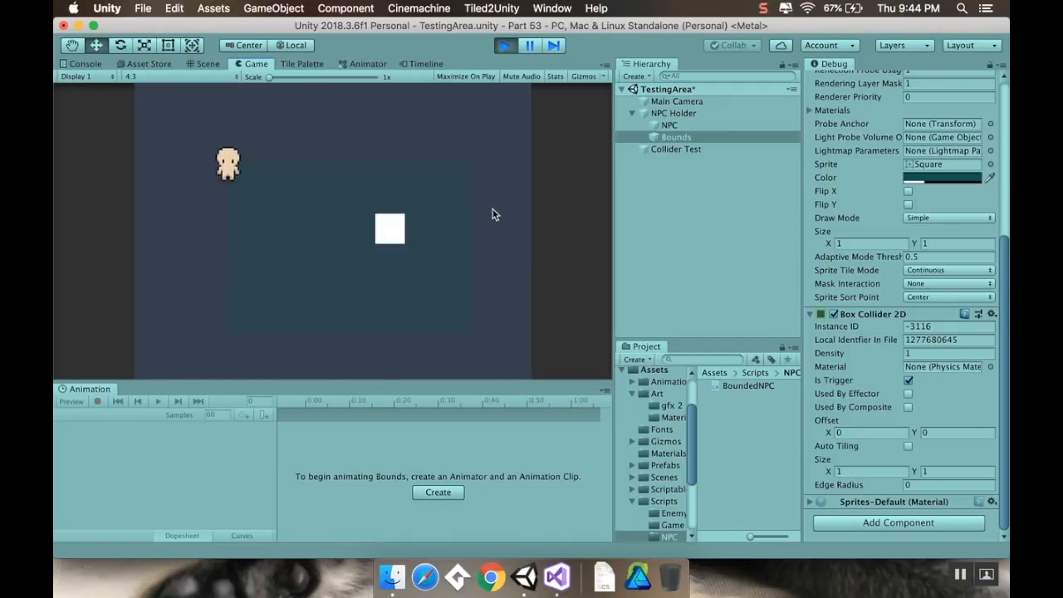
{"action": "left_click", "coordinate": [648, 149]}
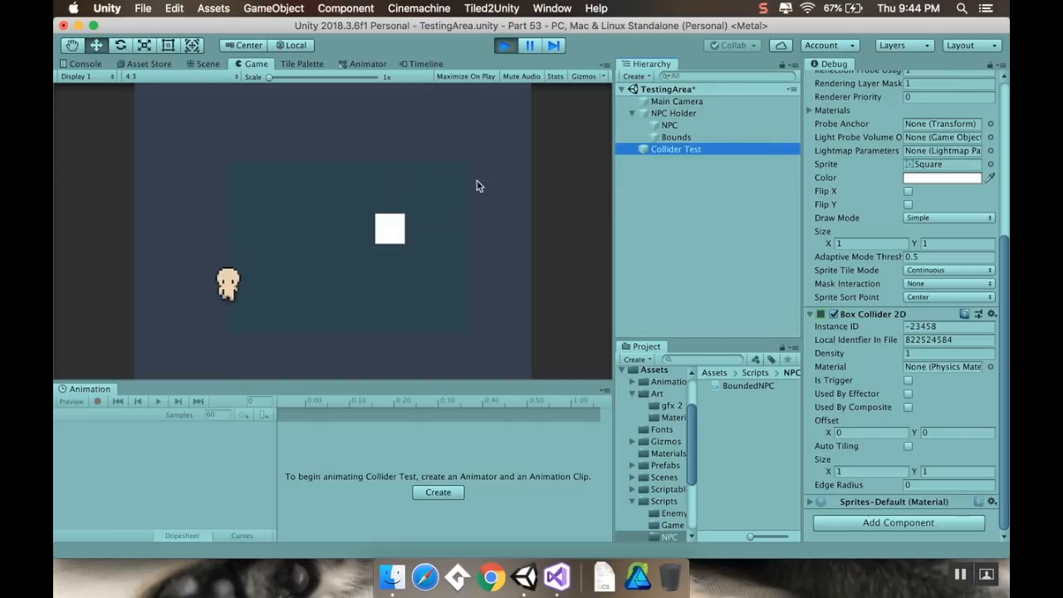
{"action": "key", "text": "super+1"}
{"action": "left_click_drag", "start_coordinate": [413, 184], "coordinate": [324, 170]}
{"action": "left_click", "coordinate": [501, 47]}
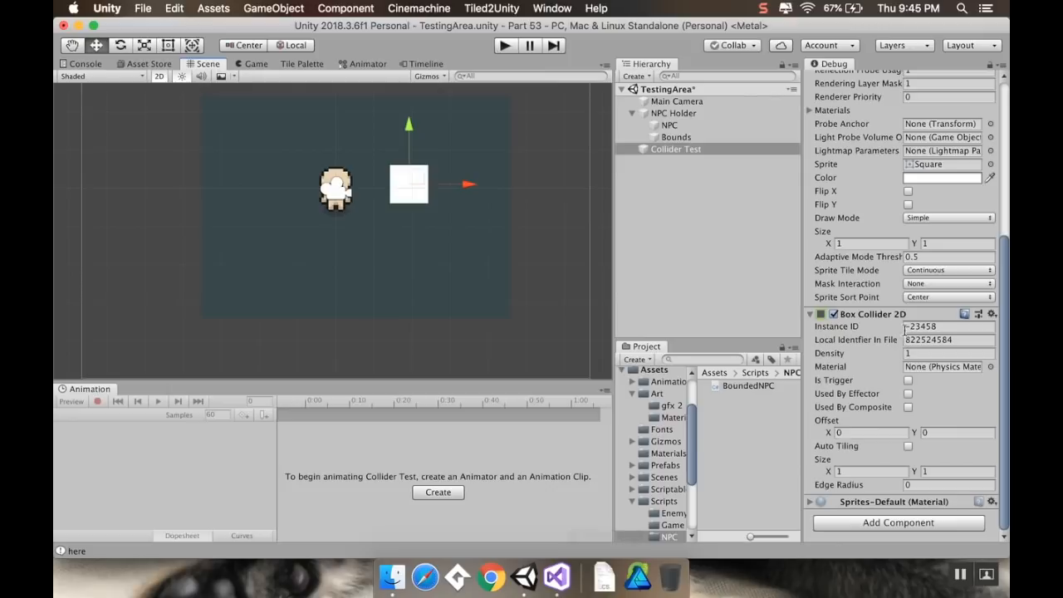
- Return the Inspector from Debug to Normal mode
{"action": "scroll", "coordinate": [905, 189], "scroll_direction": "up", "scroll_amount": 5}
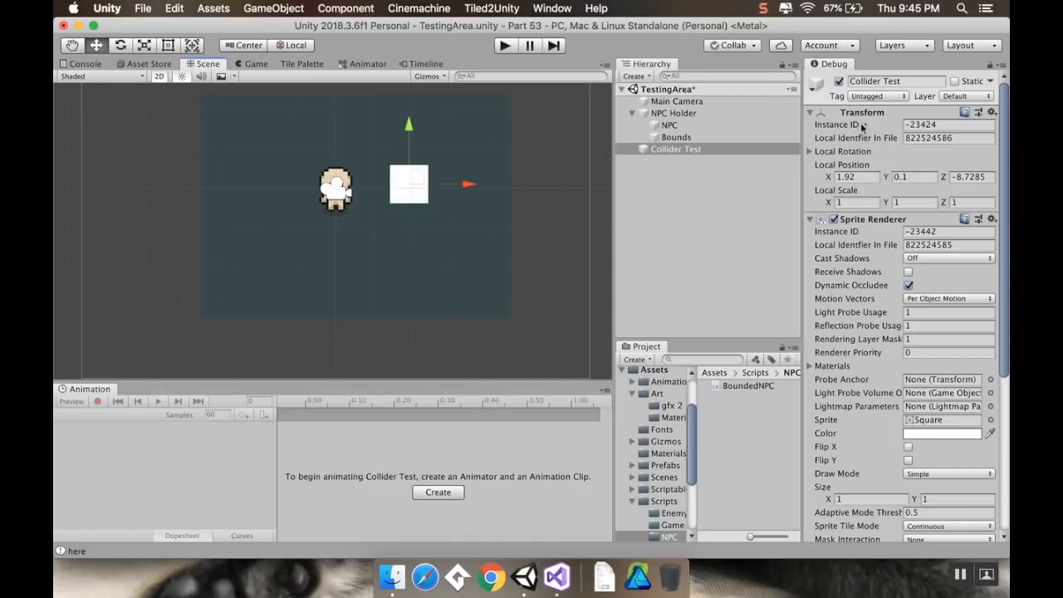
{"action": "left_click", "coordinate": [1000, 65]}
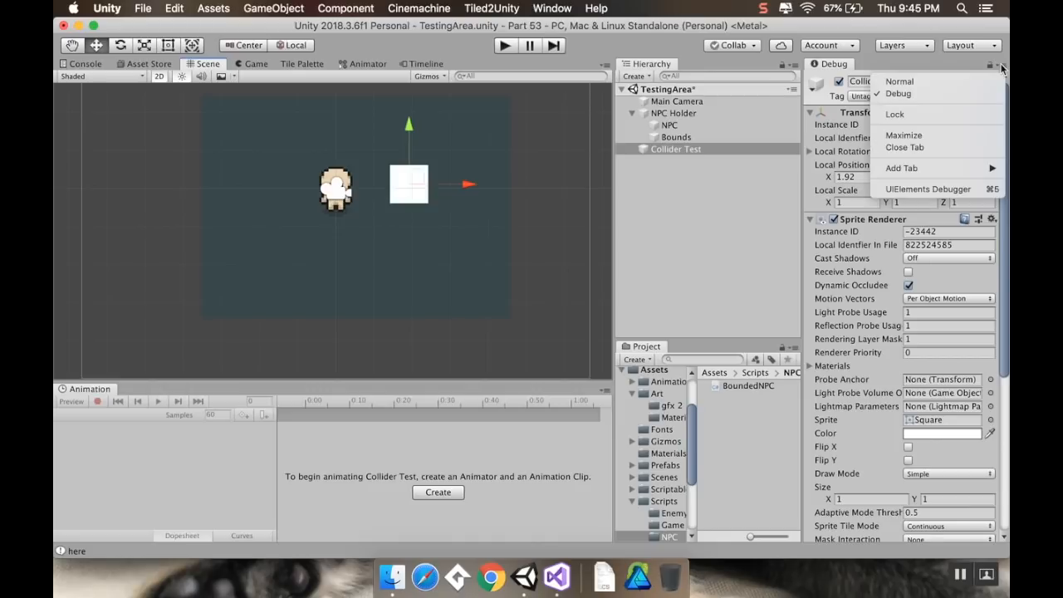
{"action": "left_click", "coordinate": [957, 80]}
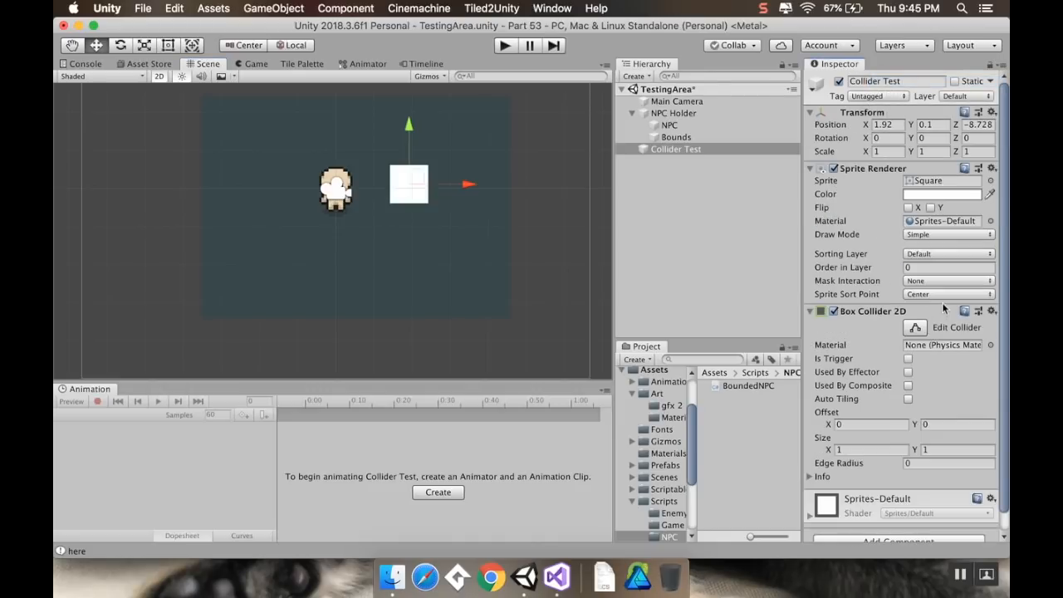
- Review the direction and setup code in the BoundedNPC script, and examine the NPC object's components in Unity
{"action": "left_click", "coordinate": [557, 575]}
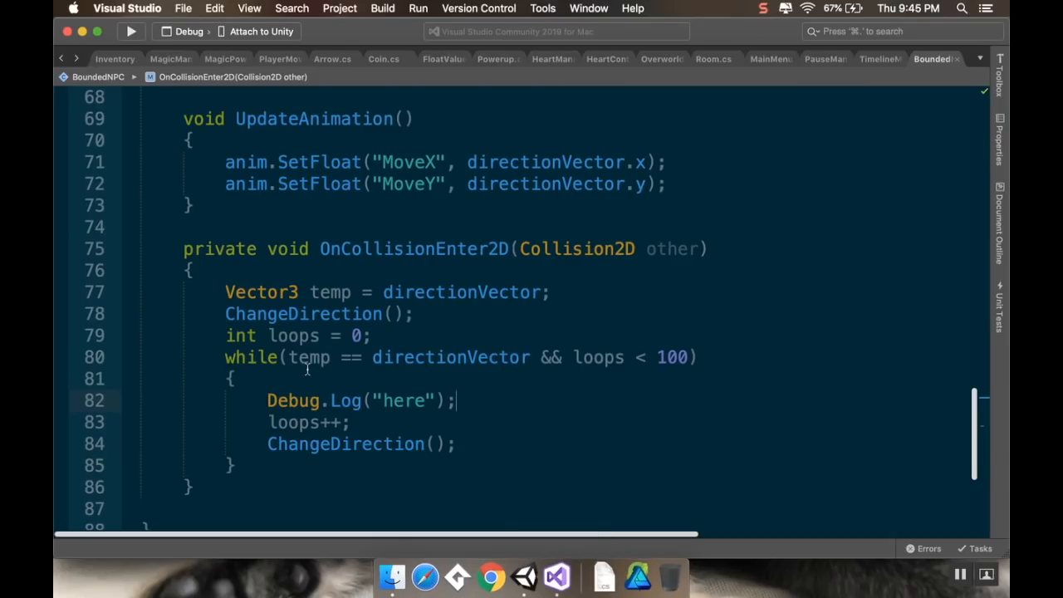
{"action": "scroll", "coordinate": [306, 369], "scroll_direction": "up", "scroll_amount": 8}
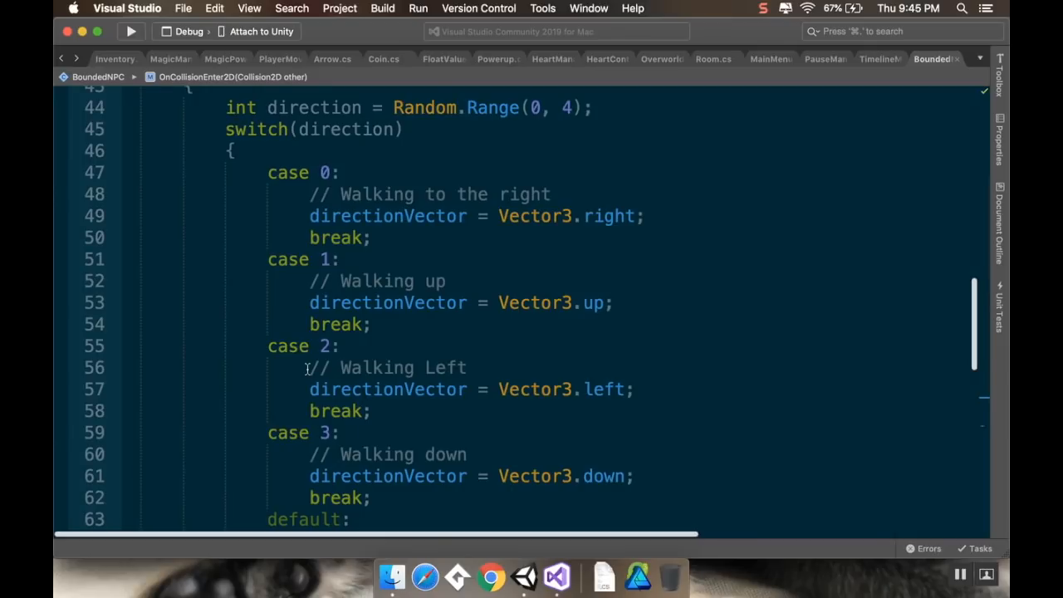
{"action": "scroll", "coordinate": [306, 369], "scroll_direction": "up", "scroll_amount": 14}
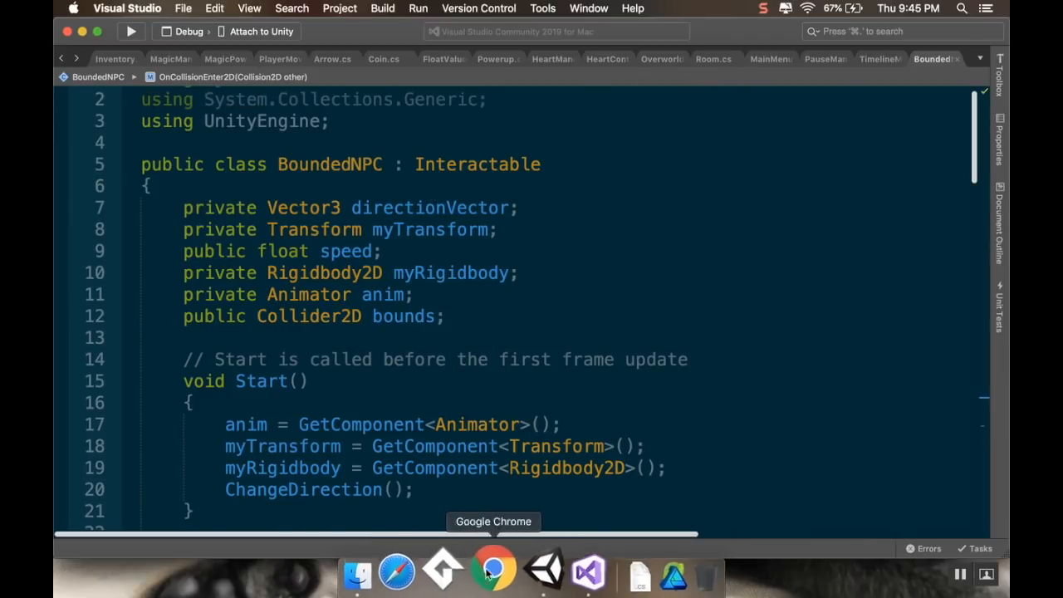
{"action": "left_click", "coordinate": [525, 570]}
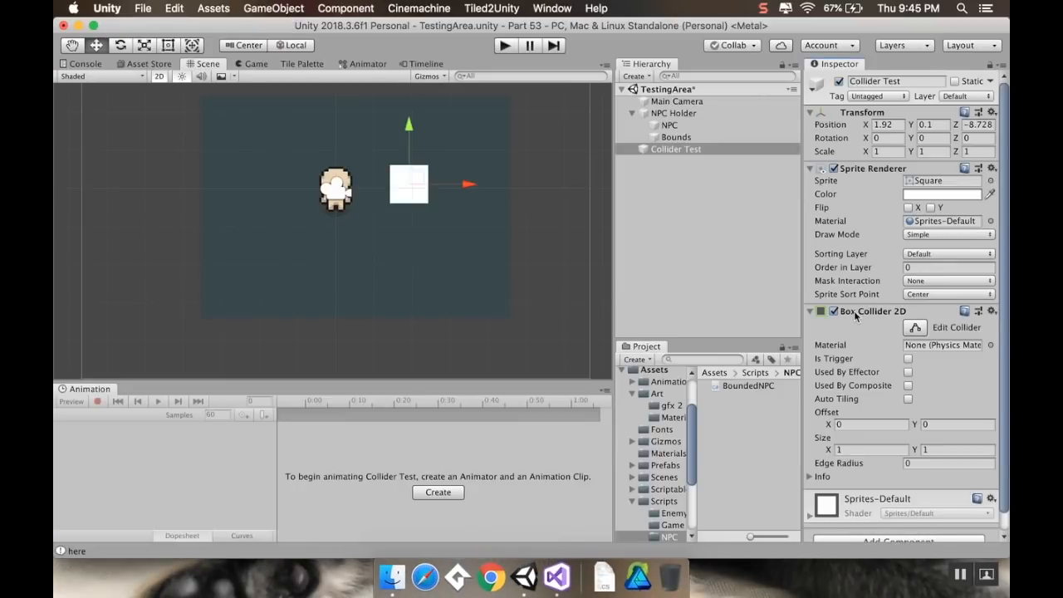
{"action": "scroll", "coordinate": [854, 313], "scroll_direction": "down", "scroll_amount": 1}
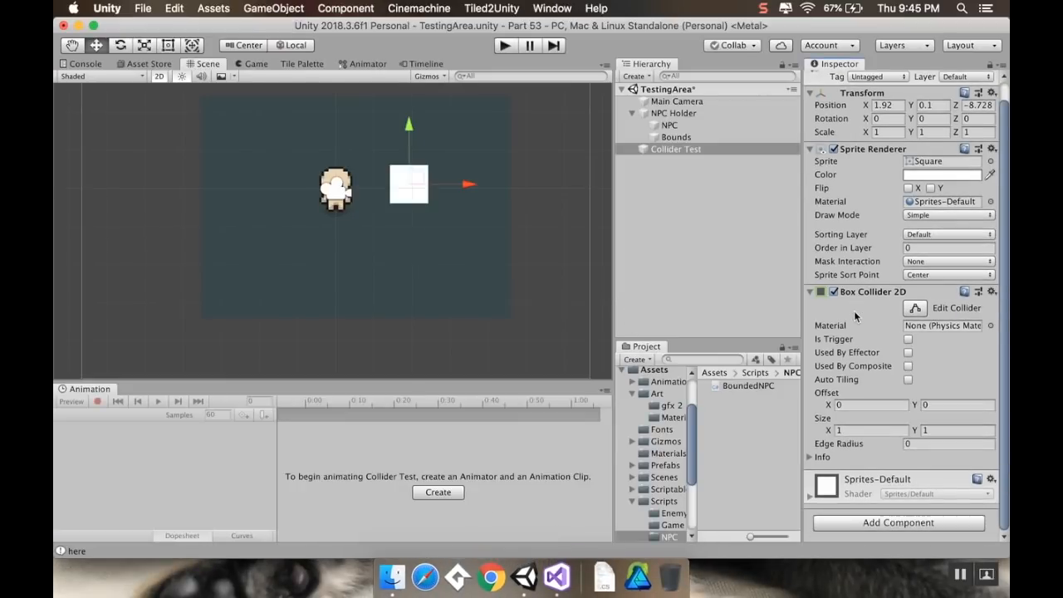
{"action": "left_click", "coordinate": [714, 125]}
{"action": "scroll", "coordinate": [940, 276], "scroll_direction": "down", "scroll_amount": 5}
{"action": "scroll", "coordinate": [929, 293], "scroll_direction": "down", "scroll_amount": 5}
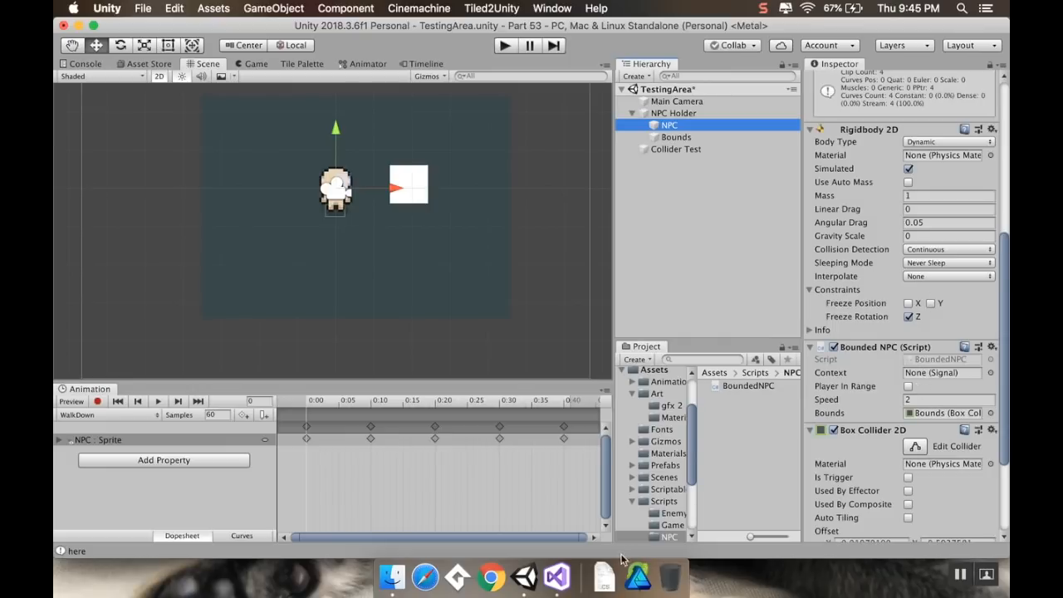
- In Visual Studio, declare the field private bool canMove = true; below the bounds field of the BoundedNPC class
{"action": "left_click", "coordinate": [554, 572]}
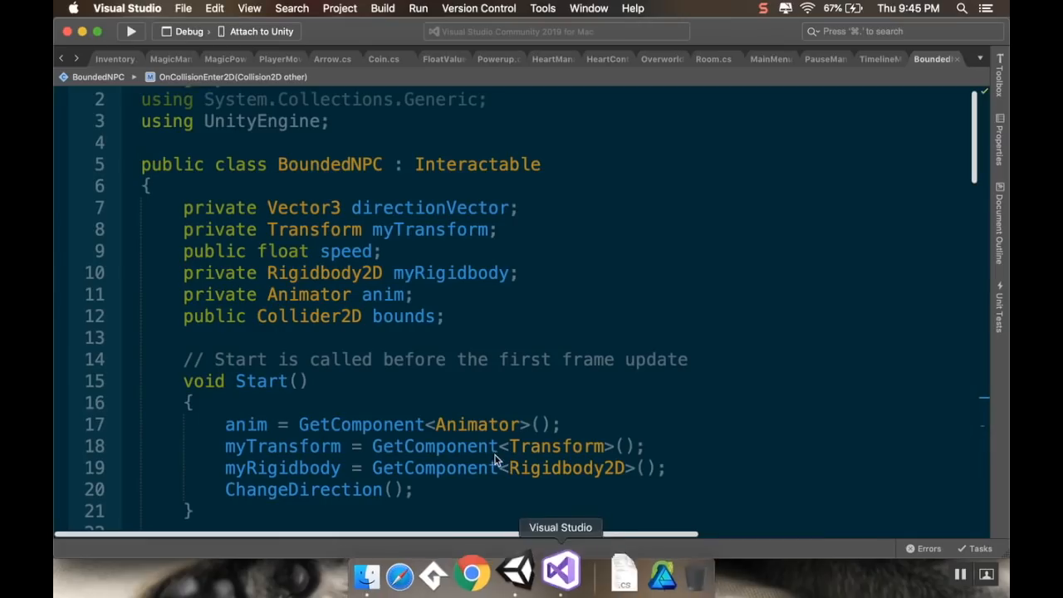
{"action": "left_click", "coordinate": [449, 319]}
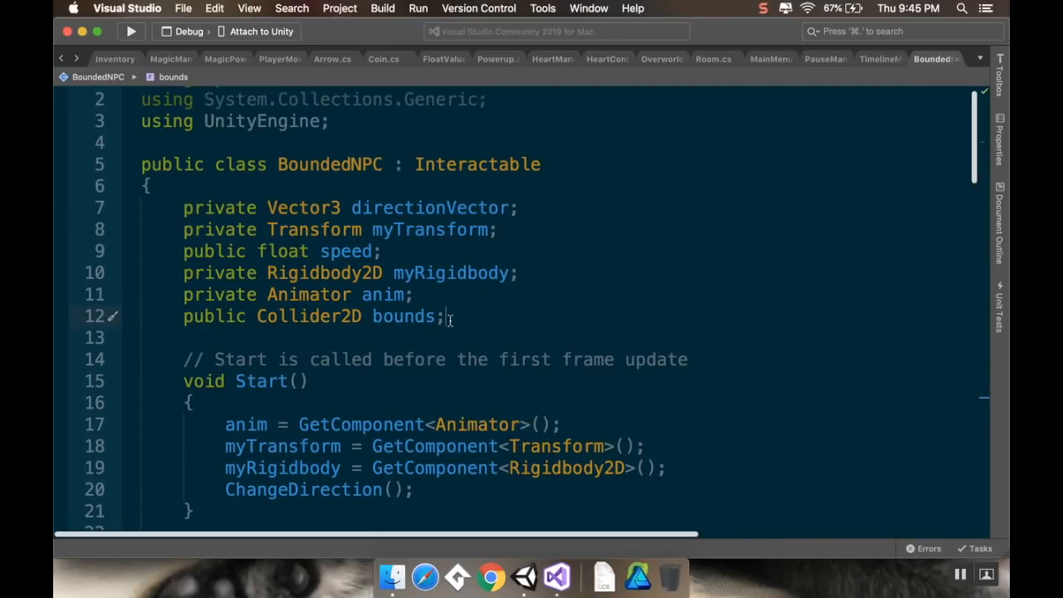
{"action": "key", "text": "Return"}
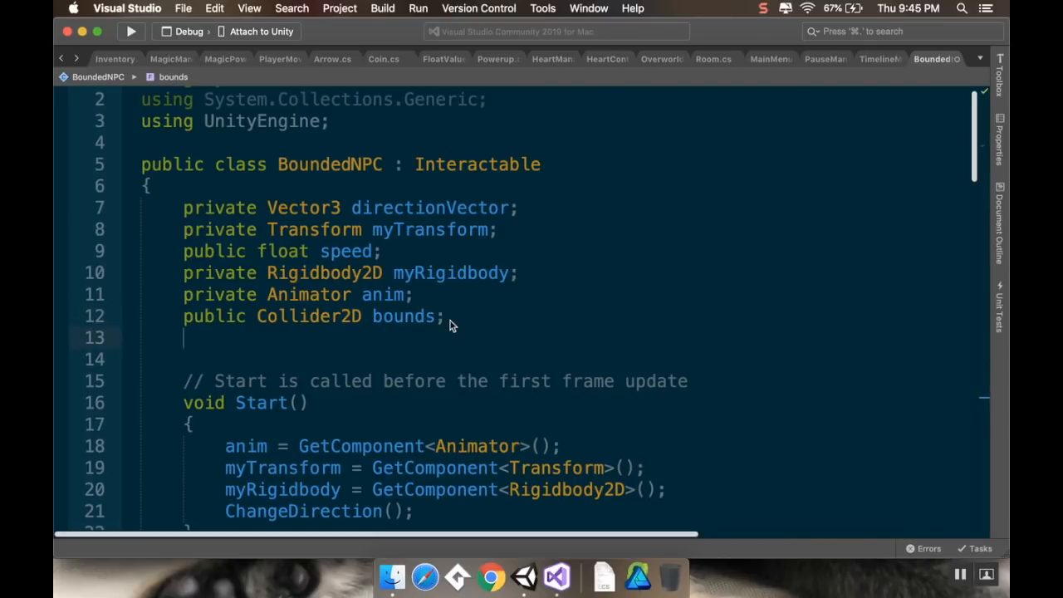
{"action": "type", "text": "p"}
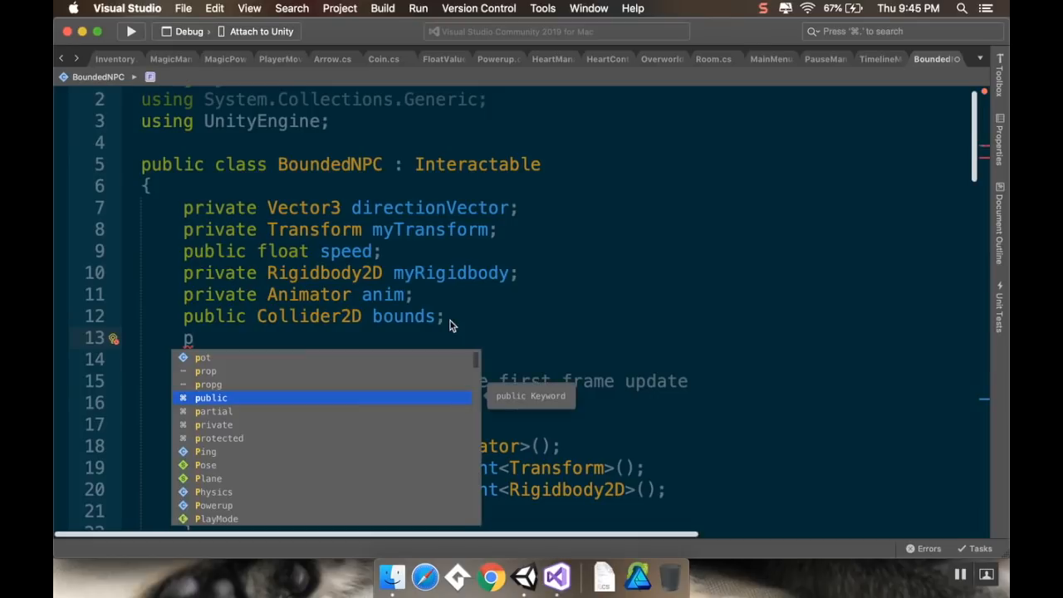
{"action": "type", "text": "rivate"}
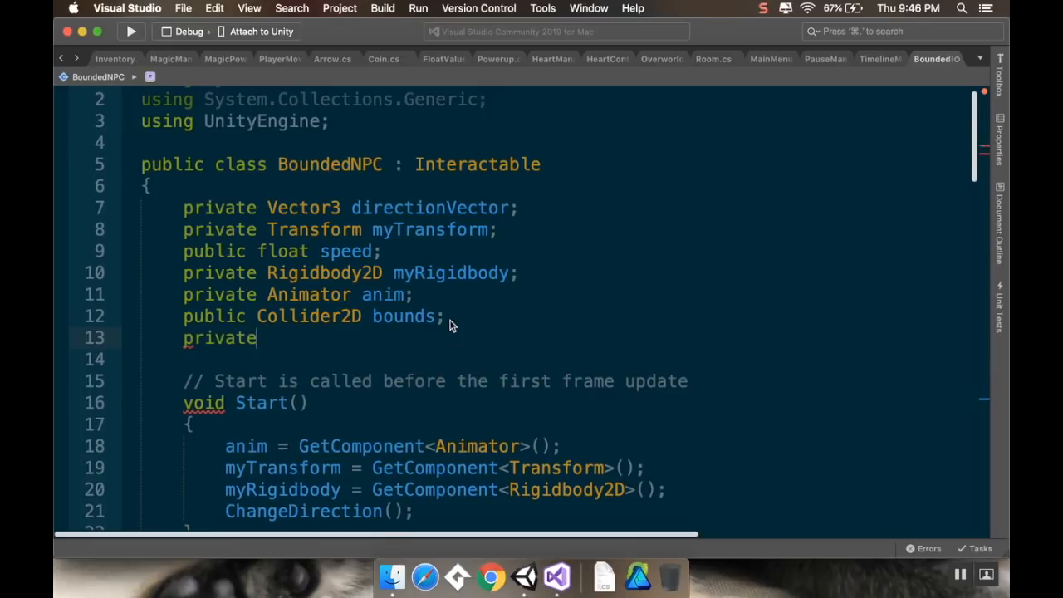
{"action": "type", "text": " bool canMove;"}
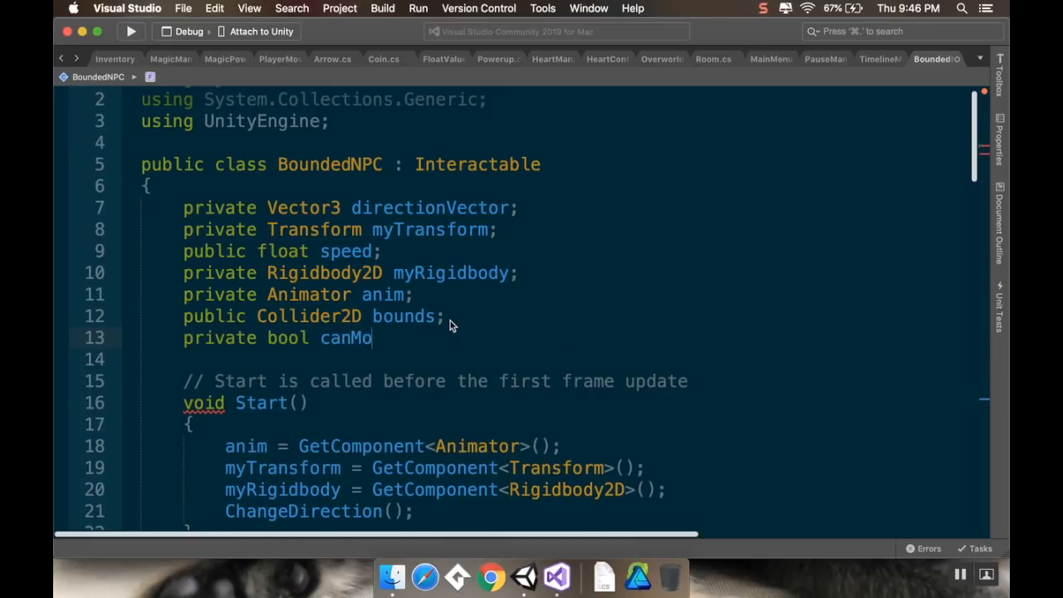
{"action": "key", "text": "BackSpace"}
{"action": "type", "text": "= fals"}
{"action": "key", "text": "BackSpace"}
{"action": "key", "text": "BackSpace"}
{"action": "key", "text": "BackSpace"}
{"action": "key", "text": "BackSpace"}
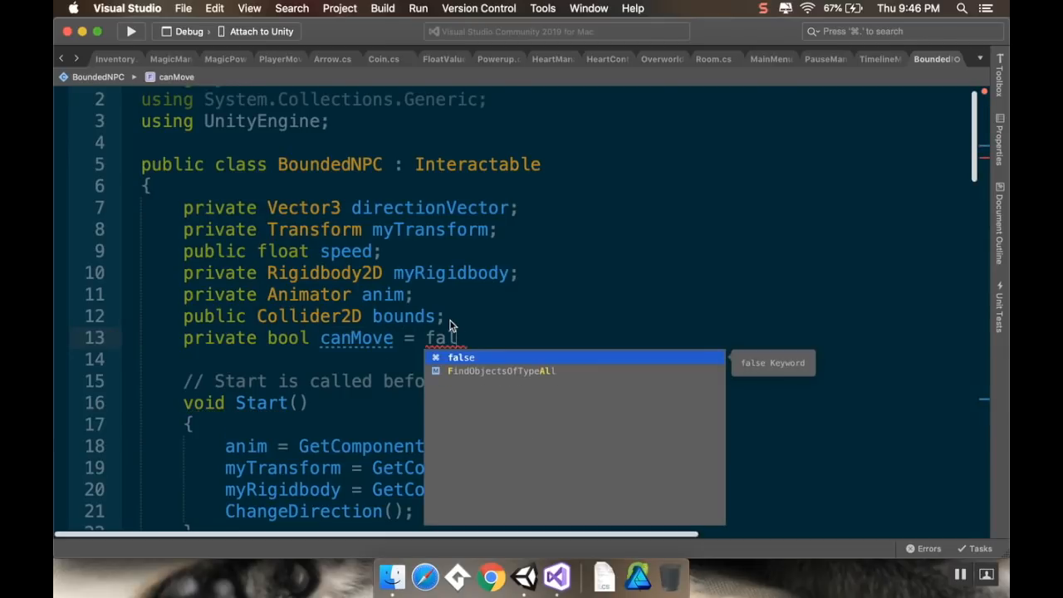
{"action": "type", "text": "true;"}
- In the Update method, wrap the Move() call in a braced if (playerInRange) block
{"action": "scroll", "coordinate": [451, 324], "scroll_direction": "down", "scroll_amount": 10}
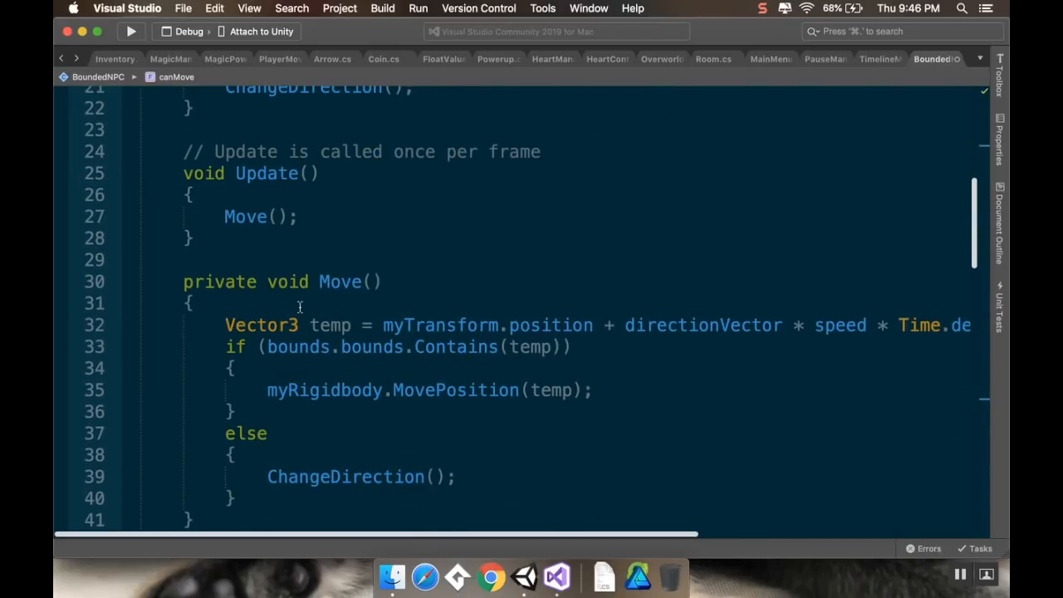
{"action": "left_click", "coordinate": [279, 197]}
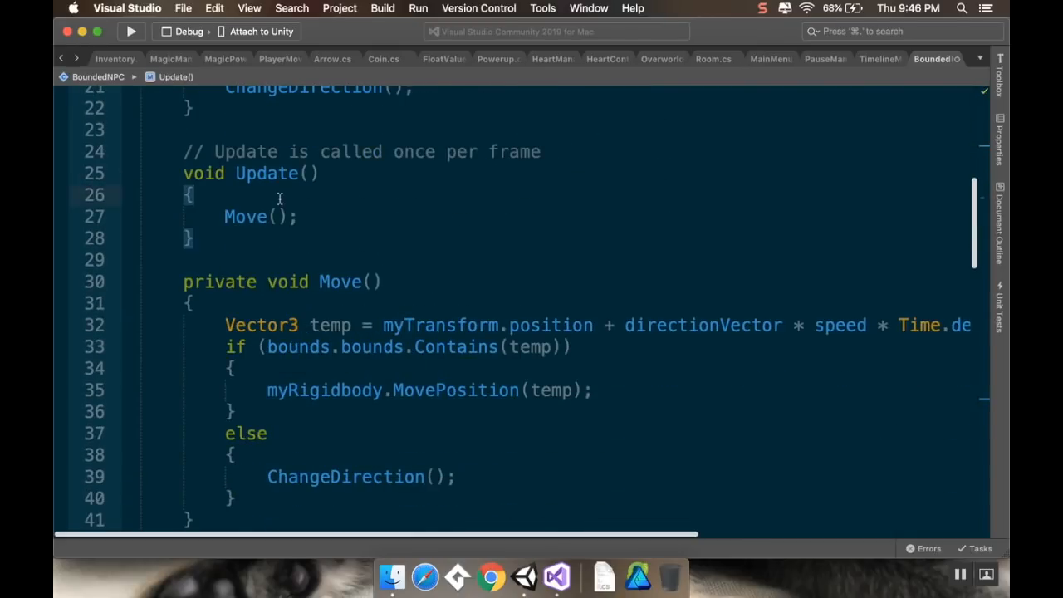
{"action": "key", "text": "Return"}
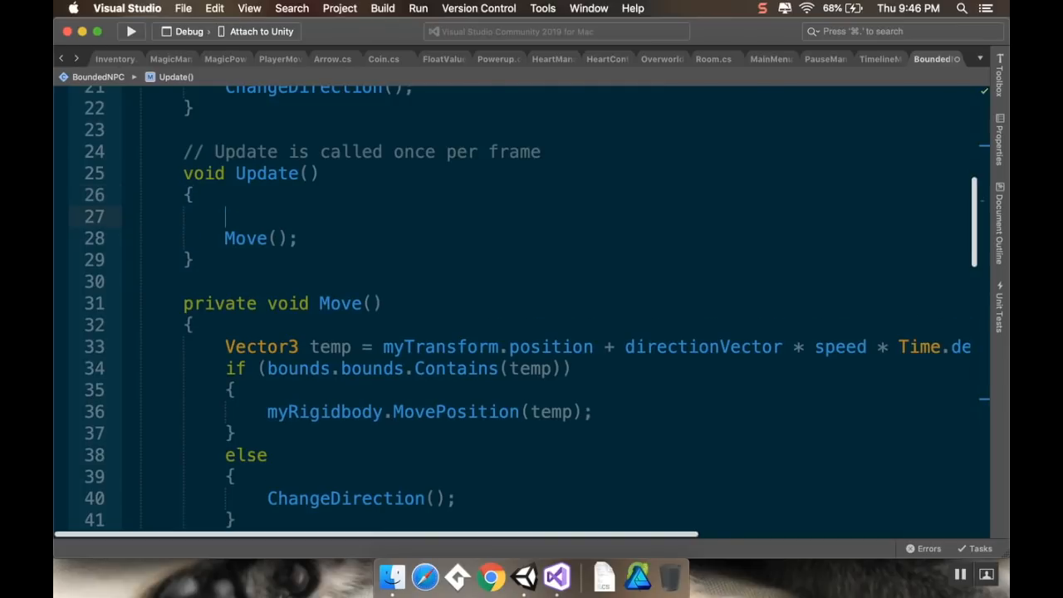
{"action": "type", "text": "if(p"}
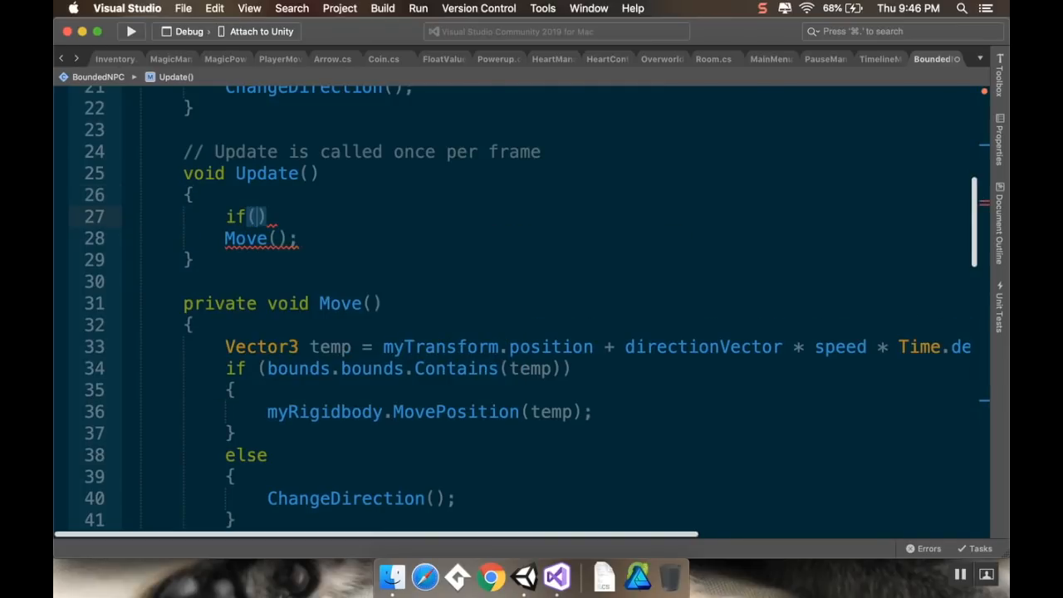
{"action": "type", "text": "layer"}
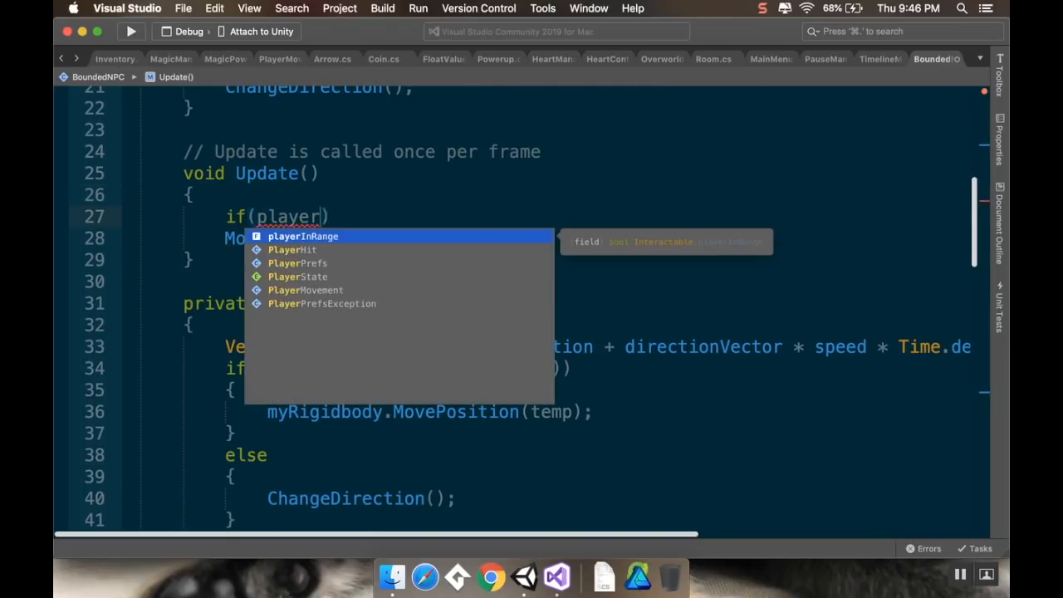
{"action": "key", "text": "Tab"}
{"action": "key", "text": "Return"}
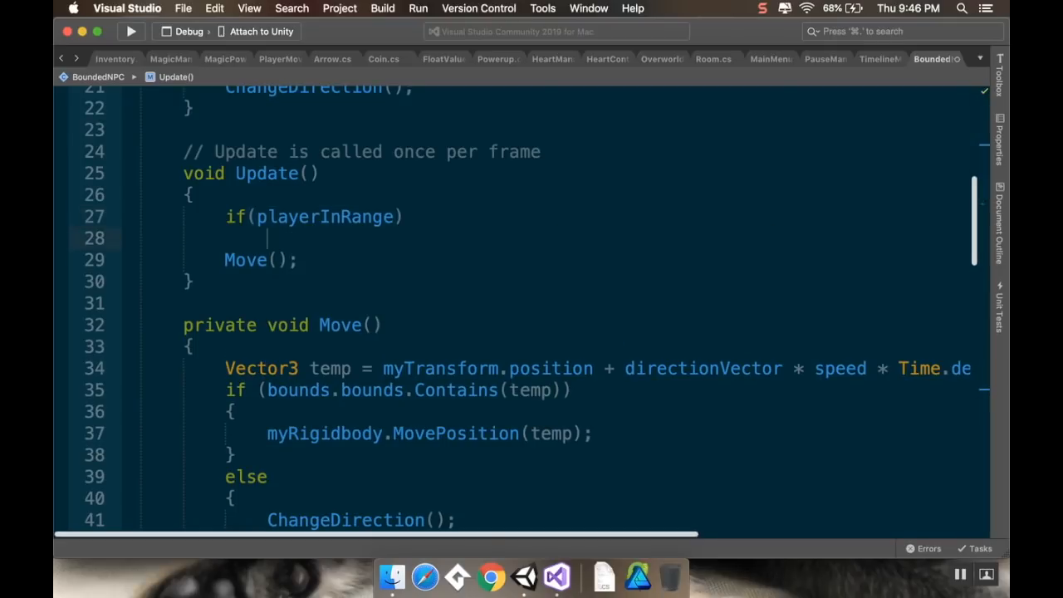
{"action": "type", "text": "{"}
{"action": "key", "text": "Delete"}
{"action": "left_click", "coordinate": [311, 264]}
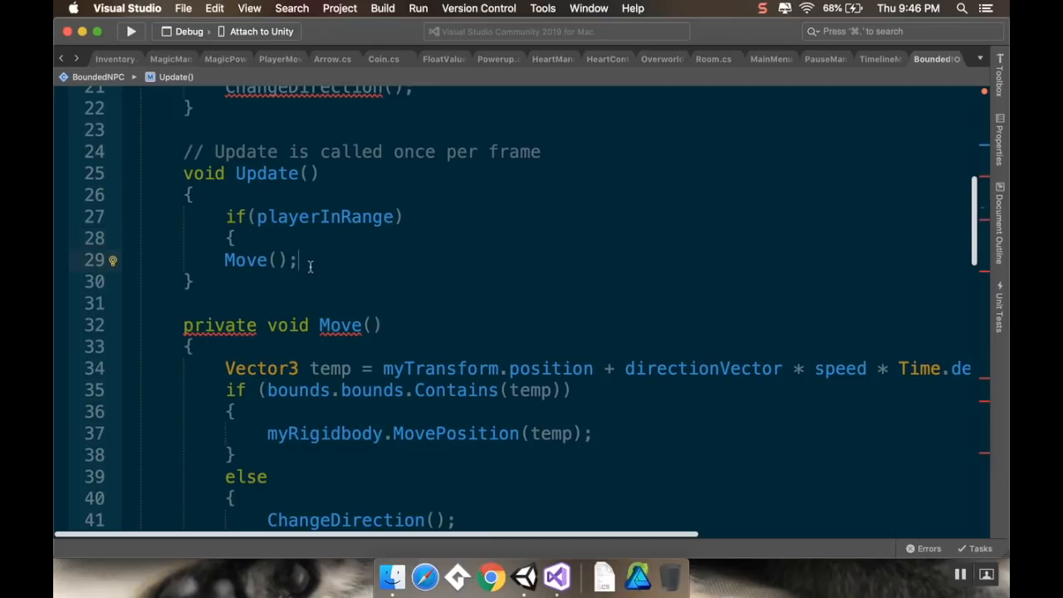
{"action": "key", "text": "Return"}
{"action": "type", "text": "}"}
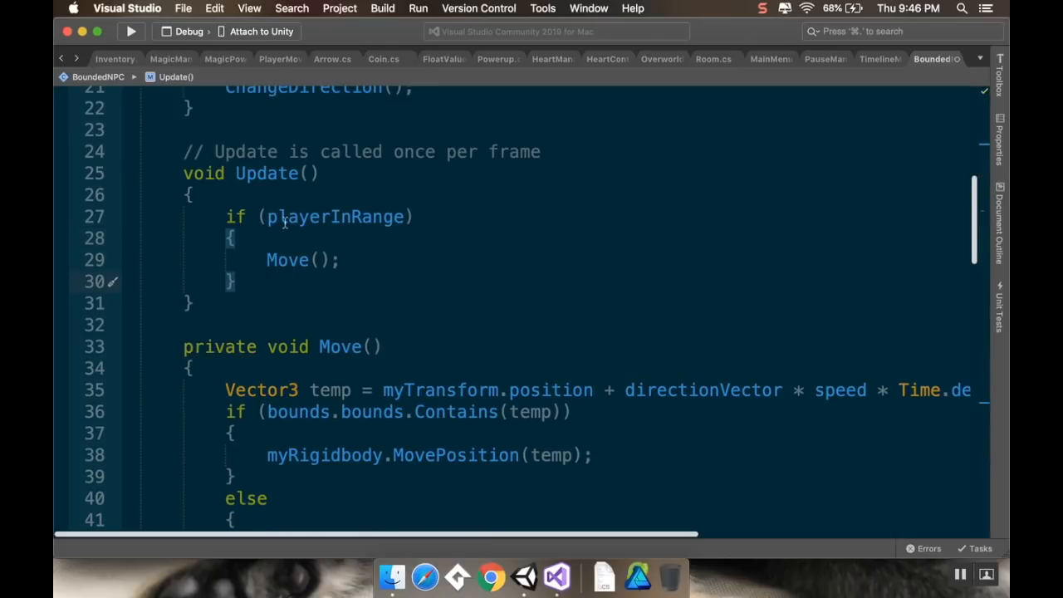
- Negate the if condition in Update so it reads !playerInRange, and save the script
{"action": "left_click", "coordinate": [267, 217]}
{"action": "type", "text": "!"}
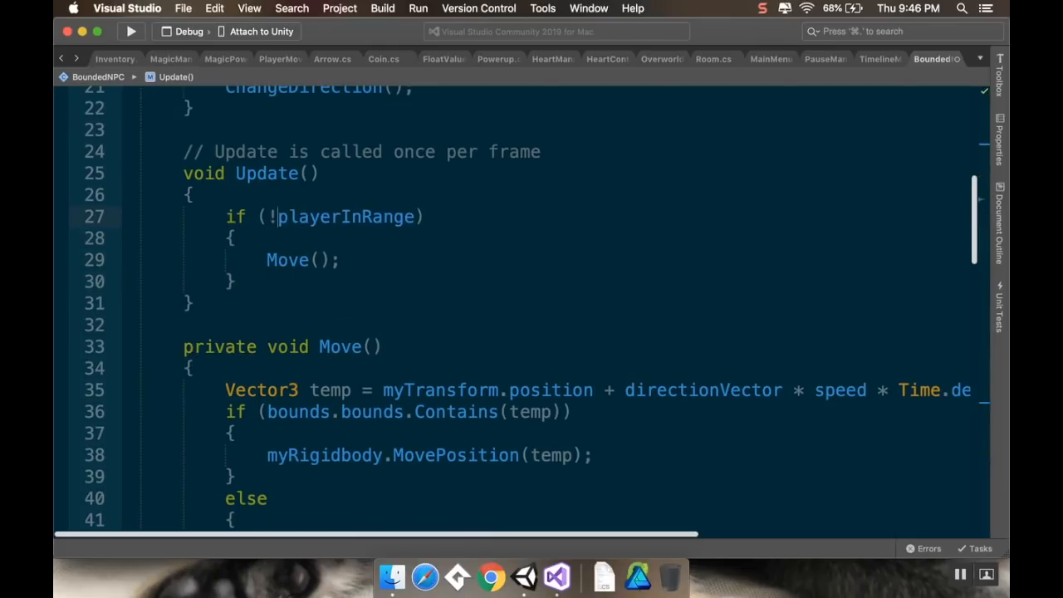
{"action": "key", "text": "super+s"}
- Delete the private bool canMove = true; declaration from the BoundedNPC class fields
{"action": "scroll", "coordinate": [343, 271], "scroll_direction": "up", "scroll_amount": 5}
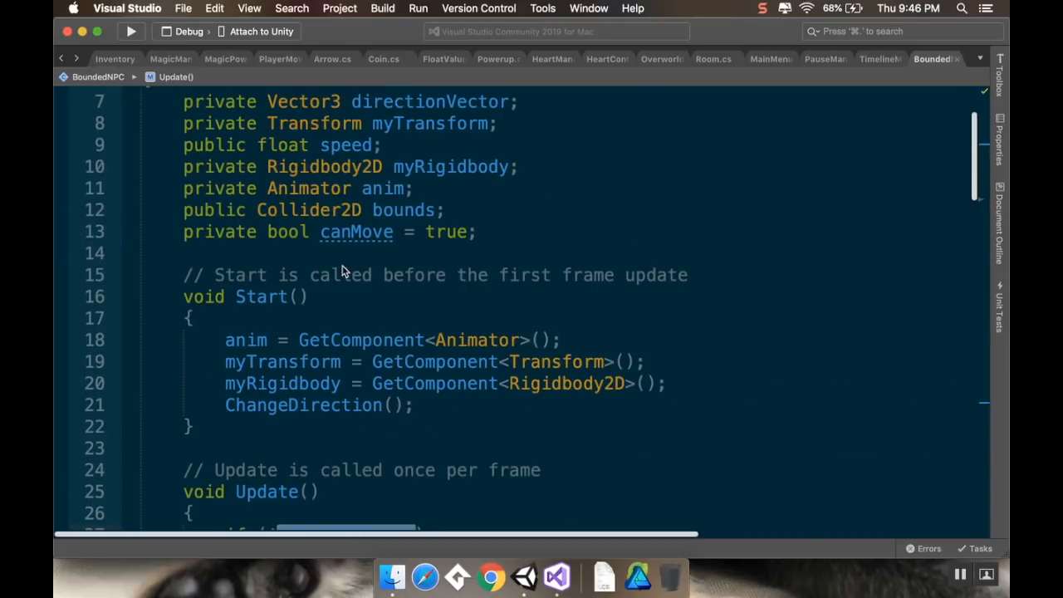
{"action": "left_click", "coordinate": [188, 233]}
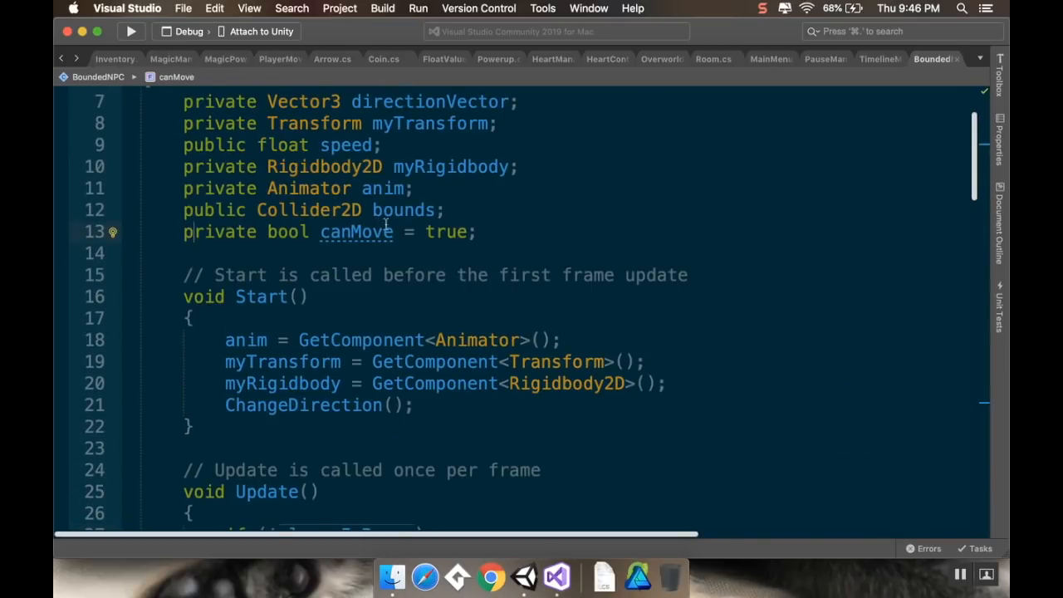
{"action": "left_click_drag", "start_coordinate": [478, 232], "coordinate": [133, 241]}
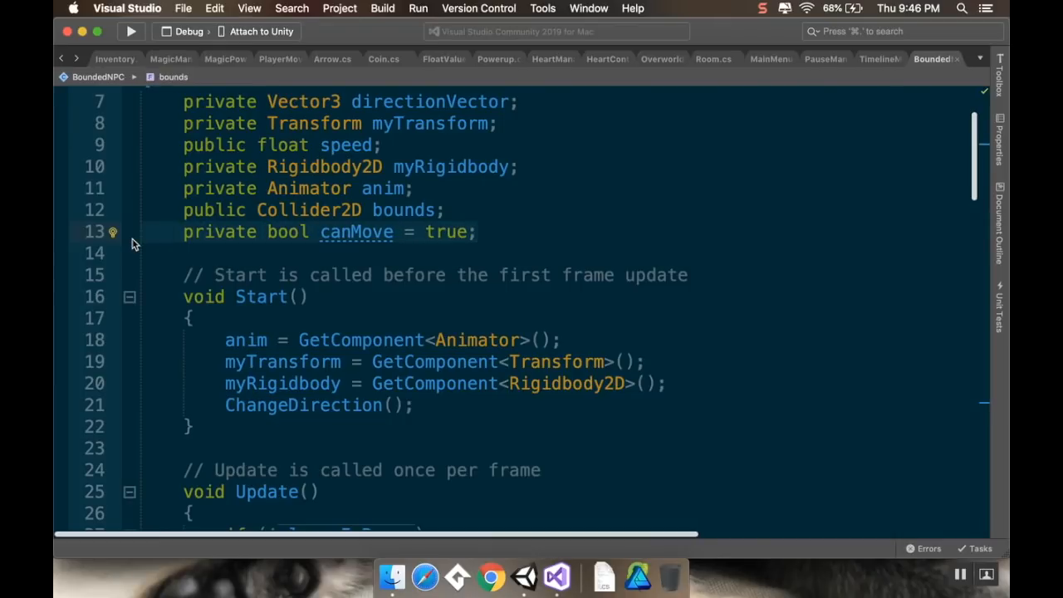
{"action": "key", "text": "BackSpace"}
{"action": "key", "text": "BackSpace"}
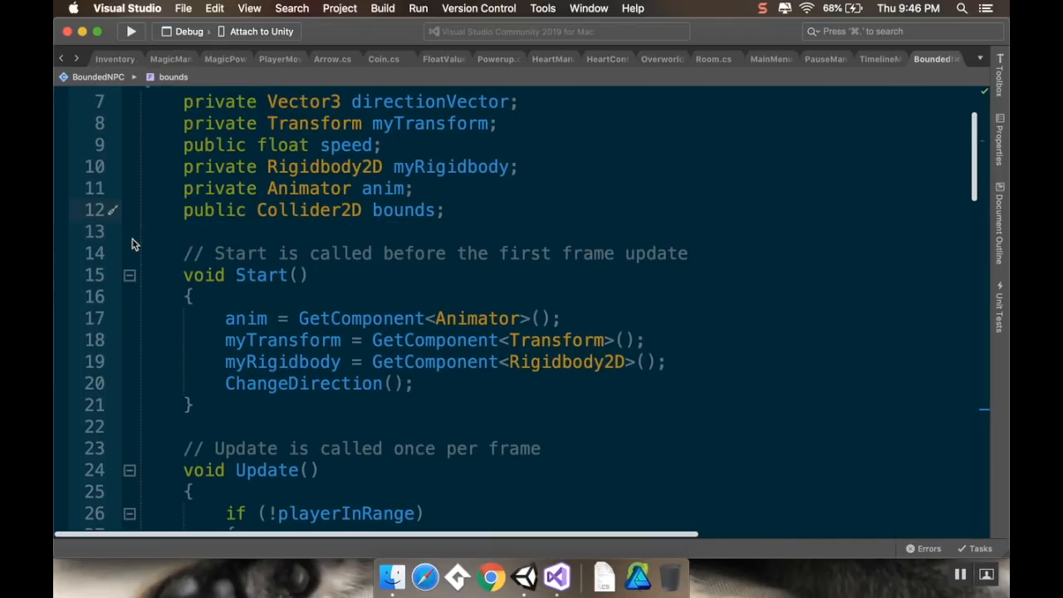
- Switch to Unity and set the tag of the Collider Test object to Player
{"action": "left_click", "coordinate": [525, 576]}
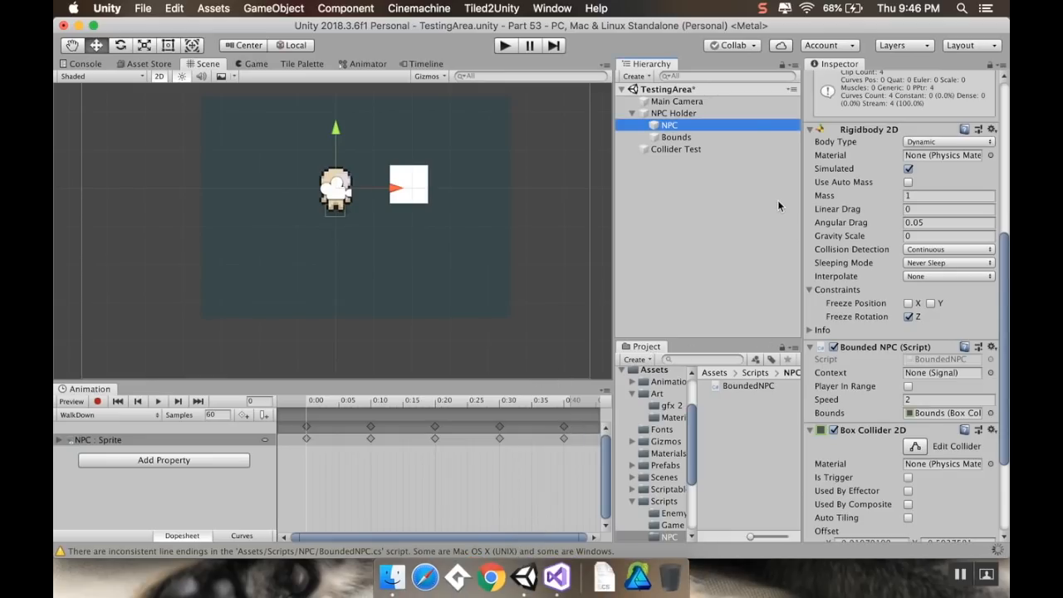
{"action": "left_click", "coordinate": [712, 150]}
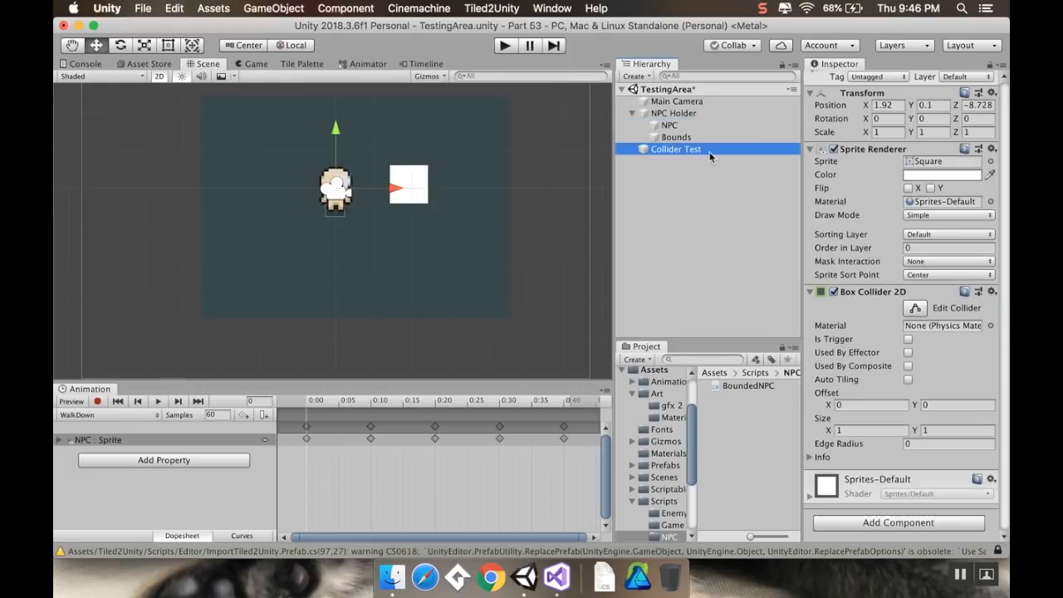
{"action": "left_click", "coordinate": [882, 77]}
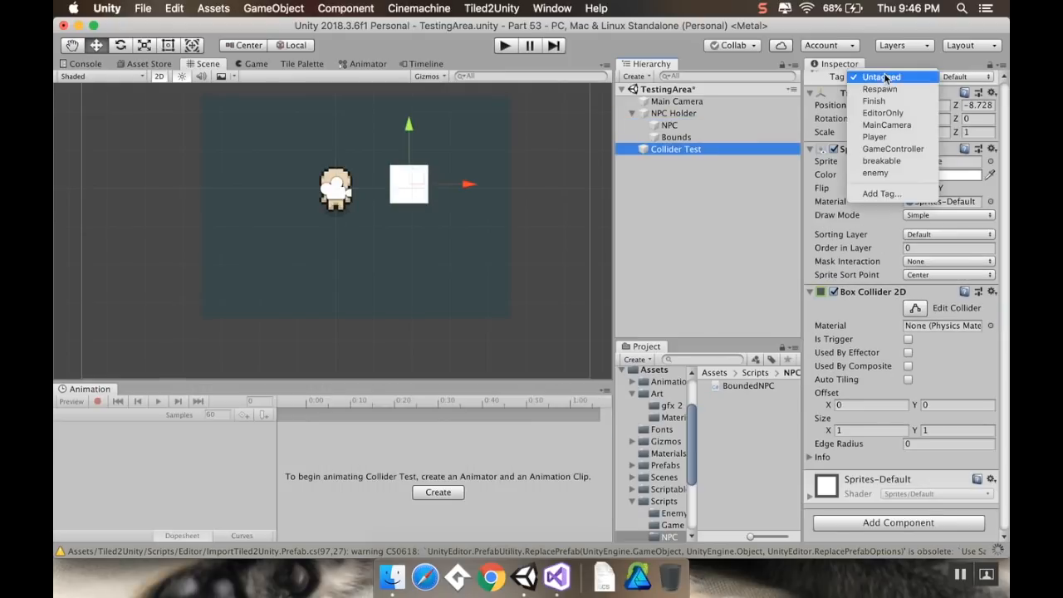
{"action": "left_click", "coordinate": [896, 138]}
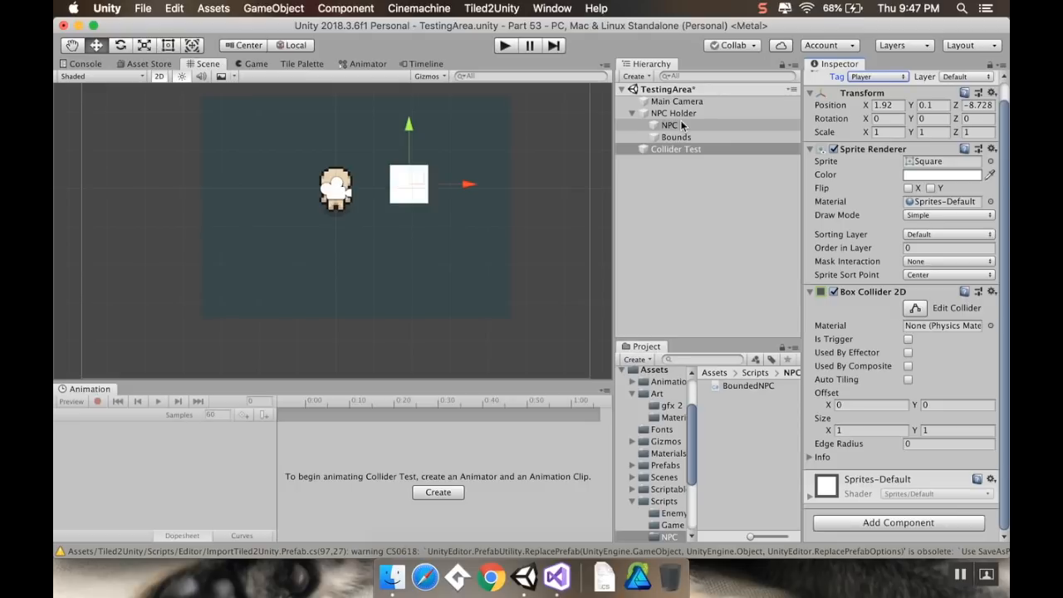
- Add a Circle Collider 2D component to the NPC object
{"action": "left_click", "coordinate": [682, 124]}
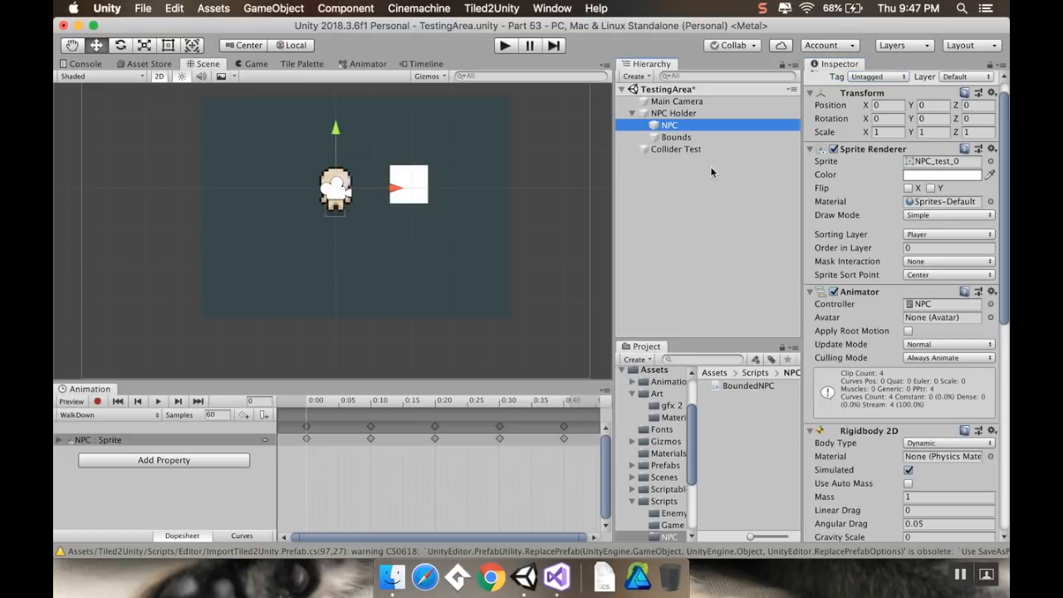
{"action": "scroll", "coordinate": [868, 407], "scroll_direction": "down", "scroll_amount": 10}
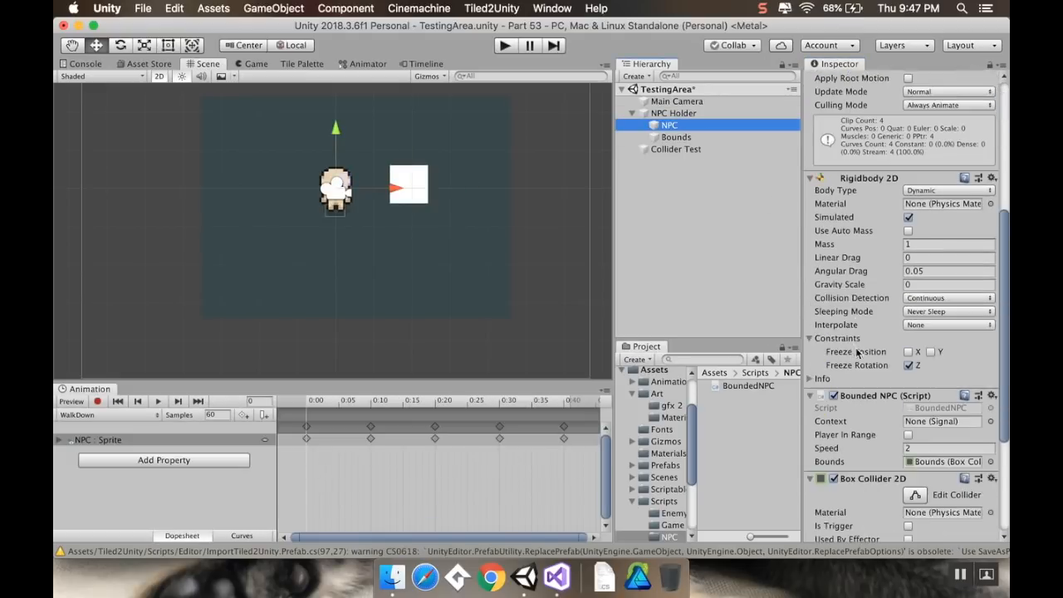
{"action": "scroll", "coordinate": [876, 465], "scroll_direction": "down", "scroll_amount": 1}
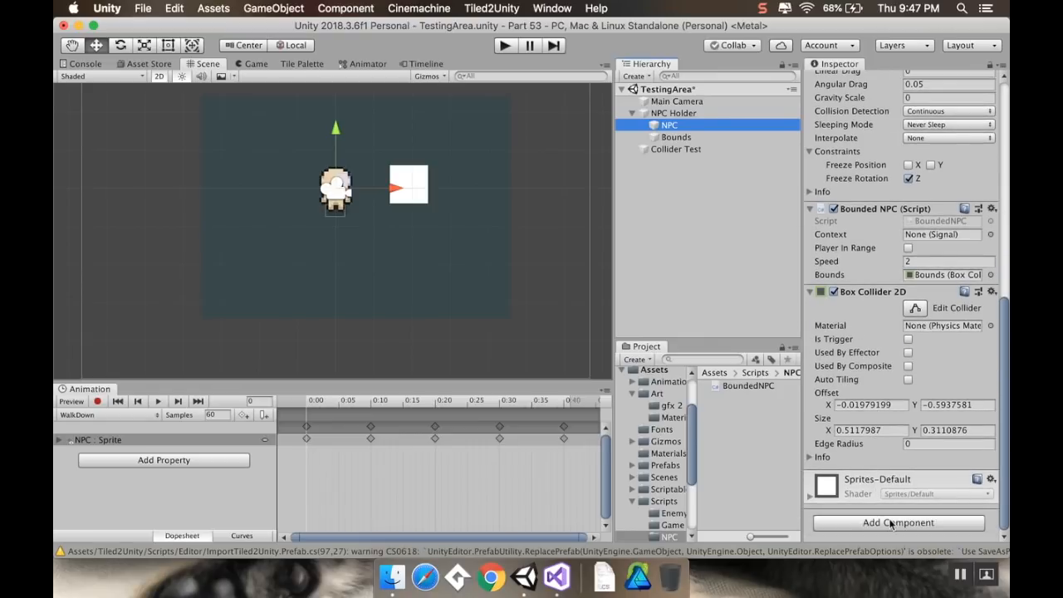
{"action": "left_click", "coordinate": [891, 523]}
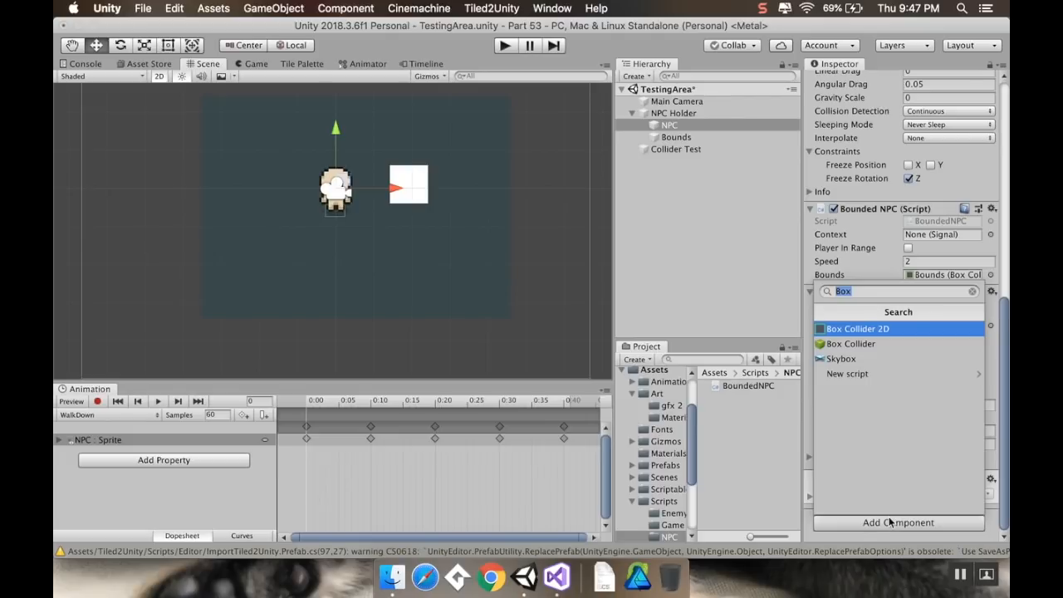
{"action": "type", "text": "circ"}
{"action": "key", "text": "Return"}
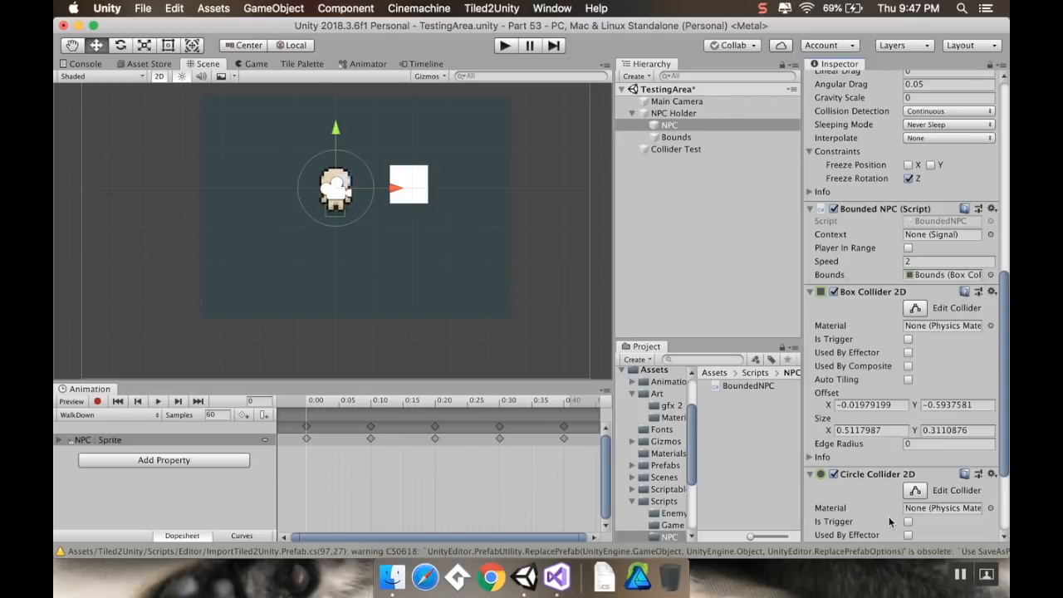
- Play the scene, move the Collider Test square toward the NPC in the Scene view, and stop playing
{"action": "left_click", "coordinate": [503, 46]}
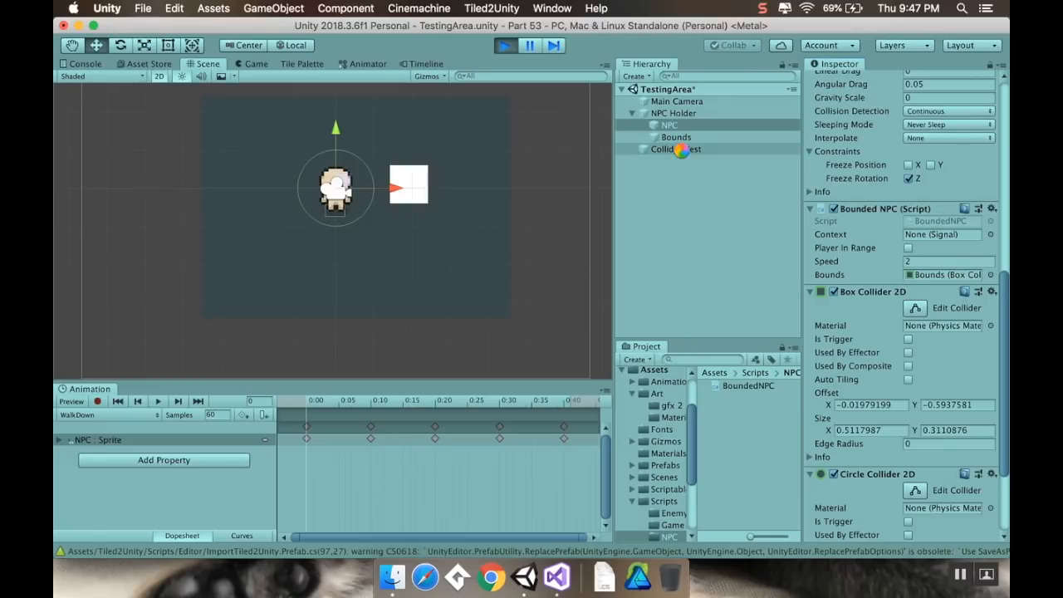
{"action": "left_click", "coordinate": [681, 149]}
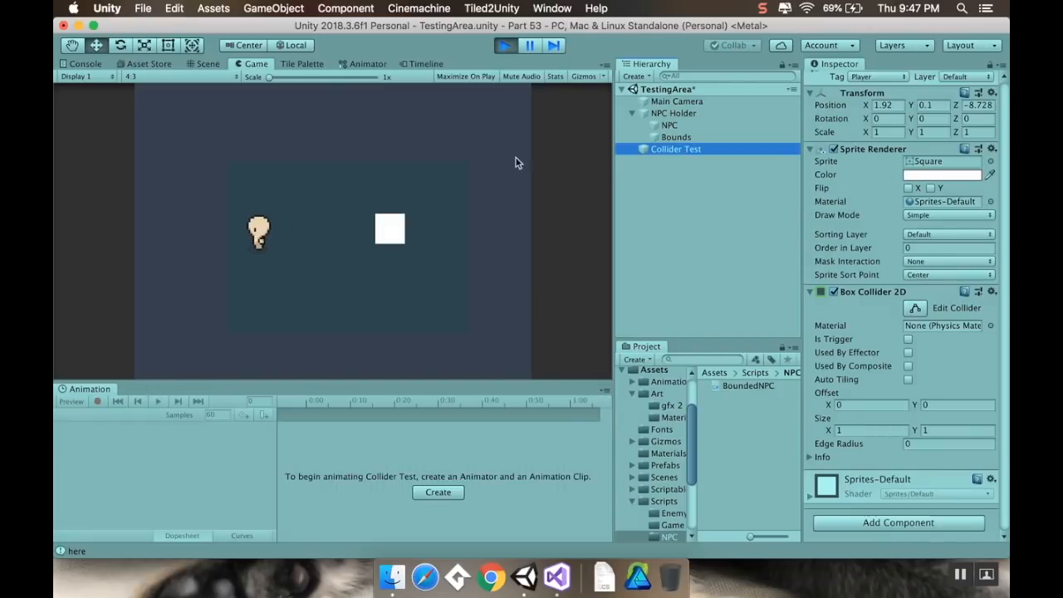
{"action": "left_click", "coordinate": [193, 64]}
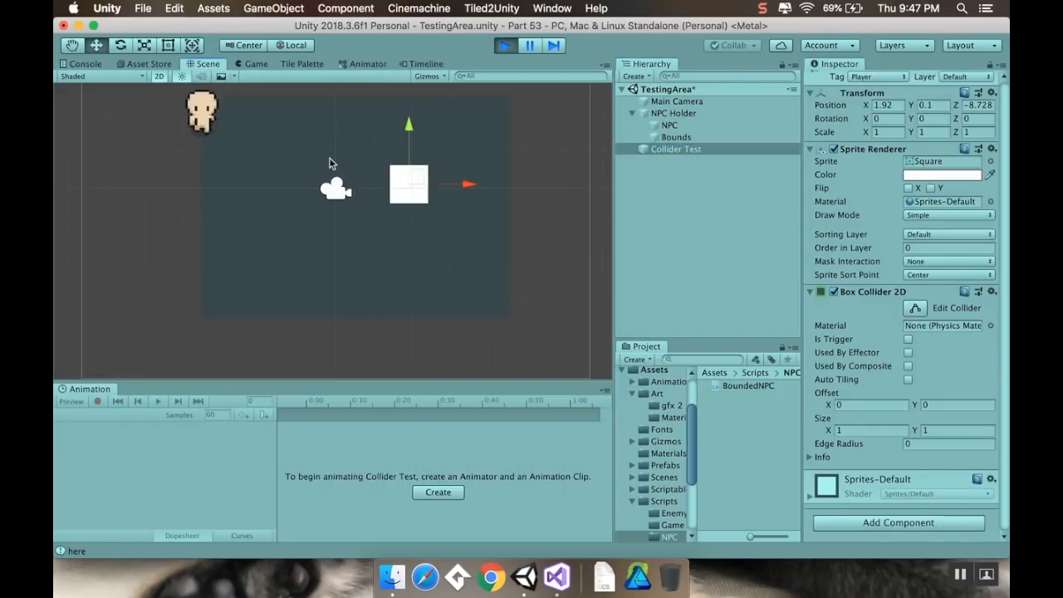
{"action": "left_click_drag", "start_coordinate": [413, 181], "coordinate": [247, 165]}
{"action": "left_click", "coordinate": [504, 46]}
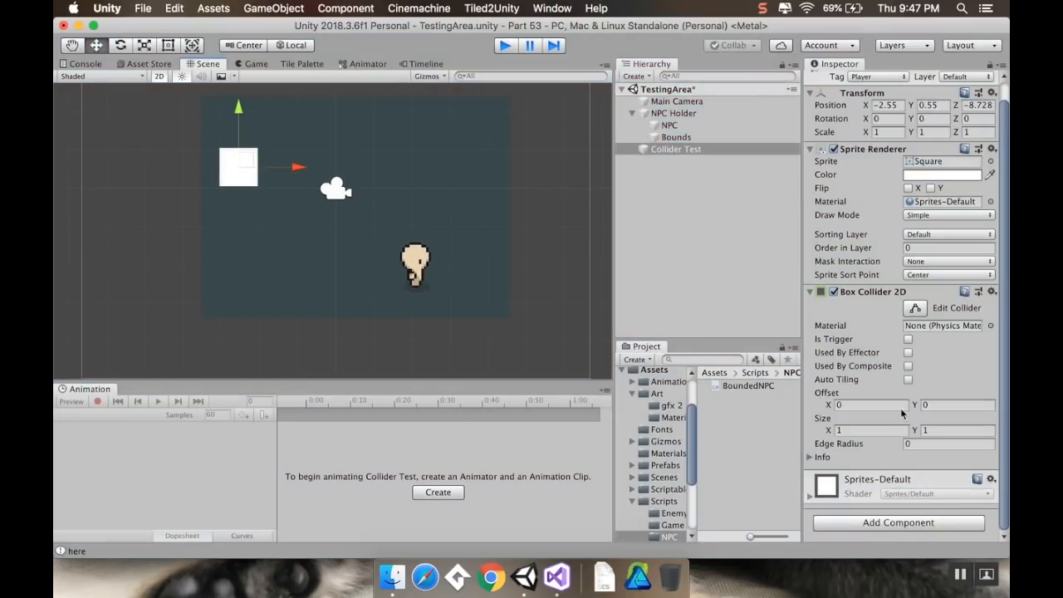
- Enable Is Trigger on the NPC's Circle Collider 2D
{"action": "left_click", "coordinate": [670, 124]}
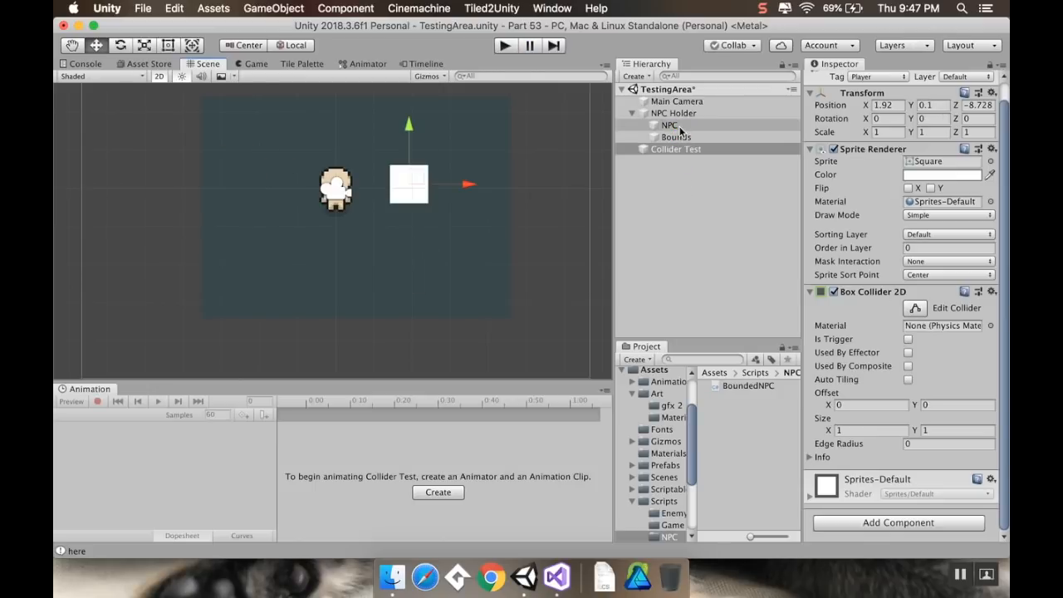
{"action": "scroll", "coordinate": [880, 380], "scroll_direction": "down", "scroll_amount": 5}
{"action": "scroll", "coordinate": [889, 393], "scroll_direction": "down", "scroll_amount": 5}
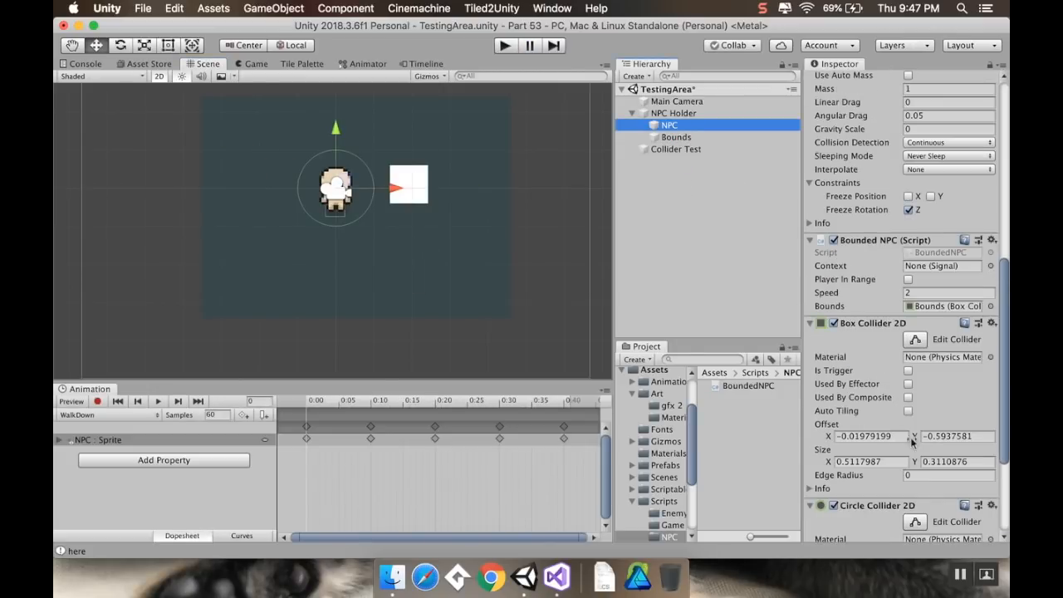
{"action": "left_click", "coordinate": [908, 395]}
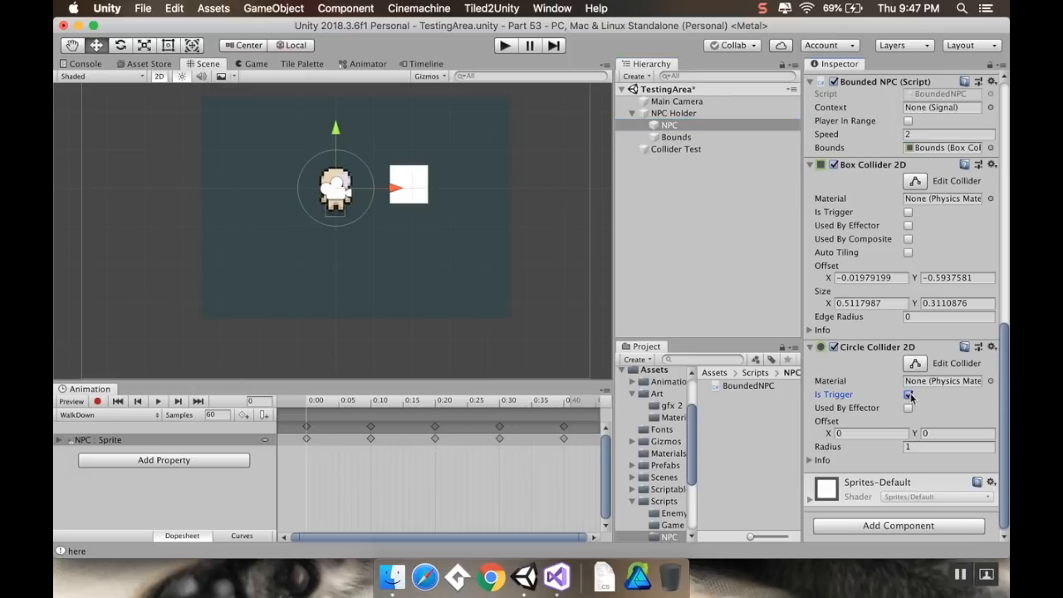
- Play the scene again, move the Collider Test square near the NPC to test the trigger range, and stop playing
{"action": "left_click", "coordinate": [504, 46]}
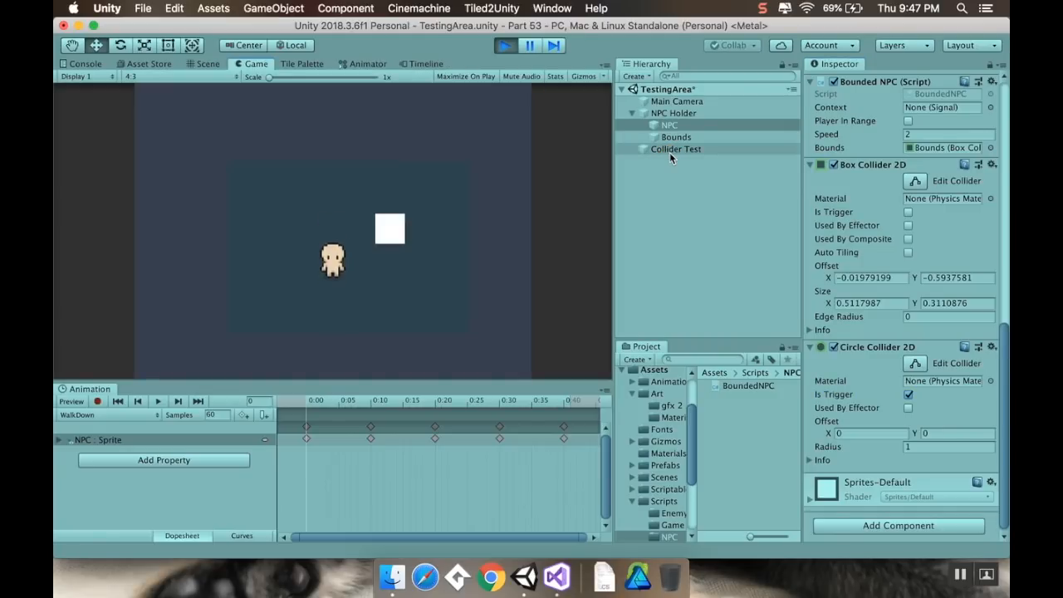
{"action": "left_click", "coordinate": [670, 150]}
{"action": "left_click", "coordinate": [208, 63]}
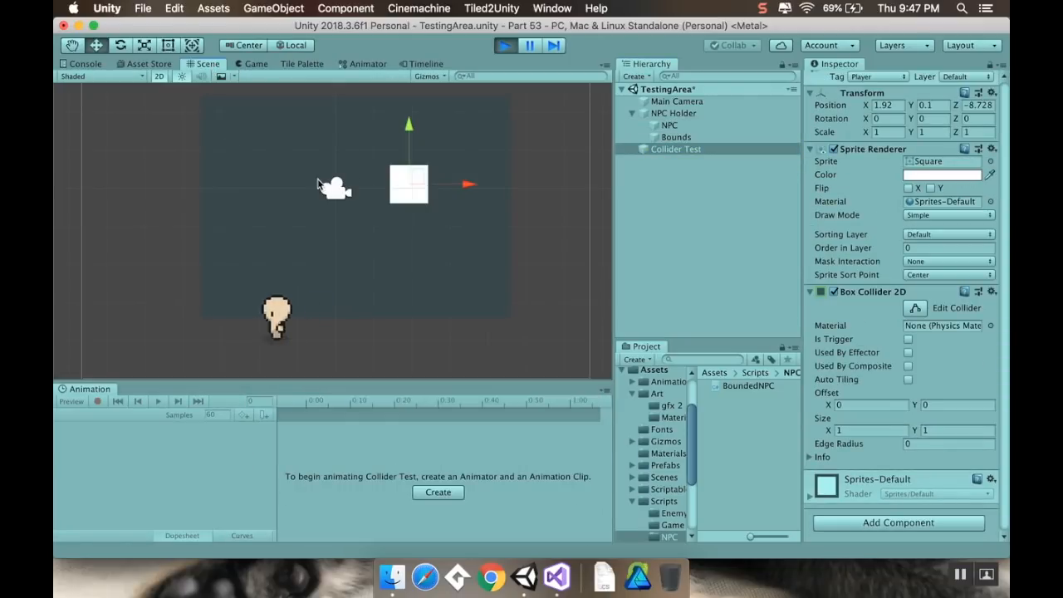
{"action": "left_click_drag", "start_coordinate": [414, 179], "coordinate": [322, 288]}
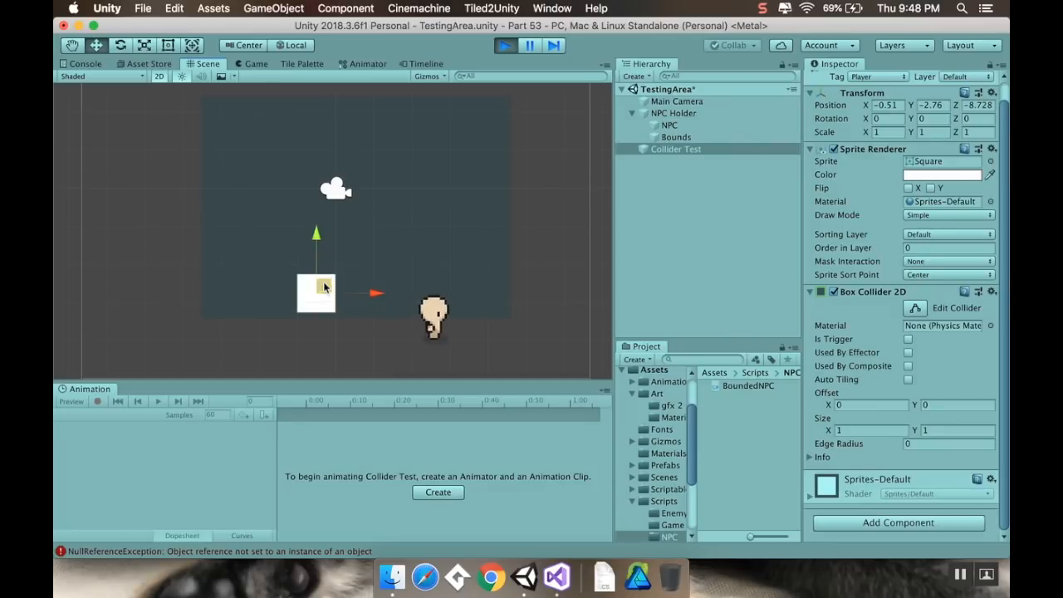
{"action": "left_click", "coordinate": [505, 45]}
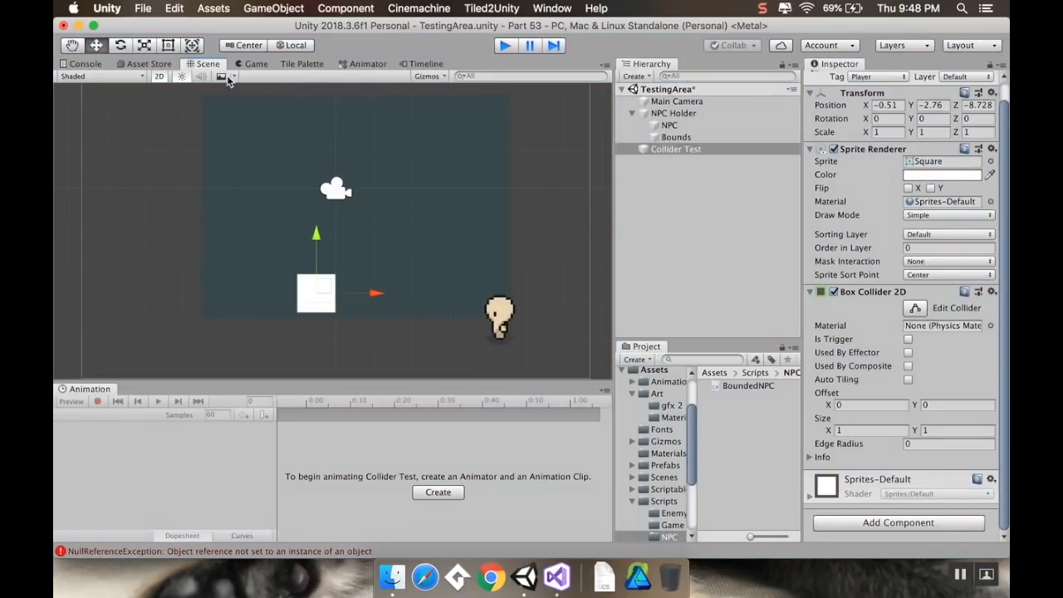
- Open the Console and inspect the details of the OnTriggerExit2D and OnTriggerEnter2D errors
{"action": "left_click", "coordinate": [89, 65]}
{"action": "left_click", "coordinate": [188, 123]}
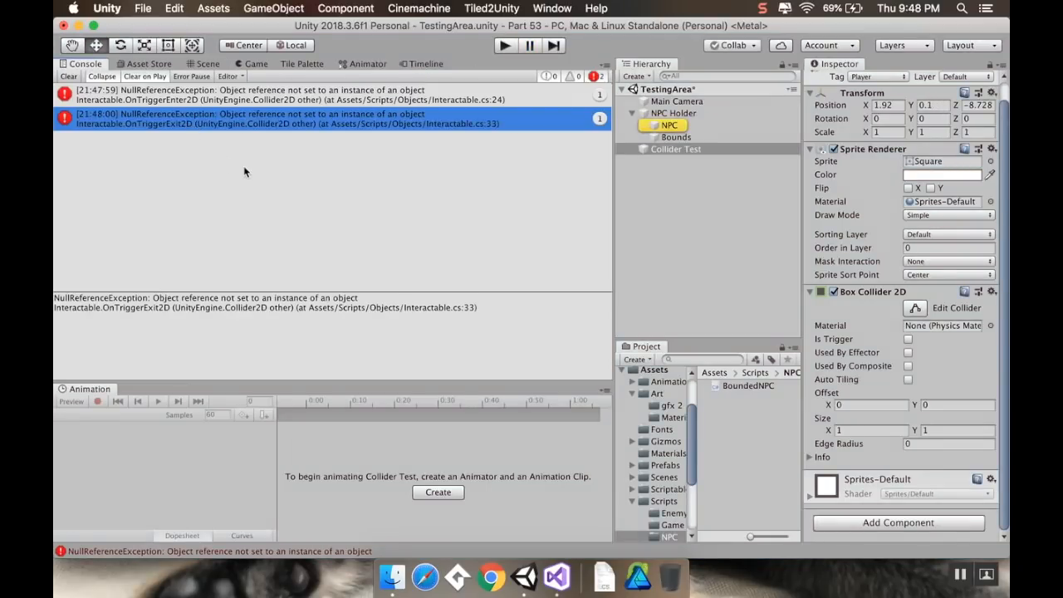
{"action": "left_click", "coordinate": [280, 100]}
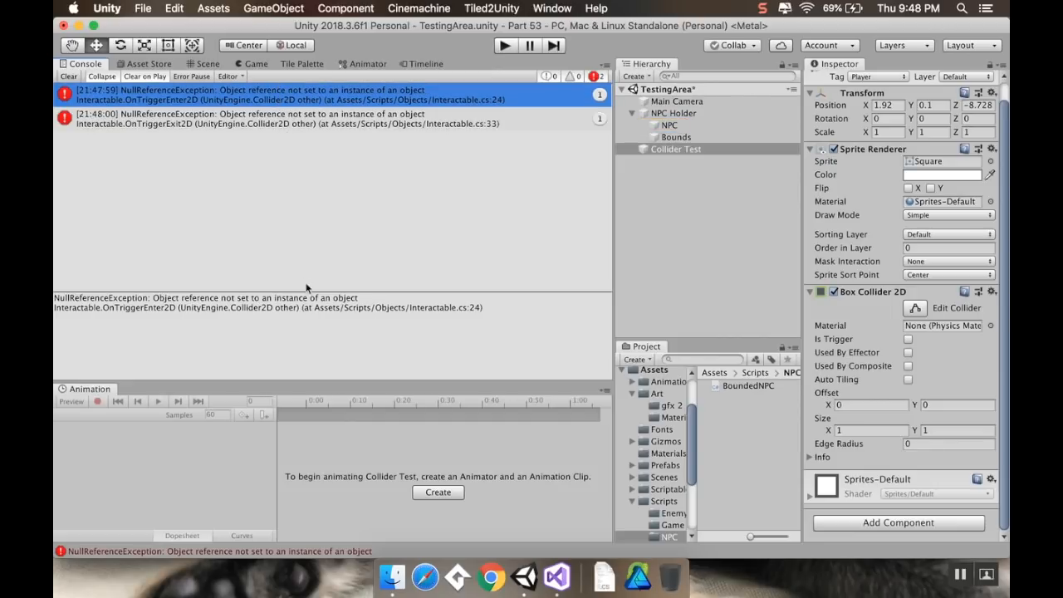
- Open the Interactable script from Scripts/Objects in Visual Studio and examine its OnTriggerEnter2D and OnTriggerExit2D methods
{"action": "left_click_drag", "start_coordinate": [332, 314], "coordinate": [551, 372]}
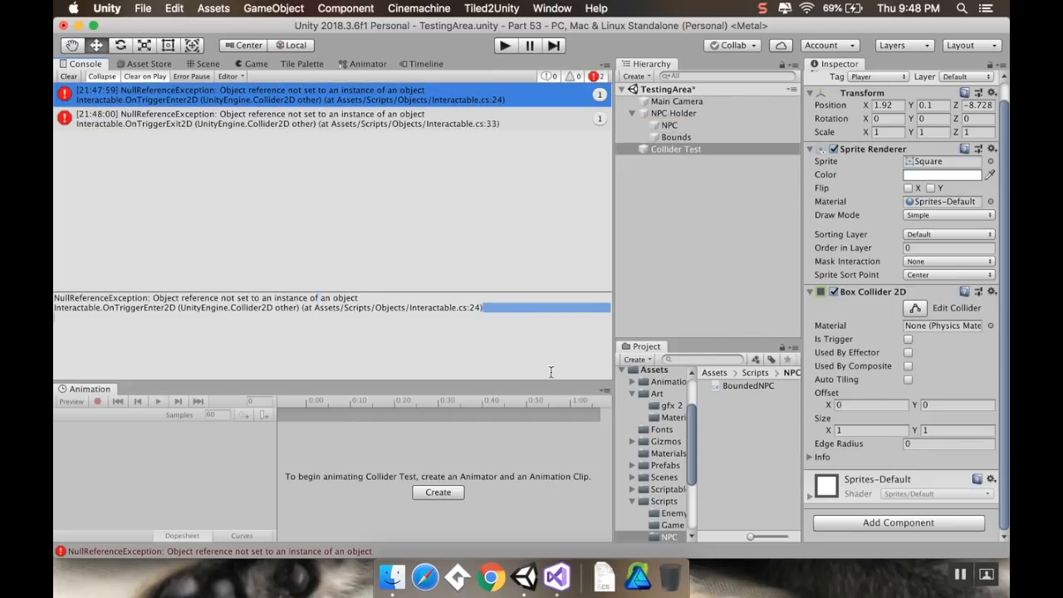
{"action": "scroll", "coordinate": [686, 501], "scroll_direction": "down", "scroll_amount": 3}
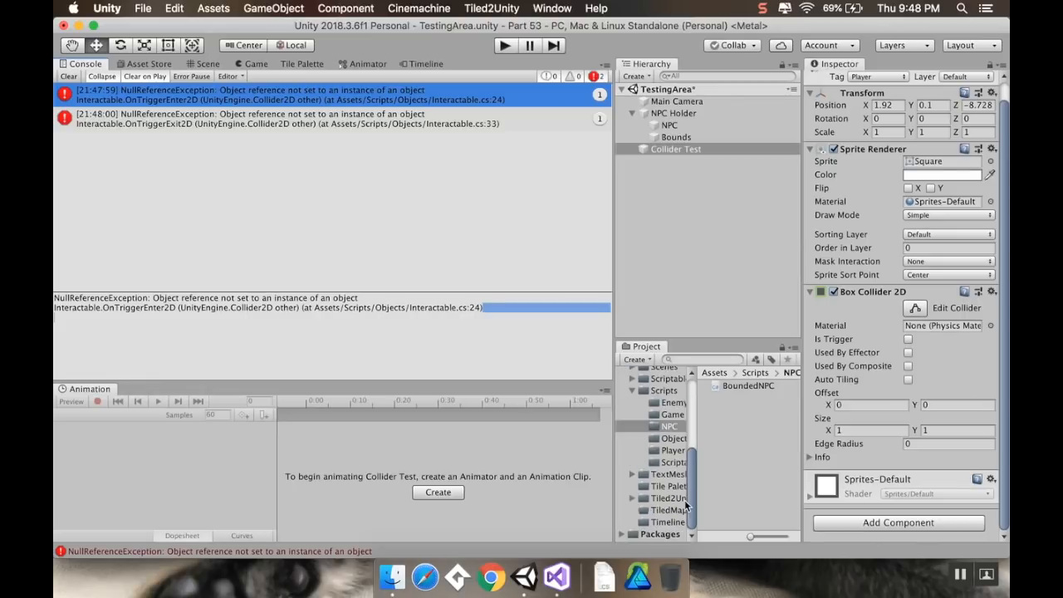
{"action": "left_click", "coordinate": [665, 392]}
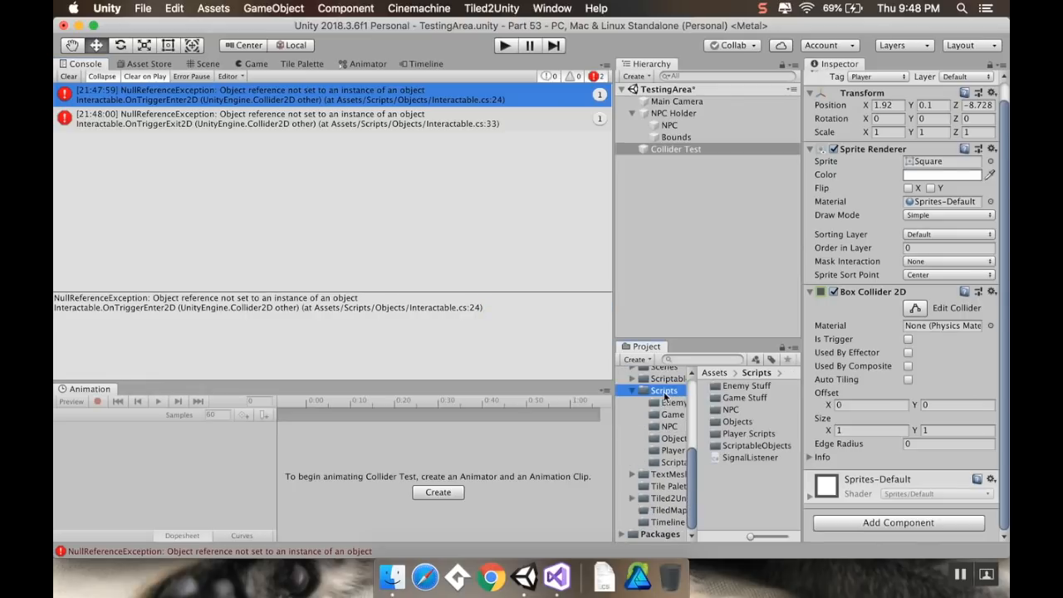
{"action": "double_click", "coordinate": [734, 421]}
{"action": "scroll", "coordinate": [738, 417], "scroll_direction": "down", "scroll_amount": 2}
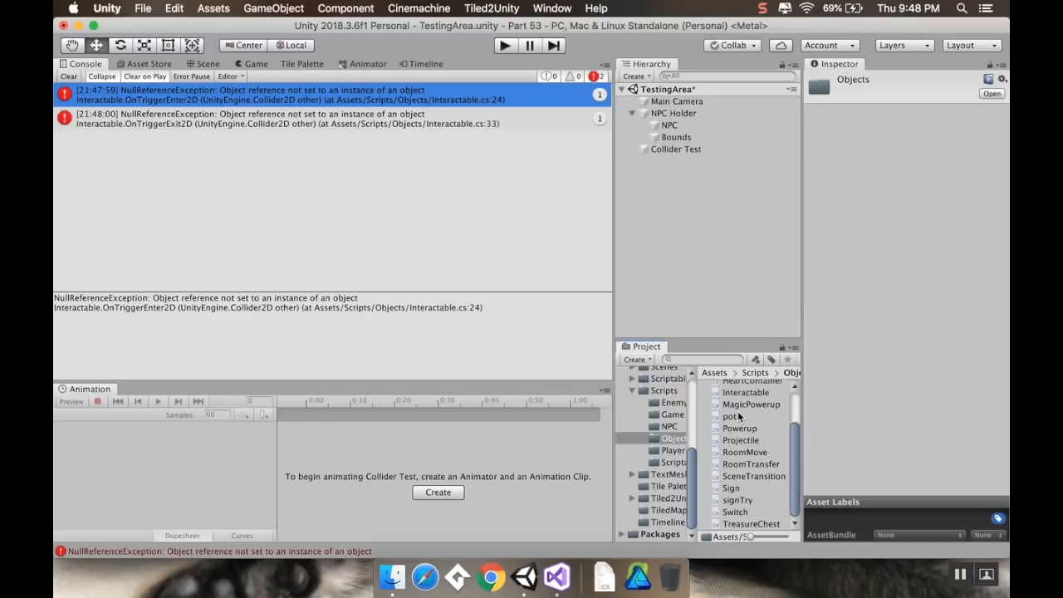
{"action": "double_click", "coordinate": [744, 394]}
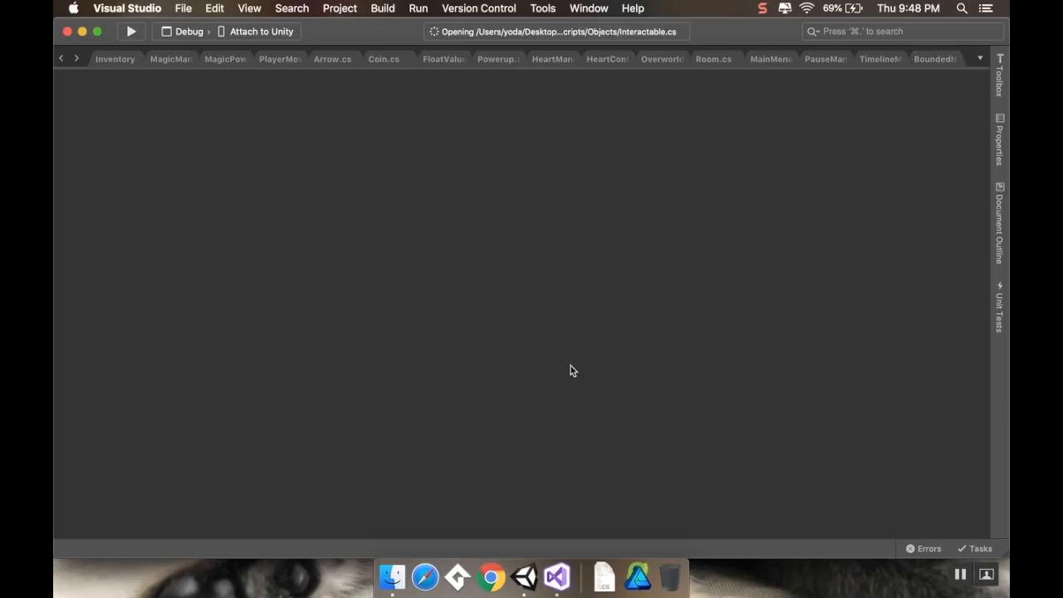
{"action": "scroll", "coordinate": [534, 280], "scroll_direction": "down", "scroll_amount": 5}
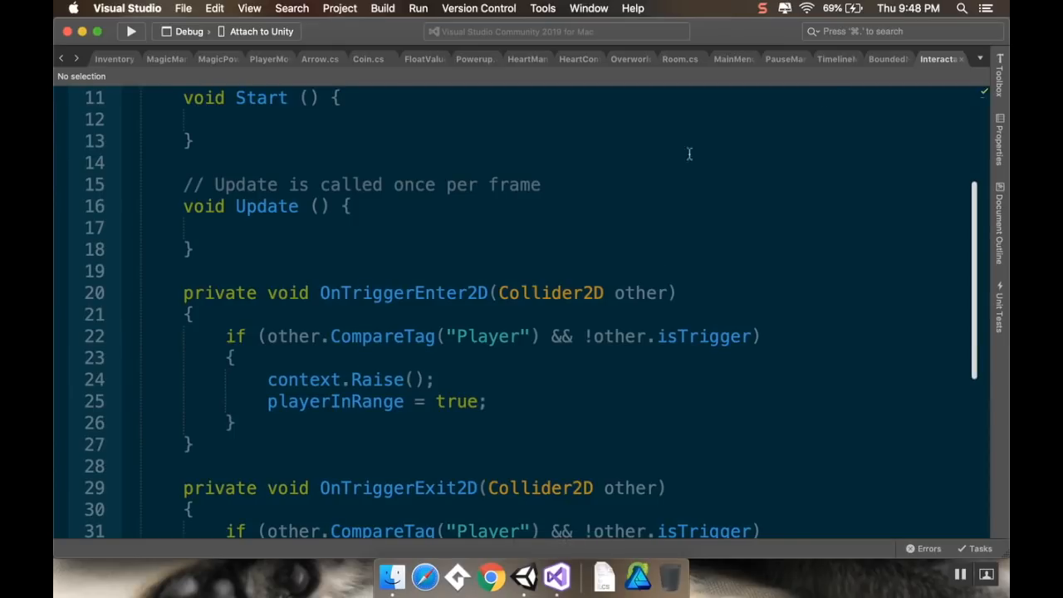
- Back in Unity, assign the Context Clue On signal from ScriptableObjects/Signals to the Context of the NPC's Bounded NPC script
{"action": "left_click", "coordinate": [523, 575]}
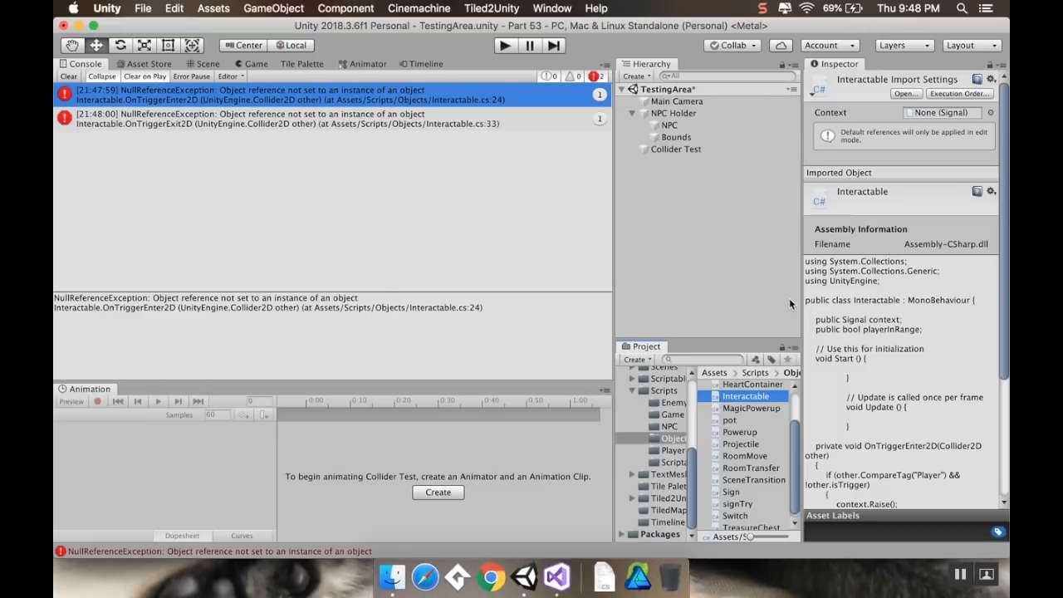
{"action": "left_click", "coordinate": [675, 124]}
{"action": "scroll", "coordinate": [662, 440], "scroll_direction": "up", "scroll_amount": 2}
{"action": "left_click", "coordinate": [665, 426]}
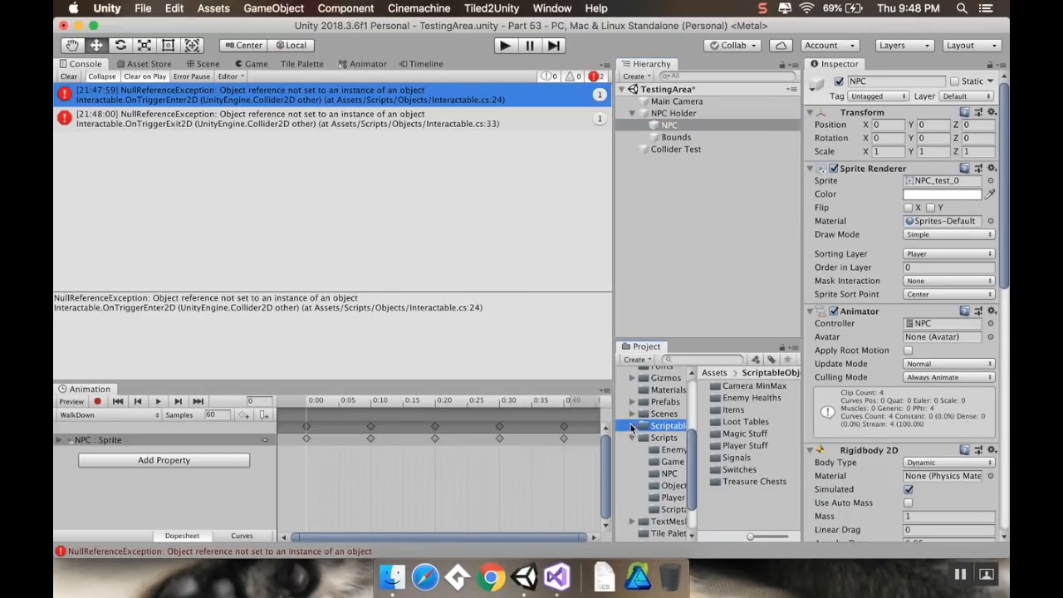
{"action": "left_click", "coordinate": [632, 426]}
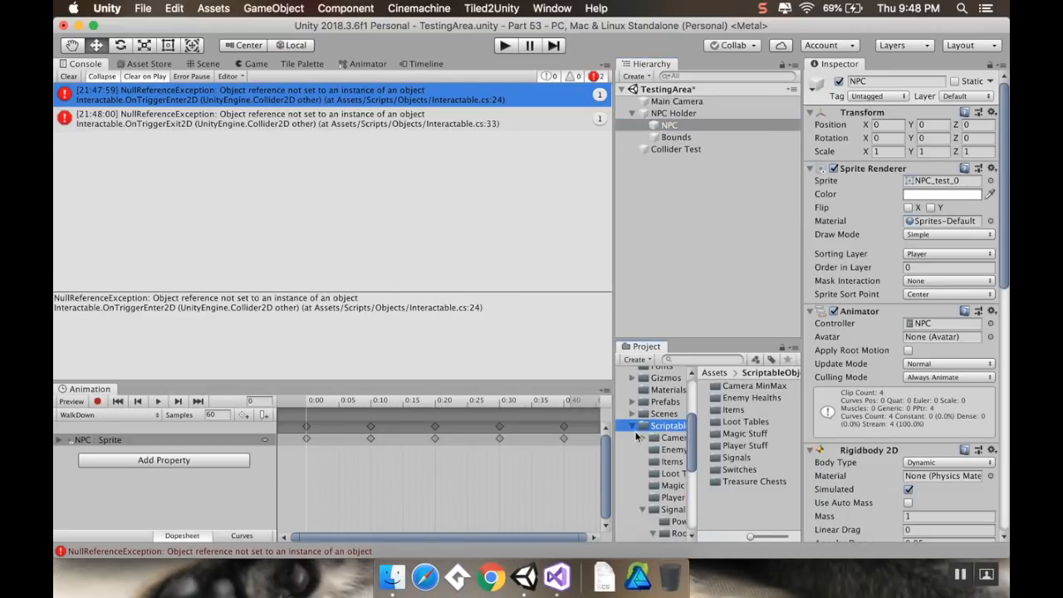
{"action": "left_click", "coordinate": [657, 509]}
{"action": "scroll", "coordinate": [657, 511], "scroll_direction": "down", "scroll_amount": 3}
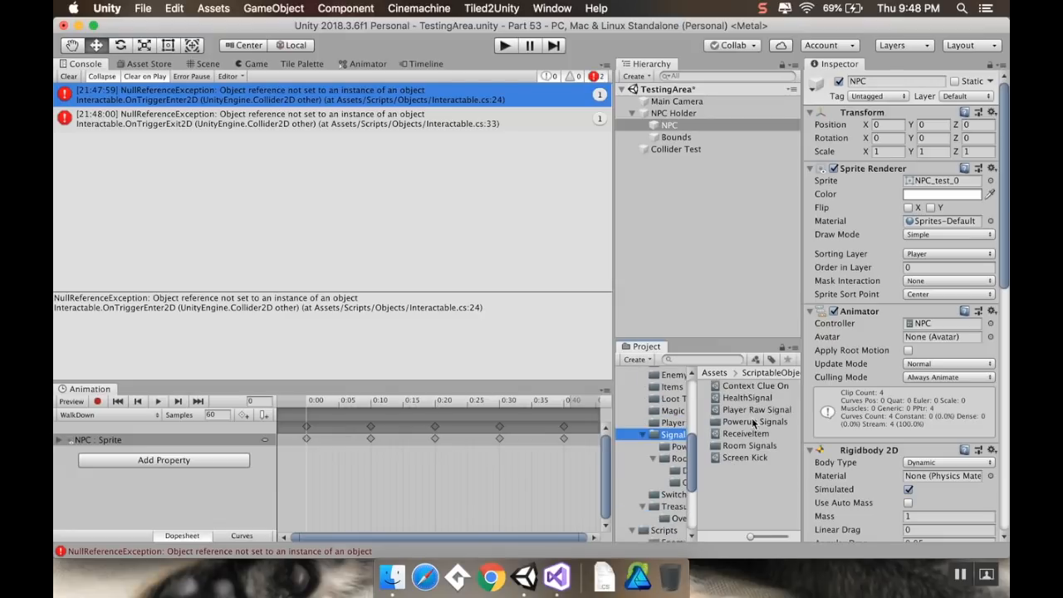
{"action": "scroll", "coordinate": [836, 400], "scroll_direction": "down", "scroll_amount": 5}
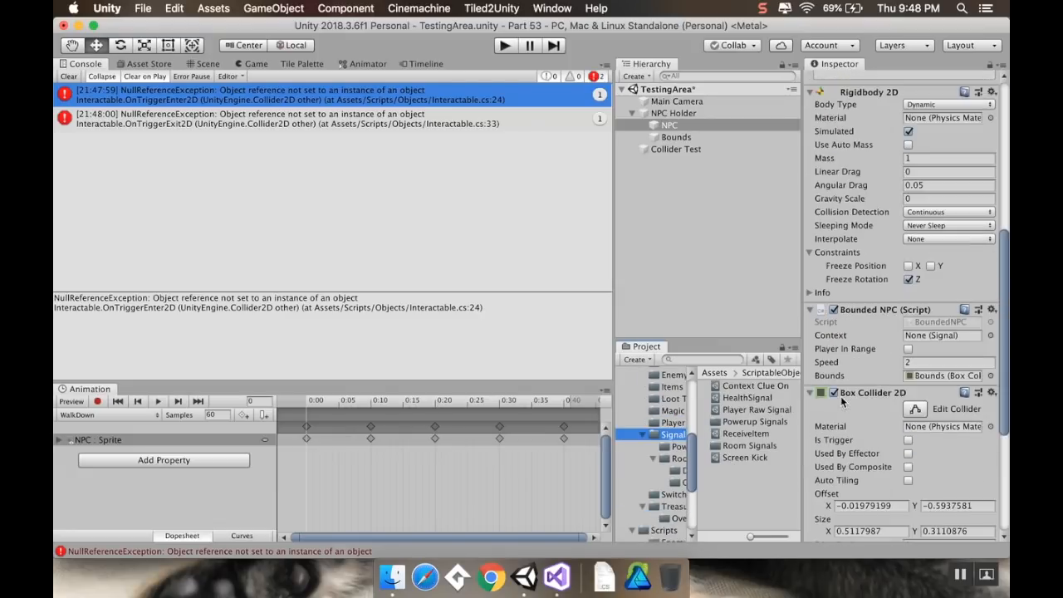
{"action": "left_click_drag", "start_coordinate": [756, 386], "coordinate": [946, 335]}
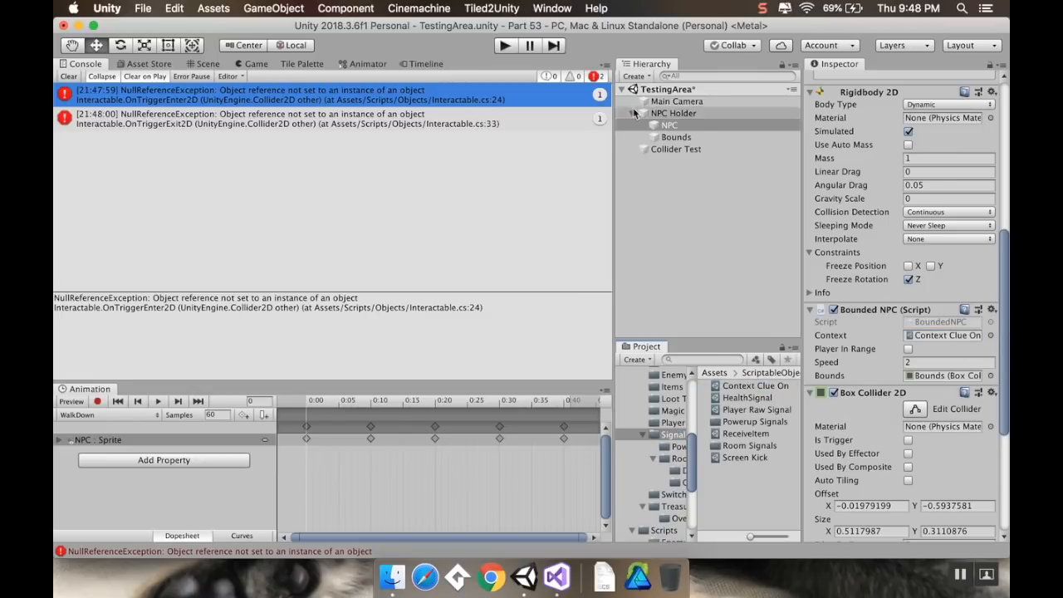
- Play the scene, move the Collider Test square next to the NPC and away again in the Scene view, and stop playing
{"action": "left_click", "coordinate": [505, 46]}
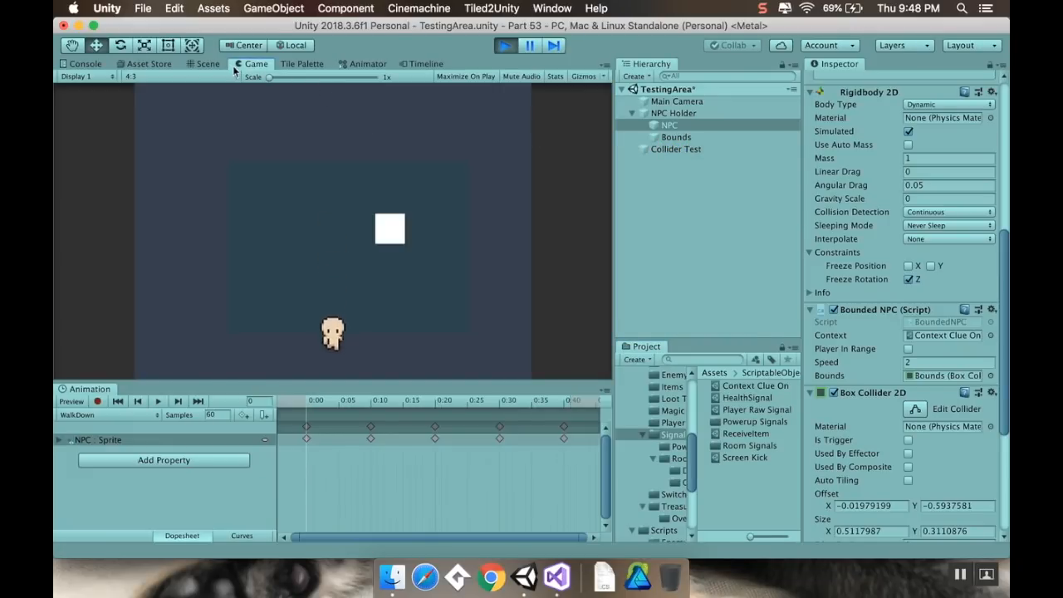
{"action": "left_click", "coordinate": [208, 64]}
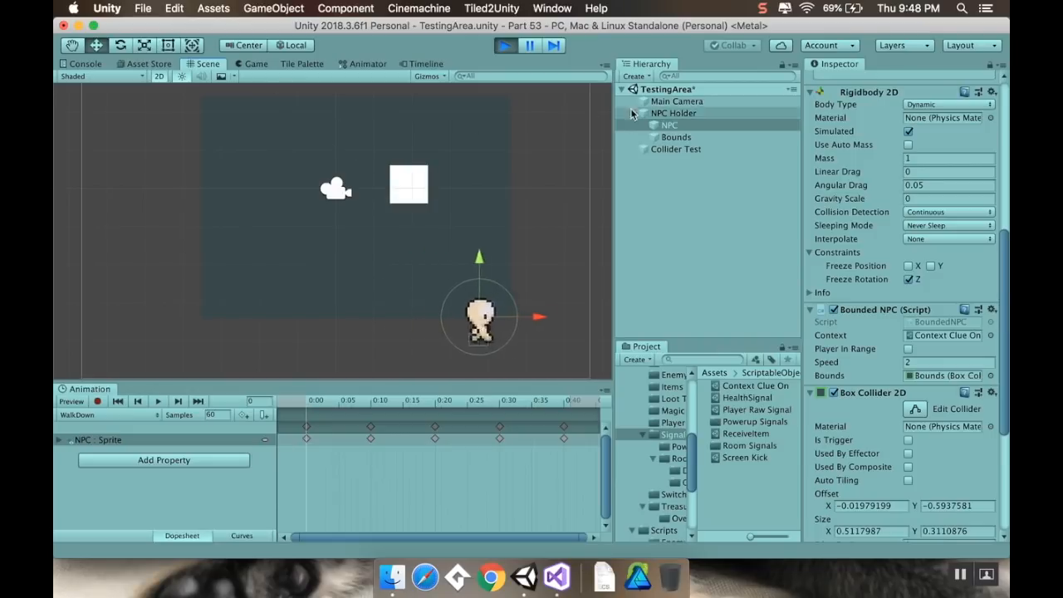
{"action": "left_click", "coordinate": [674, 149]}
{"action": "left_click_drag", "start_coordinate": [401, 196], "coordinate": [427, 109]}
{"action": "left_click_drag", "start_coordinate": [427, 114], "coordinate": [248, 189]}
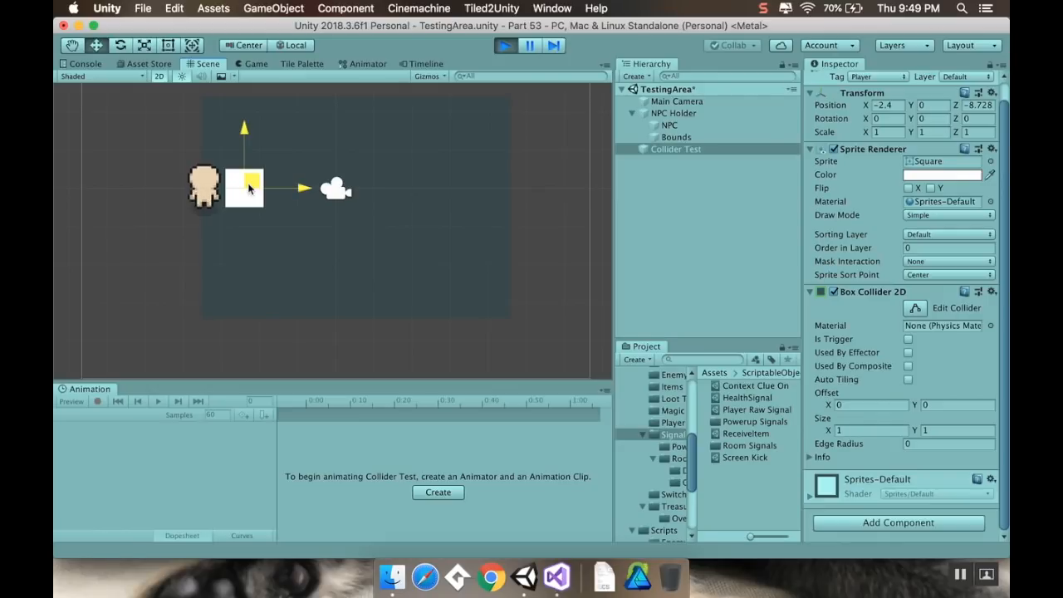
{"action": "left_click_drag", "start_coordinate": [250, 187], "coordinate": [301, 142]}
{"action": "left_click", "coordinate": [503, 47]}
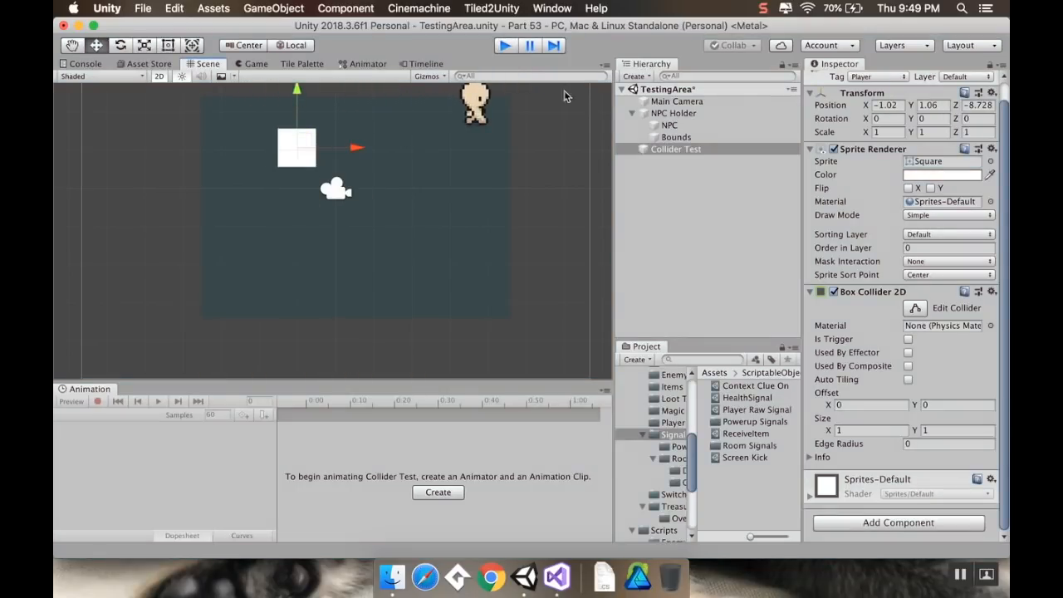
- Collapse NPC Holder in the hierarchy and create a folder named NPC inside Assets/Prefabs
{"action": "left_click", "coordinate": [631, 112]}
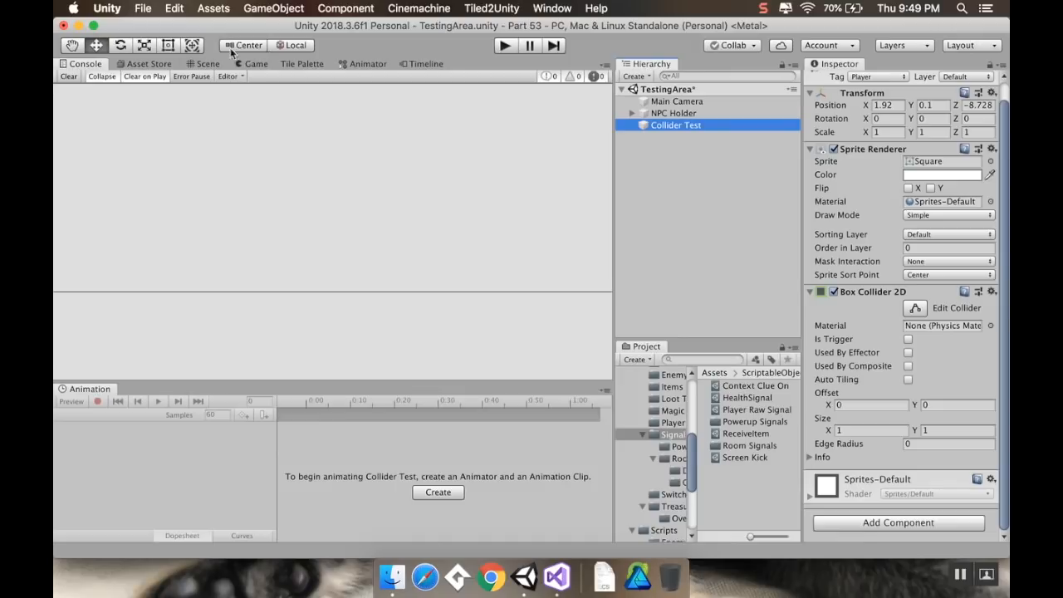
{"action": "left_click", "coordinate": [207, 64]}
{"action": "left_click", "coordinate": [651, 115]}
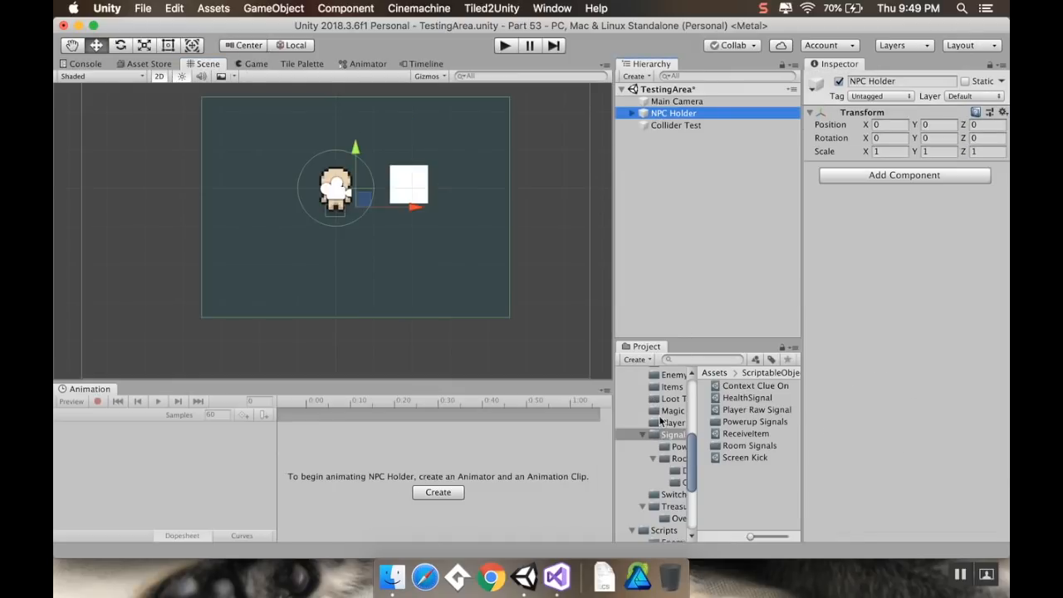
{"action": "scroll", "coordinate": [661, 449], "scroll_direction": "down", "scroll_amount": 3}
{"action": "scroll", "coordinate": [663, 486], "scroll_direction": "down", "scroll_amount": 2}
{"action": "scroll", "coordinate": [663, 486], "scroll_direction": "up", "scroll_amount": 5}
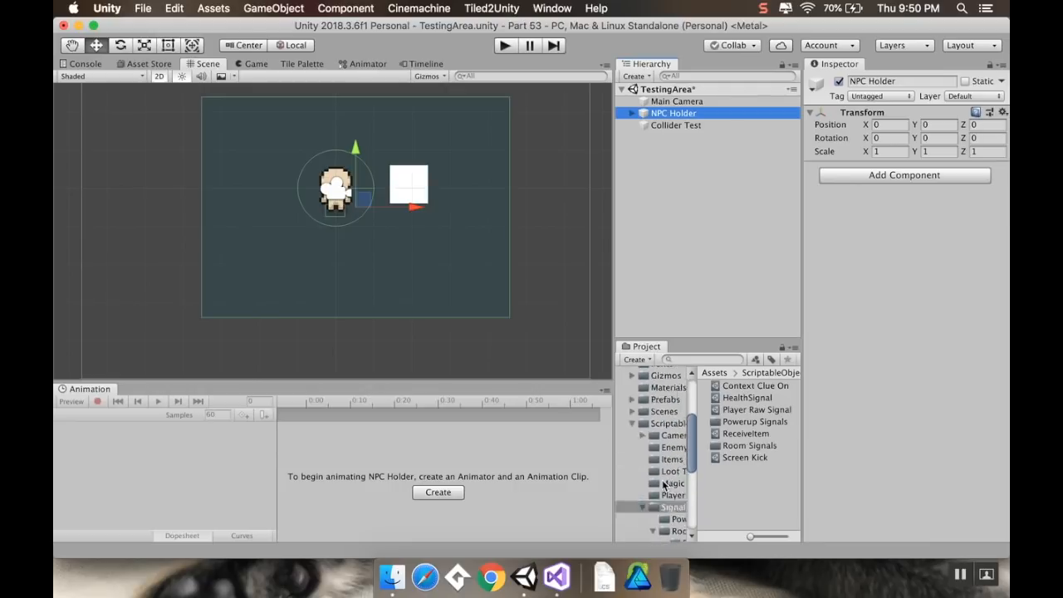
{"action": "left_click", "coordinate": [664, 459]}
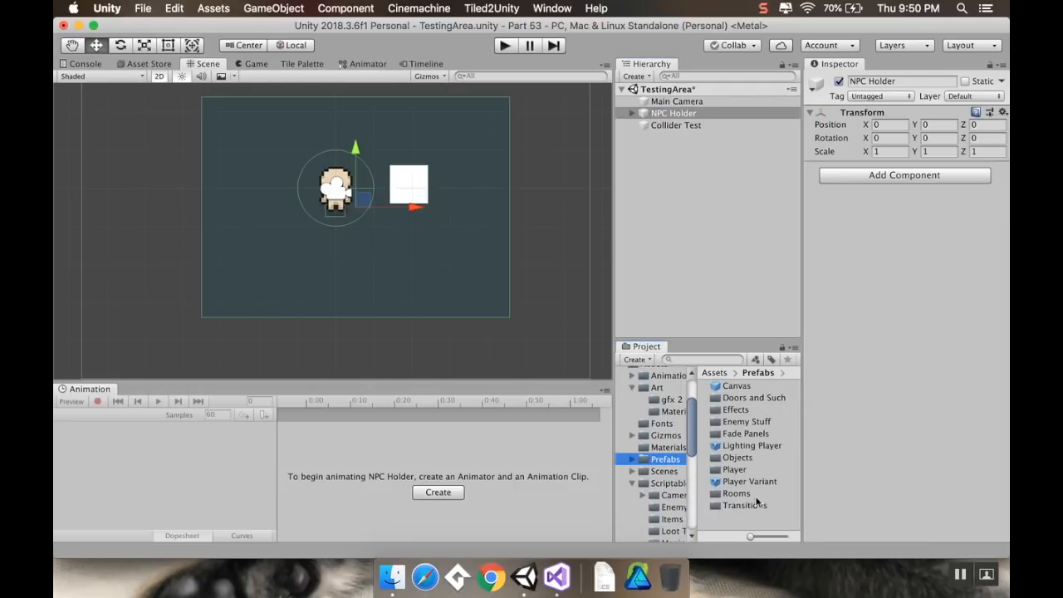
{"action": "right_click", "coordinate": [756, 523]}
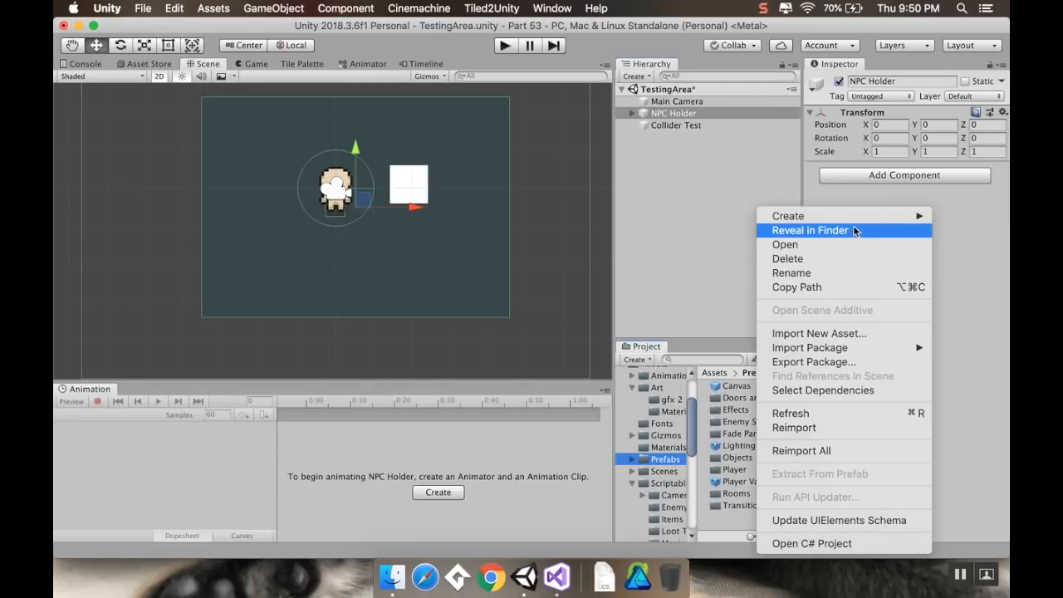
{"action": "mouse_move", "coordinate": [803, 212]}
{"action": "left_click", "coordinate": [724, 124]}
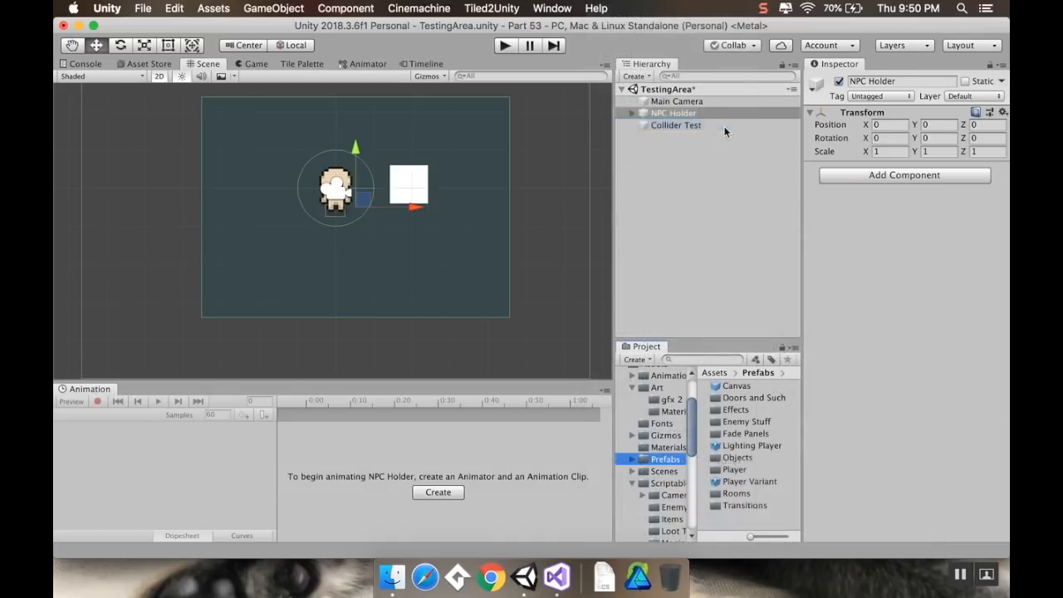
{"action": "type", "text": "NPC"}
{"action": "key", "text": "Return"}
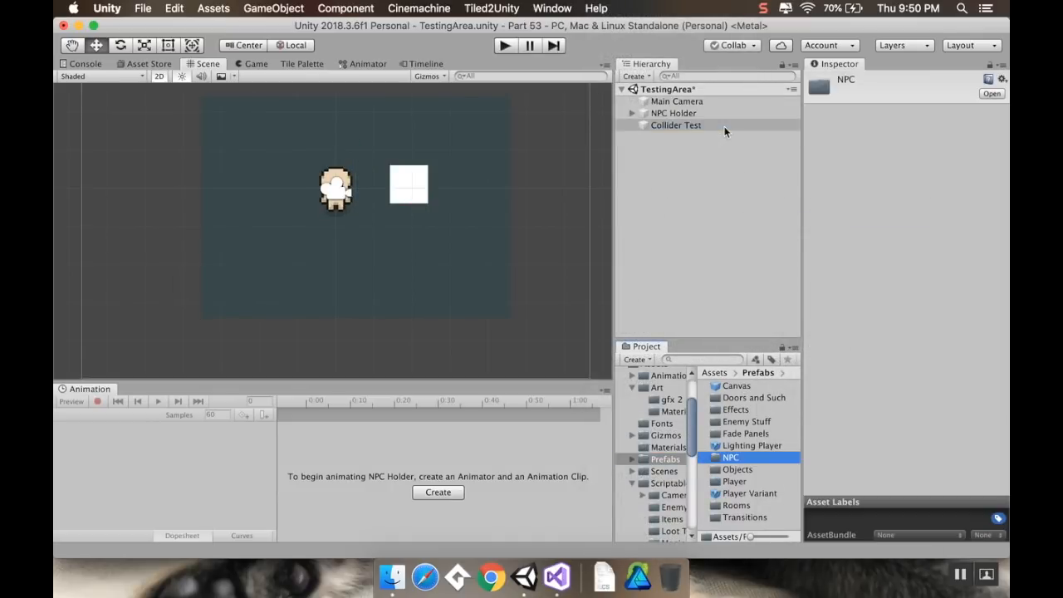
- Make a prefab of NPC Holder in the Prefabs/NPC folder
{"action": "left_click", "coordinate": [682, 112]}
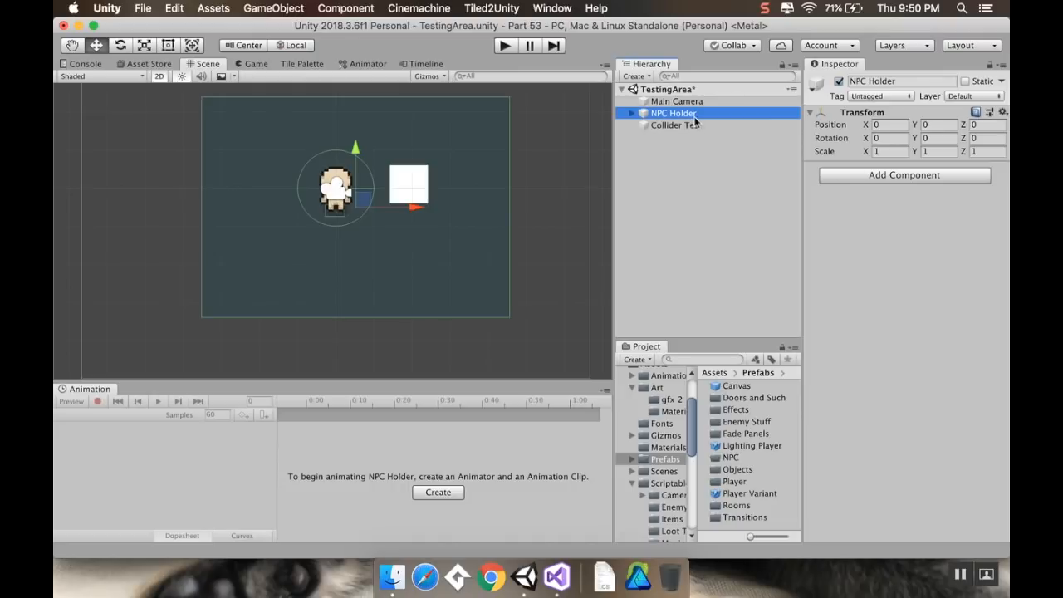
{"action": "left_click_drag", "start_coordinate": [696, 120], "coordinate": [731, 458]}
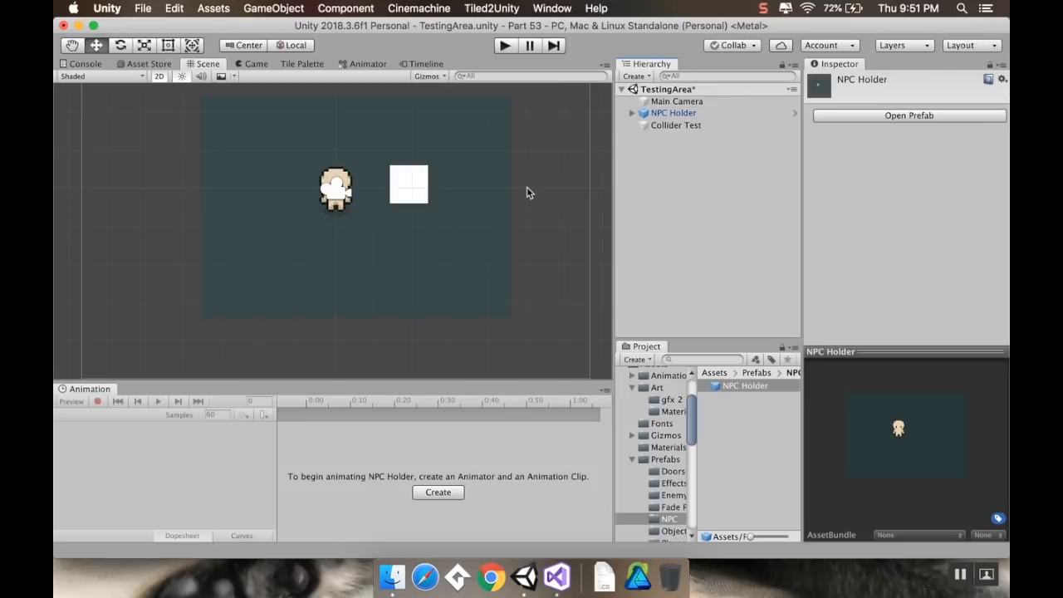
{"action": "scroll", "coordinate": [526, 192], "scroll_direction": "down", "scroll_amount": 1}
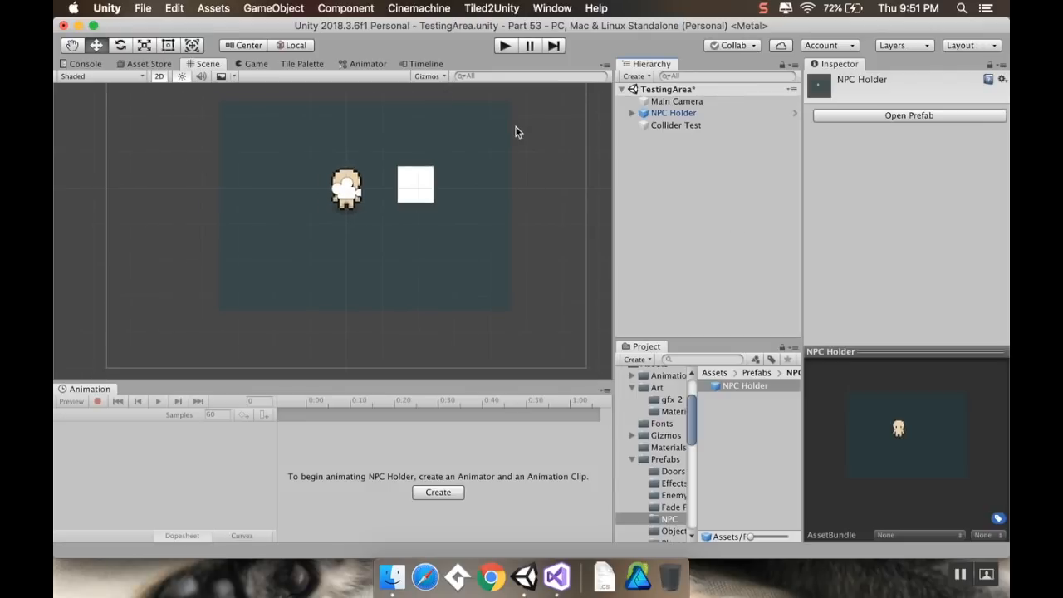